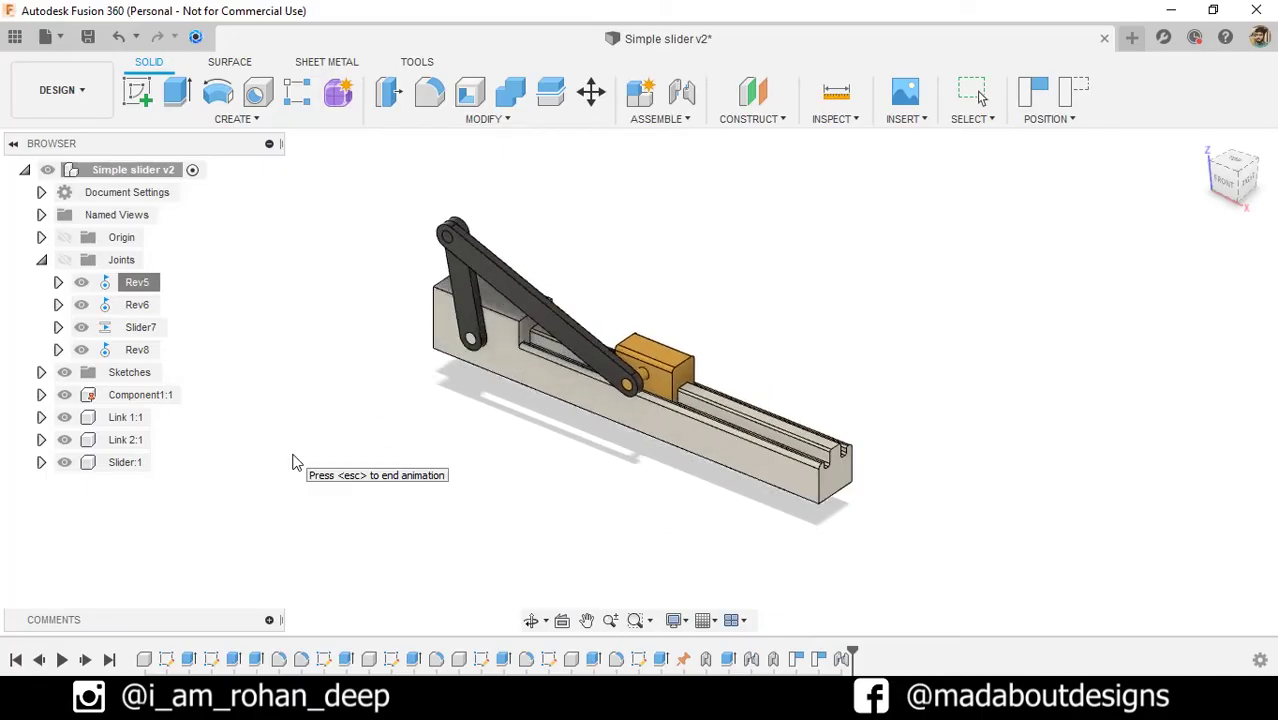
Step: End the joint animation and hide the Slider, Link 2, Link 1 and Component1 components one by one
key("Escape")
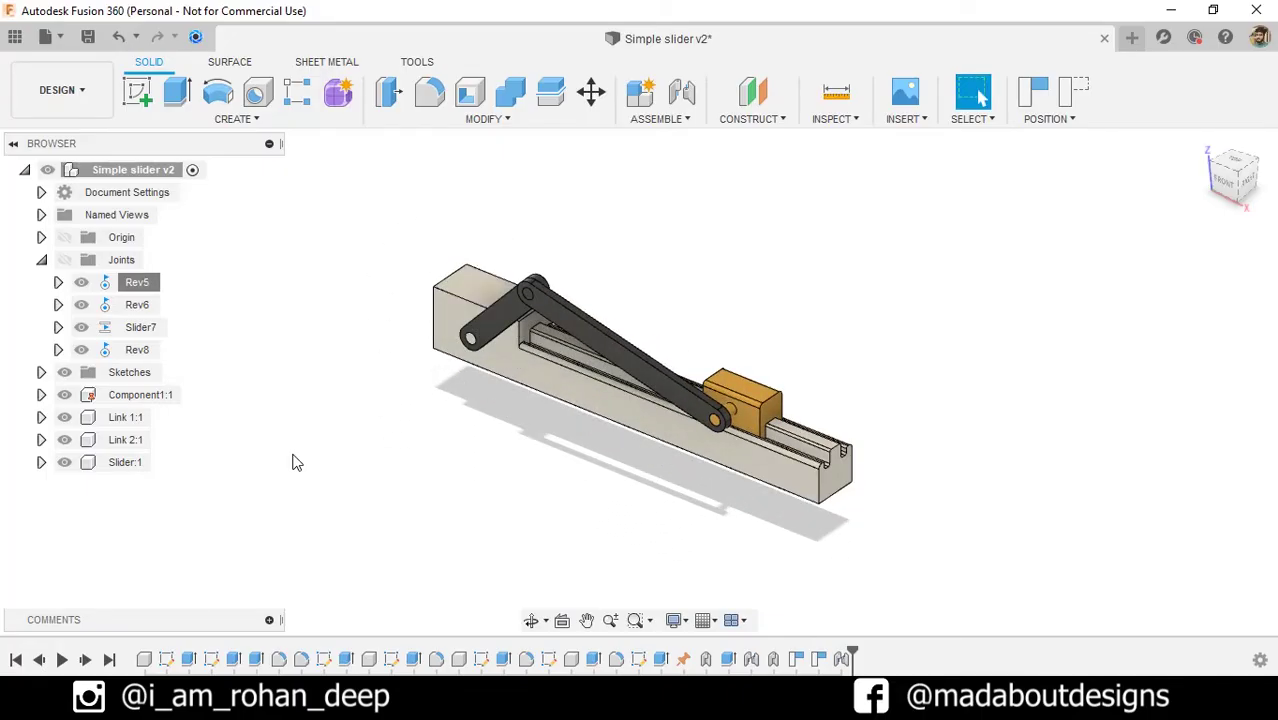
left_click(64, 462)
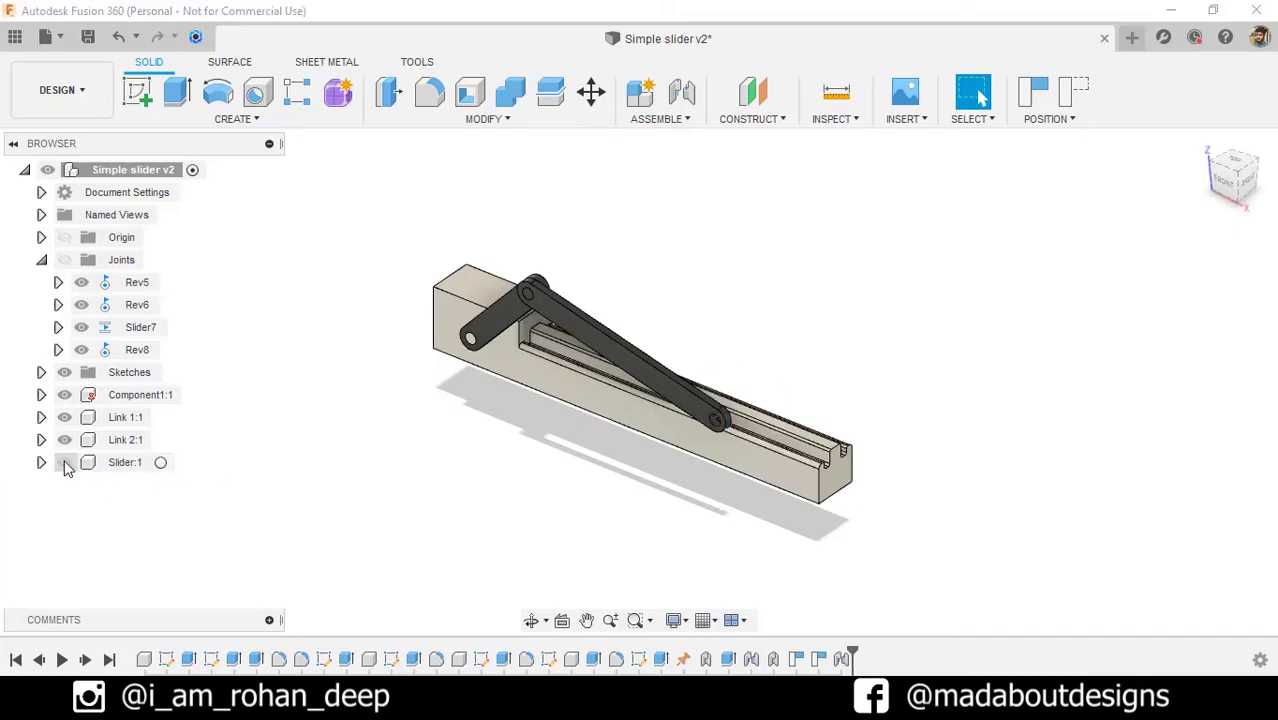
left_click(64, 439)
left_click(64, 417)
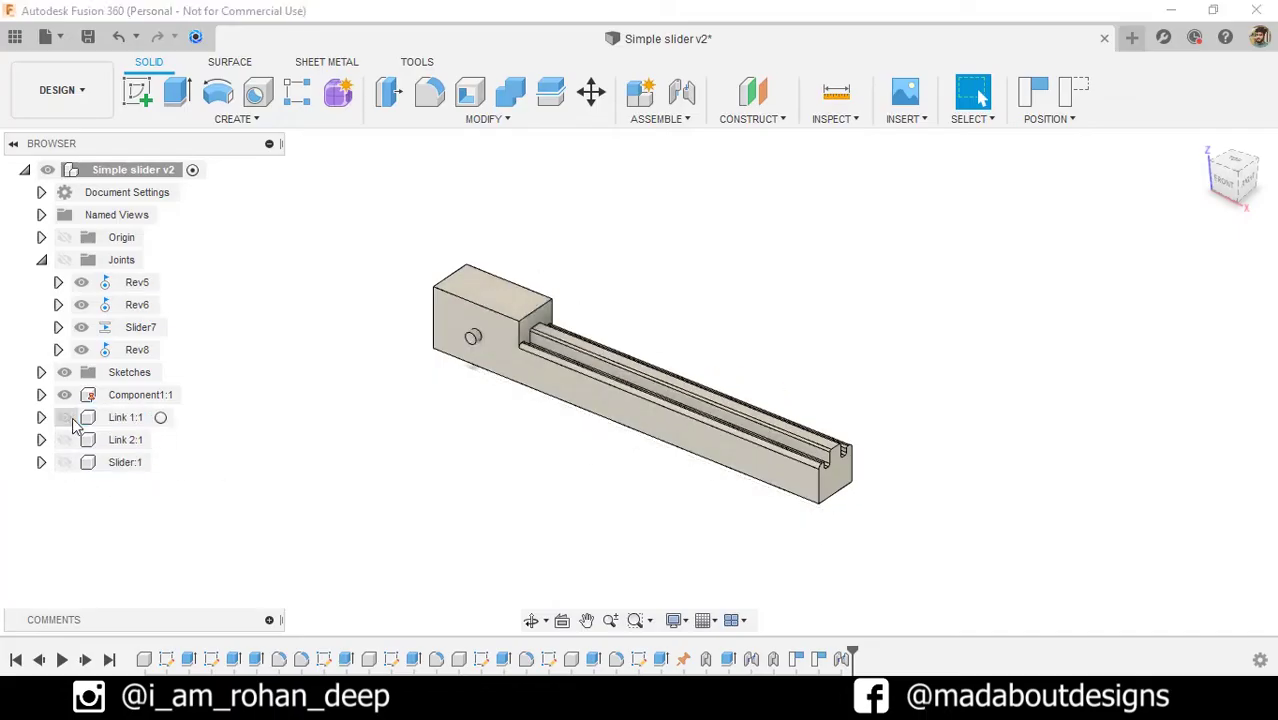
left_click(64, 395)
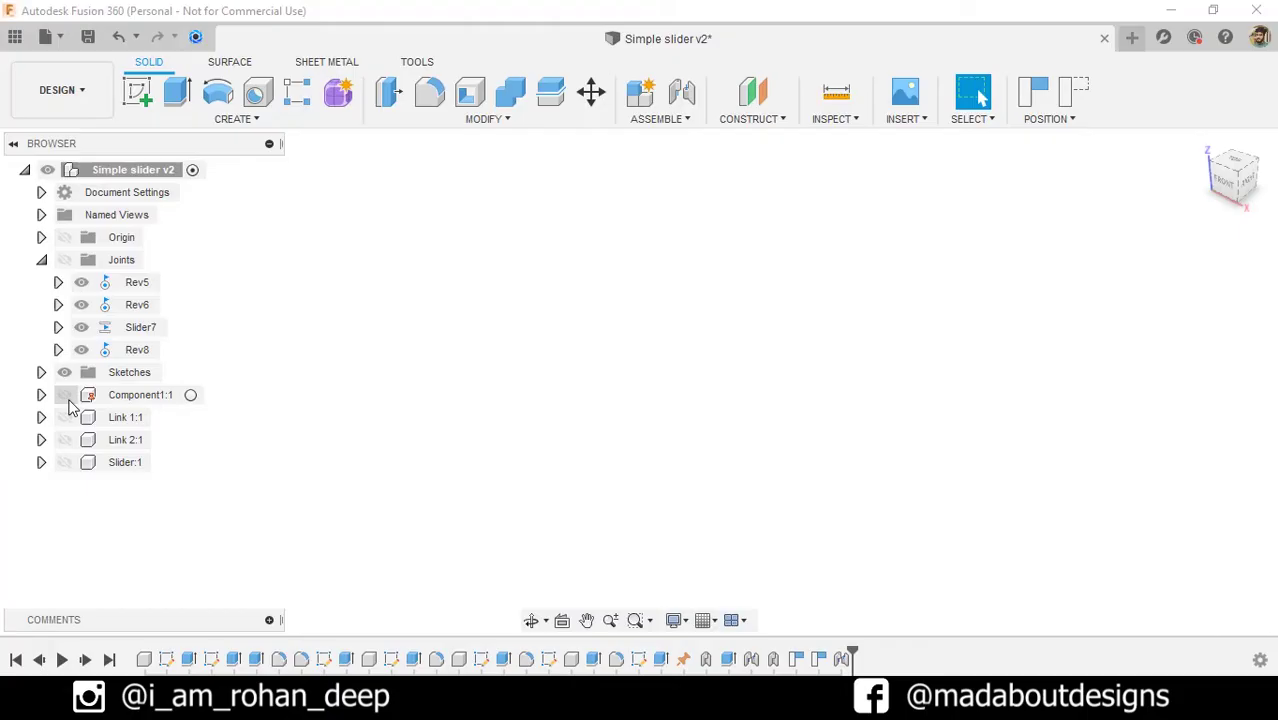
Step: Show Component1, Link 1, Link 2 and Slider again
left_click(64, 395)
left_click(64, 417)
left_click(64, 439)
left_click(64, 462)
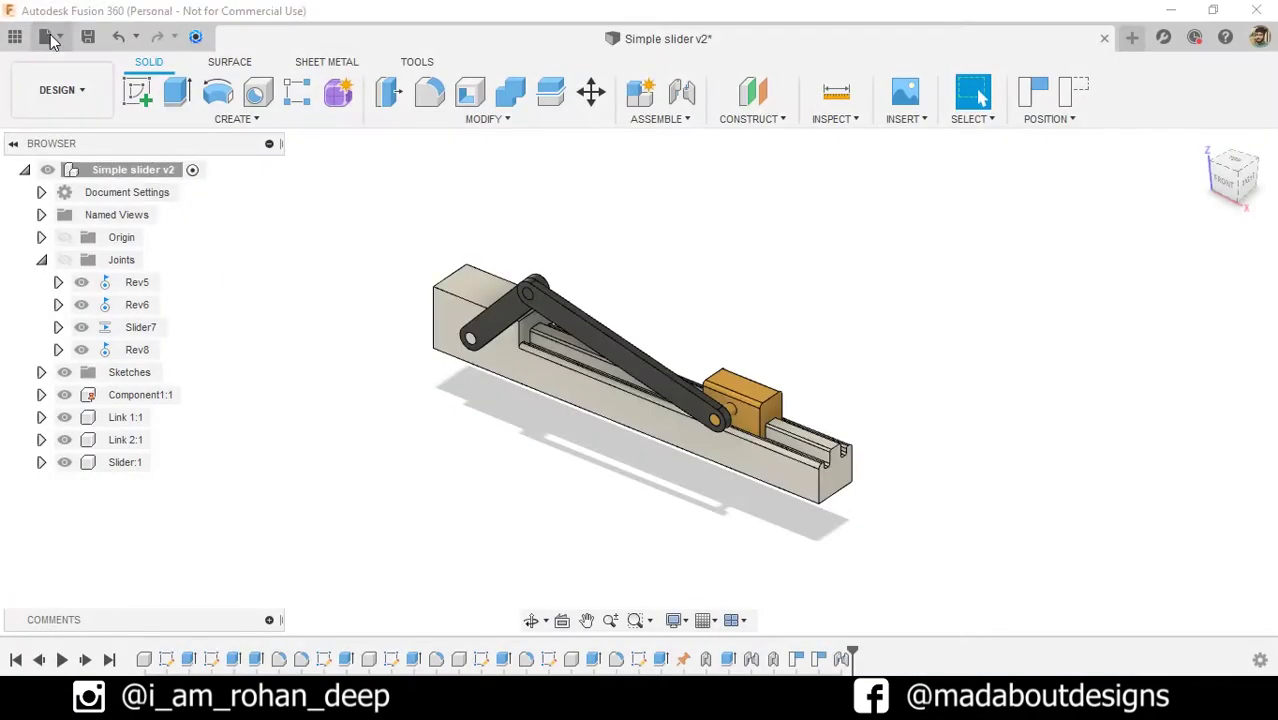
Step: Create a new design and expand its document settings to check the units
left_click(45, 36)
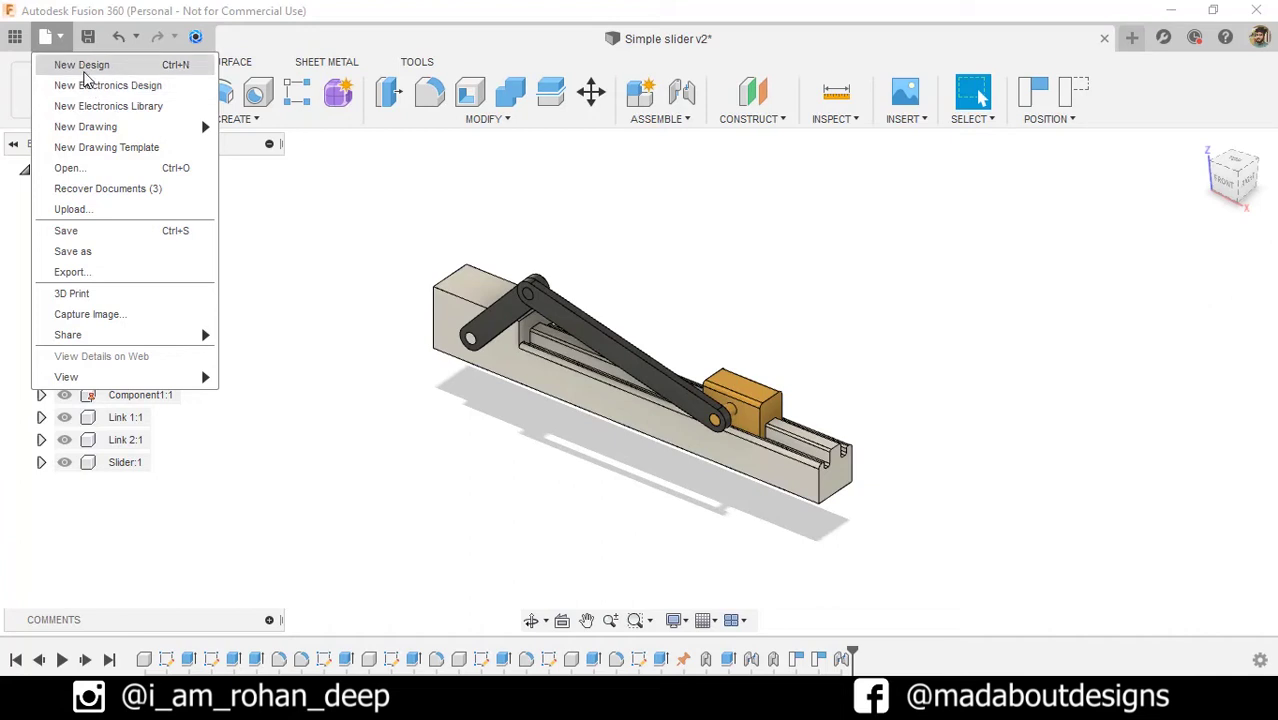
left_click(84, 70)
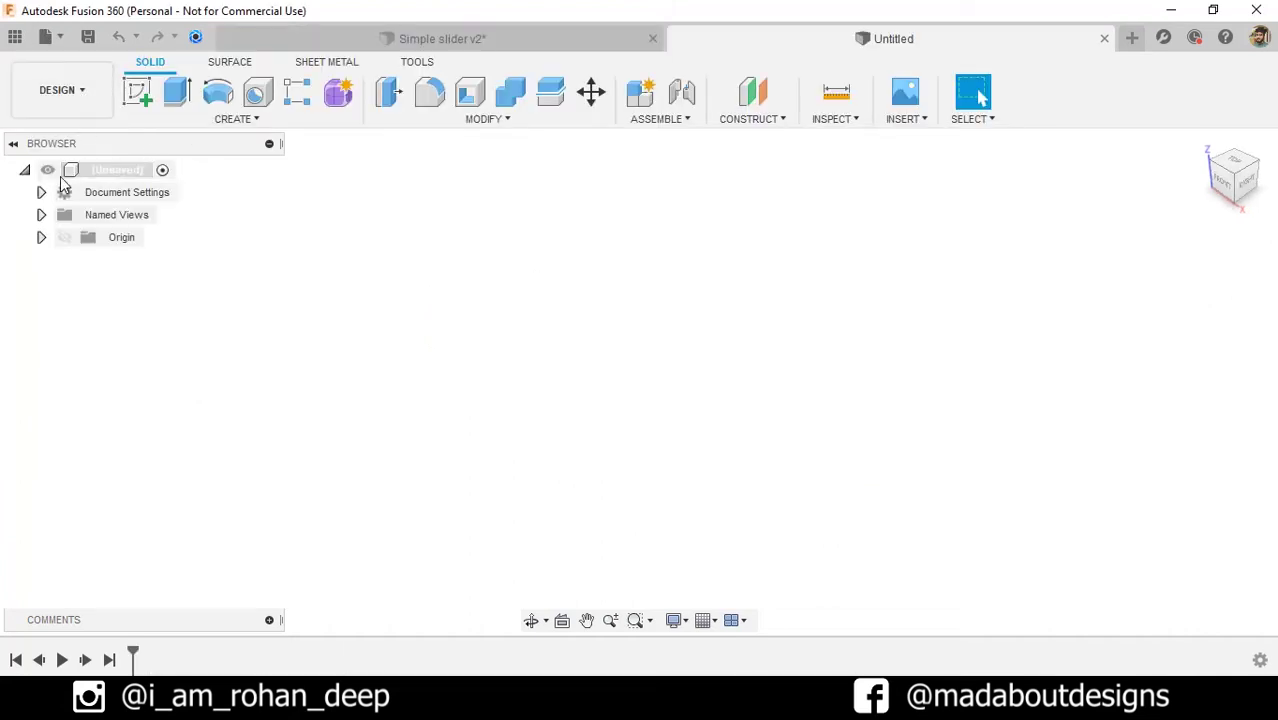
left_click(42, 193)
mouse_move(104, 219)
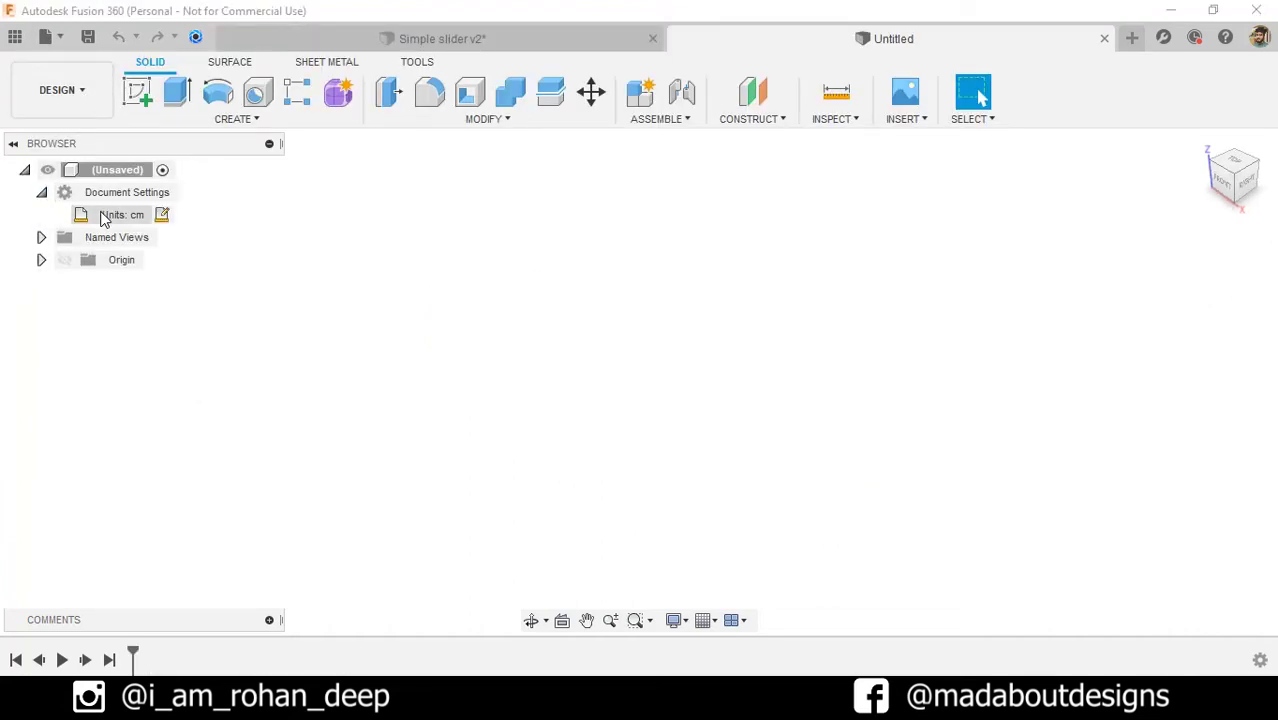
Step: Create an empty, activated component named Base
left_click(640, 92)
left_click_drag(1130, 313, 1017, 320)
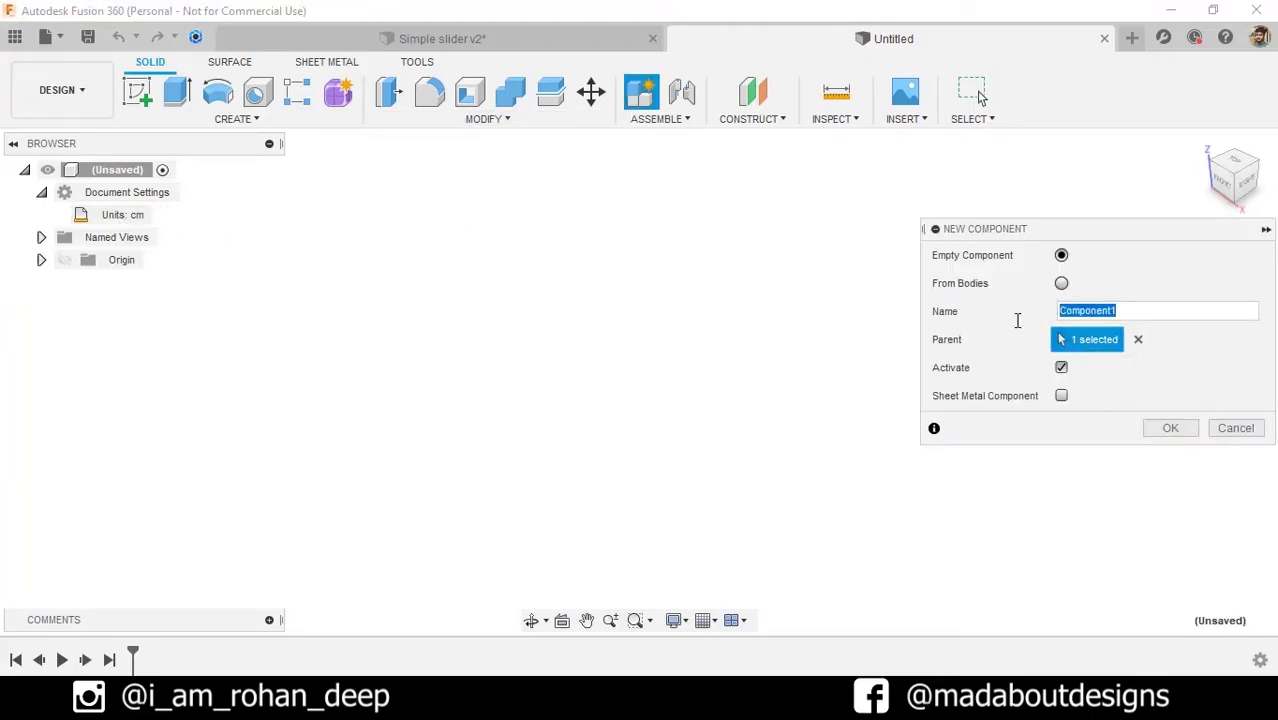
type("Base")
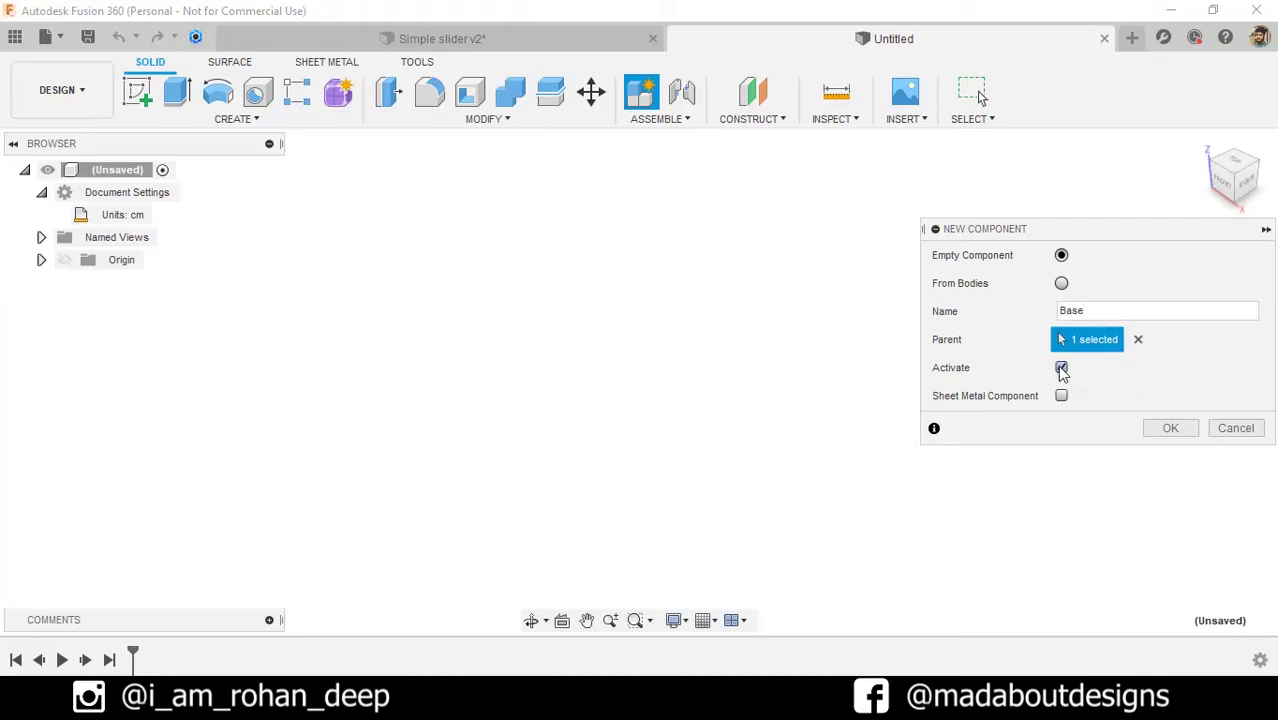
left_click(1170, 431)
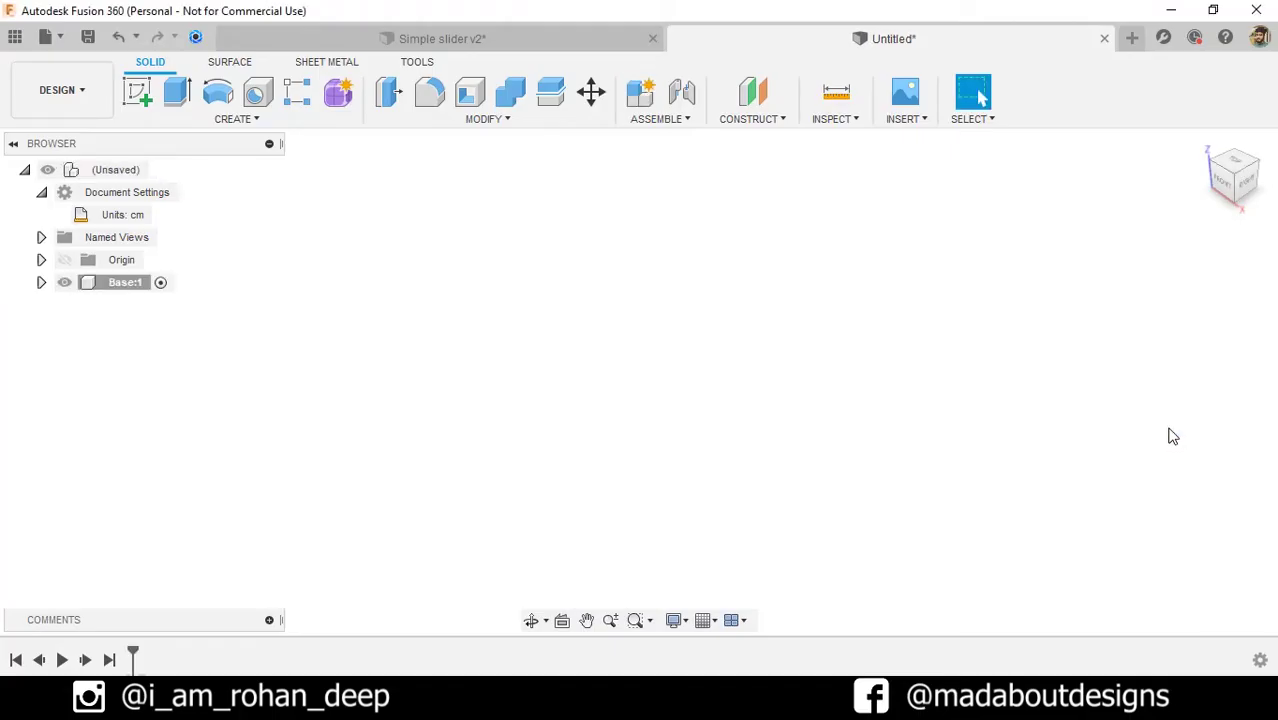
Step: Start a sketch on the front plane and draw a rectangle 8 cm high and 12 cm wide from the origin
left_click(138, 92)
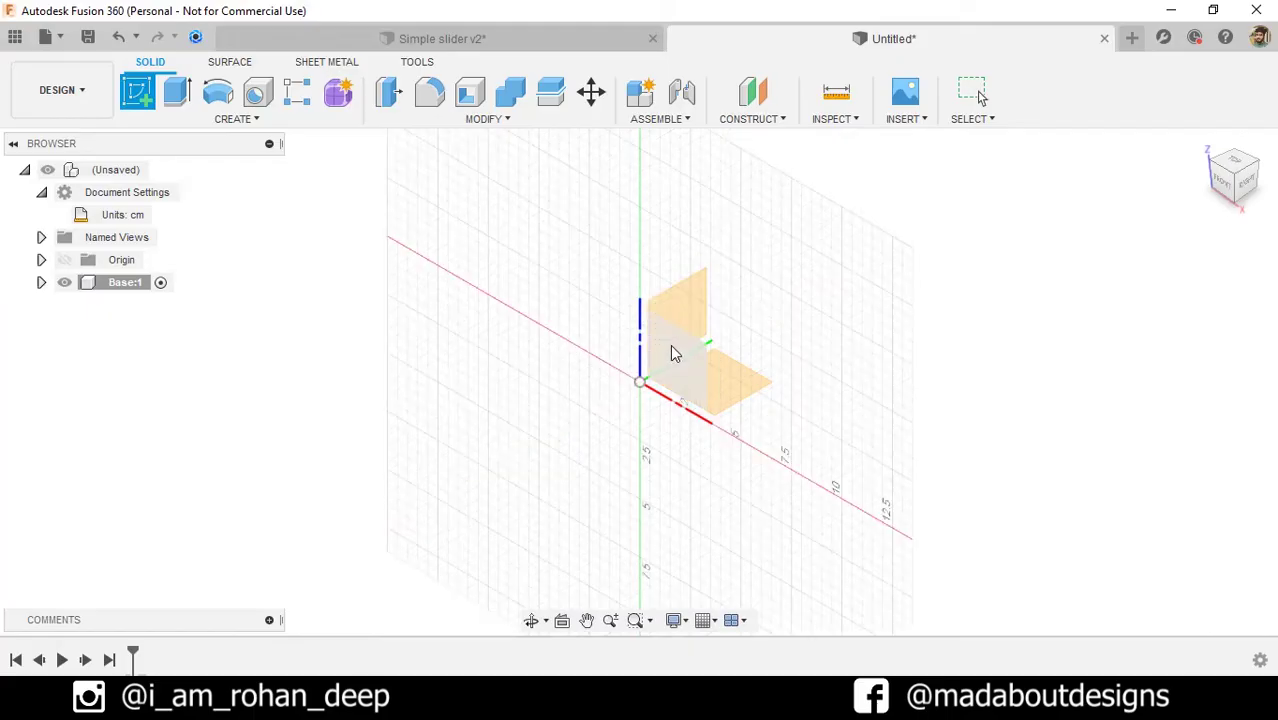
left_click(672, 352)
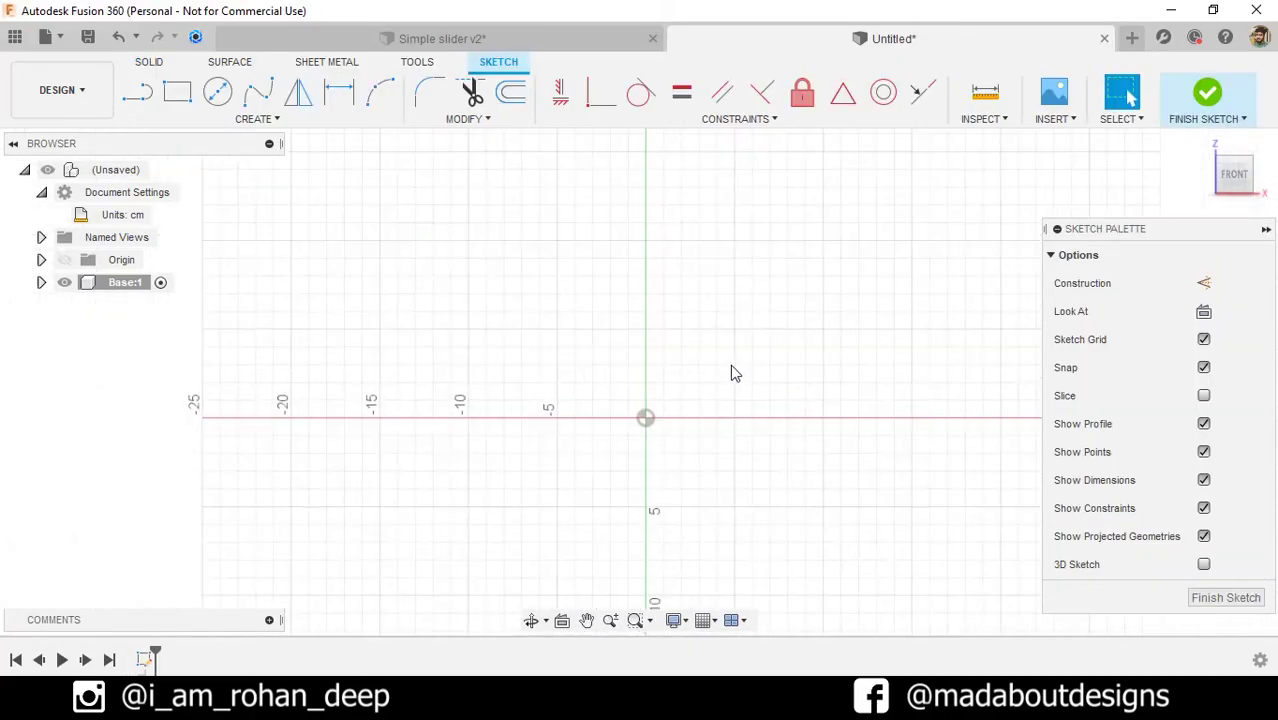
middle_click_drag(730, 372, 556, 306)
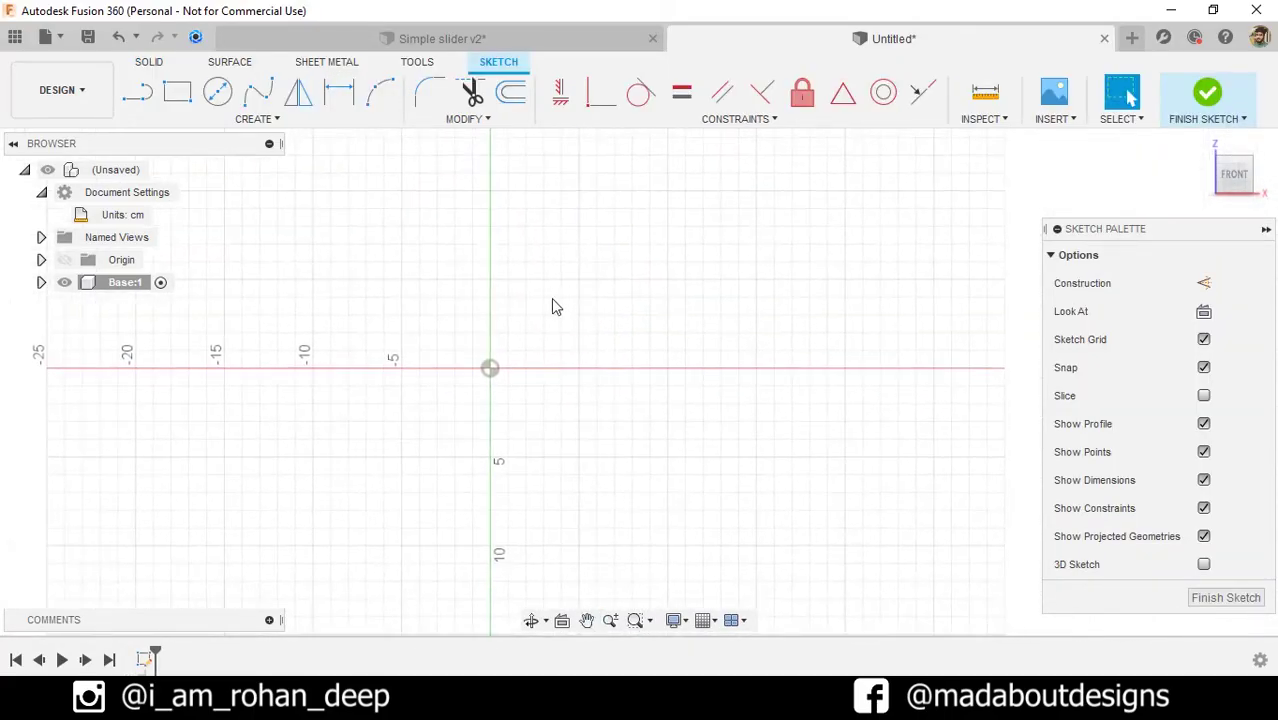
left_click(177, 92)
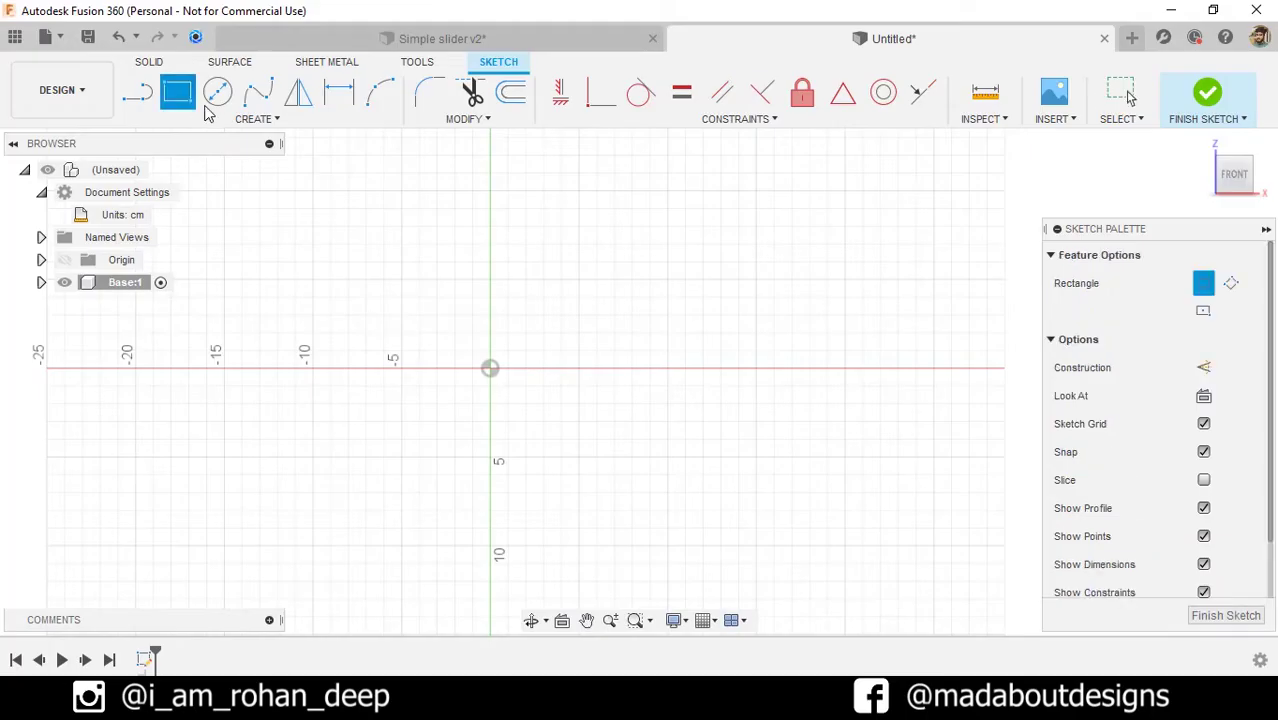
left_click(489, 369)
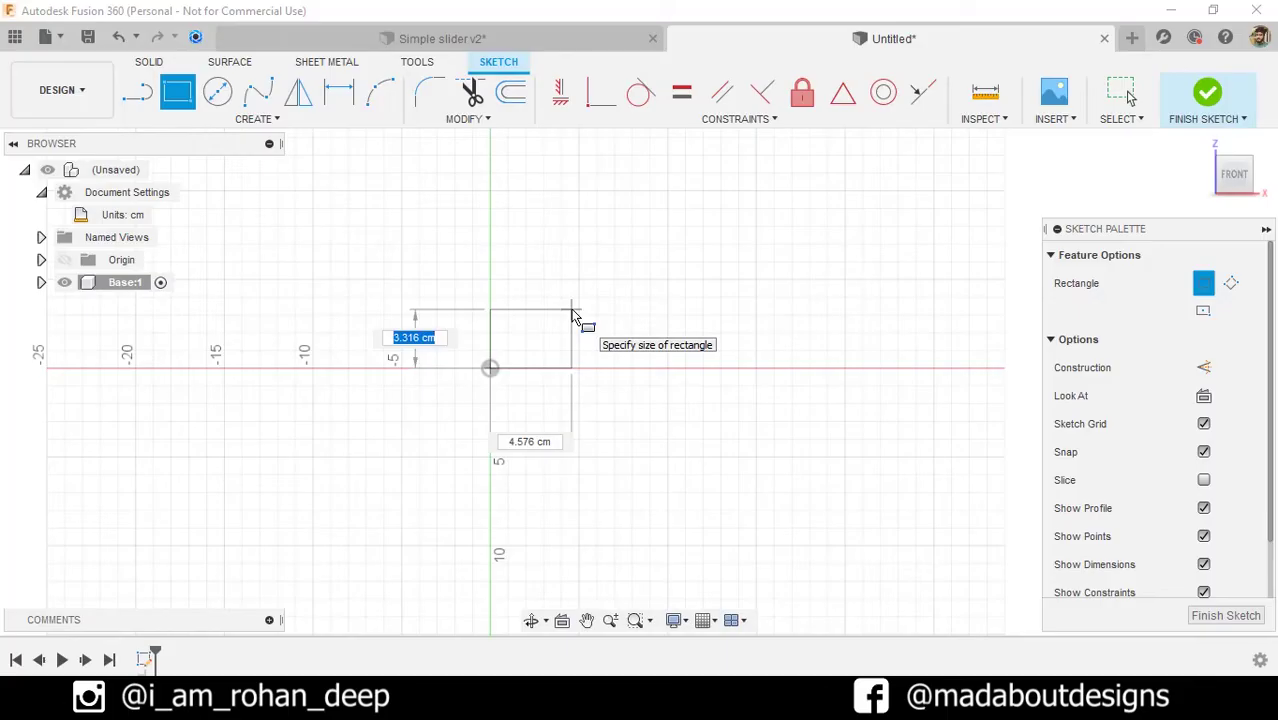
type("8")
key("Tab")
type("12")
key("Tab")
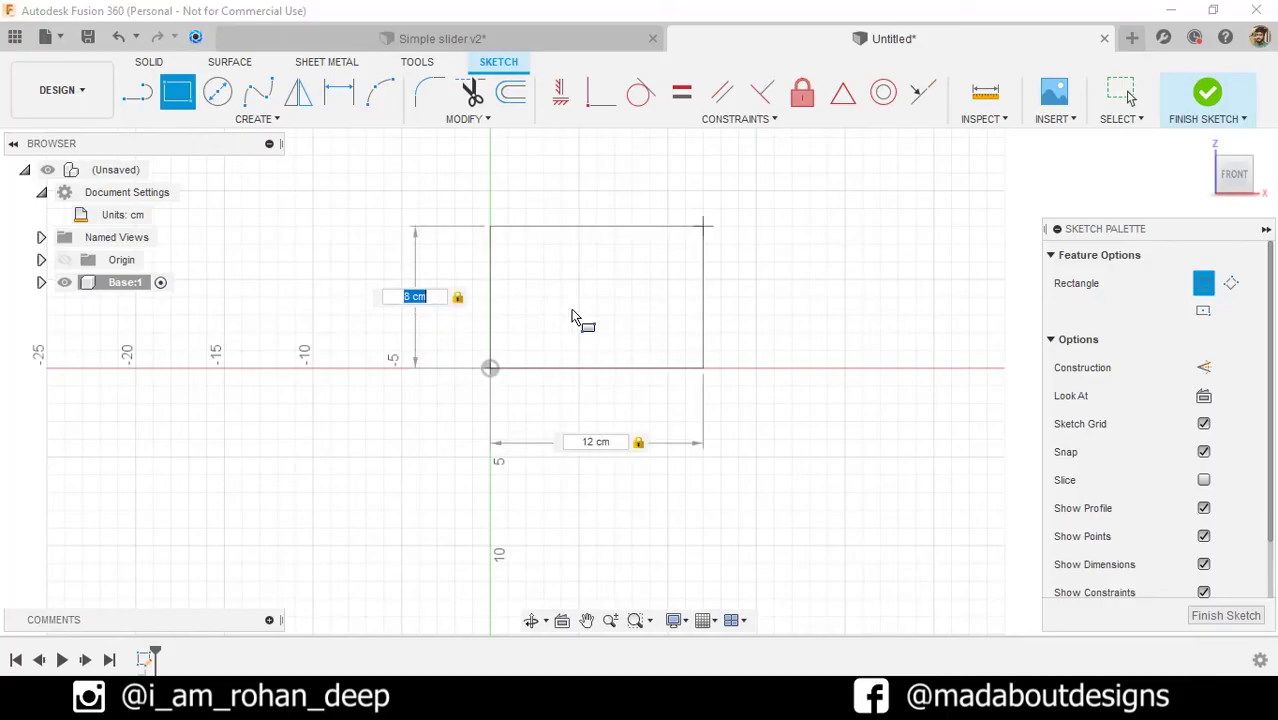
key("Return")
Step: Draw an adjoining rectangle 5 cm high and 42 cm wide from the first rectangle's lower-right corner and finish the sketch
scroll(580, 320, "down", 3)
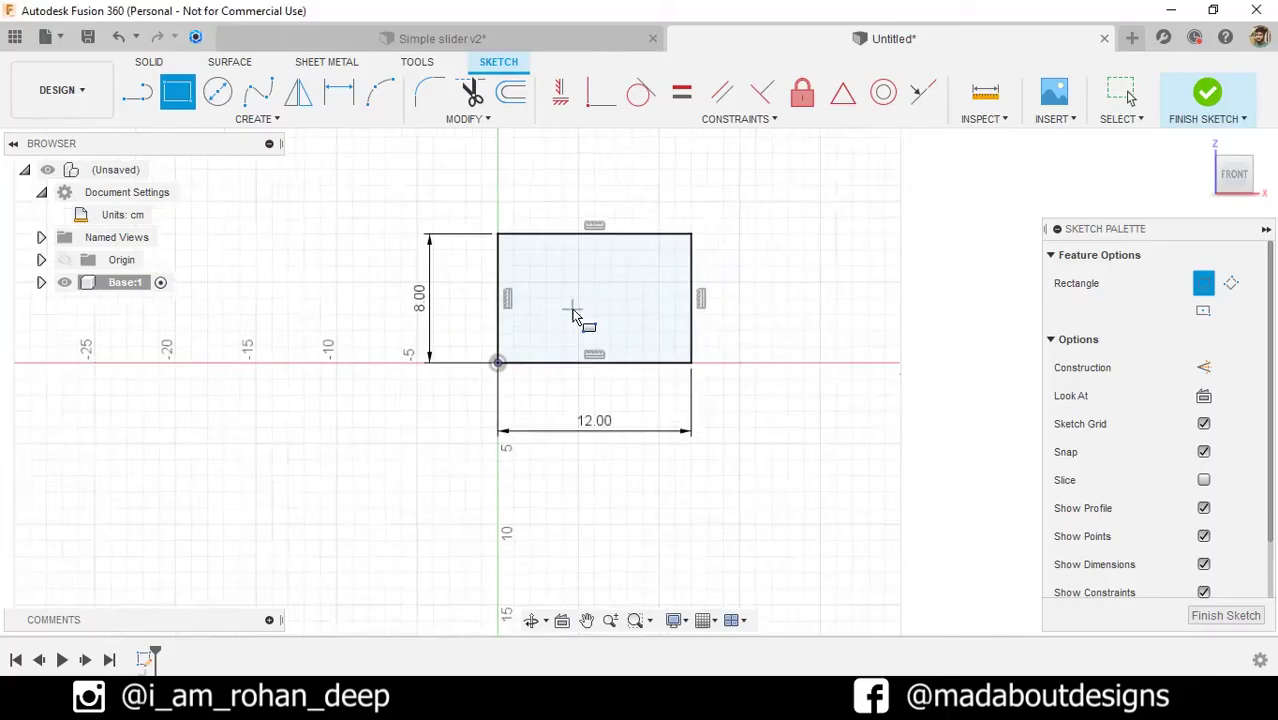
mouse_move(637, 328)
middle_mouse_down()
mouse_move(402, 369)
mouse_move(336, 399)
middle_mouse_up()
key("r")
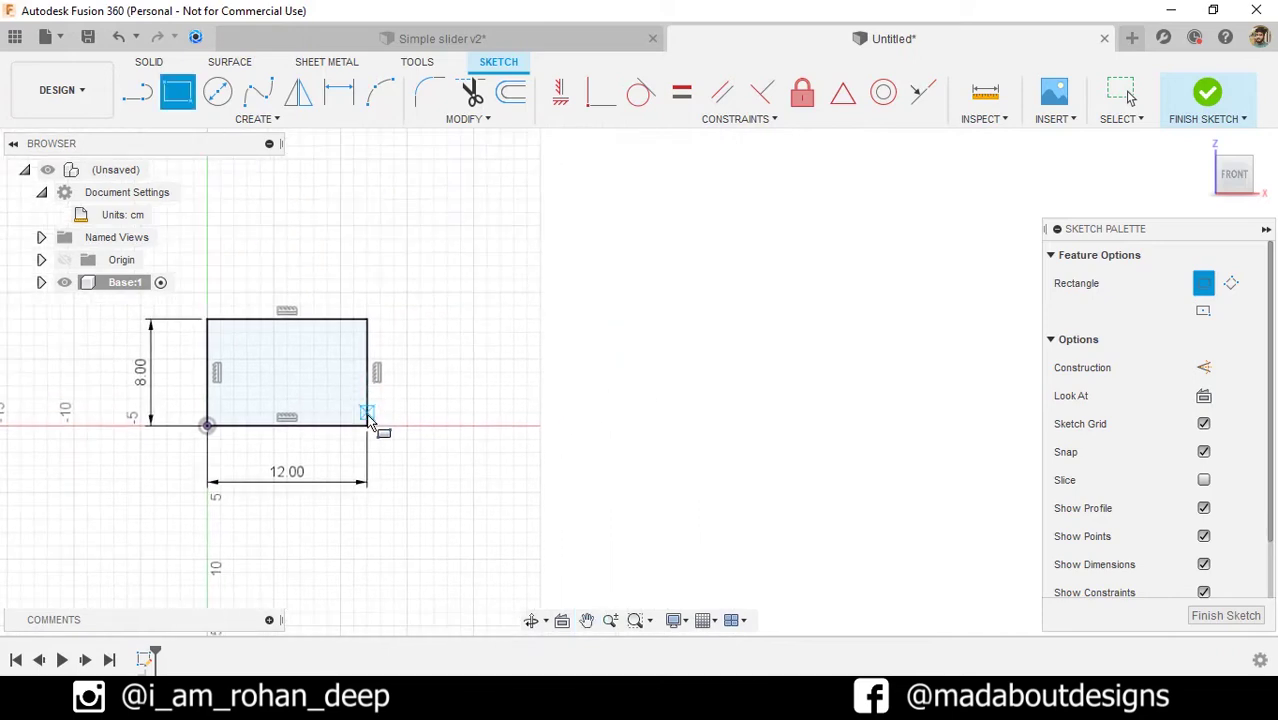
left_click(368, 426)
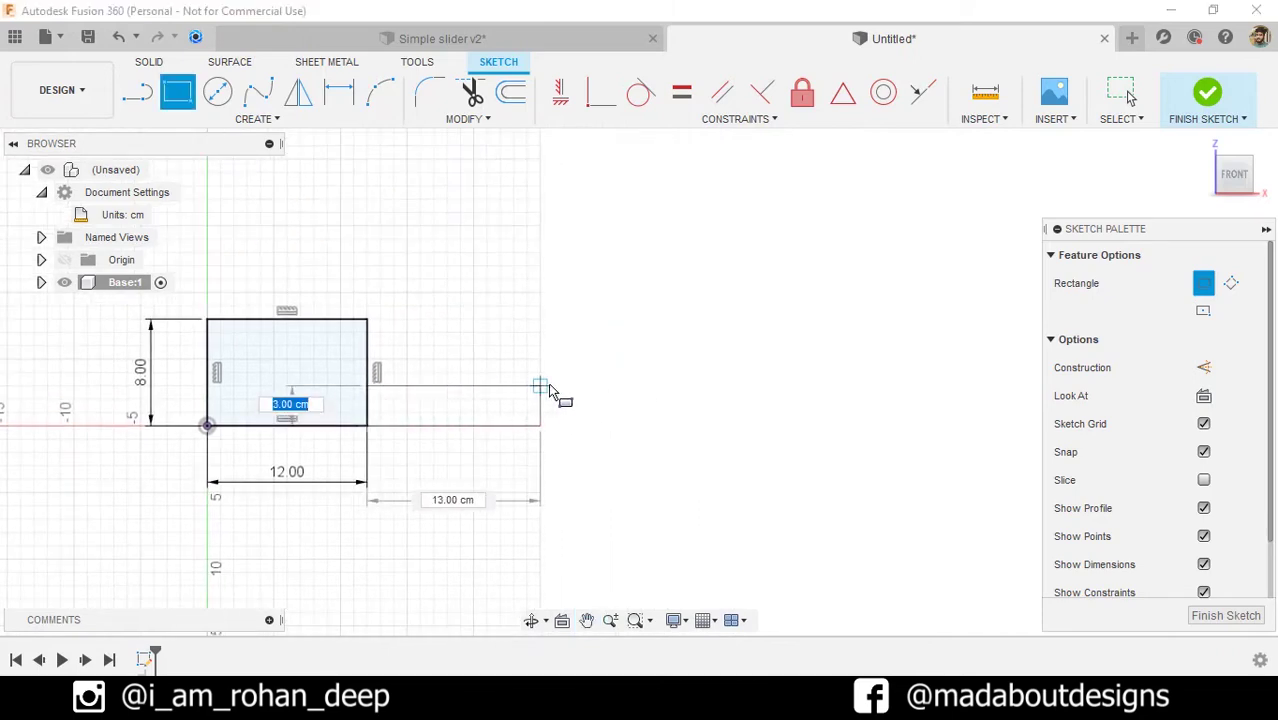
type("5")
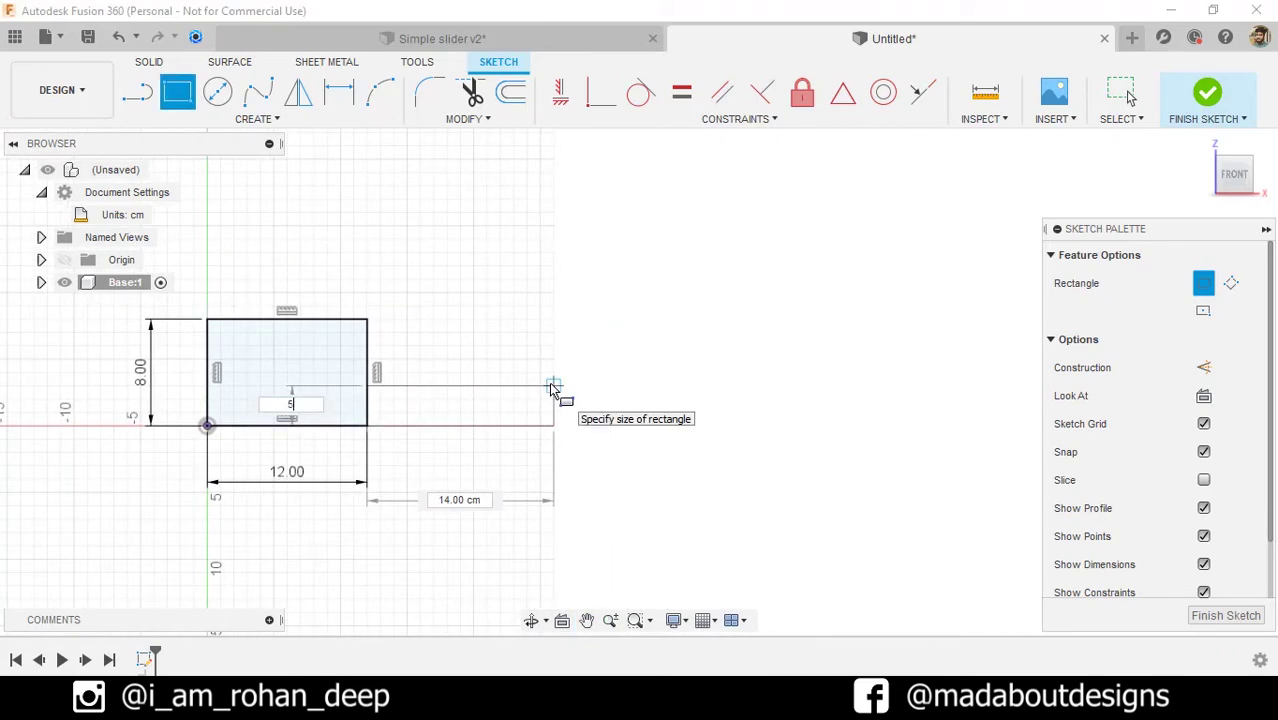
key("Tab")
type("42")
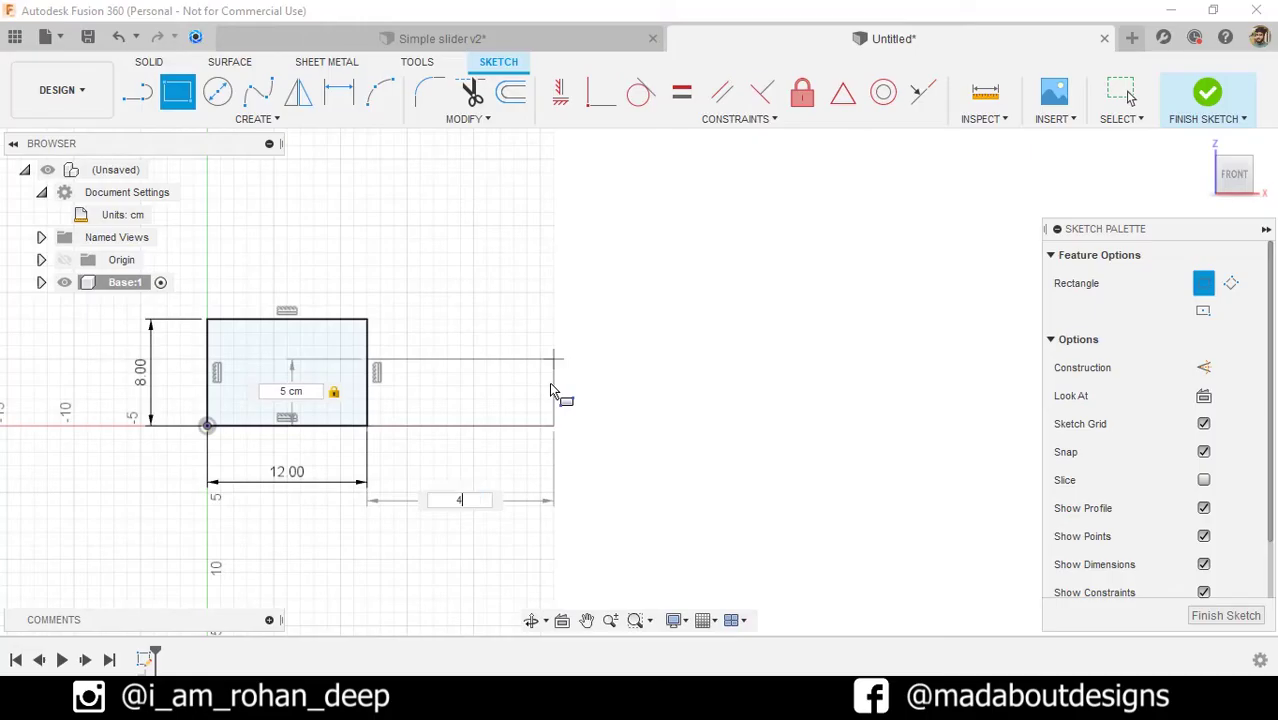
key("Tab")
key("Return")
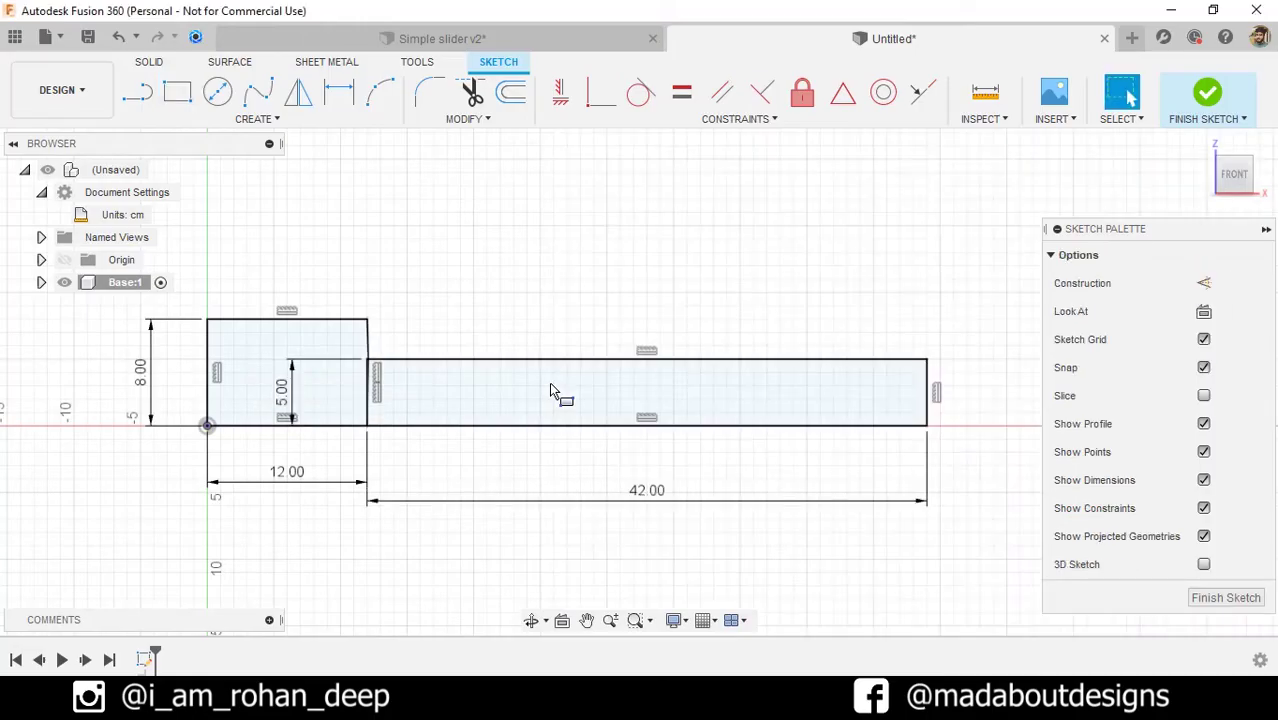
scroll(550, 390, "down", 3)
middle_click_drag(693, 394, 655, 416, "shift")
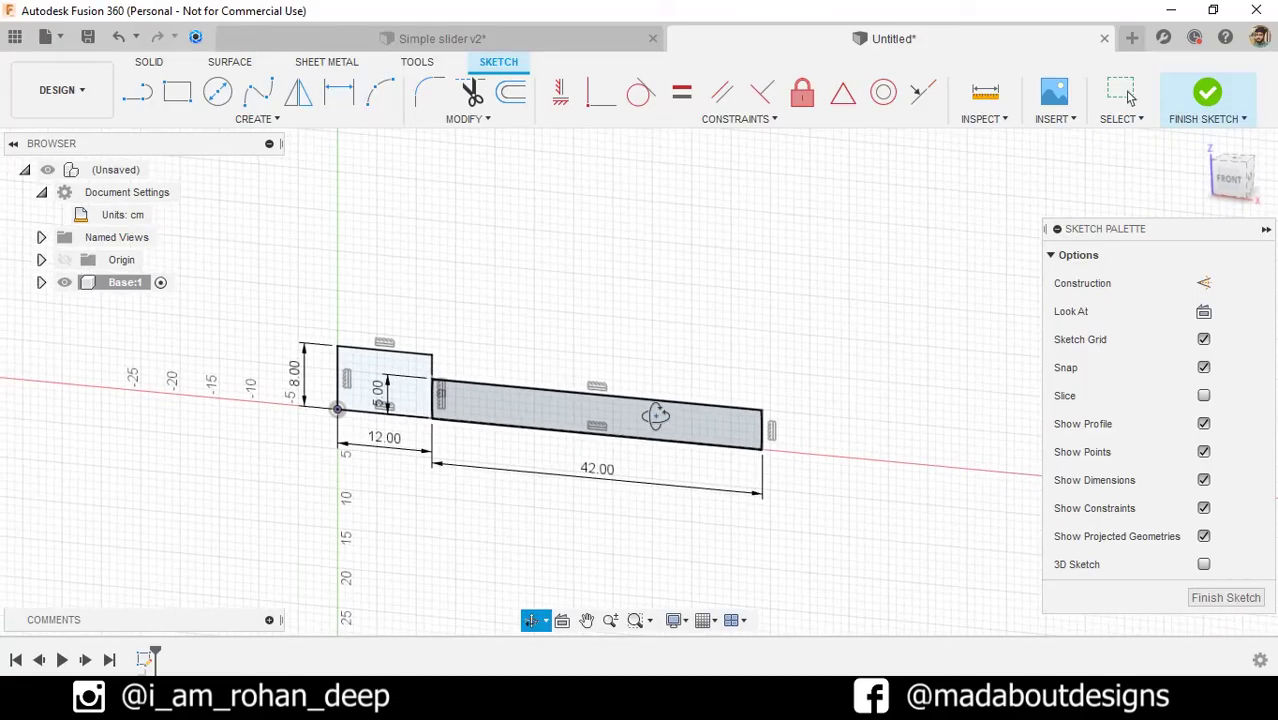
left_click(1206, 96)
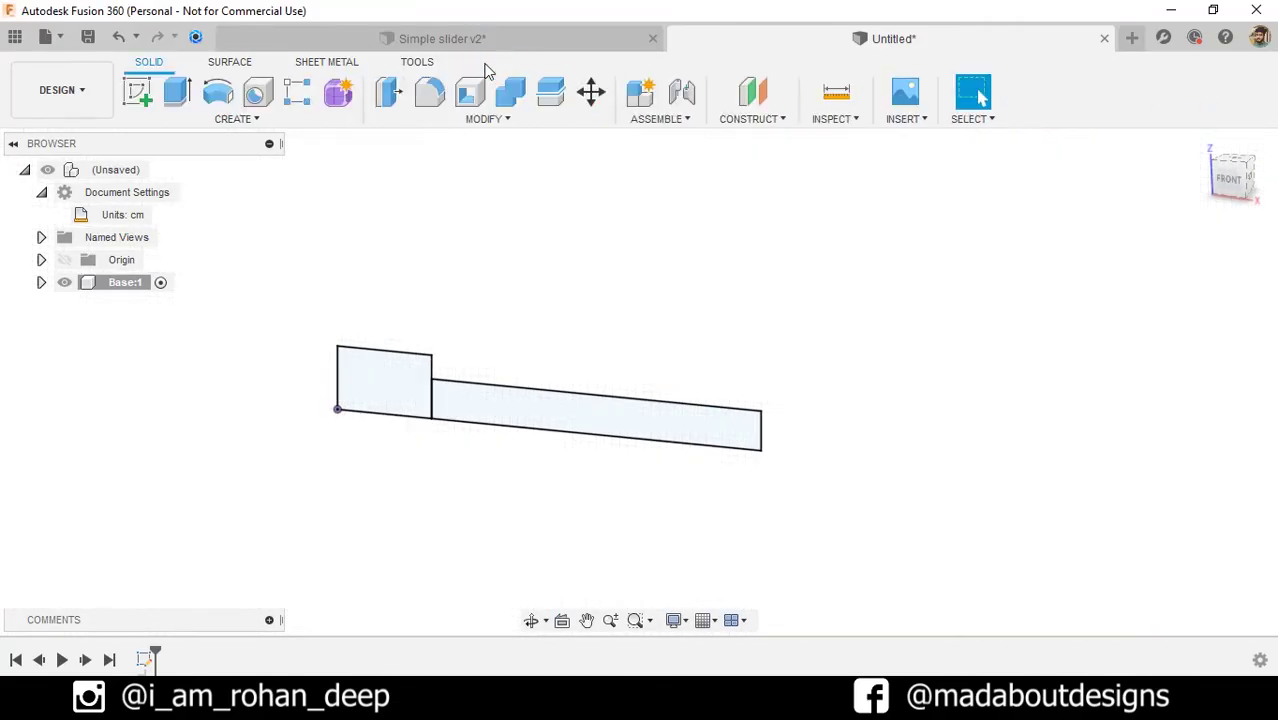
Step: Extrude both rectangles symmetrically with a distance of 3 cm as a new body
left_click(177, 92)
left_click(370, 386)
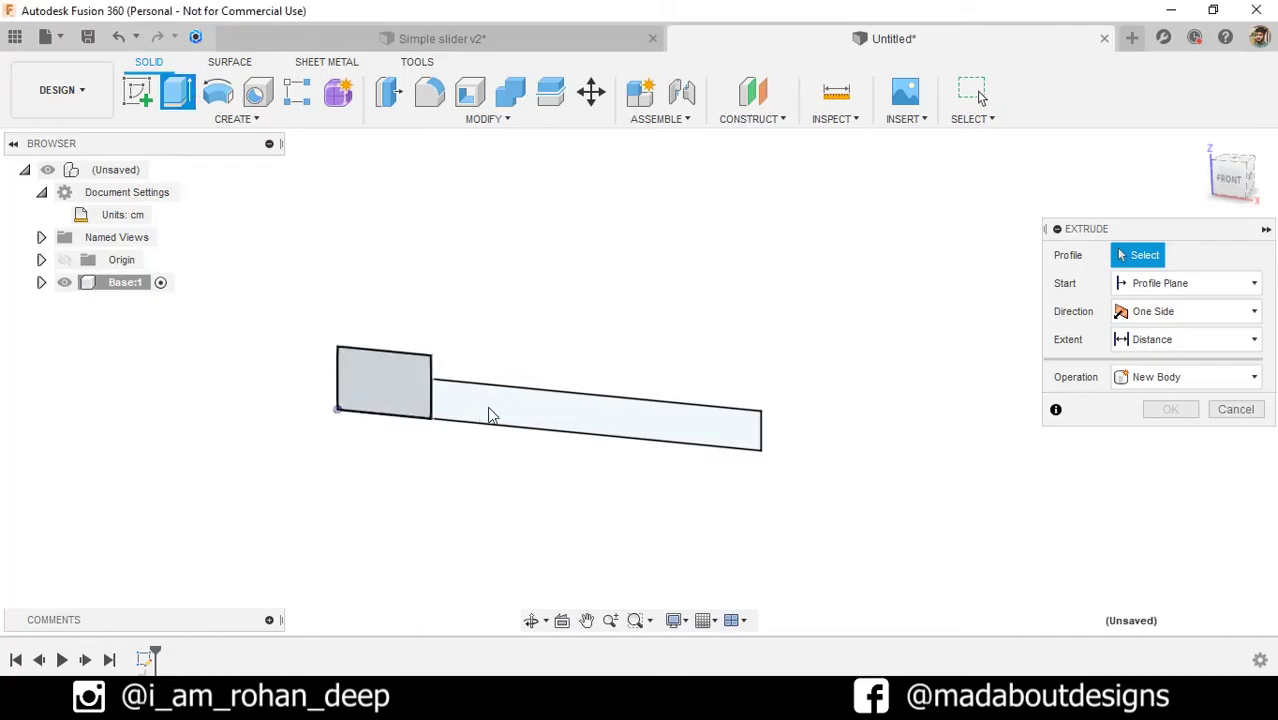
left_click(487, 402)
middle_click_drag(531, 325, 487, 344, "shift")
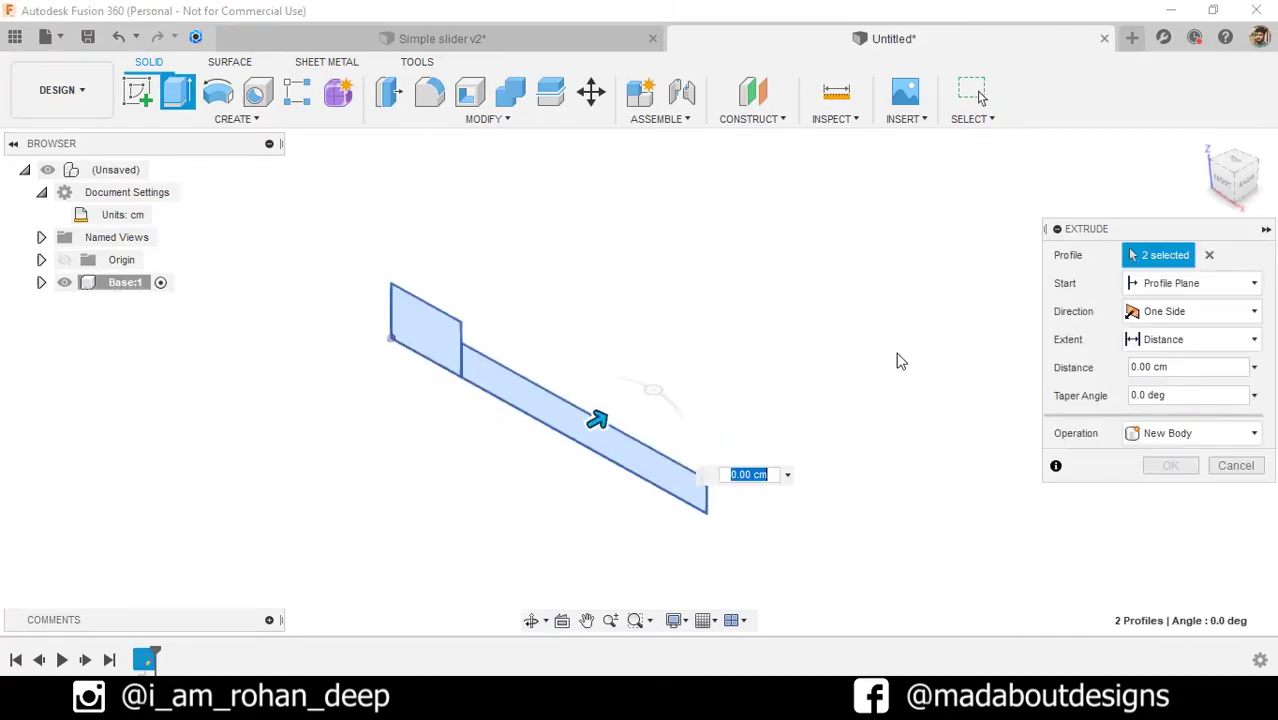
left_click(1180, 313)
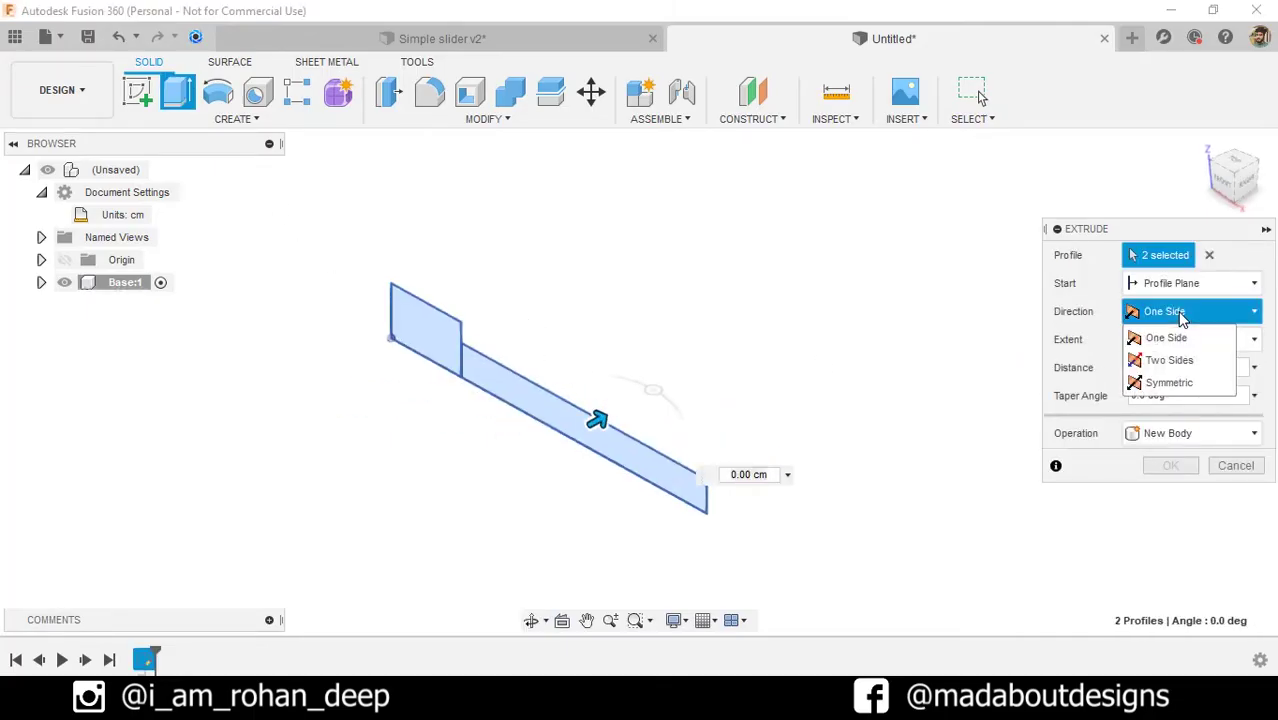
left_click(1170, 382)
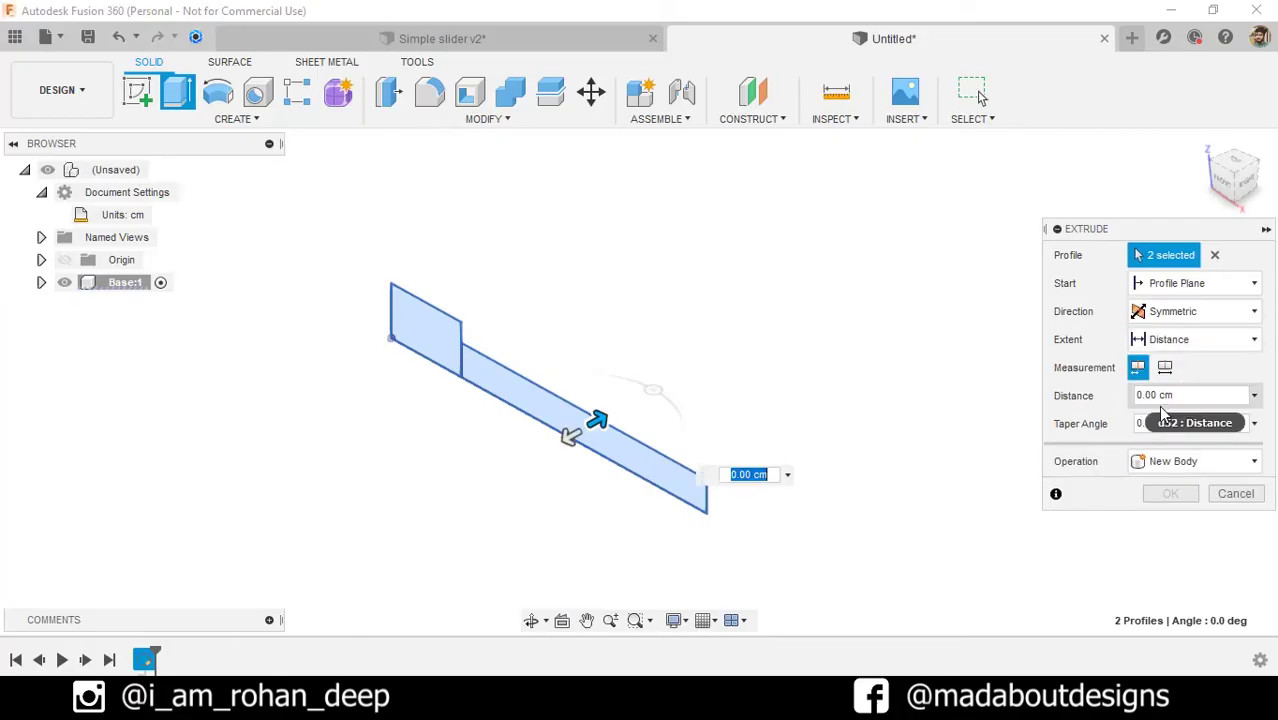
left_click(1183, 396)
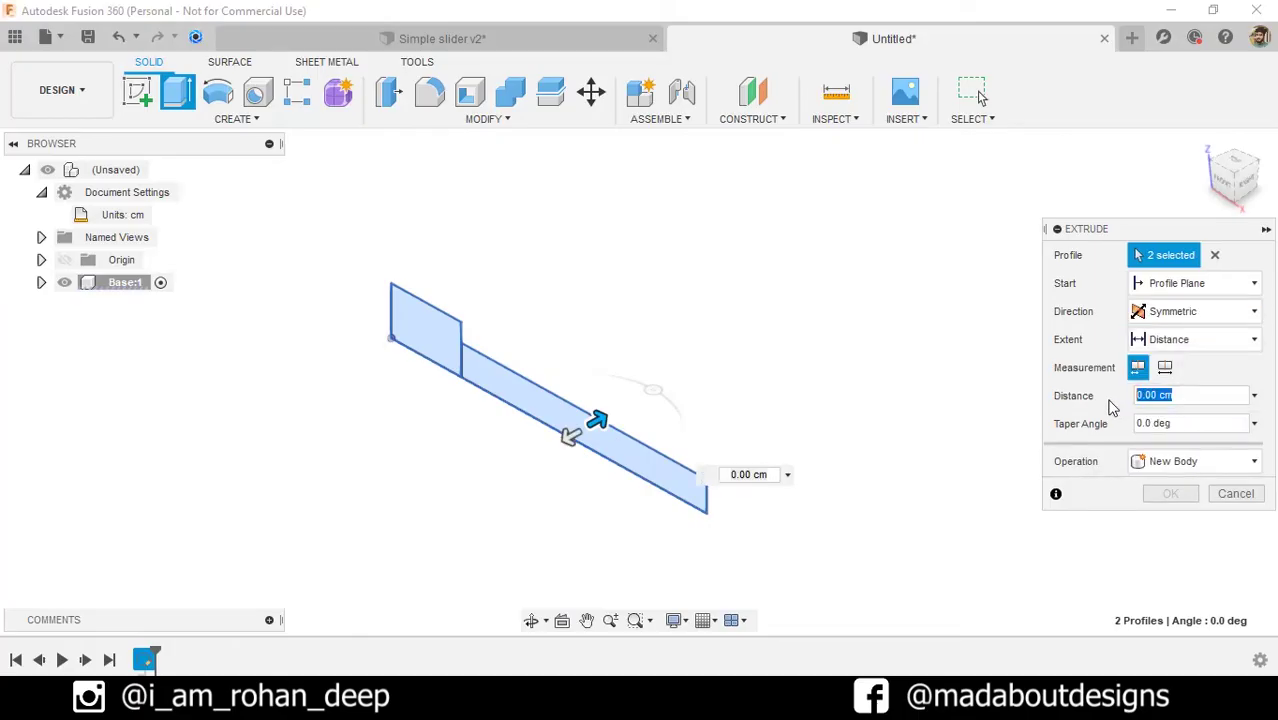
type("3")
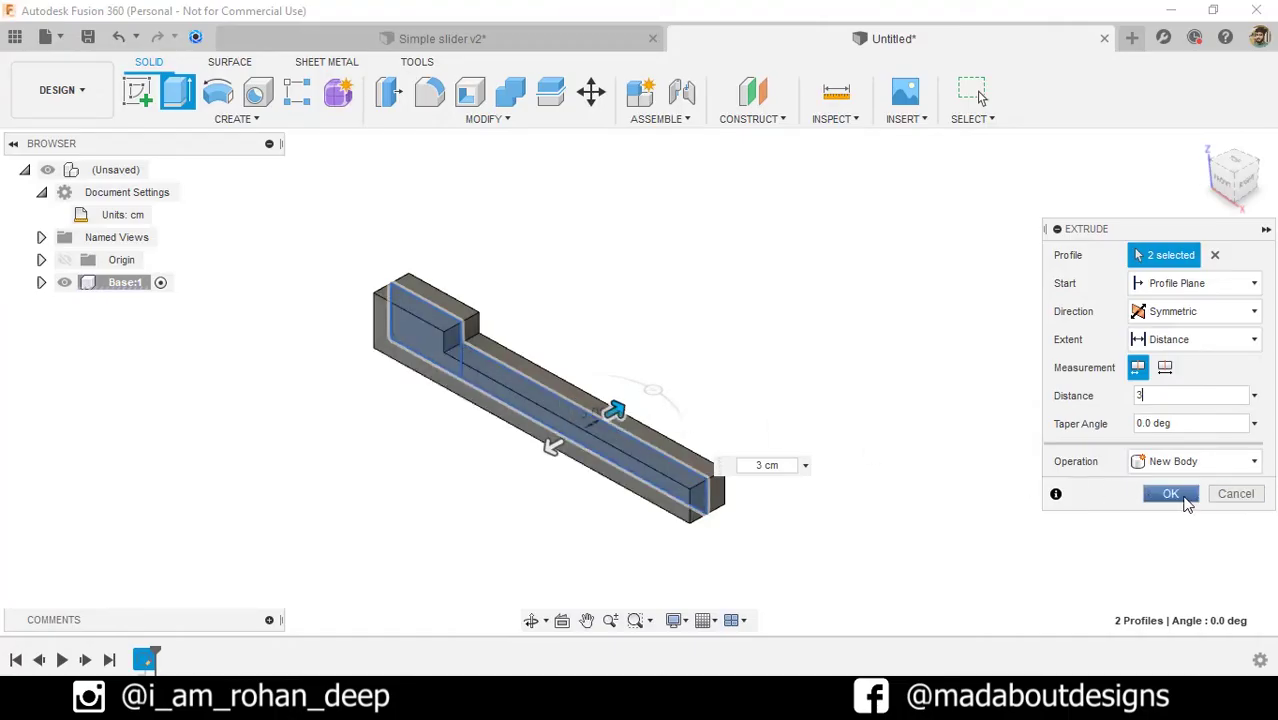
left_click(1170, 493)
Step: Start a sketch on the raised block's step face and draw a rectangle 1 cm high and 2 cm wide, centred on the face's lower edge
middle_click_drag(895, 494, 855, 470, "shift")
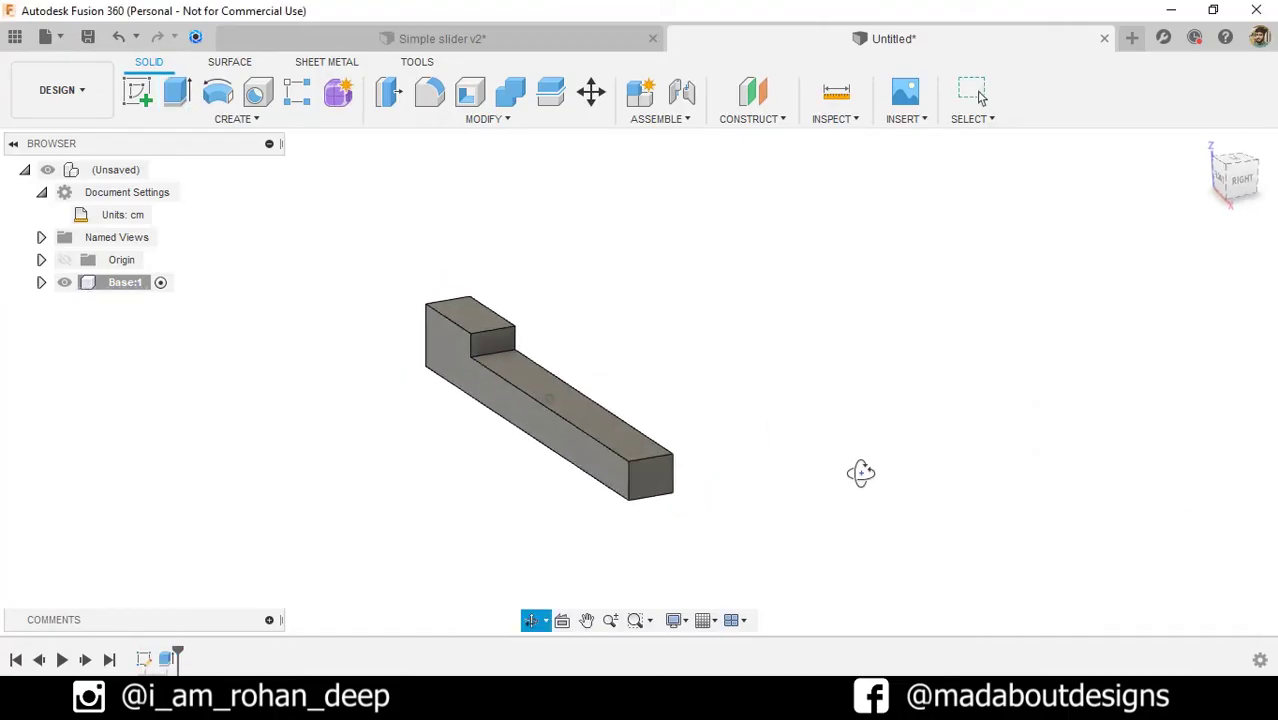
left_click(492, 339)
left_click(140, 96)
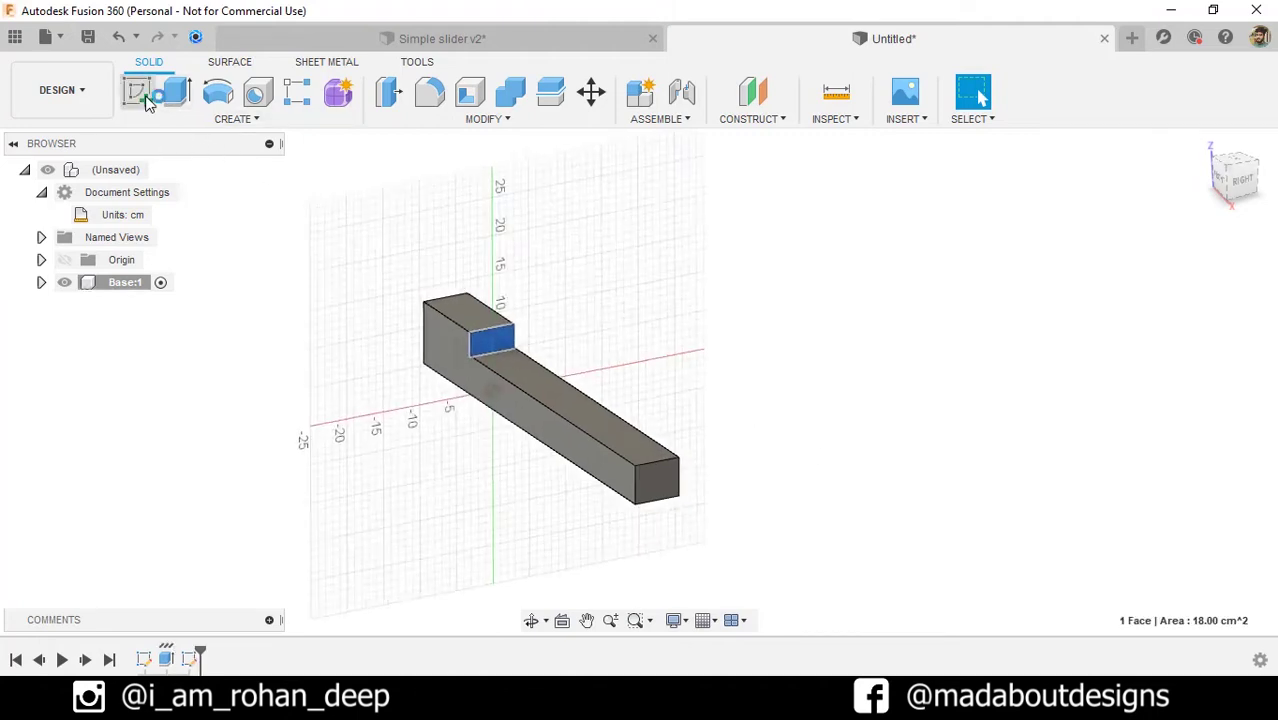
scroll(663, 414, "up", 5)
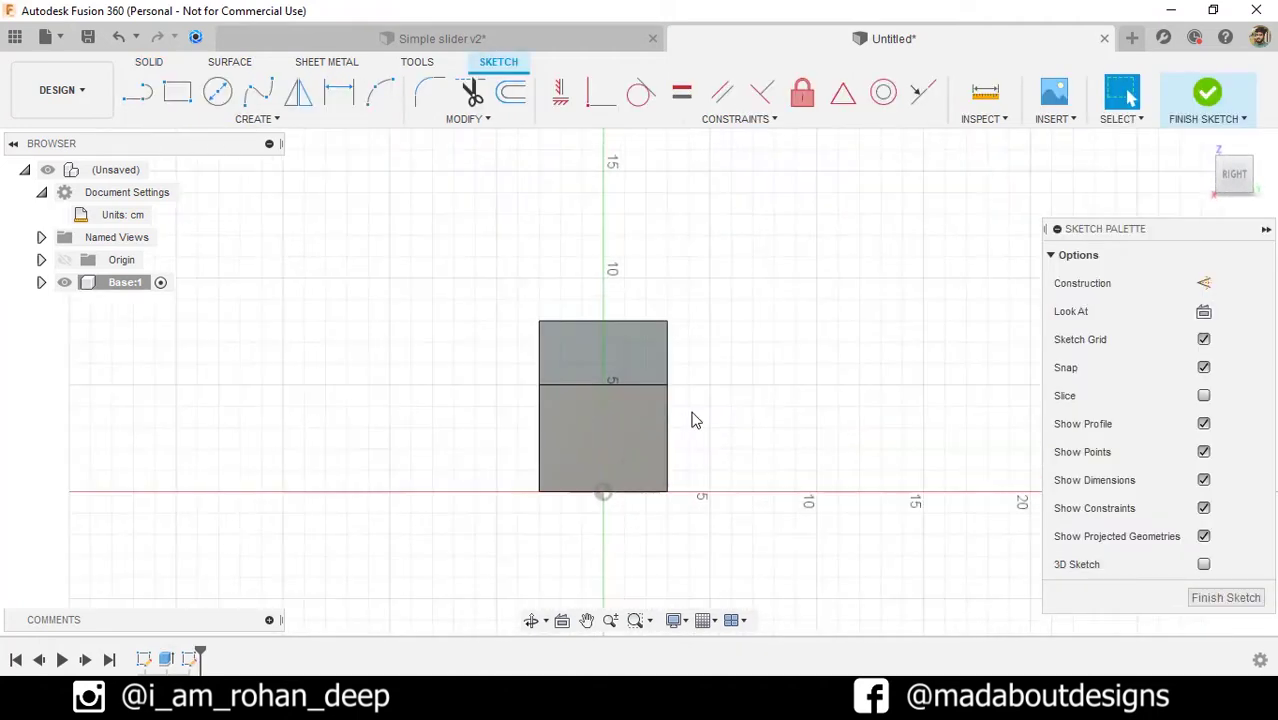
left_click(176, 93)
scroll(588, 398, "up", 3)
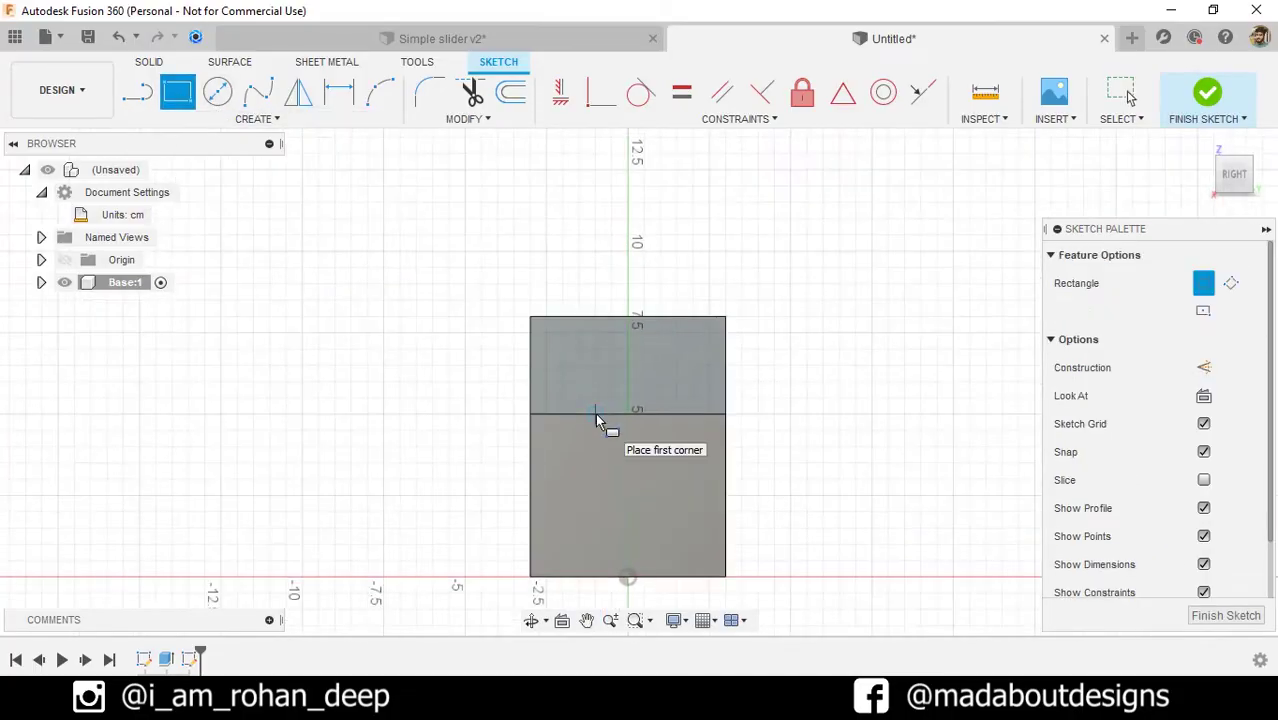
left_click(595, 413)
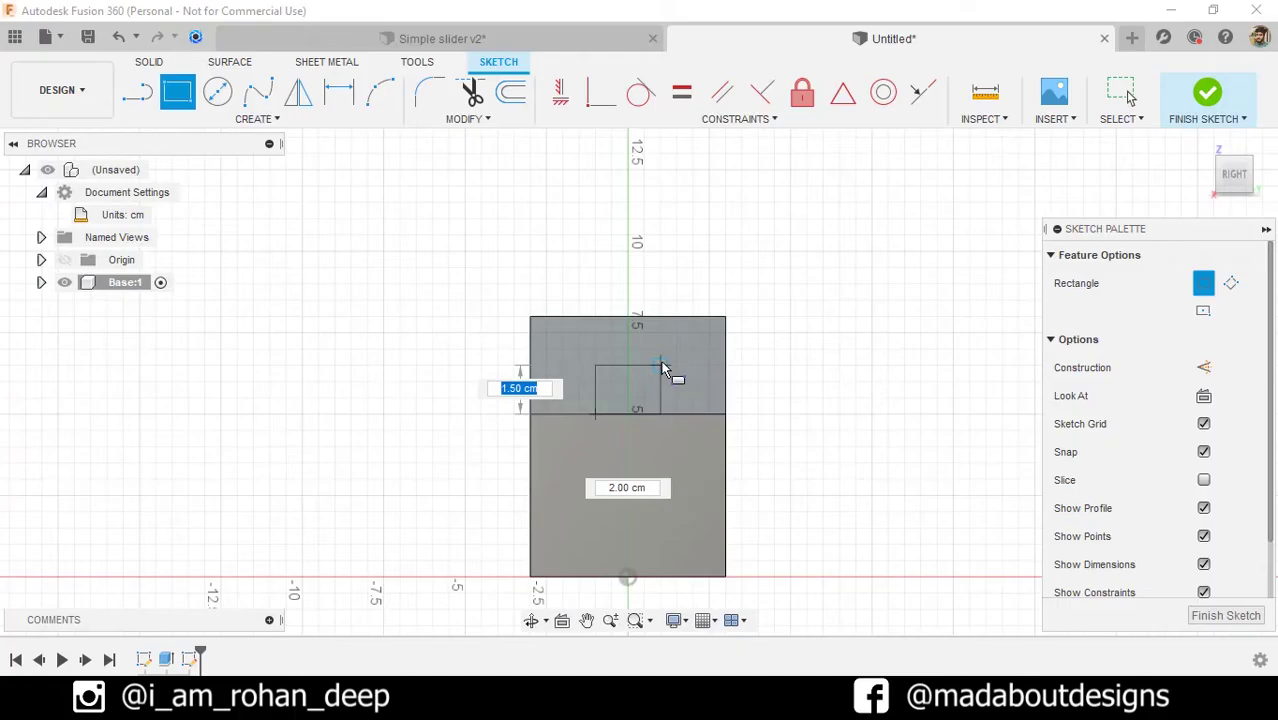
type("1")
key("Tab")
type("2")
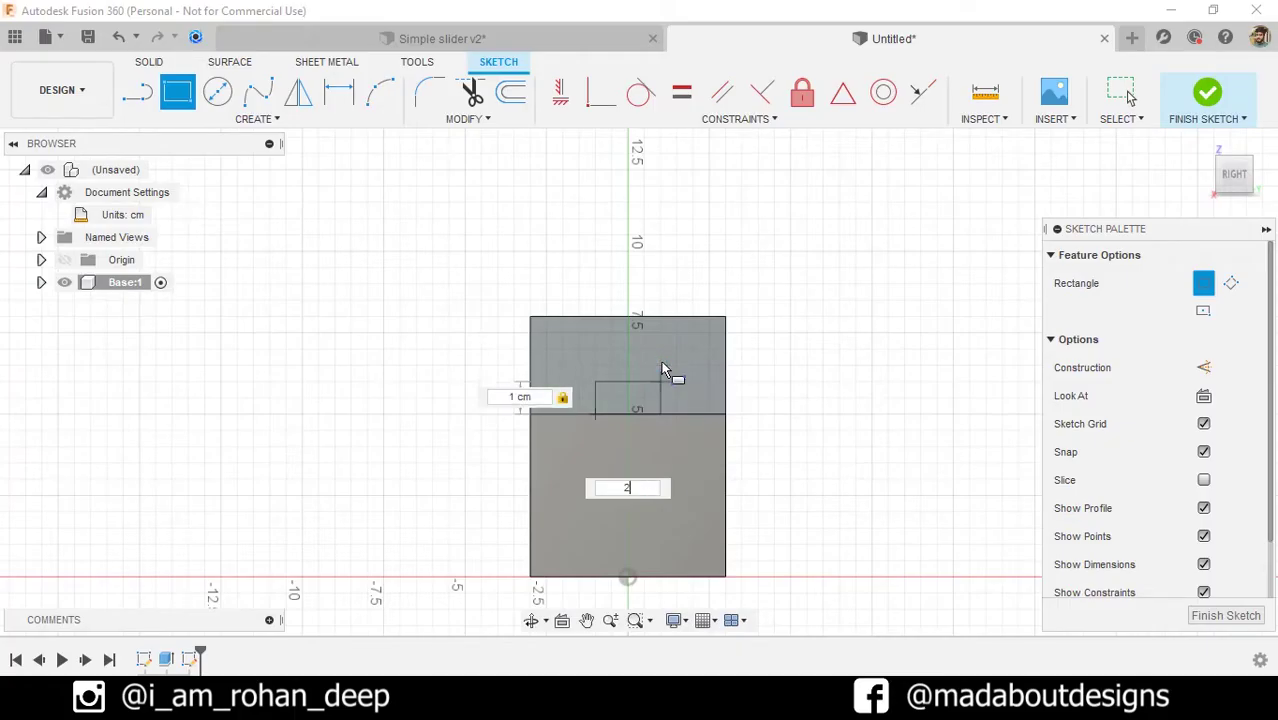
key("Tab")
key("Return")
key("Escape")
Step: Draw a 1 cm by 1 cm square extending down and outward from the rectangle's lower-left corner
scroll(662, 368, "up", 1)
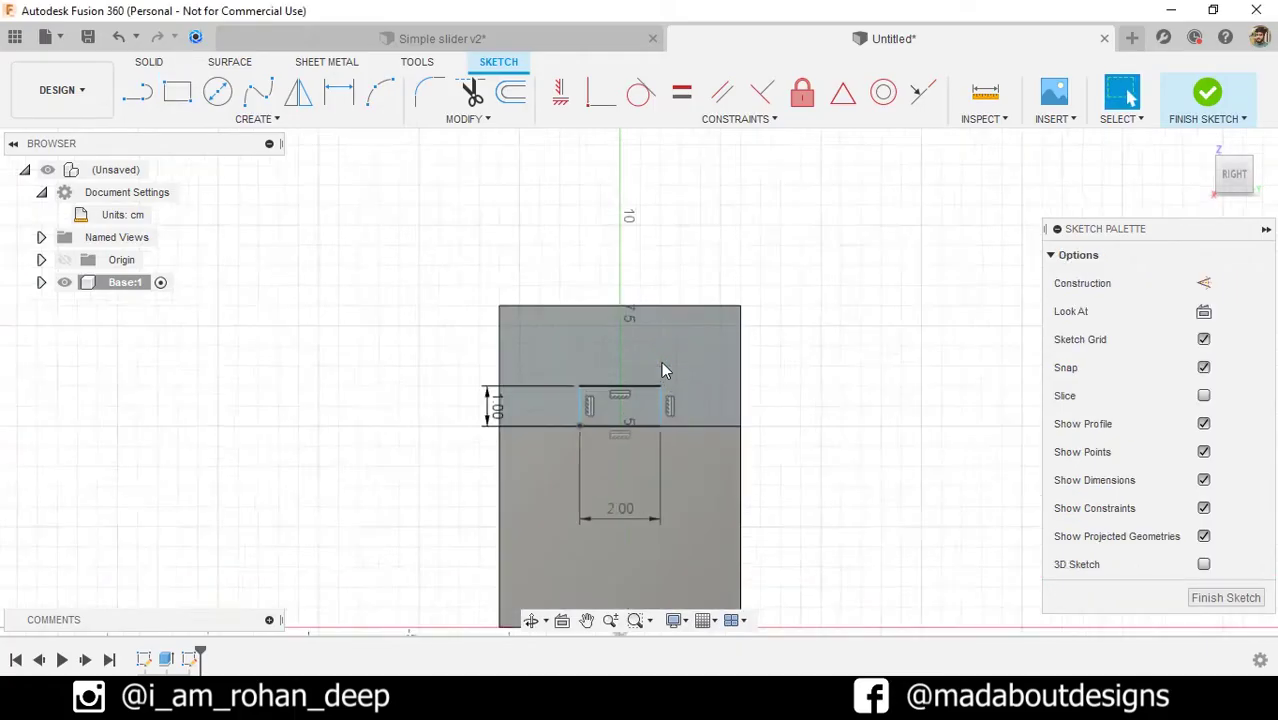
scroll(661, 361, "up", 1)
left_click(177, 91)
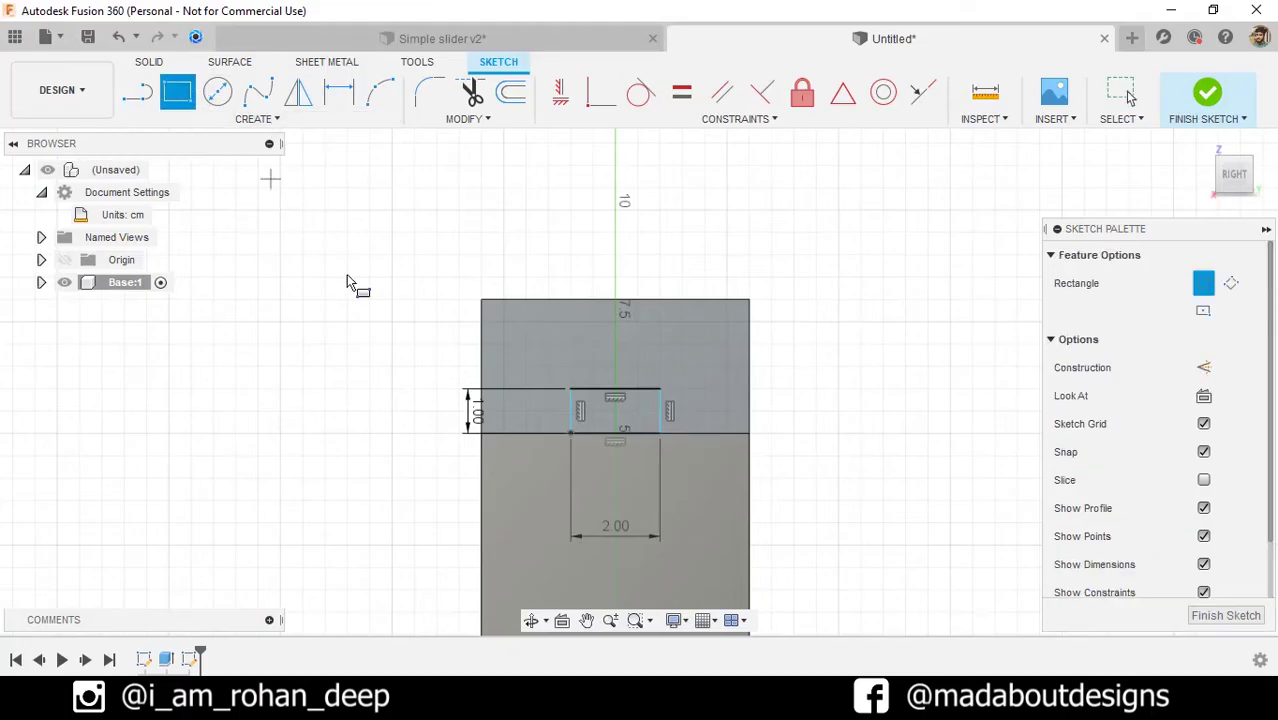
left_click(571, 436)
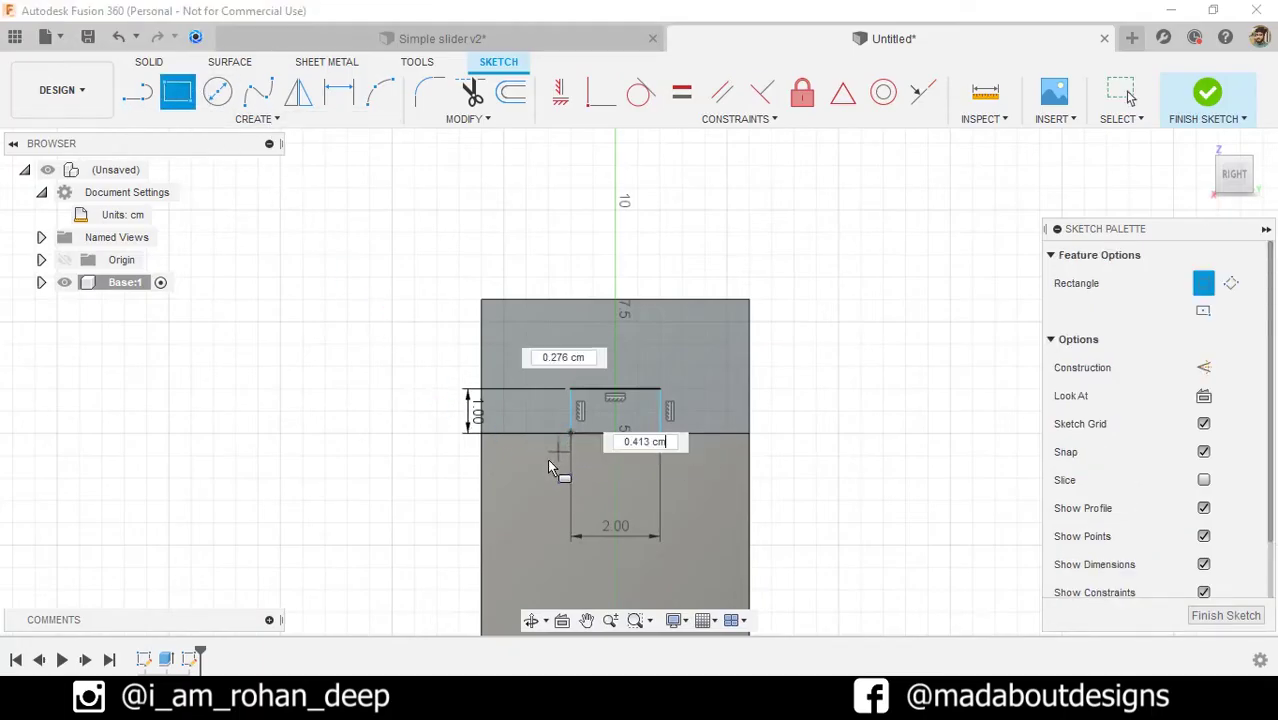
type("1")
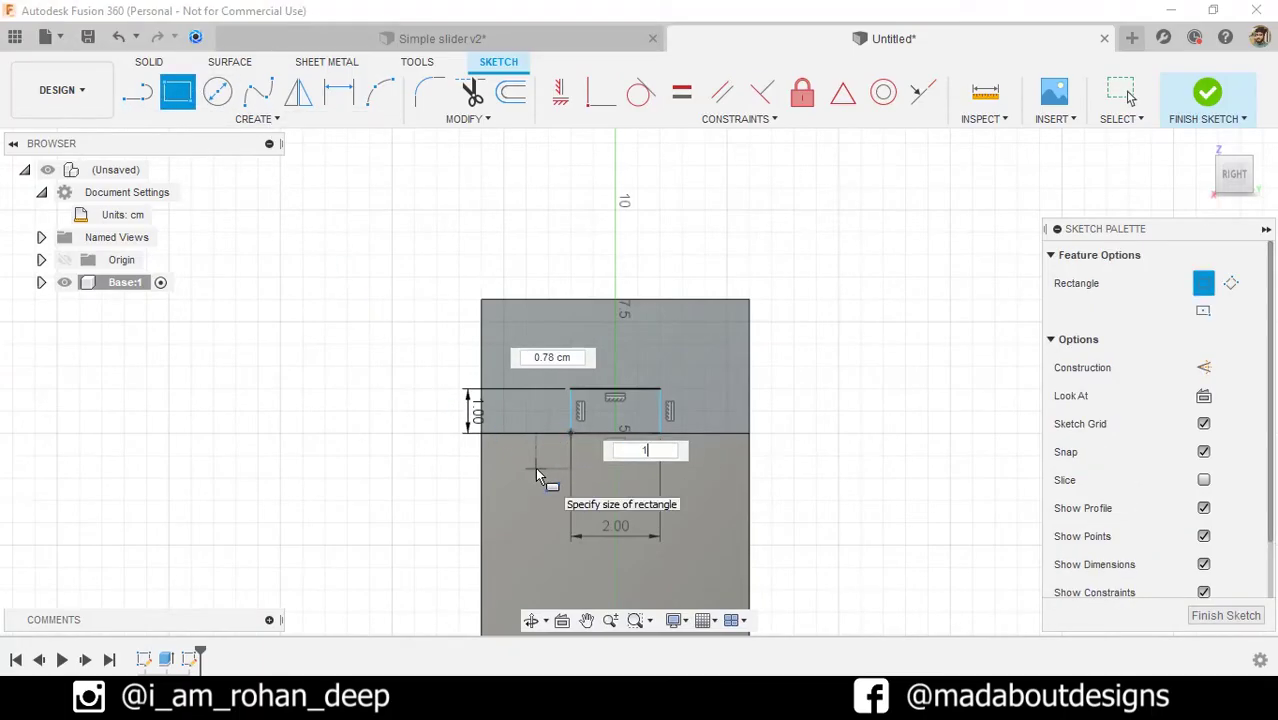
key("Tab")
type("1")
key("Tab")
key("Return")
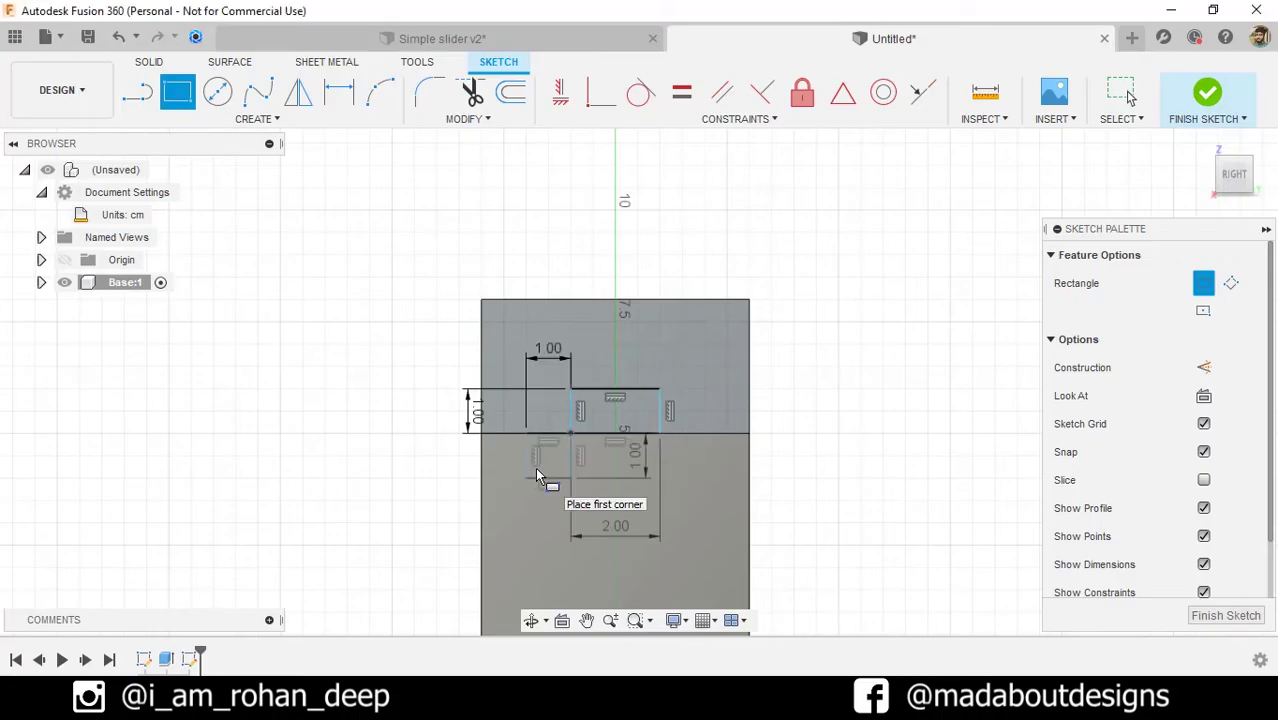
Step: Draw a matching 1 cm by 1 cm square extending down and outward from the rectangle's lower-right corner
left_click(660, 437)
type("1")
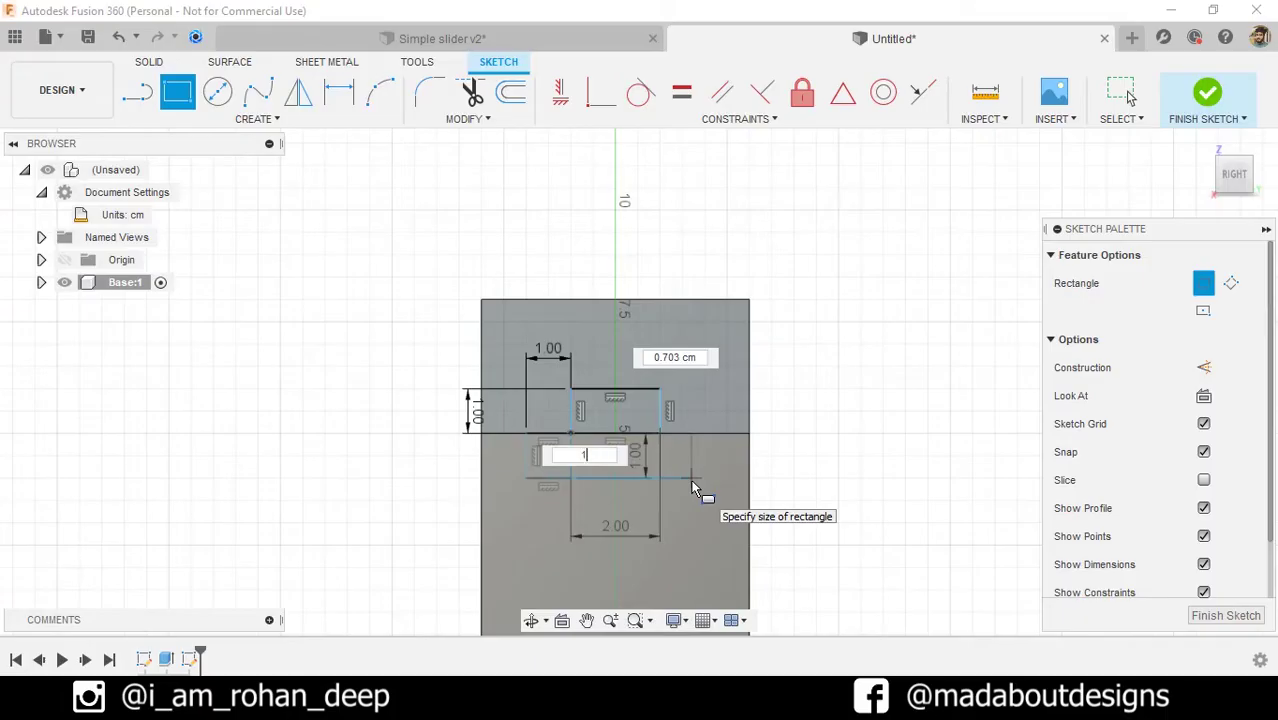
key("Tab")
type("1")
key("Tab")
key("Return")
key("Escape")
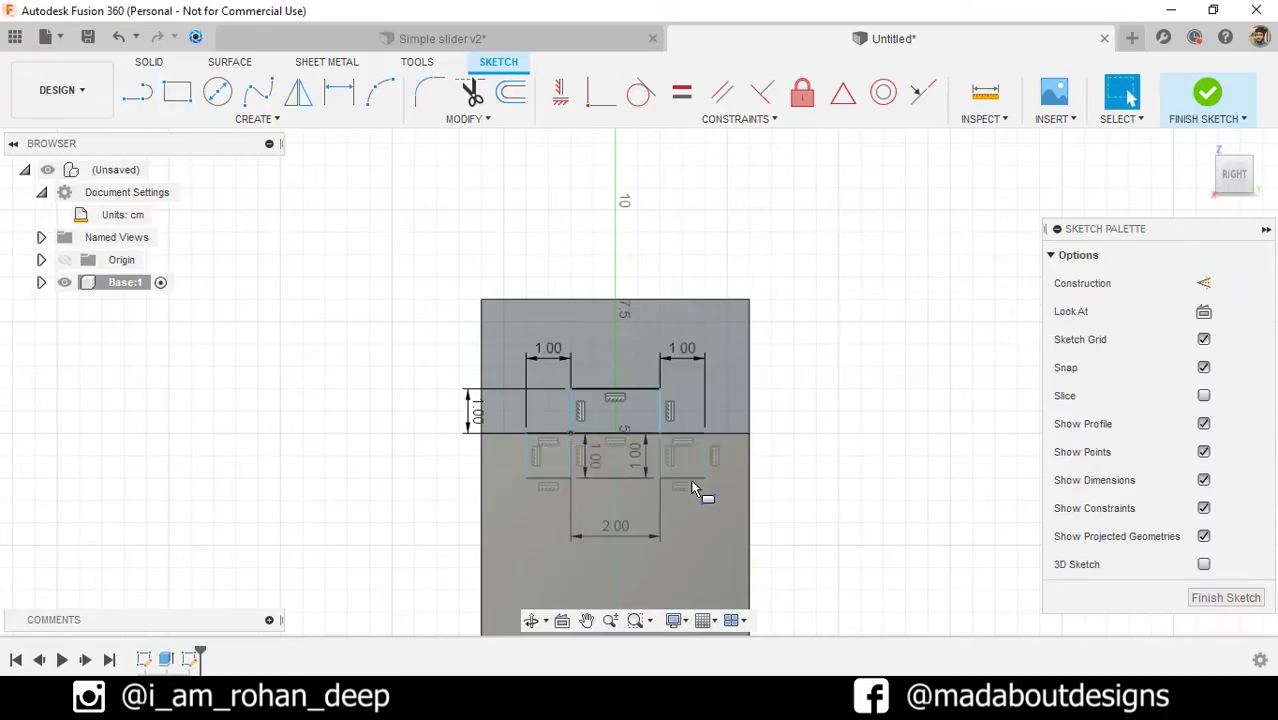
Step: Hide the sketch dimensions and finish the sketch
left_click(1204, 481)
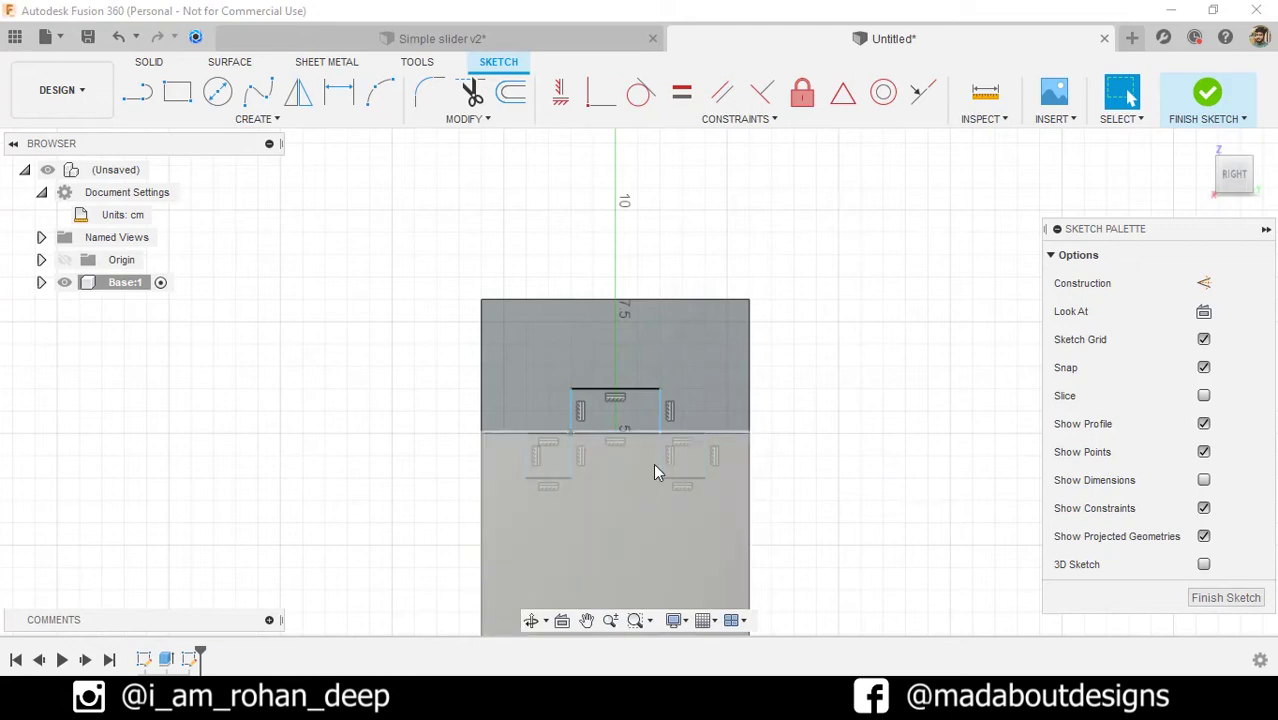
scroll(811, 445, "down", 1)
middle_click_drag(813, 447, 839, 457, "shift")
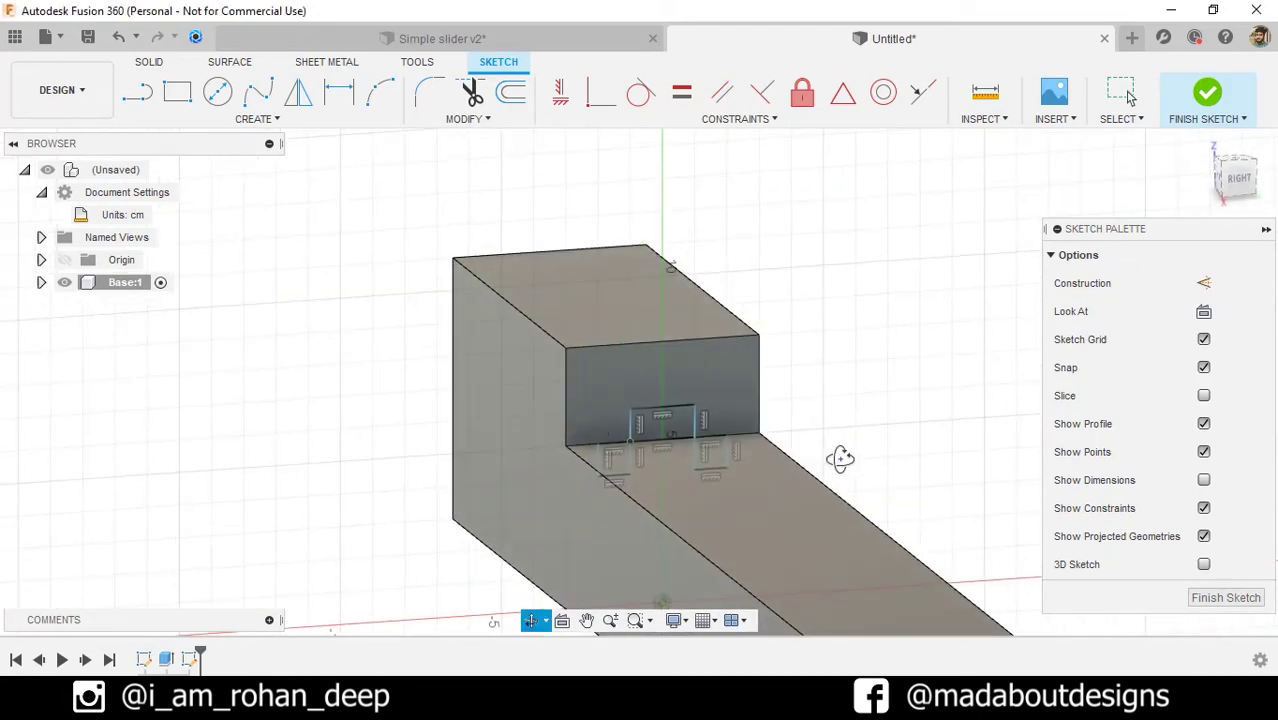
left_click(1206, 93)
Step: Extrude the 2 cm wide rectangle 42 cm along the base as a joined rail
scroll(970, 308, "down", 5)
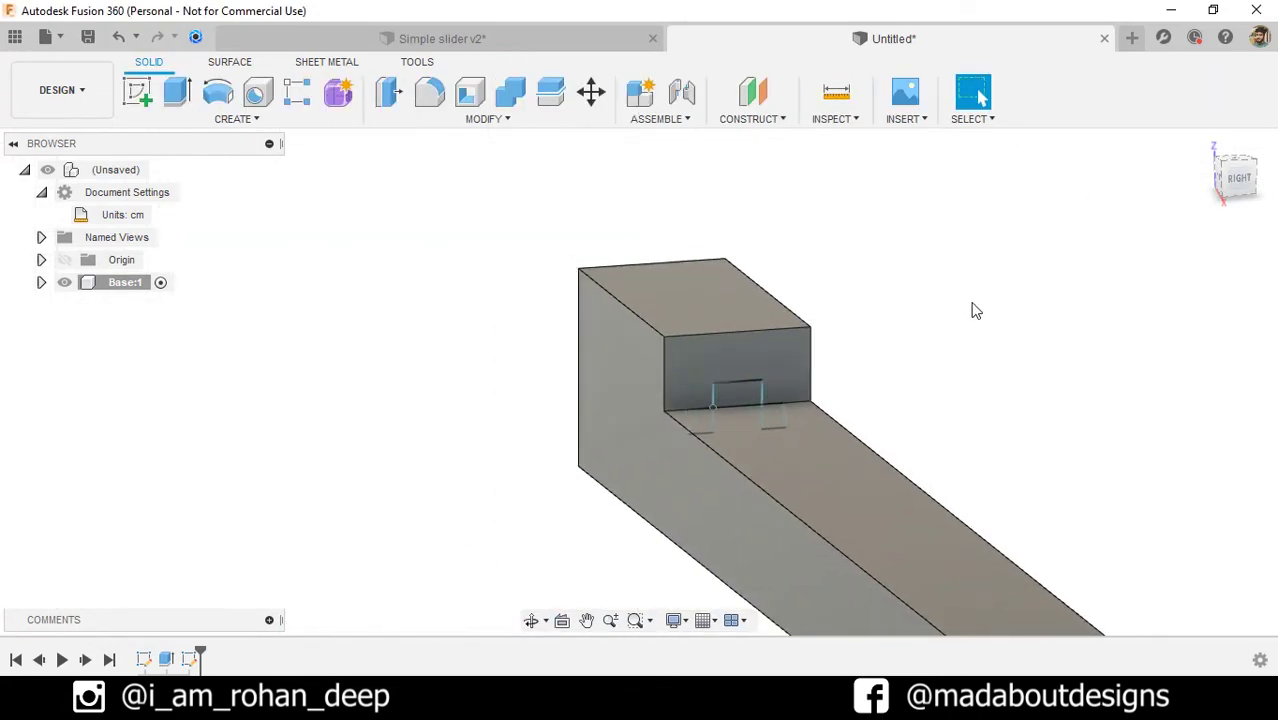
left_click(177, 92)
middle_click_drag(456, 351, 262, 319)
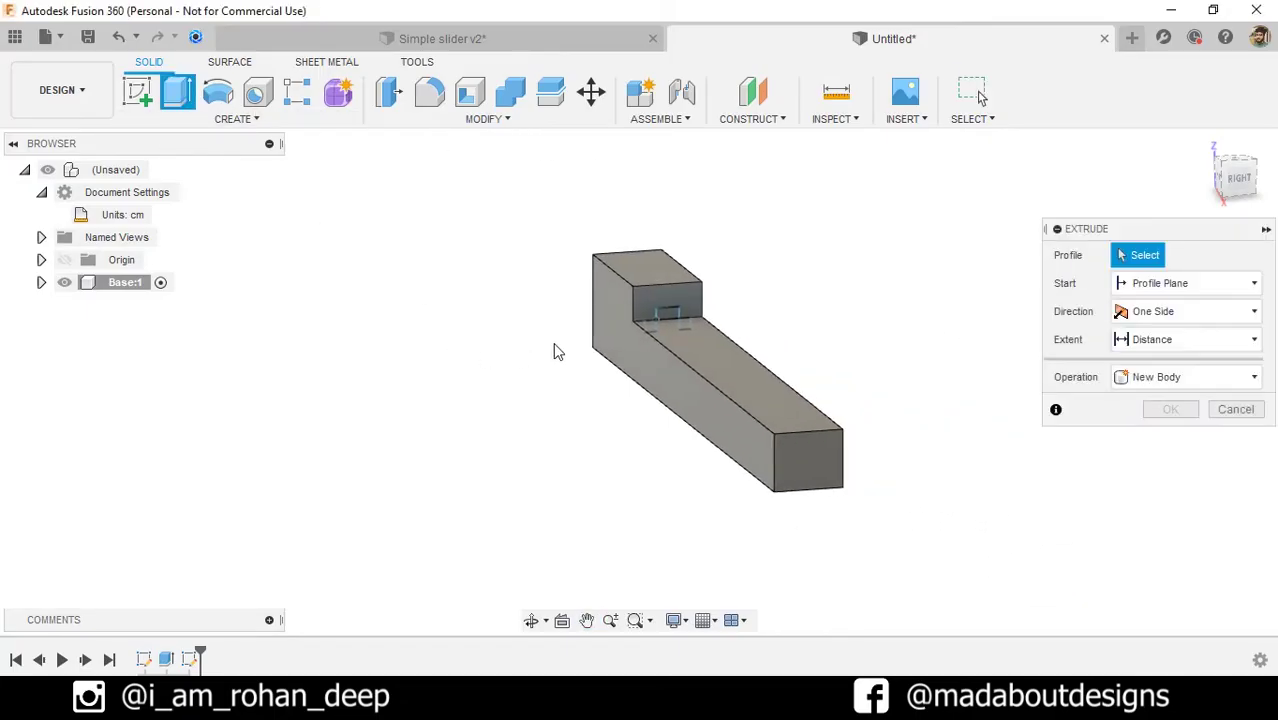
scroll(668, 320, "up", 3)
left_click(662, 317)
middle_click_drag(578, 375, 599, 371, "shift")
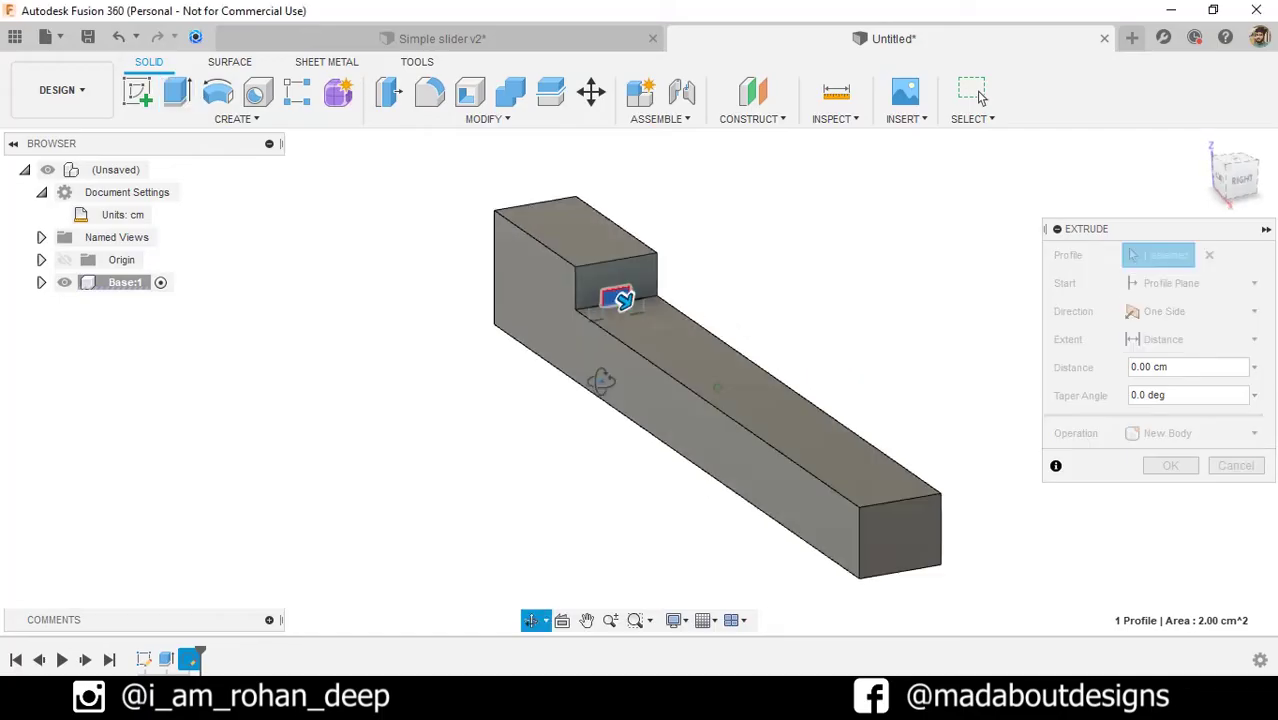
left_click_drag(631, 311, 638, 316)
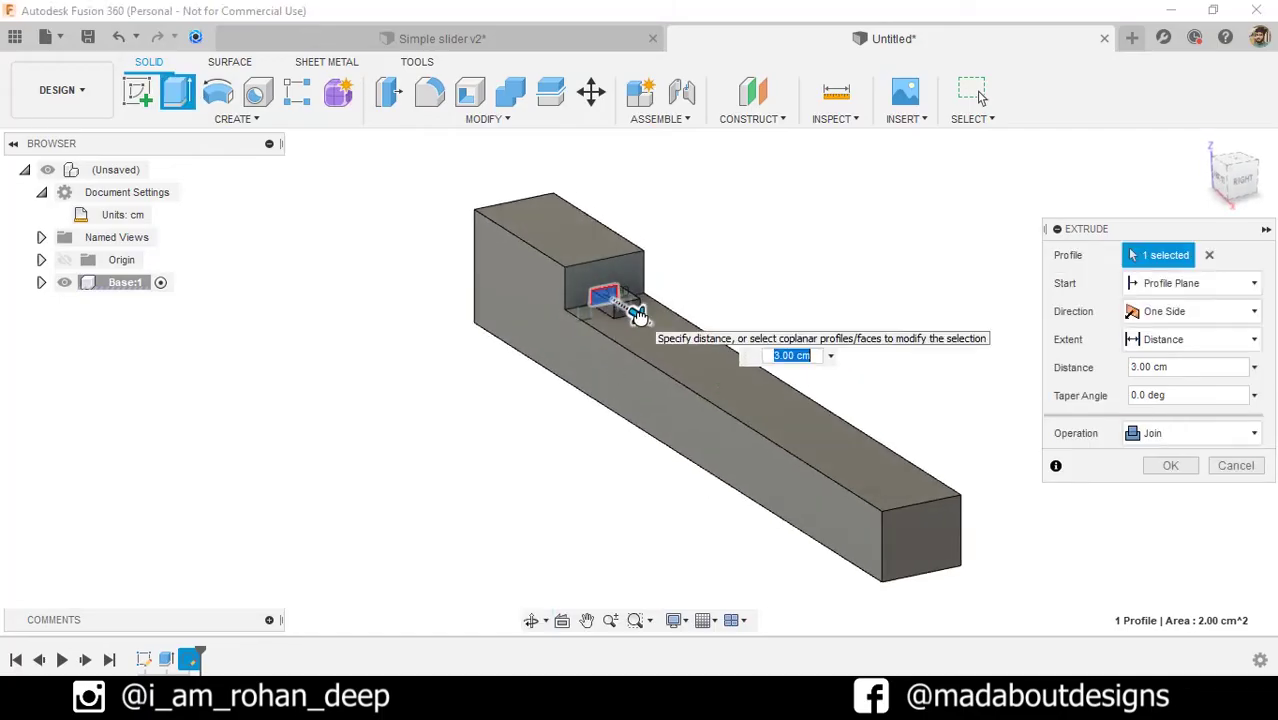
type("42")
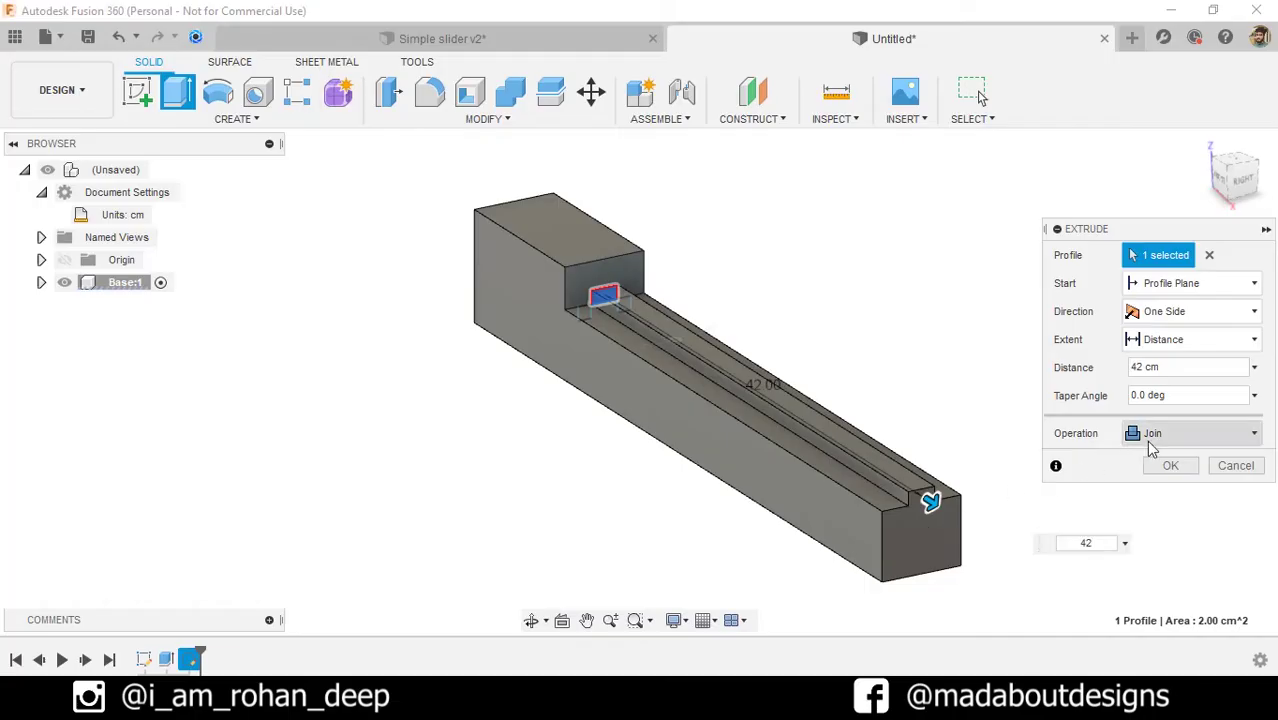
left_click(1170, 465)
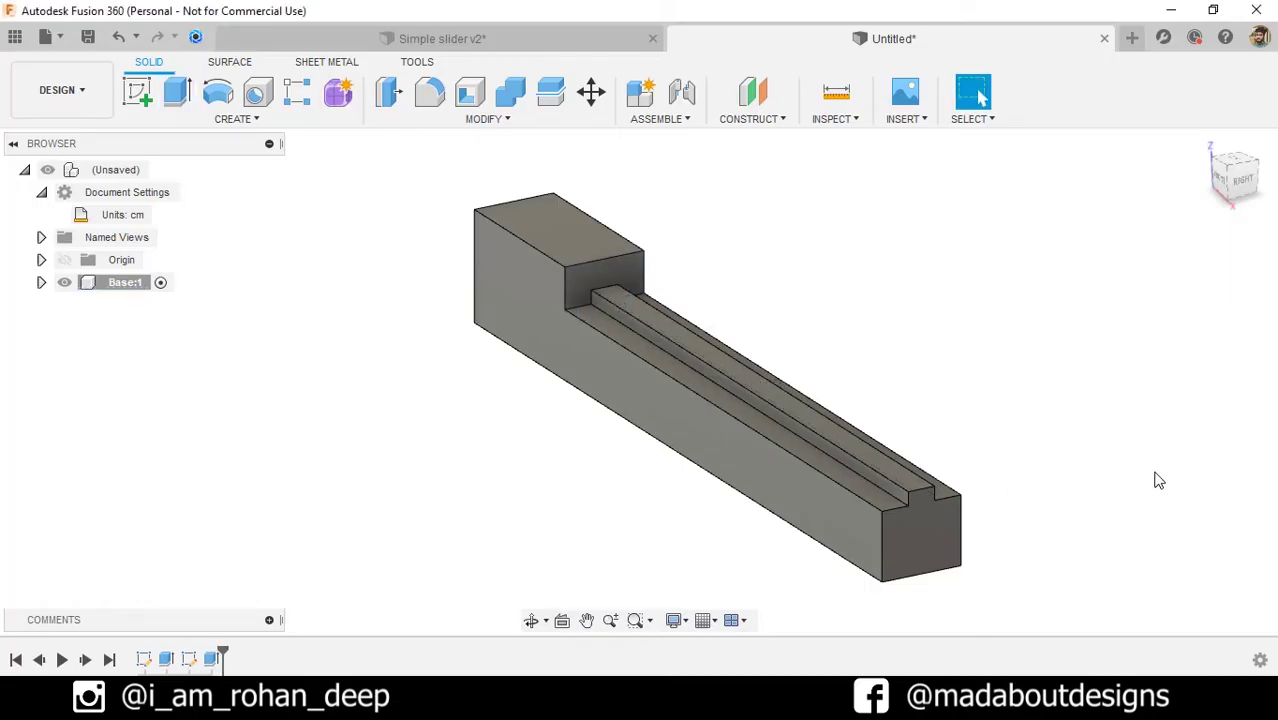
Step: Expand the Base component's sketches and make Sketch2 visible
left_click(41, 283)
left_click(59, 351)
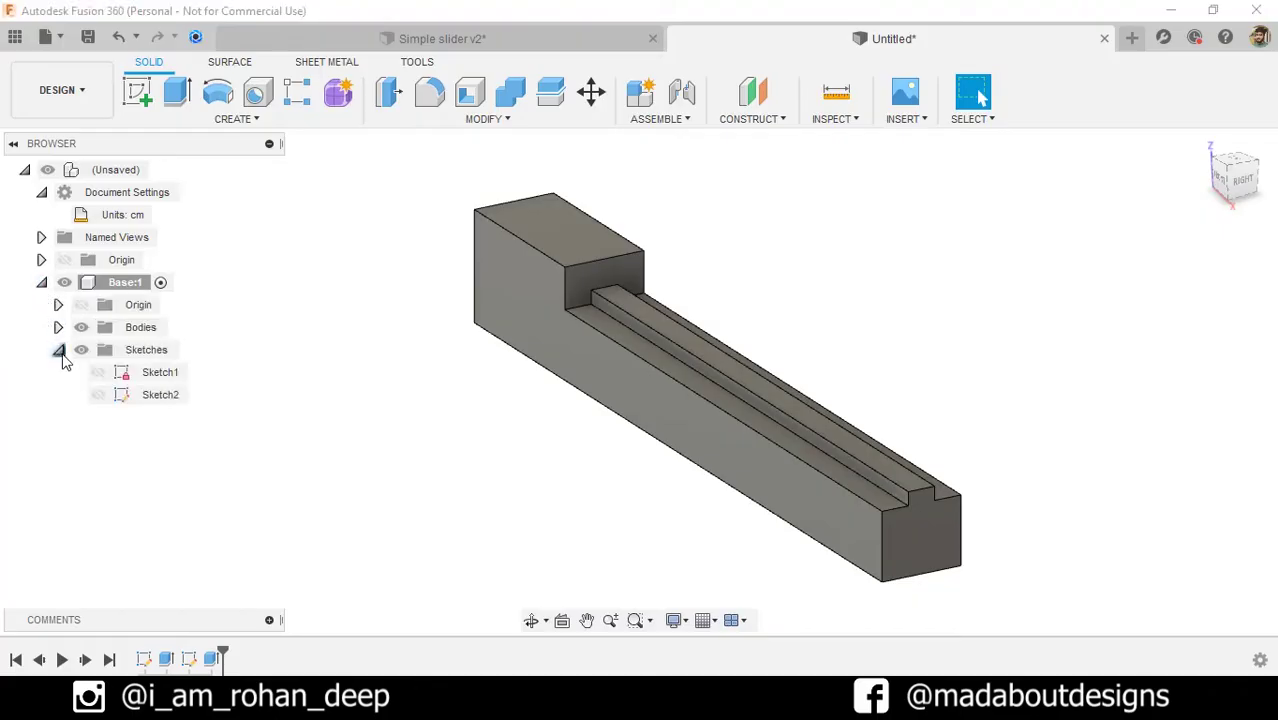
left_click(98, 395)
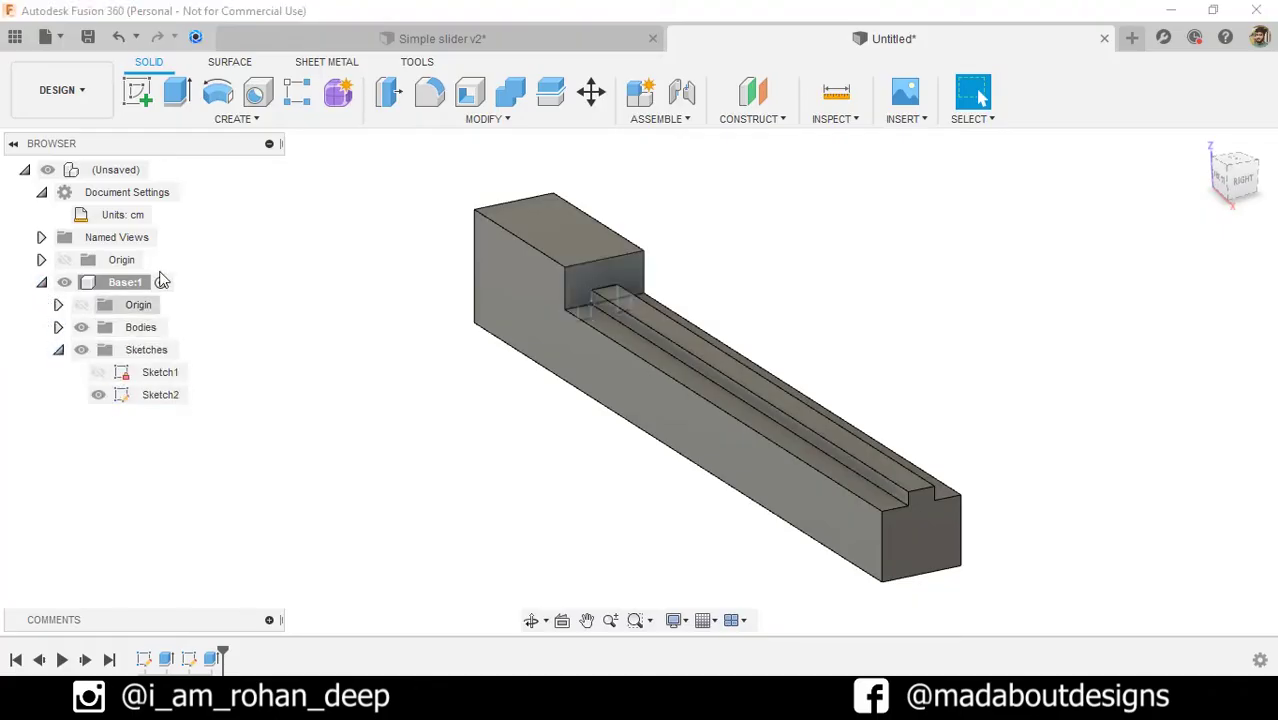
Step: Extrude both 1 cm square profiles 42 cm as a cut to form grooves beside the rail, and hide Sketch2
left_click(177, 93)
scroll(598, 323, "up", 5)
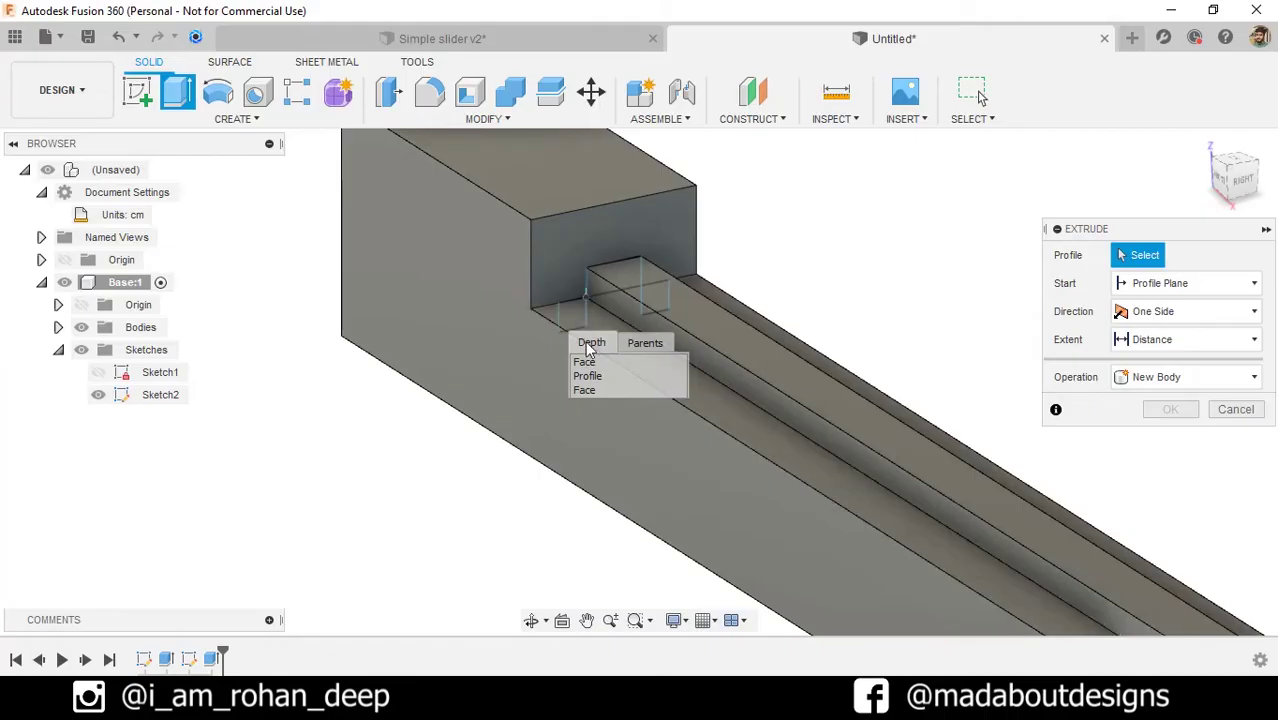
left_click(587, 378)
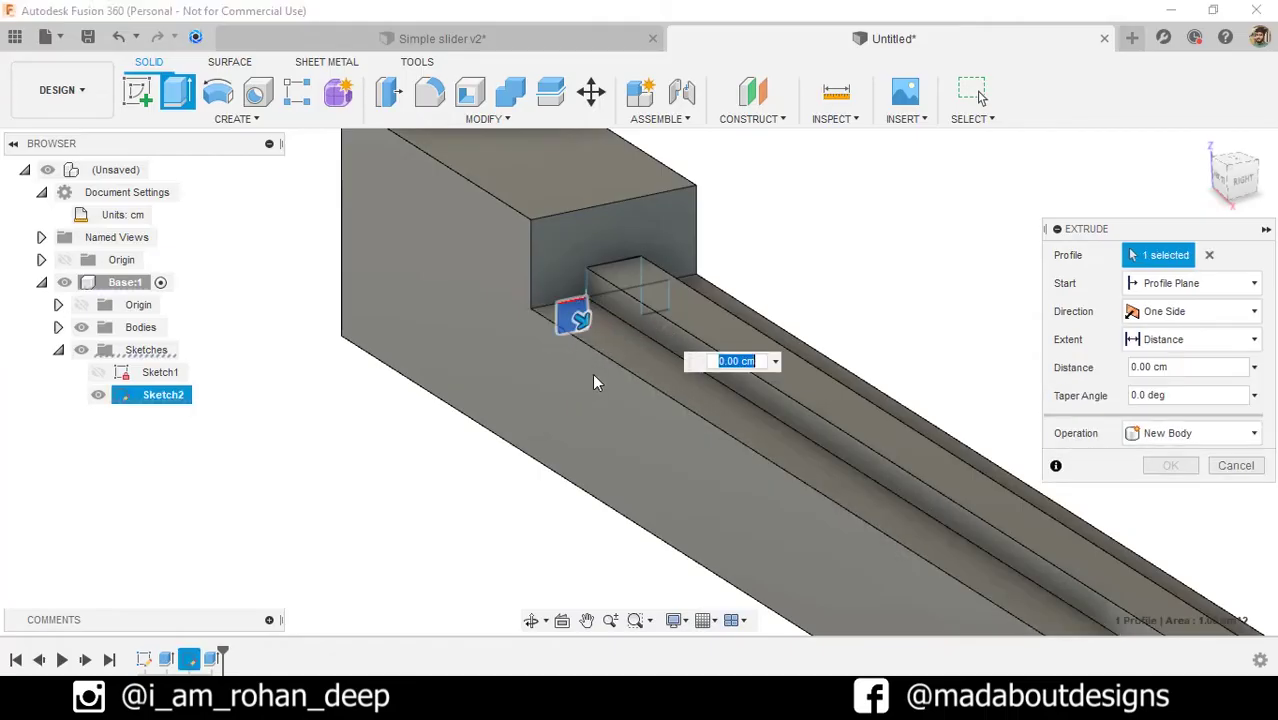
middle_click_drag(592, 373, 637, 388, "shift")
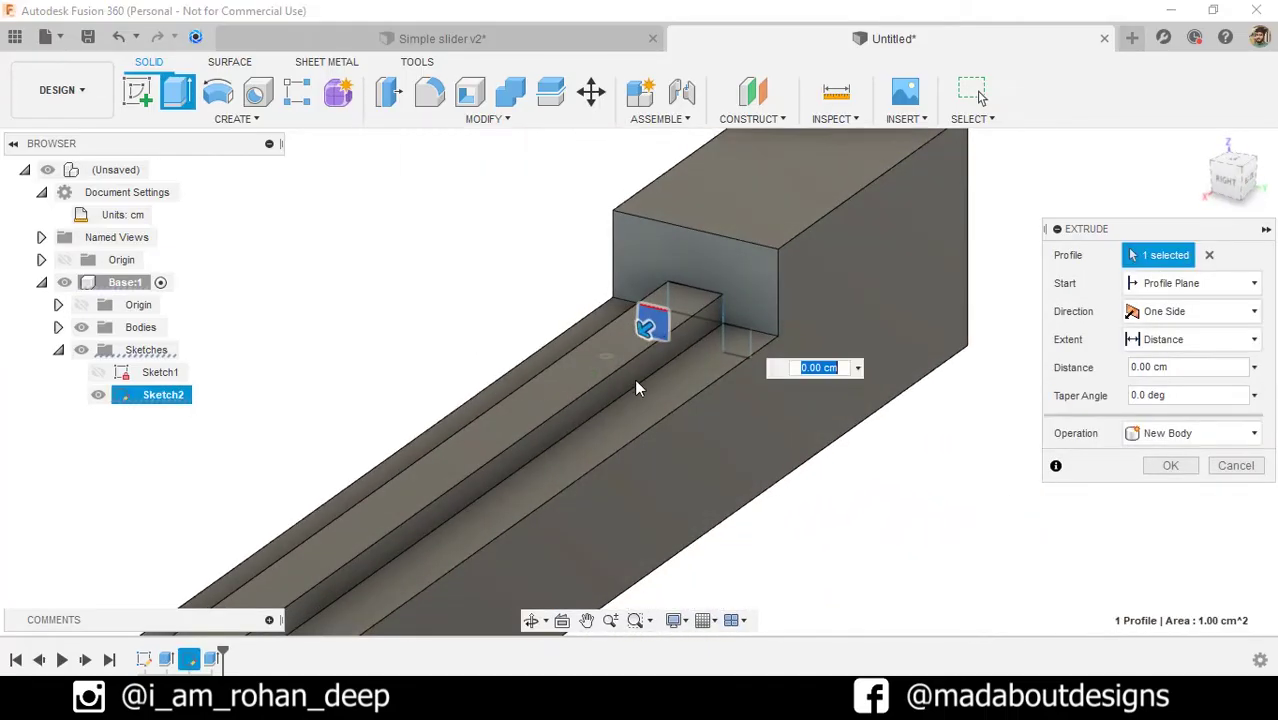
left_click(733, 343)
scroll(733, 343, "down", 5)
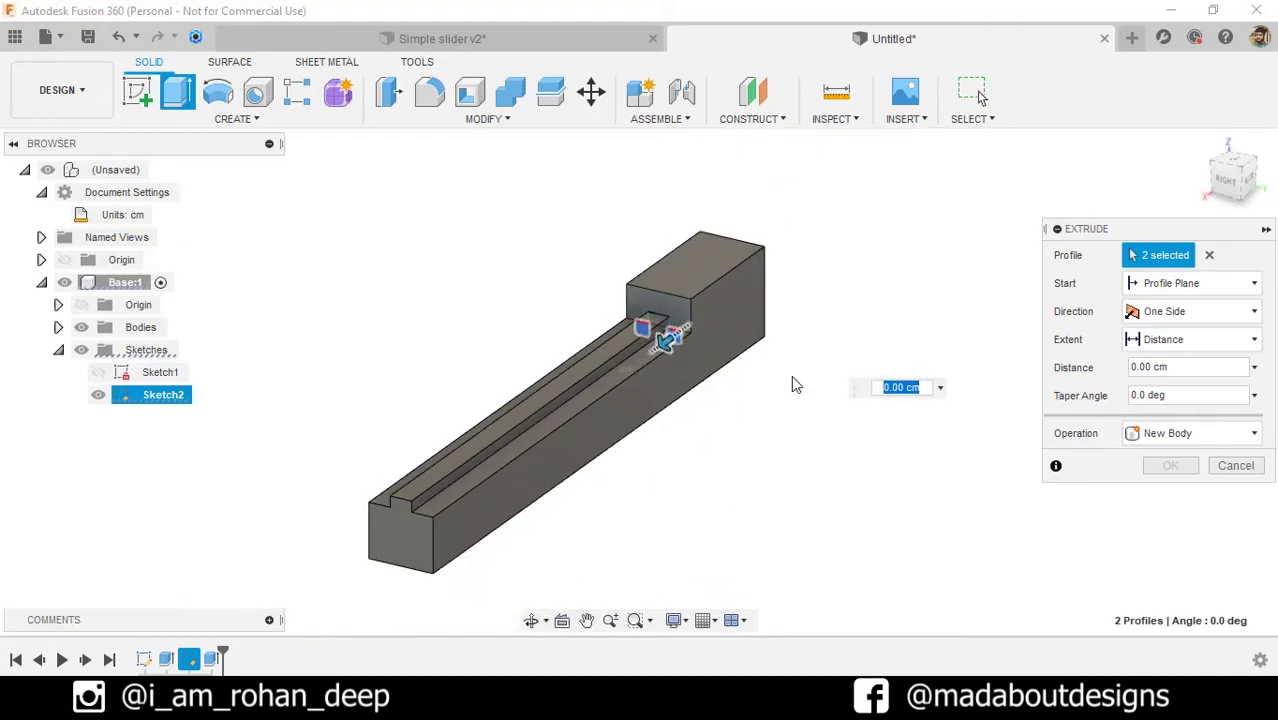
scroll(402, 560, "up", 2)
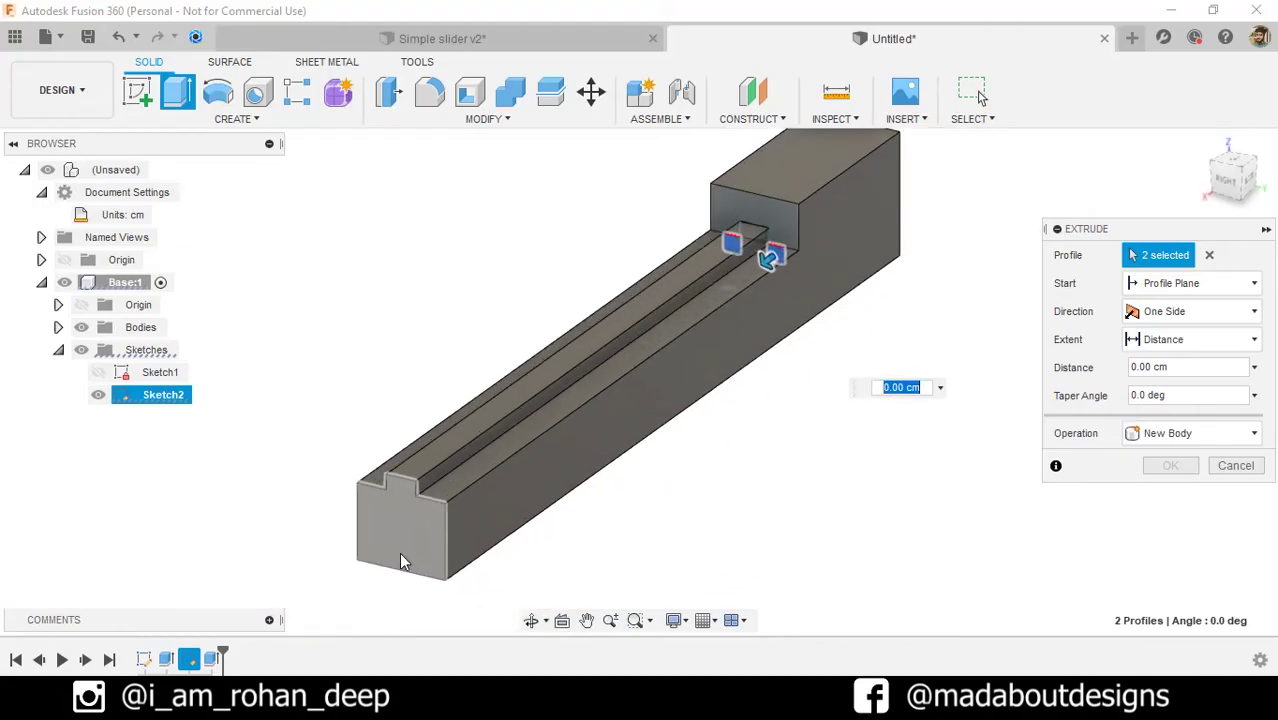
type("42")
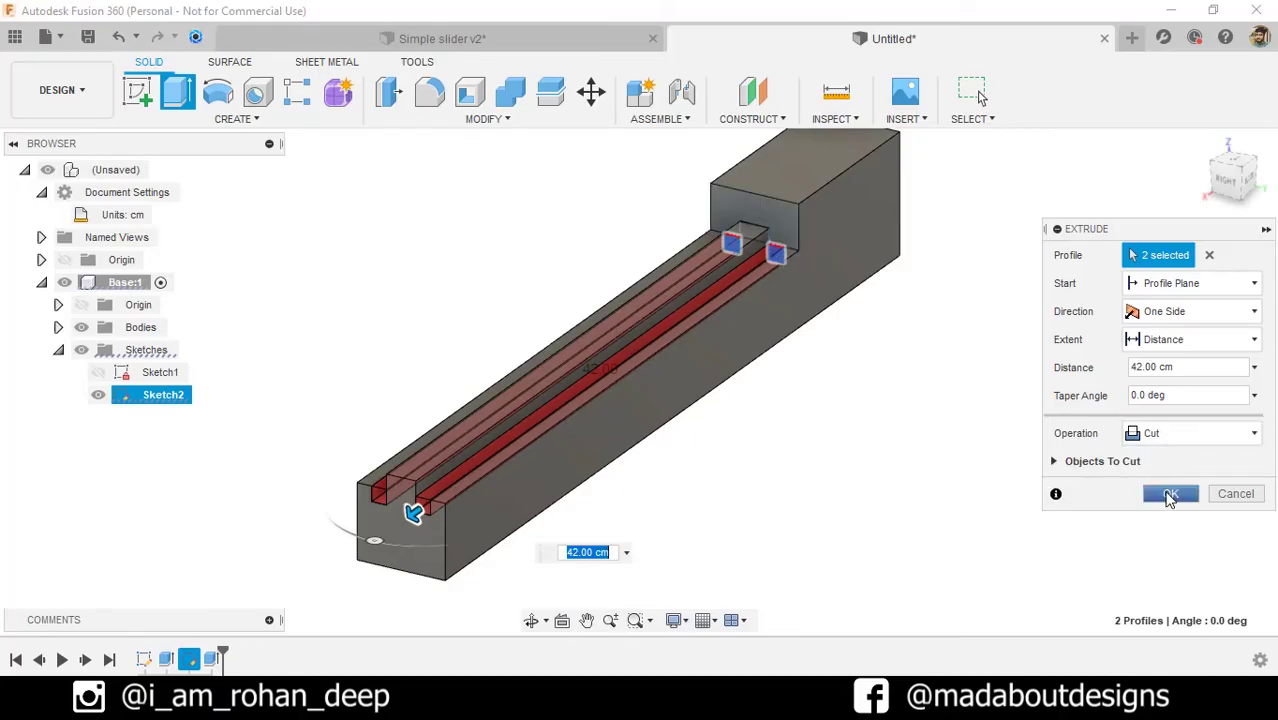
left_click(1168, 494)
middle_click_drag(672, 492, 314, 395, "shift")
left_click(98, 394)
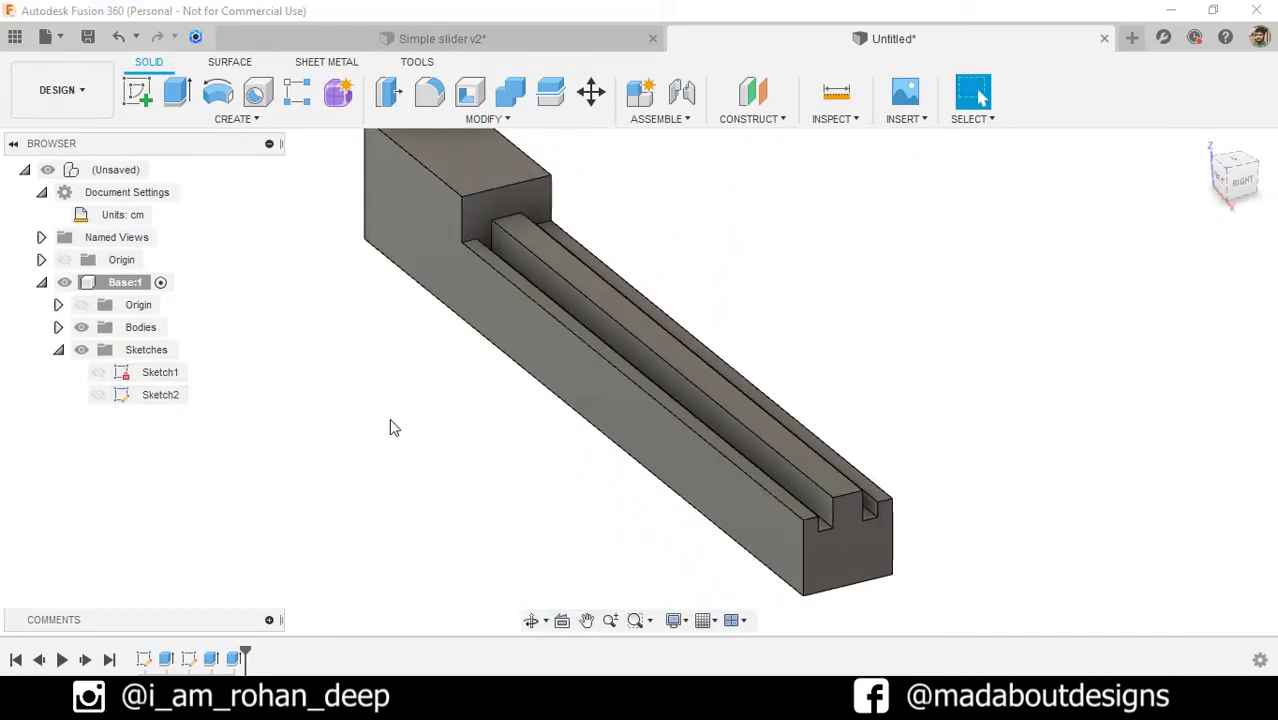
Step: Fillet nine lengthwise edges of the base's rail, grooves and side walls with a constant 0.5 cm radius
scroll(391, 425, "down", 3)
middle_click_drag(434, 443, 403, 418, "shift")
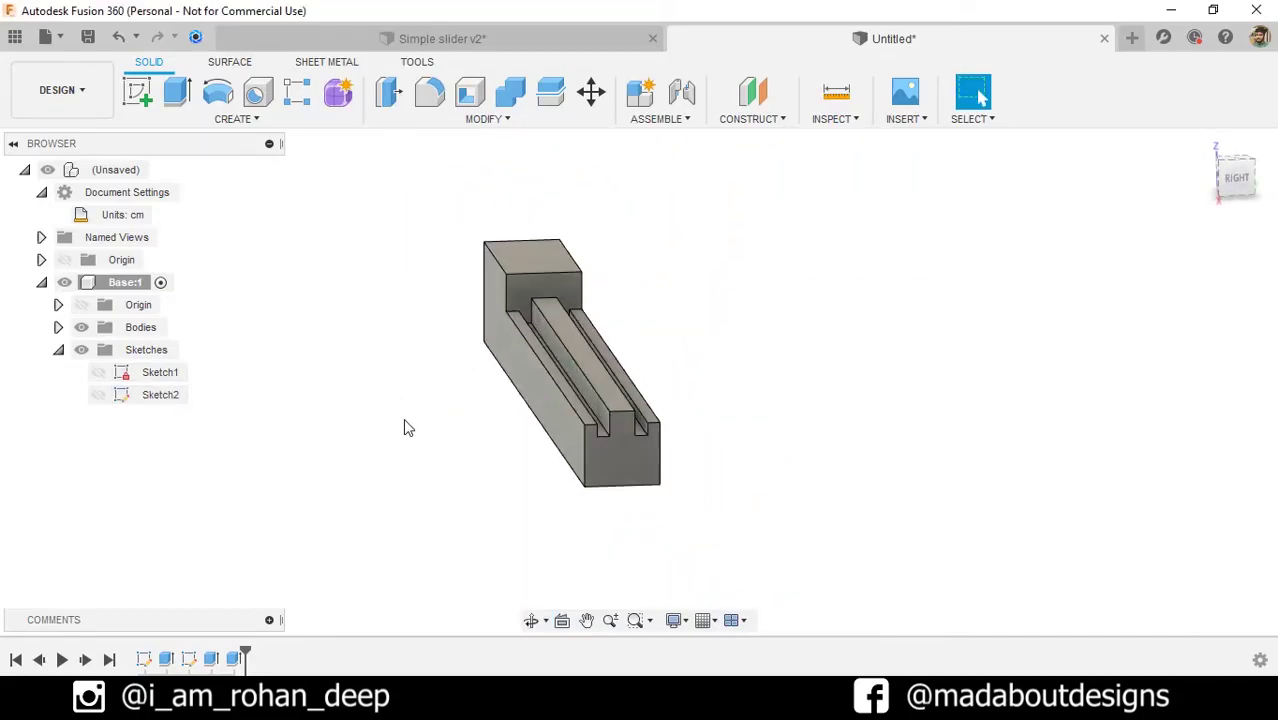
left_click(430, 92)
scroll(659, 385, "up", 2)
scroll(659, 385, "up", 1)
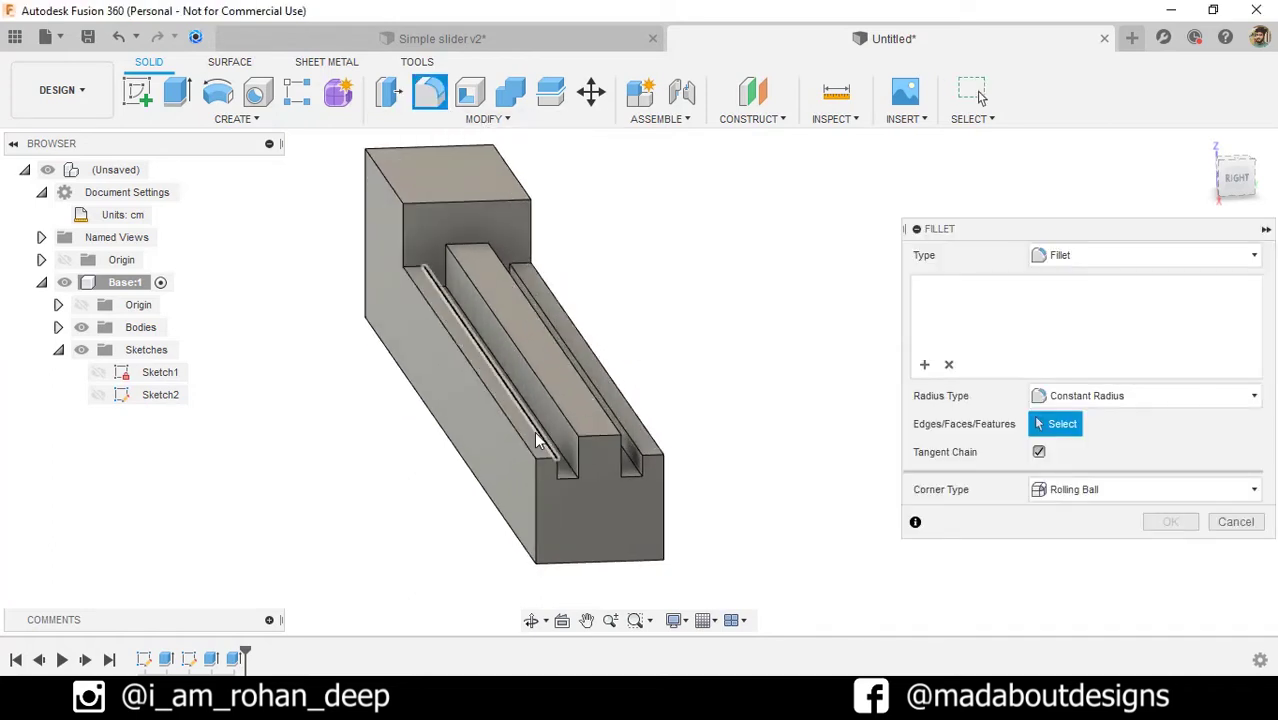
left_click(532, 441)
left_click(529, 443)
left_click(570, 476)
left_click(572, 477)
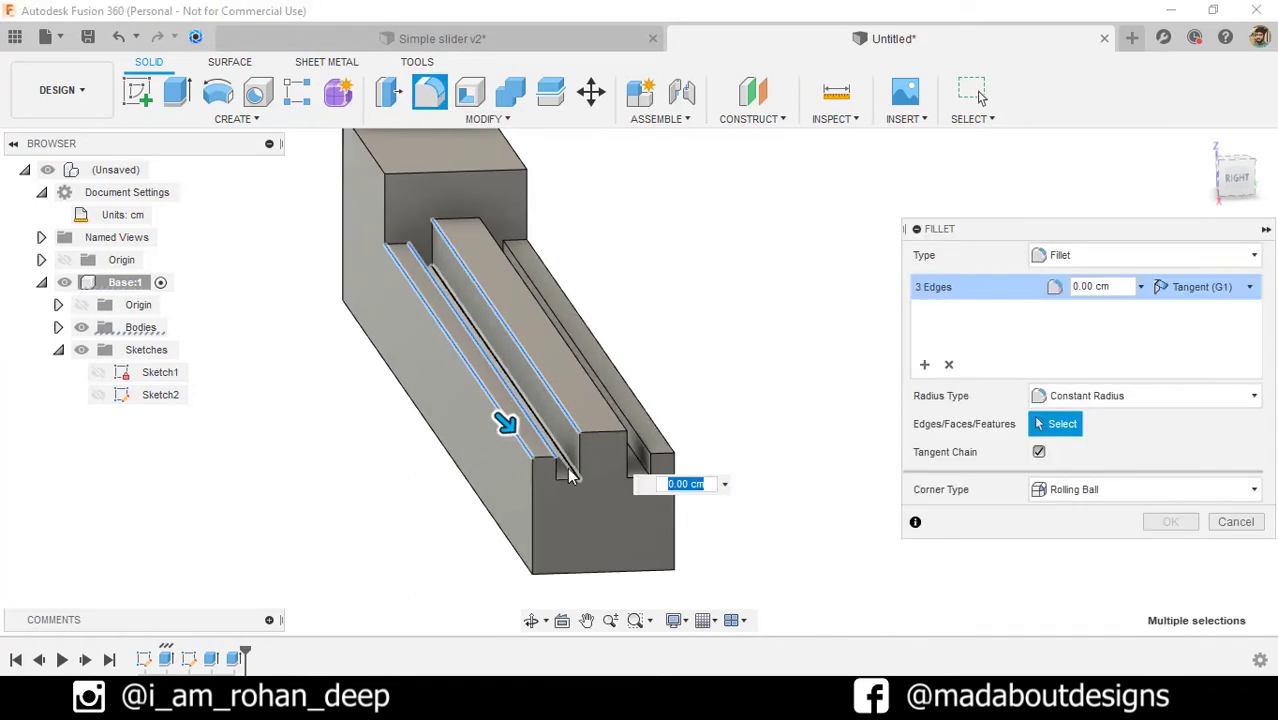
middle_click_drag(572, 477, 437, 497, "shift")
left_click(280, 510)
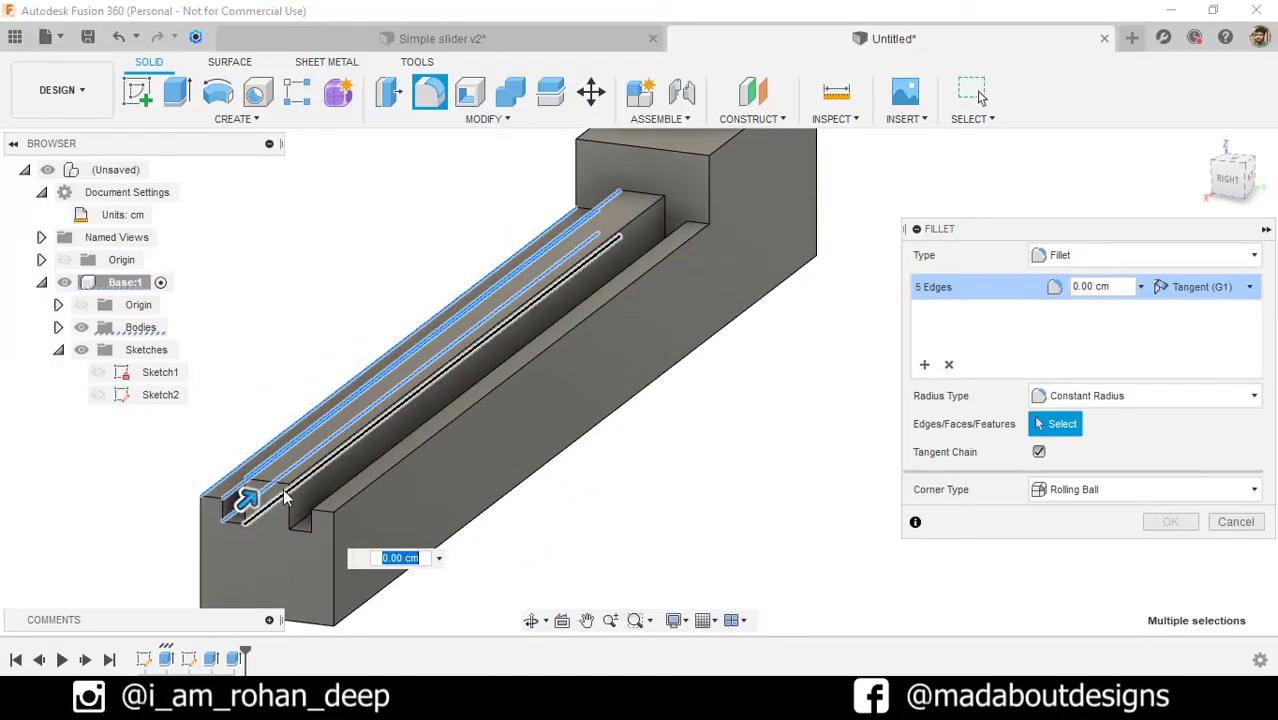
left_click(298, 518)
left_click(314, 506)
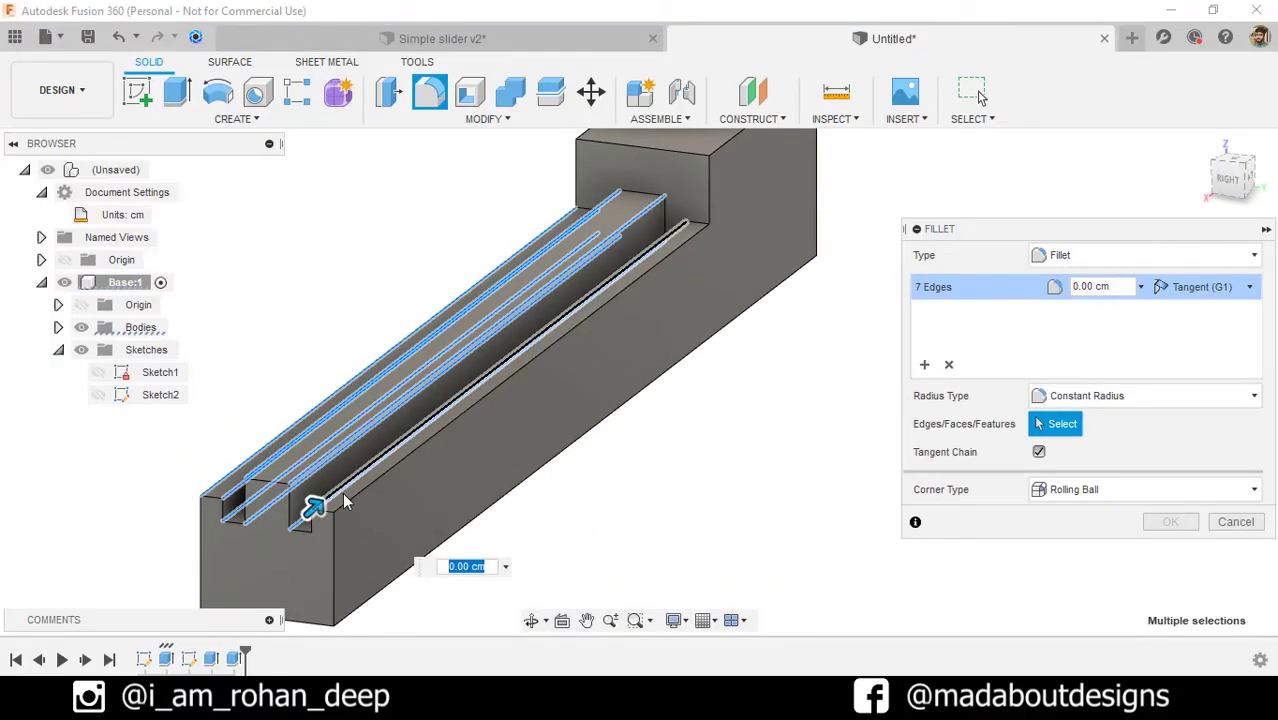
left_click(340, 512)
middle_click_drag(365, 535, 430, 540, "shift")
left_click(432, 540)
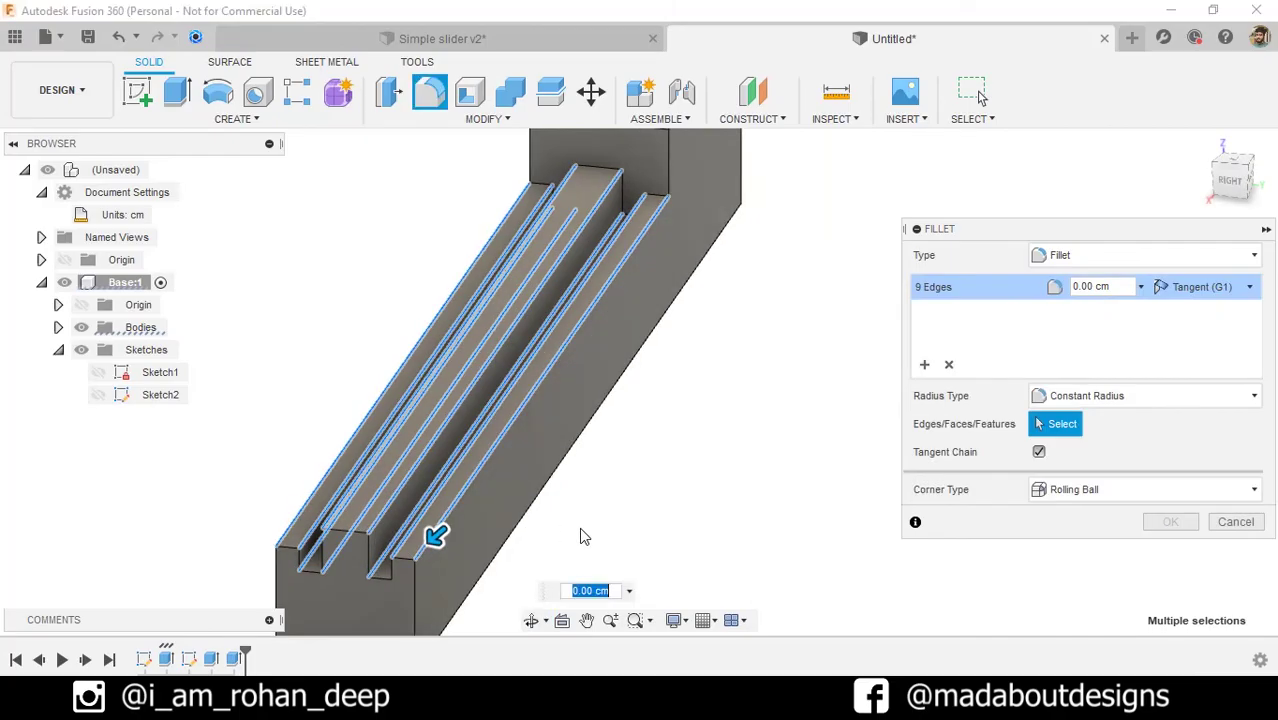
type(".5")
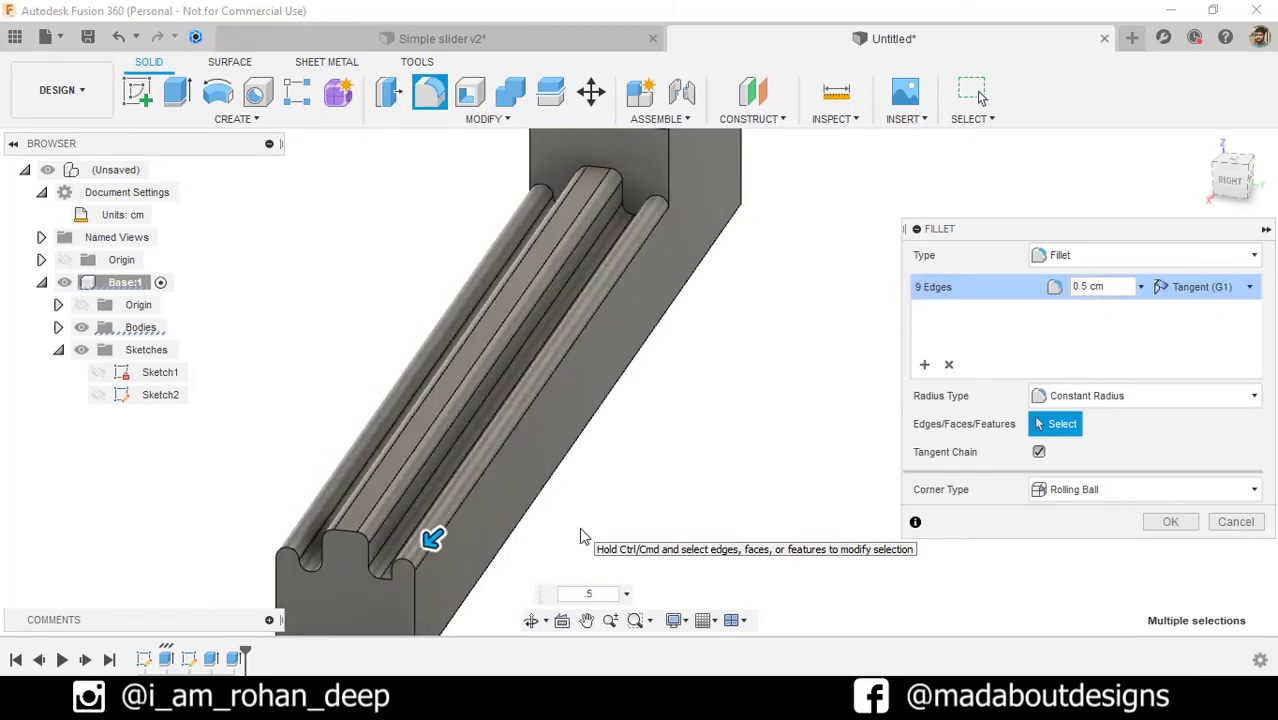
key("Return")
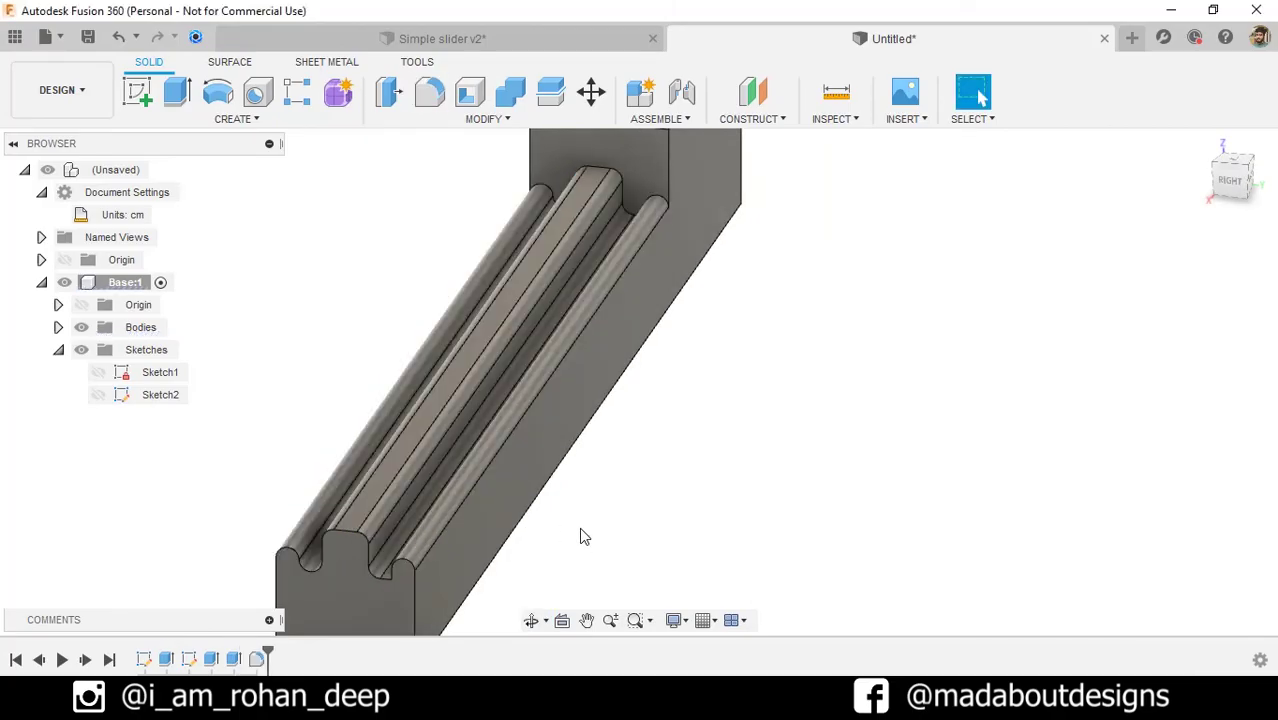
Step: Start a sketch on the base's long front face and draw a 1.5 cm diameter circle on the raised block
scroll(579, 527, "down", 5)
middle_click_drag(585, 535, 688, 545, "shift")
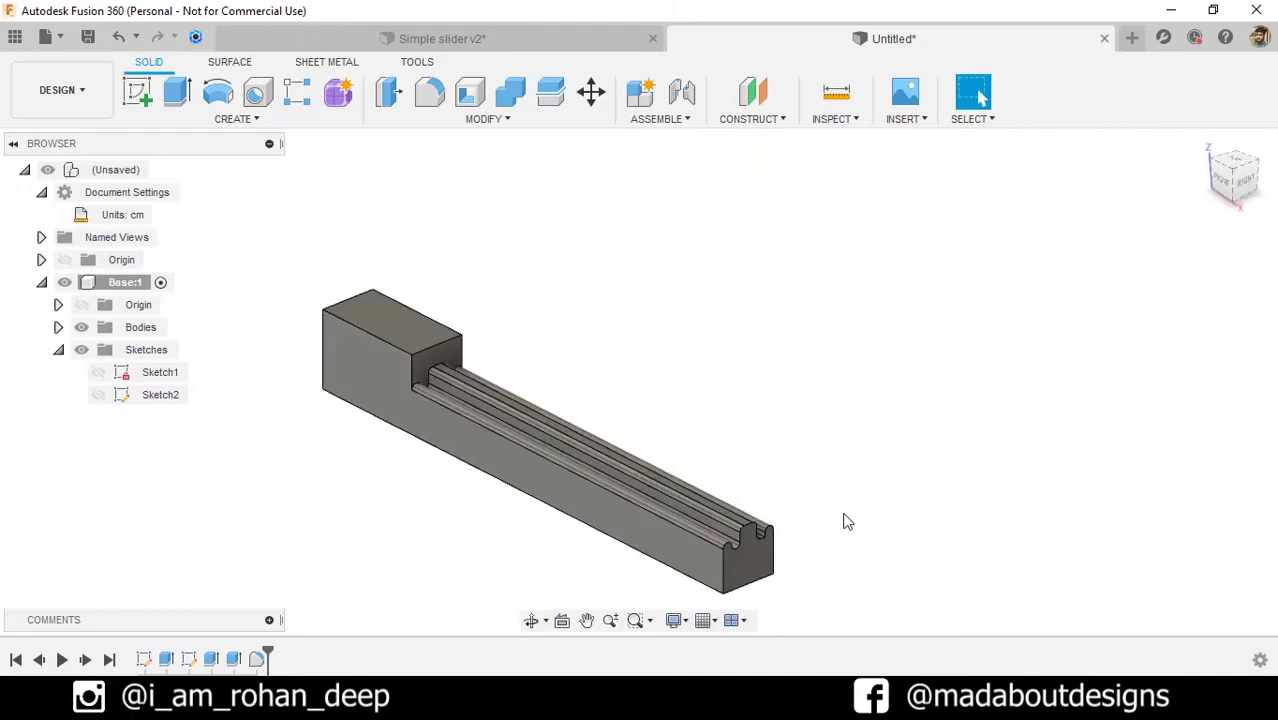
left_click(376, 368)
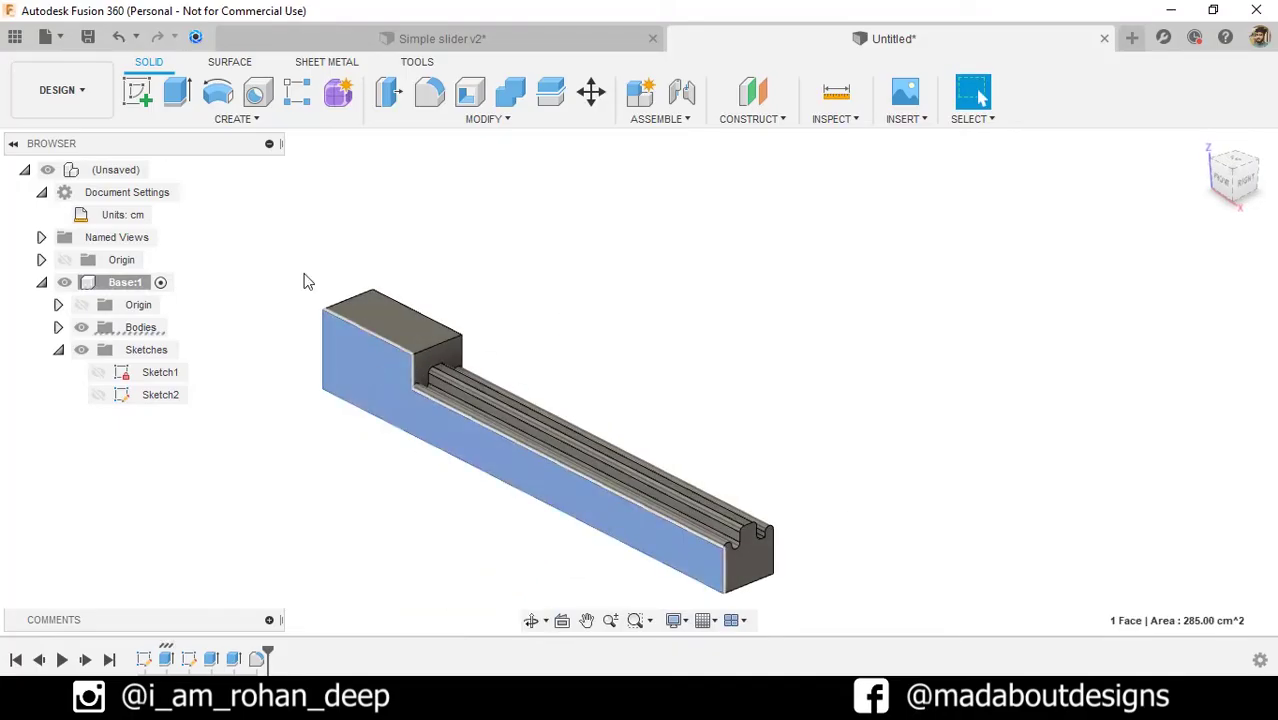
left_click(138, 92)
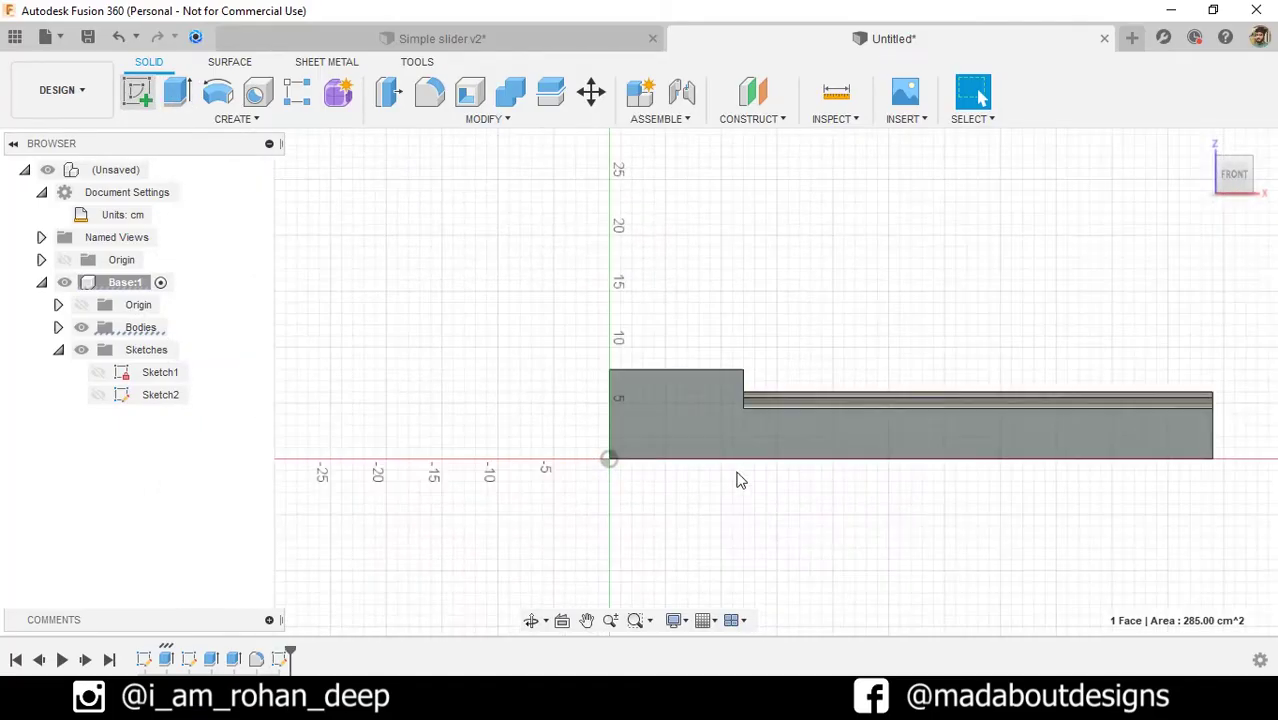
middle_click_drag(757, 481, 622, 485)
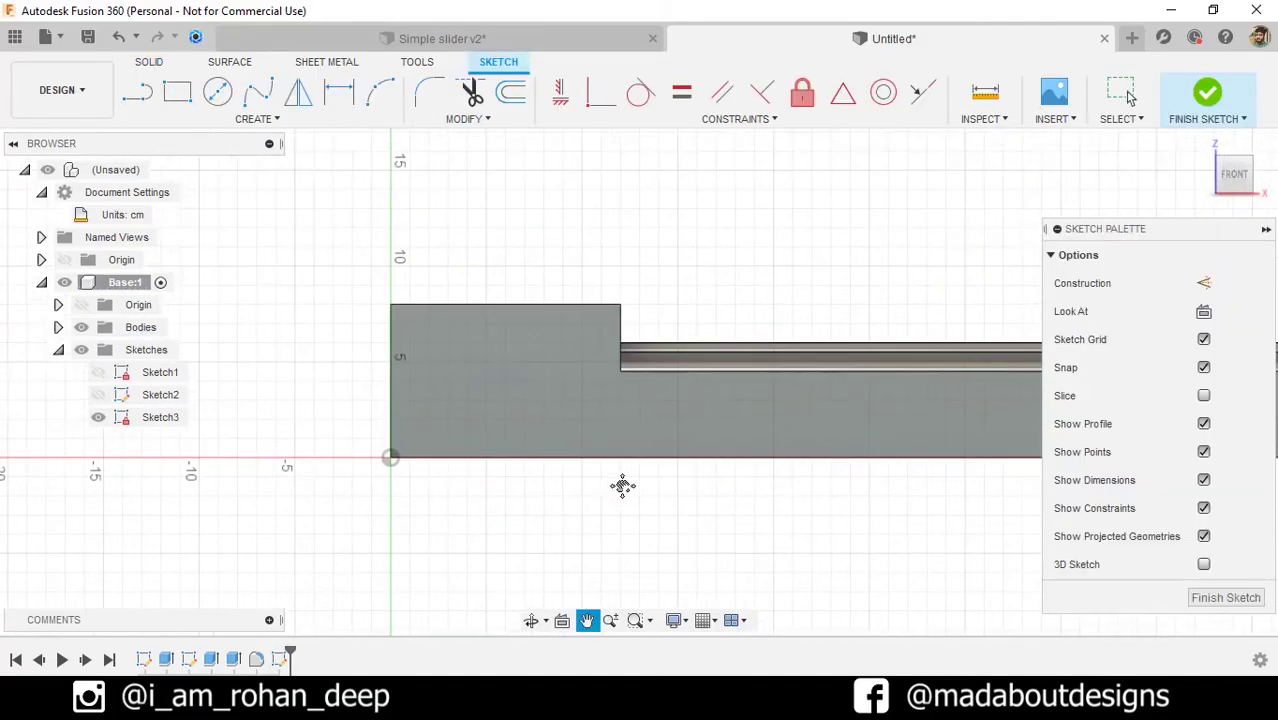
left_click(218, 92)
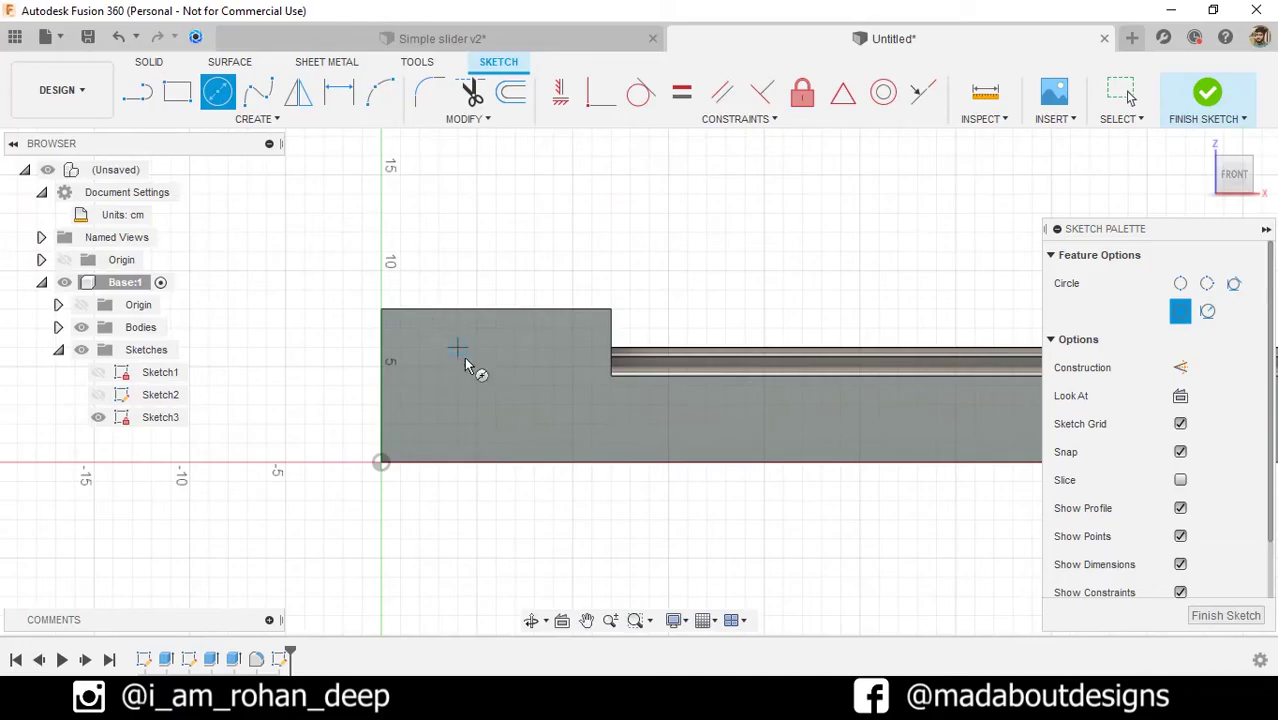
left_click(495, 372)
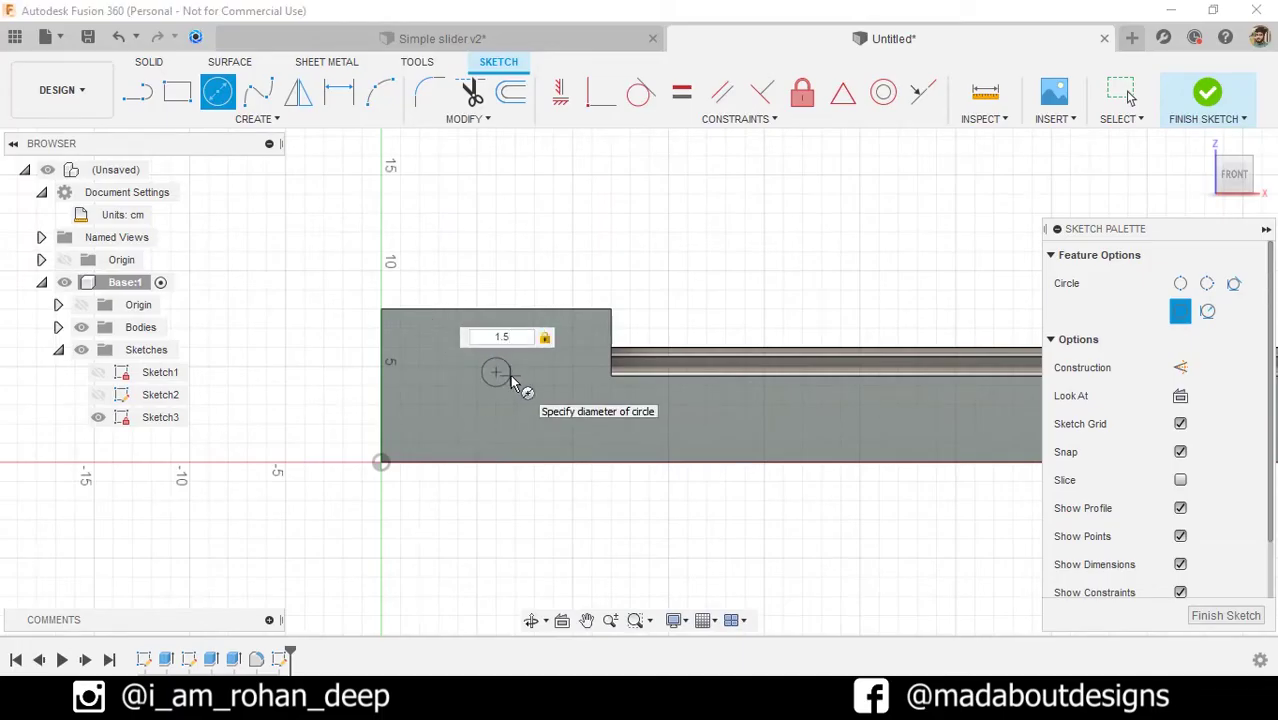
type("1.5")
key("Return")
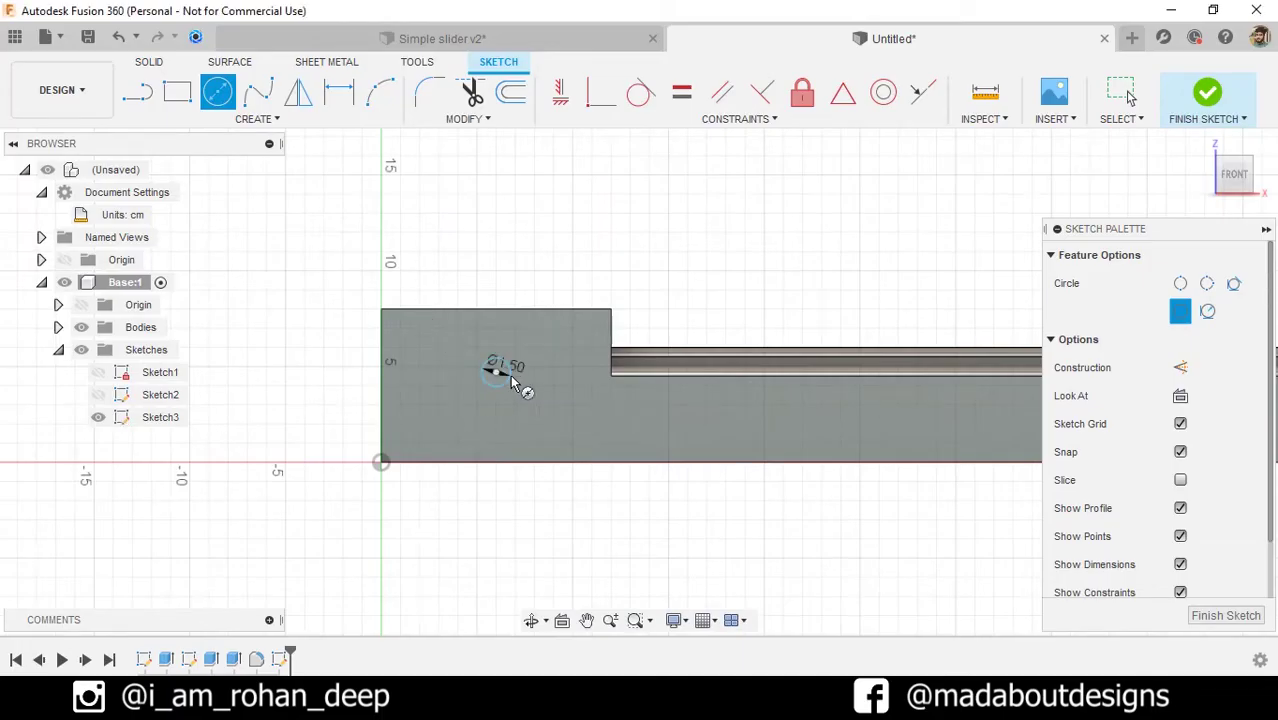
Step: Dimension the circle's centre 6 cm horizontally from the origin
left_click(258, 120)
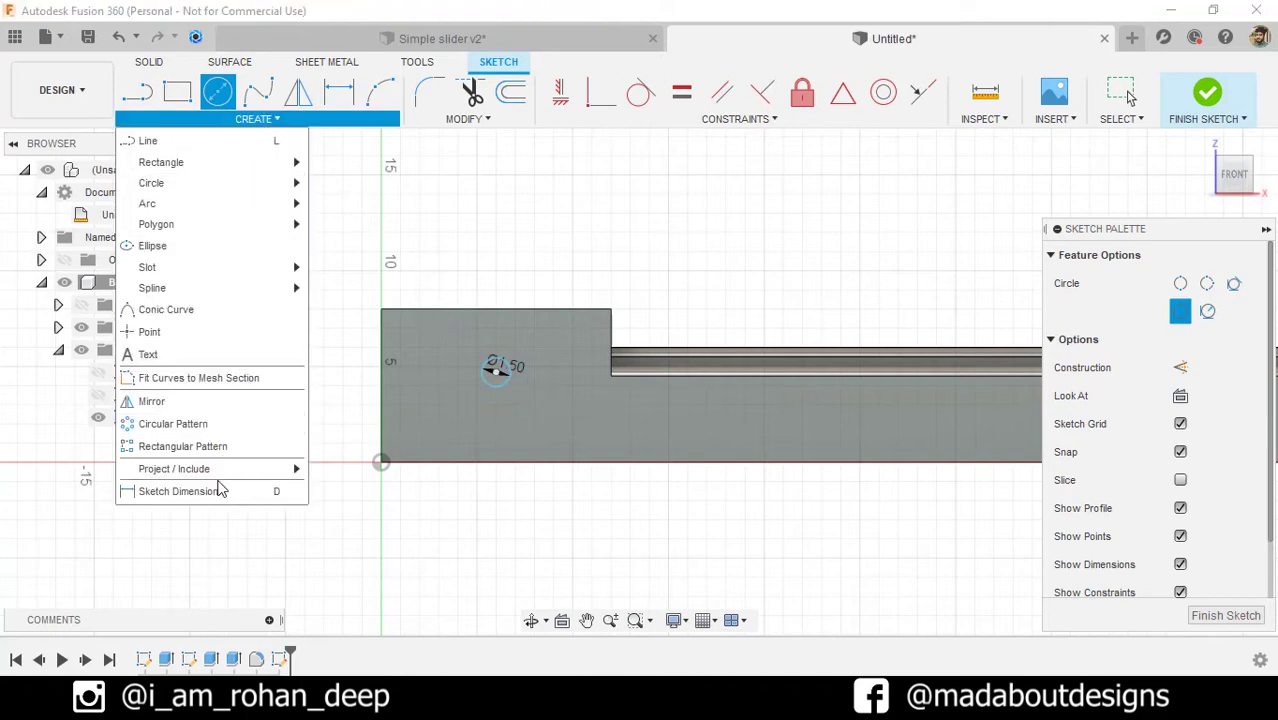
left_click(178, 491)
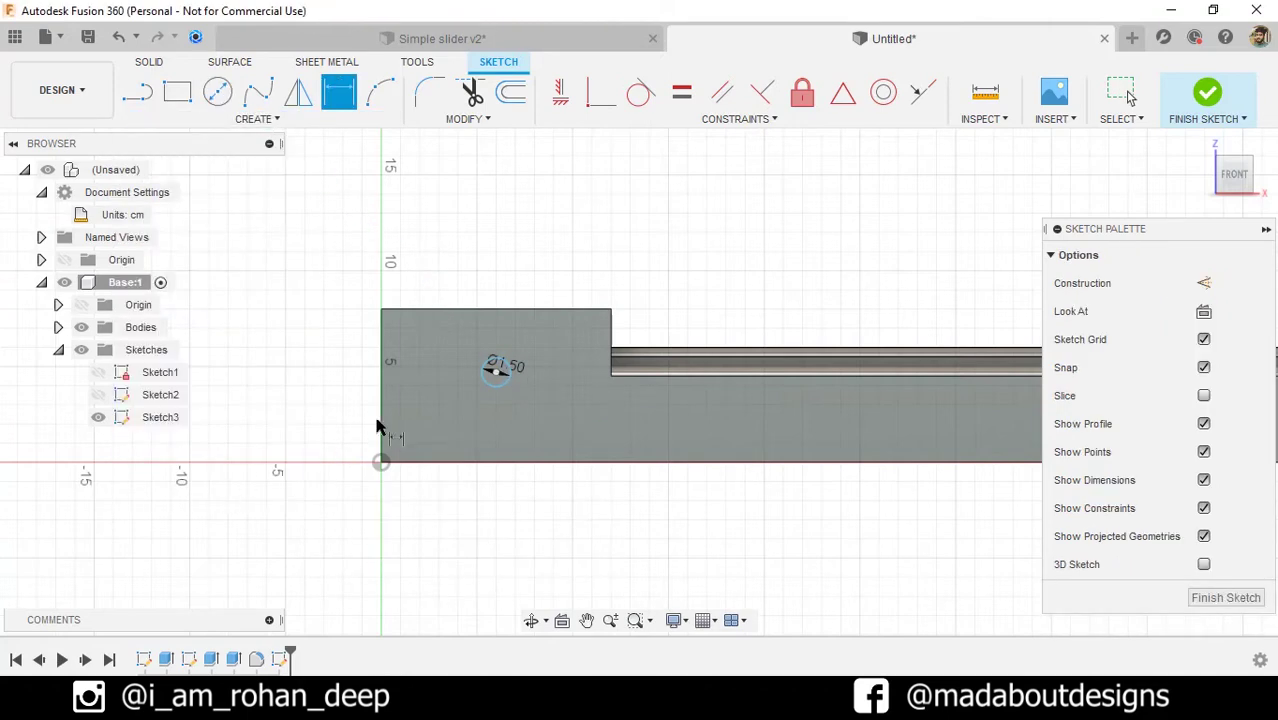
left_click(497, 375)
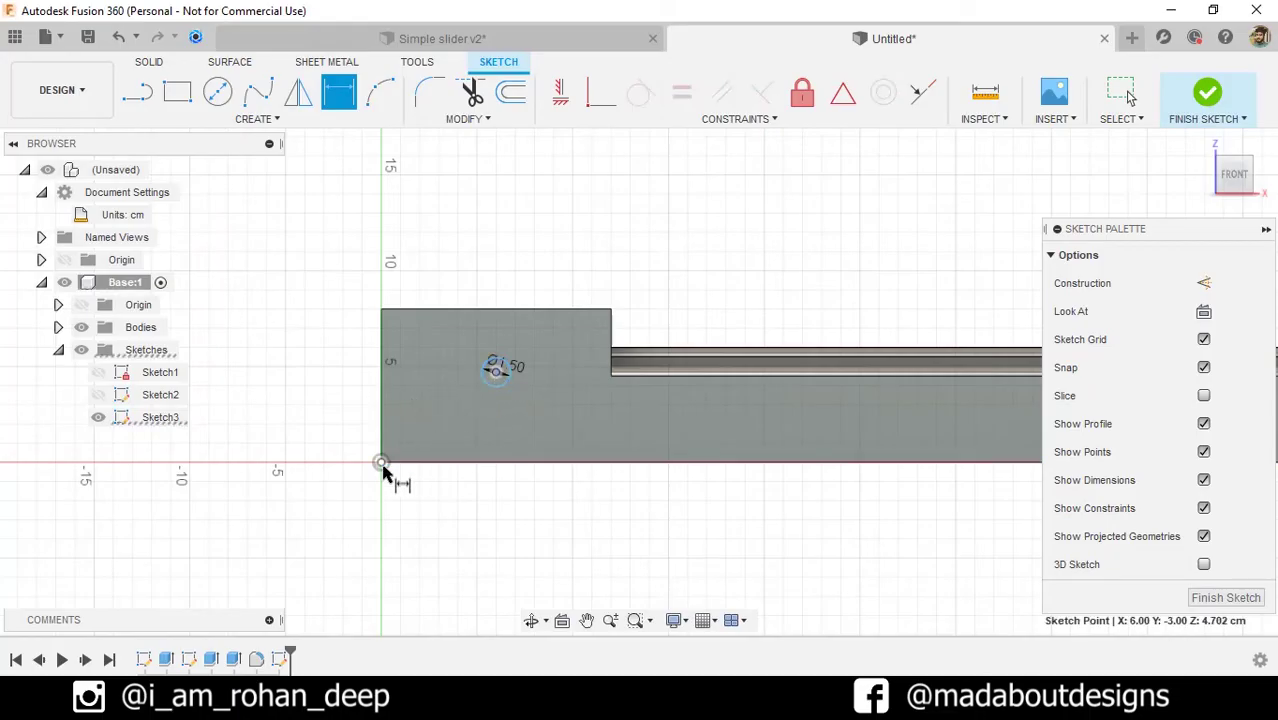
left_click(381, 464)
left_click(444, 527)
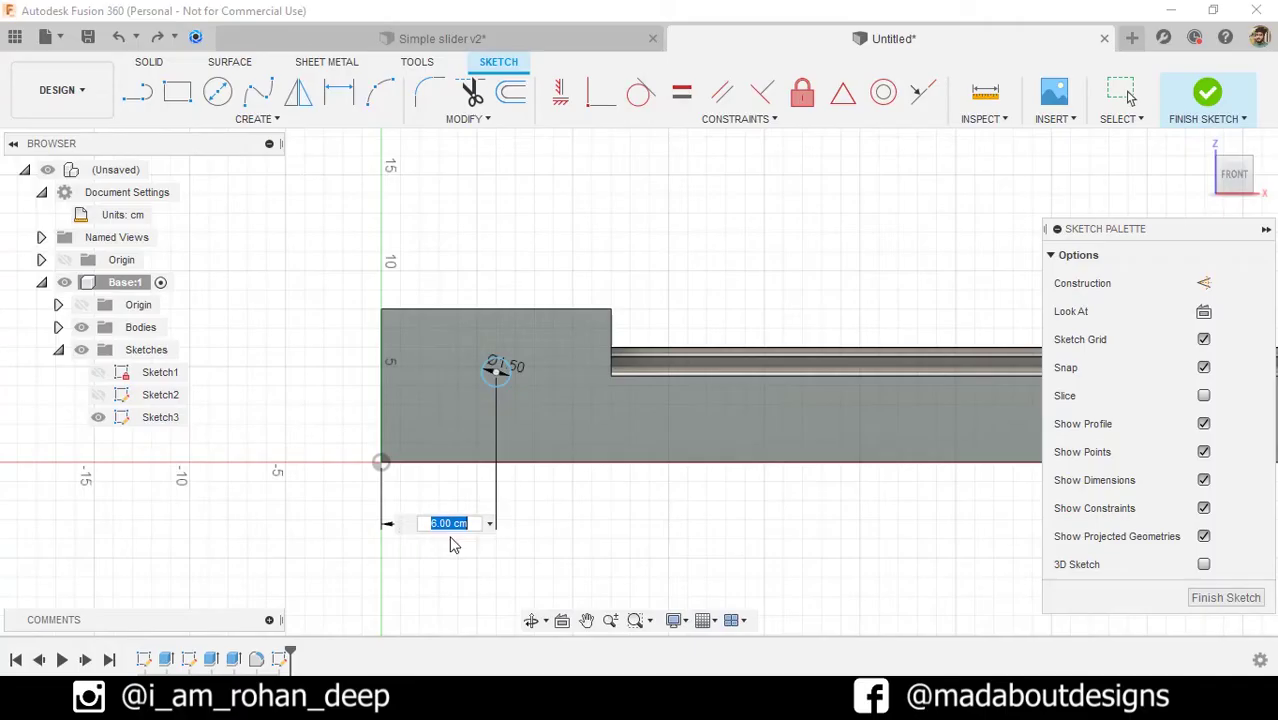
key("Return")
Step: Dimension the circle's centre 4 cm vertically from the origin and finish the sketch
key("d")
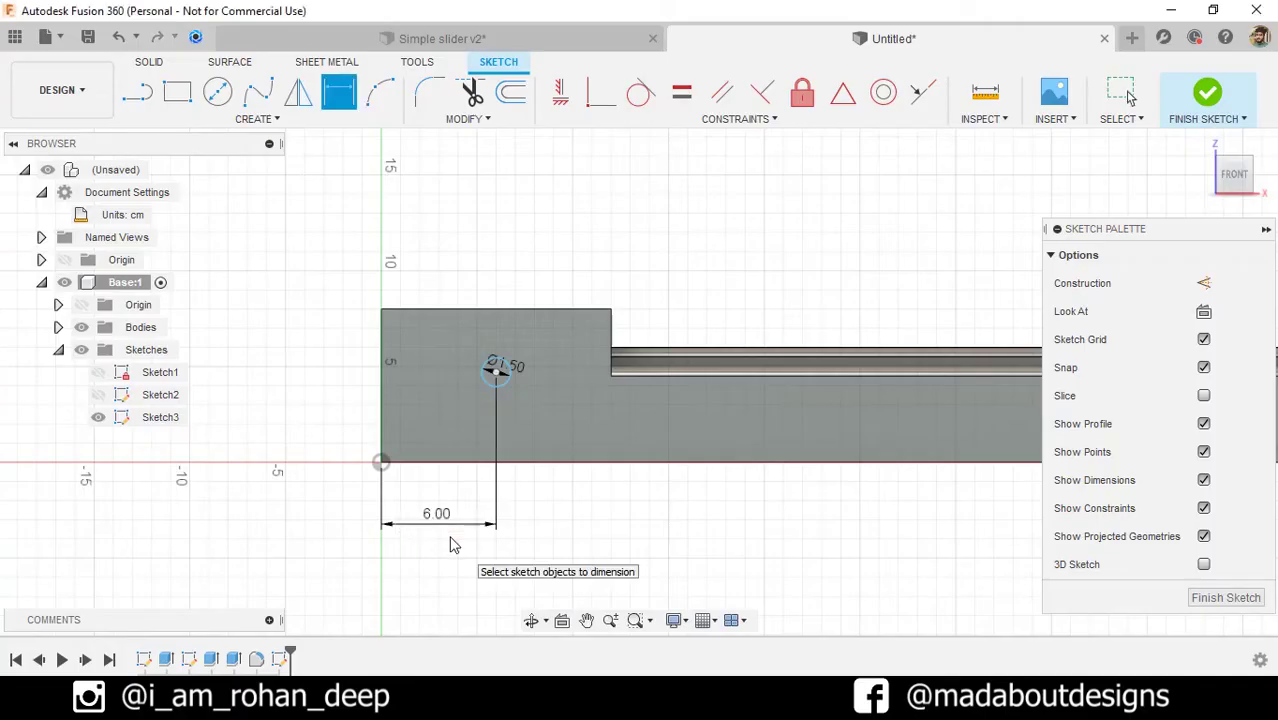
left_click(496, 372)
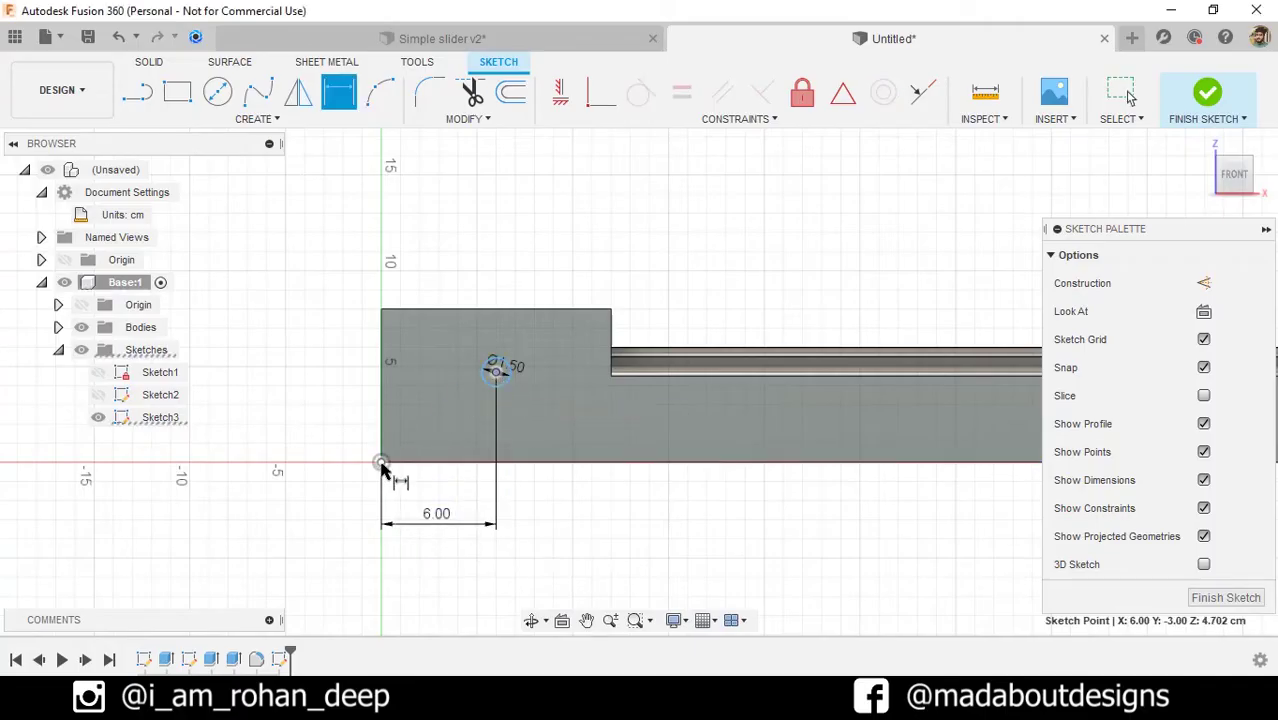
left_click(378, 456)
left_click(352, 426)
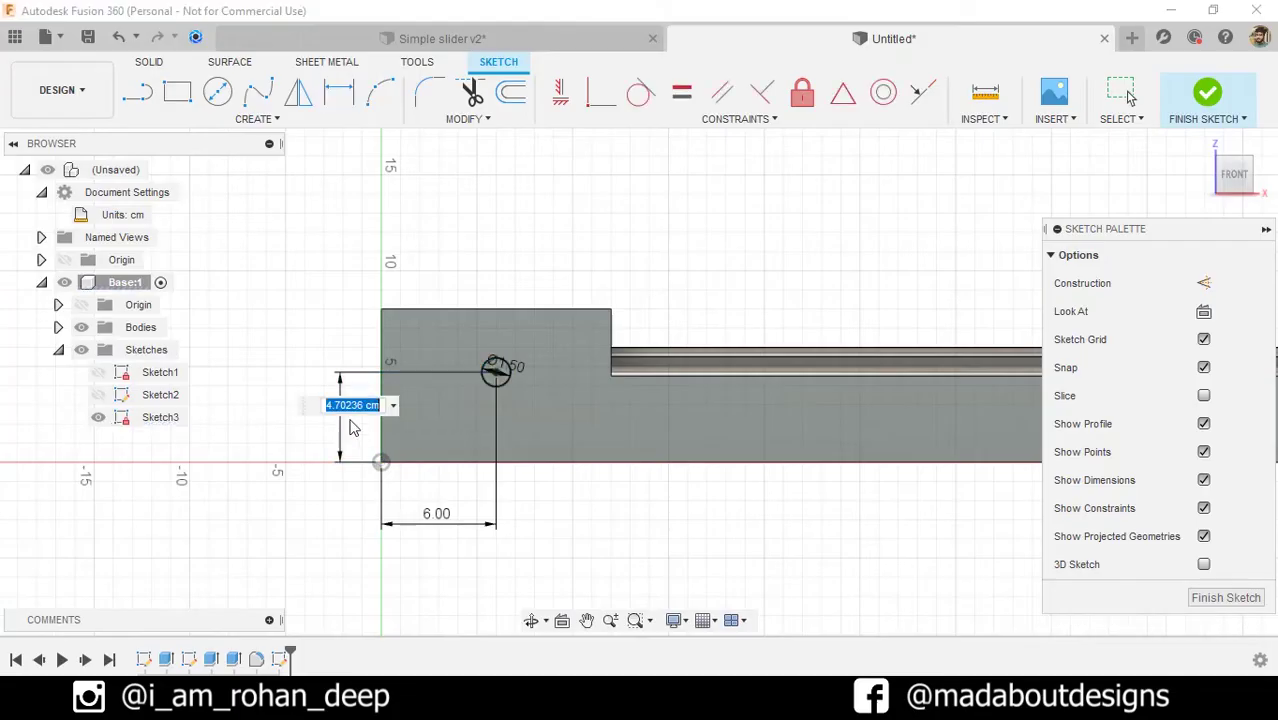
type("4")
key("Return")
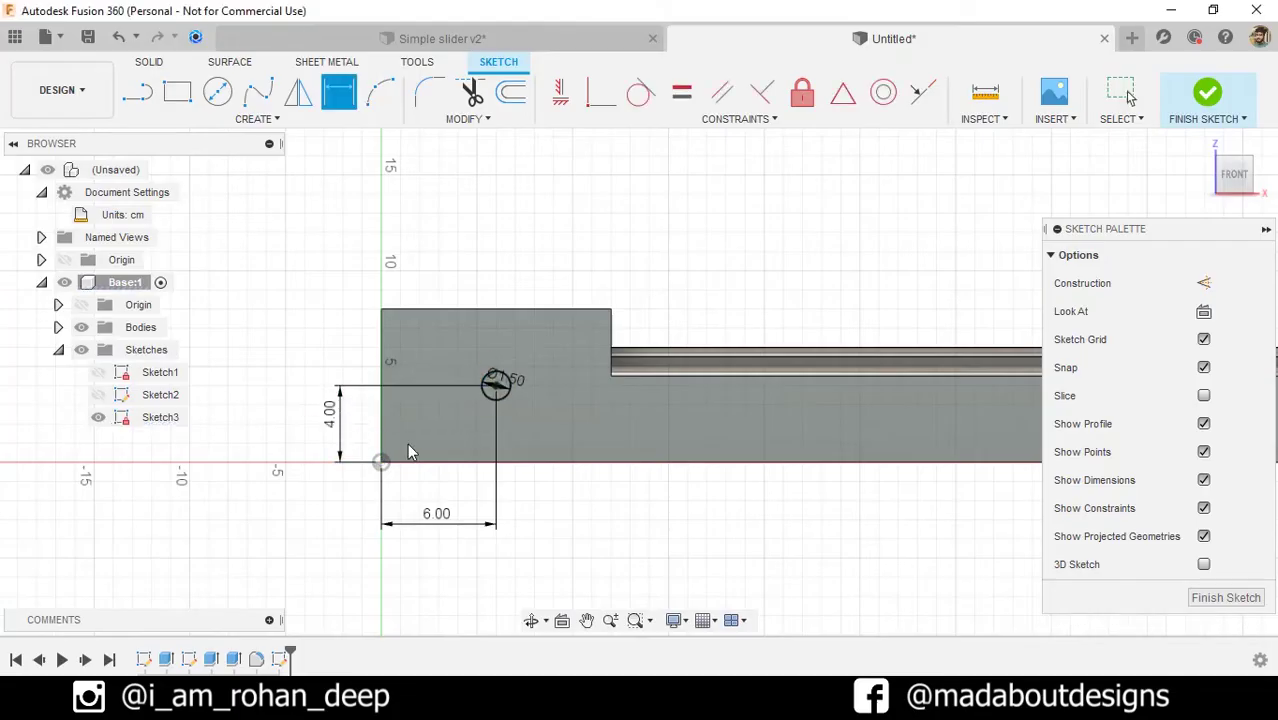
left_click(1200, 100)
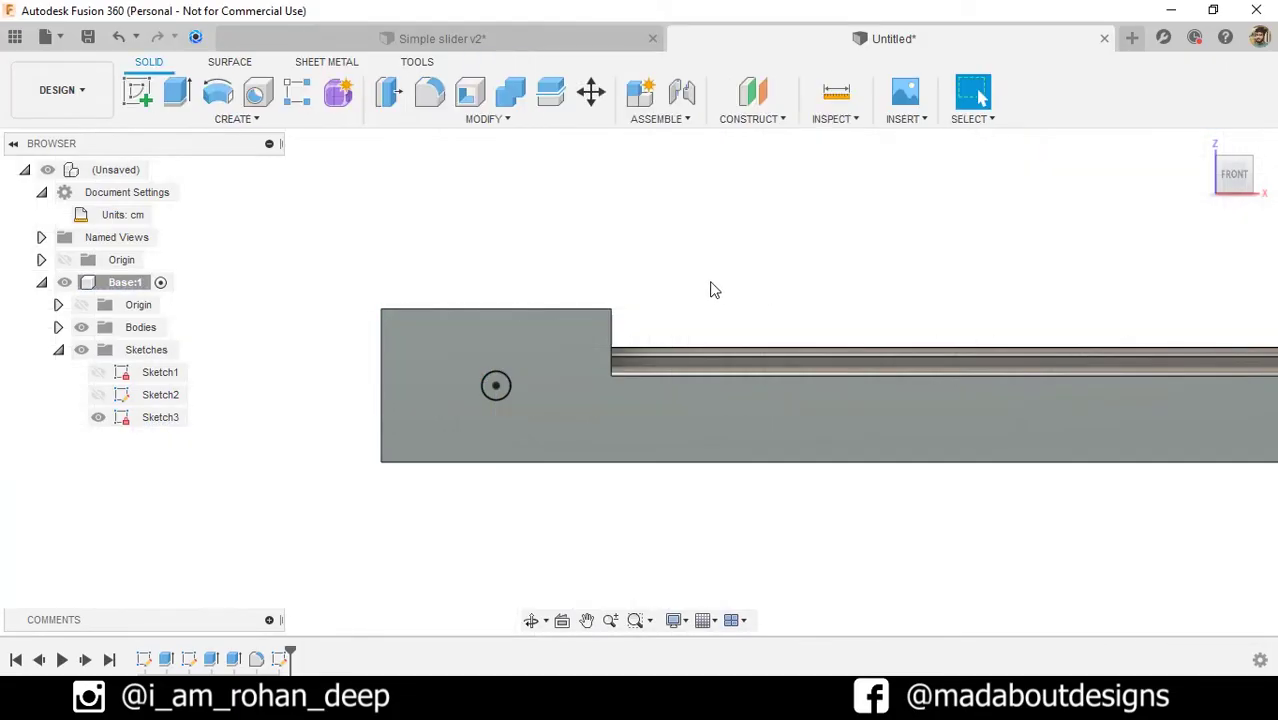
Step: Extrude the circle 1 cm outward from the block's front face as a joined pin
mouse_move(710, 289)
middle_mouse_down("shift")
mouse_move(666, 304)
mouse_move(590, 277)
middle_mouse_up("shift")
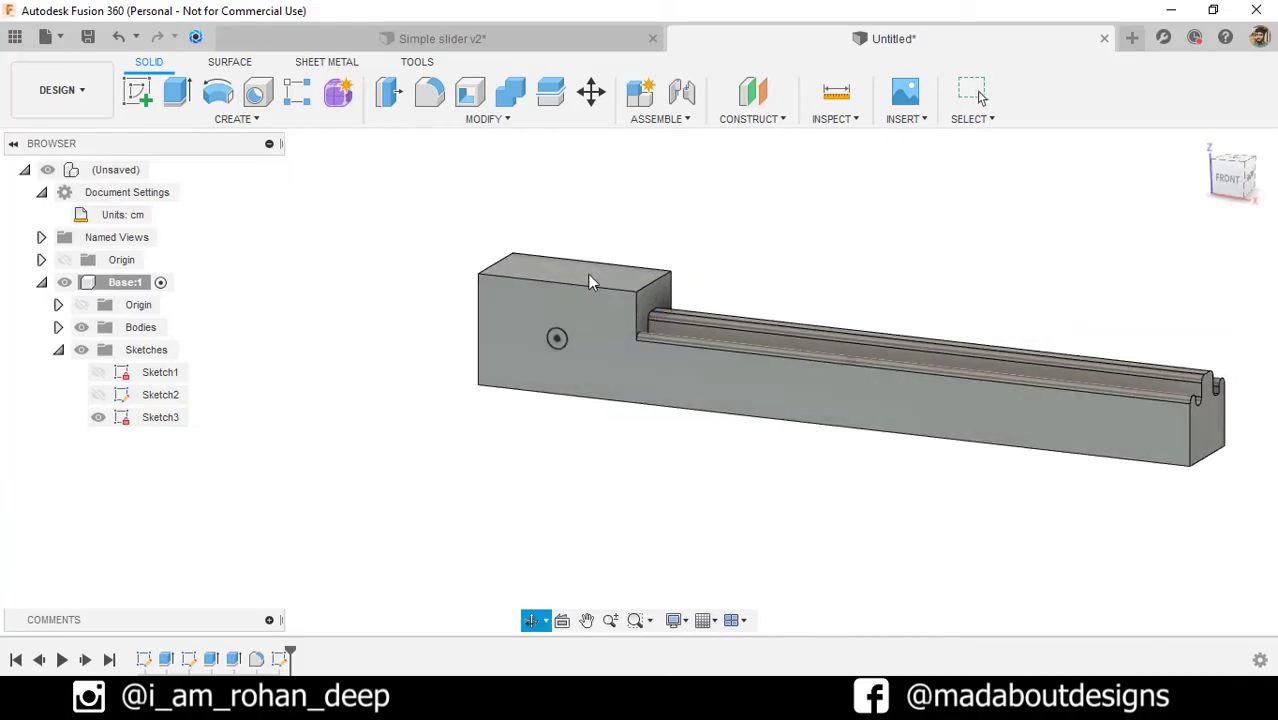
left_click(177, 92)
scroll(550, 277, "up", 3)
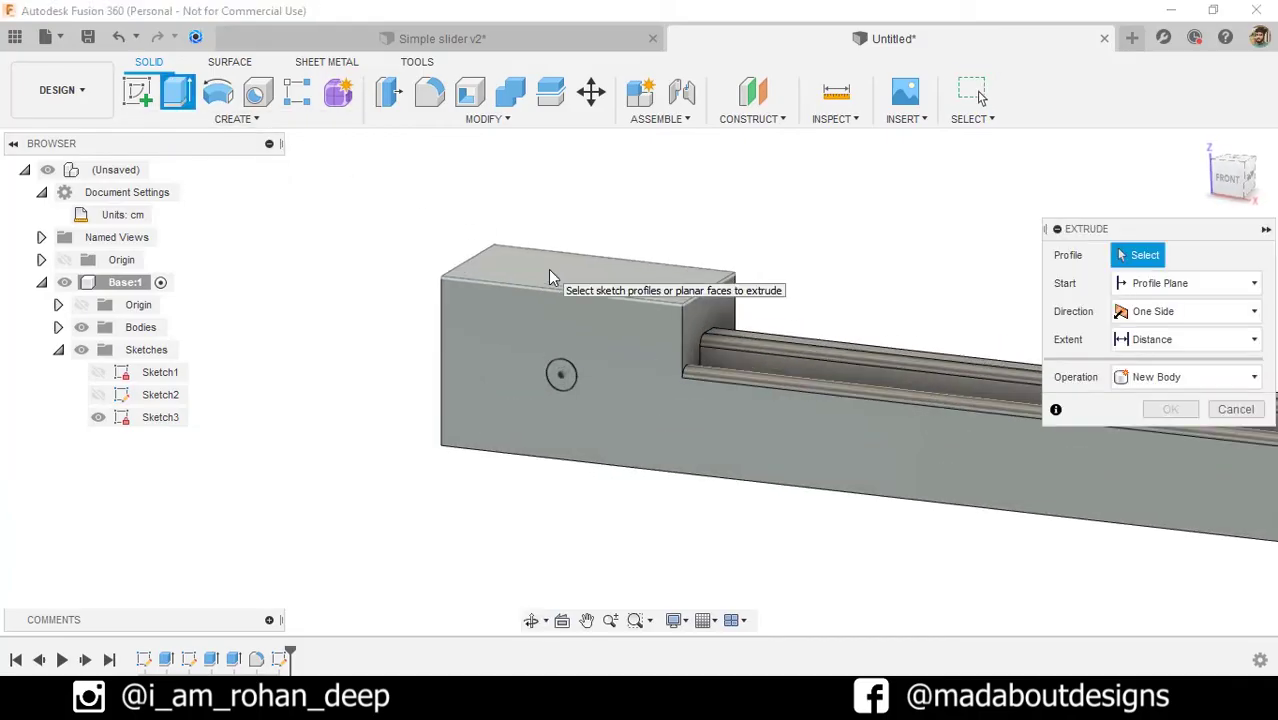
left_click(559, 371)
scroll(517, 375, "down", 3)
mouse_move(491, 414)
middle_mouse_down("shift")
mouse_move(471, 428)
mouse_move(491, 406)
middle_mouse_up("shift")
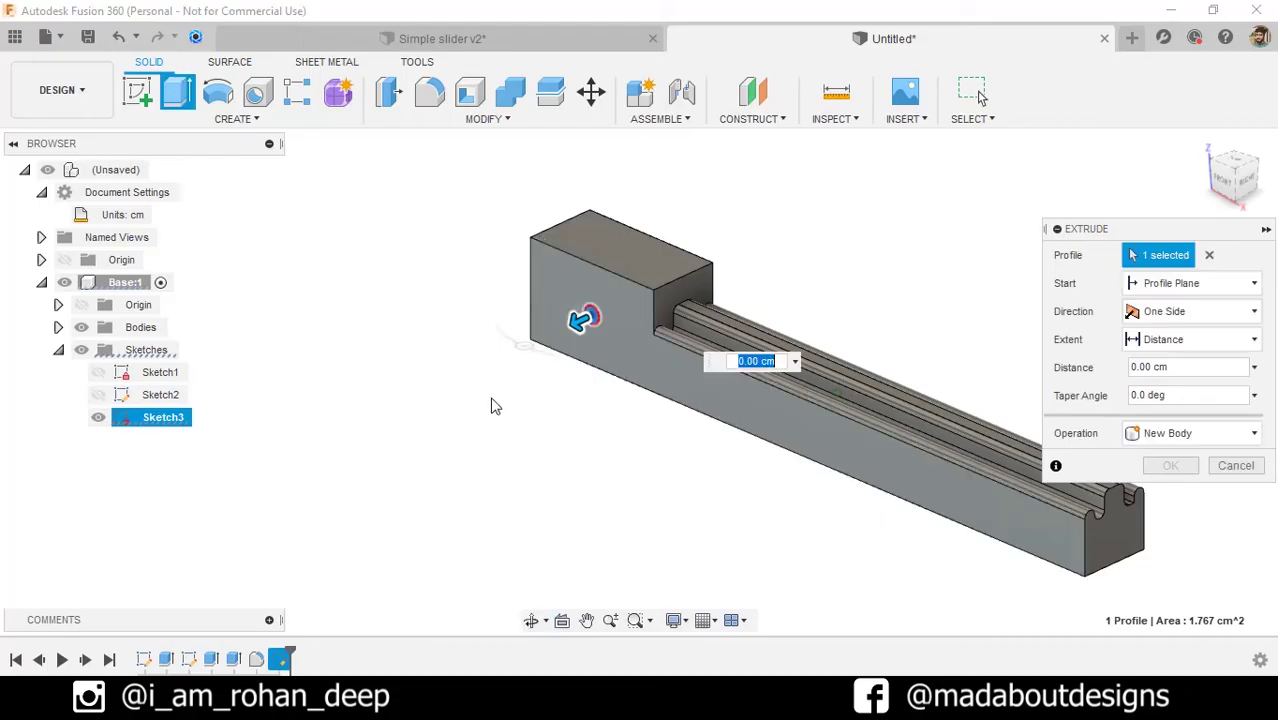
left_click_drag(583, 318, 546, 333)
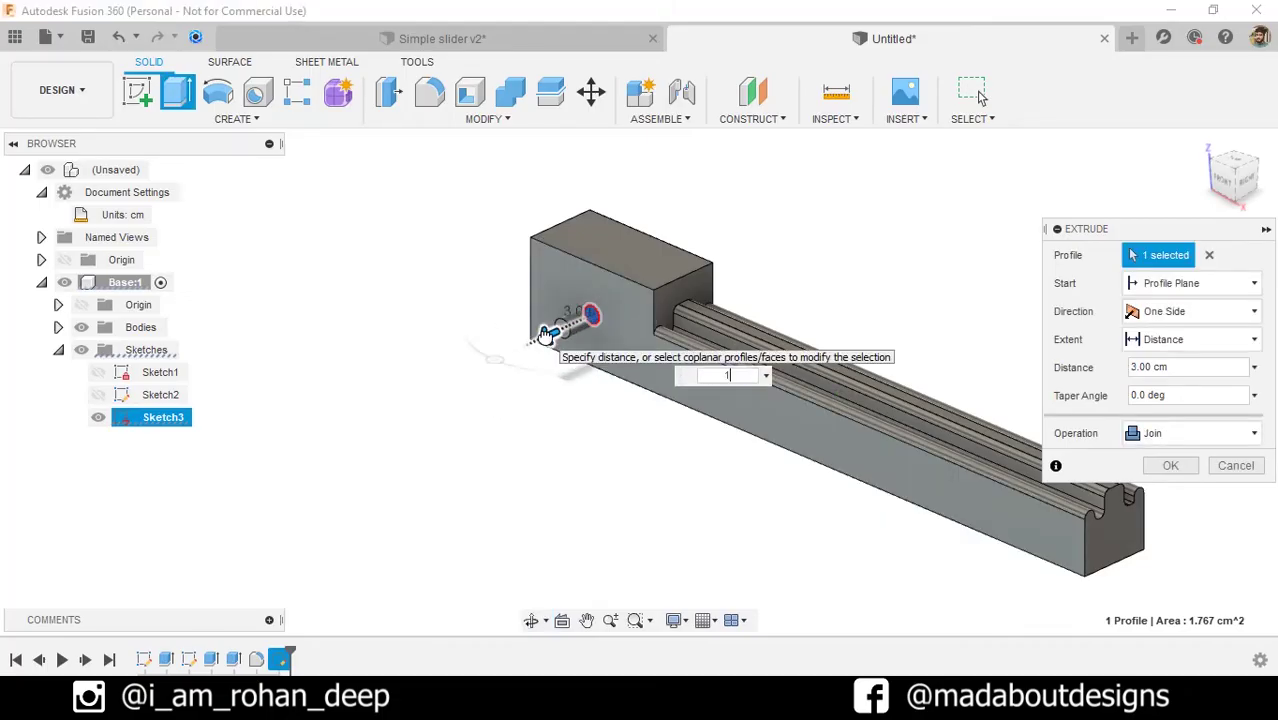
left_click(1180, 468)
Step: Activate the top-level assembly and collapse the Base component in the browser
mouse_move(1110, 422)
middle_mouse_down("shift")
mouse_move(976, 334)
mouse_move(870, 290)
mouse_move(981, 322)
middle_mouse_up("shift")
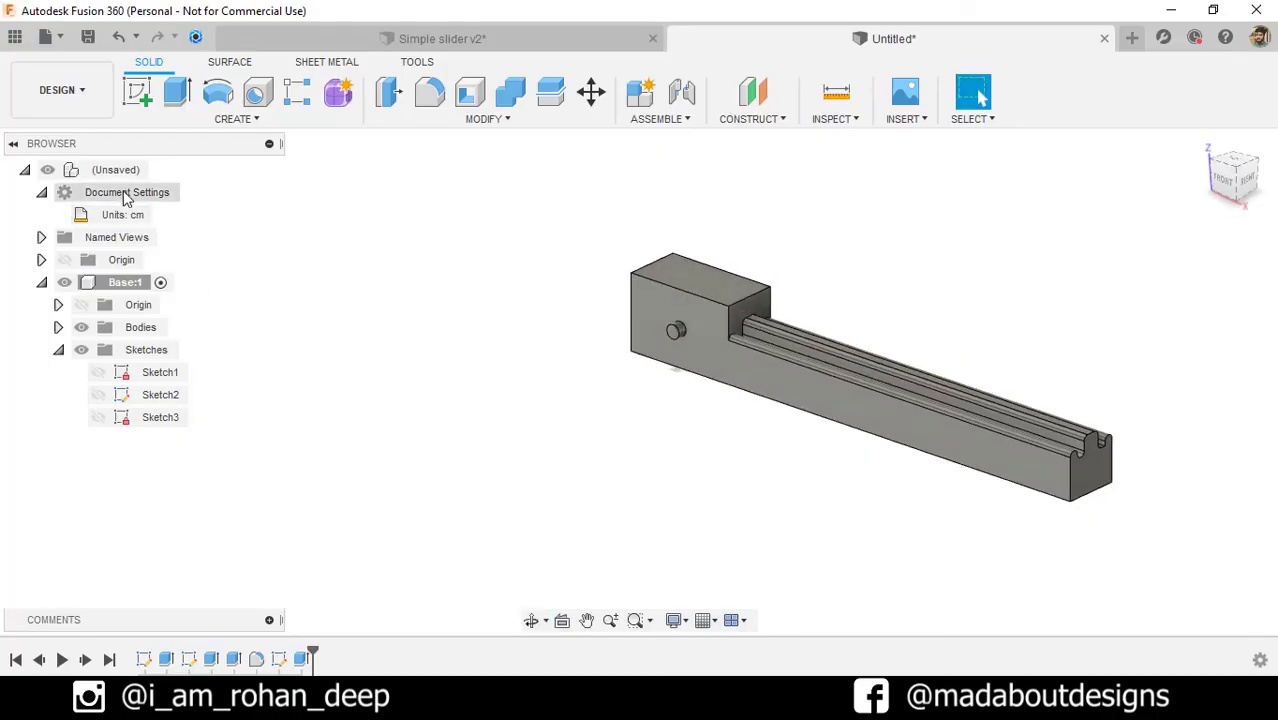
left_click(162, 170)
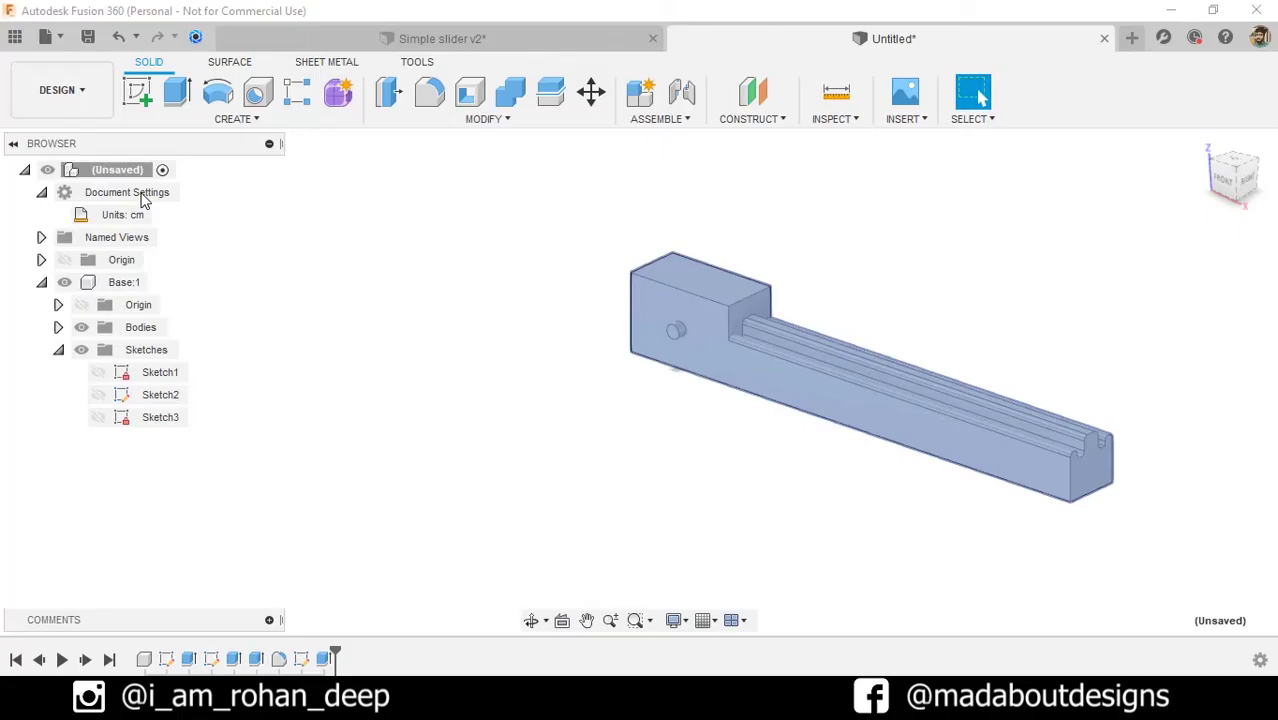
left_click(43, 283)
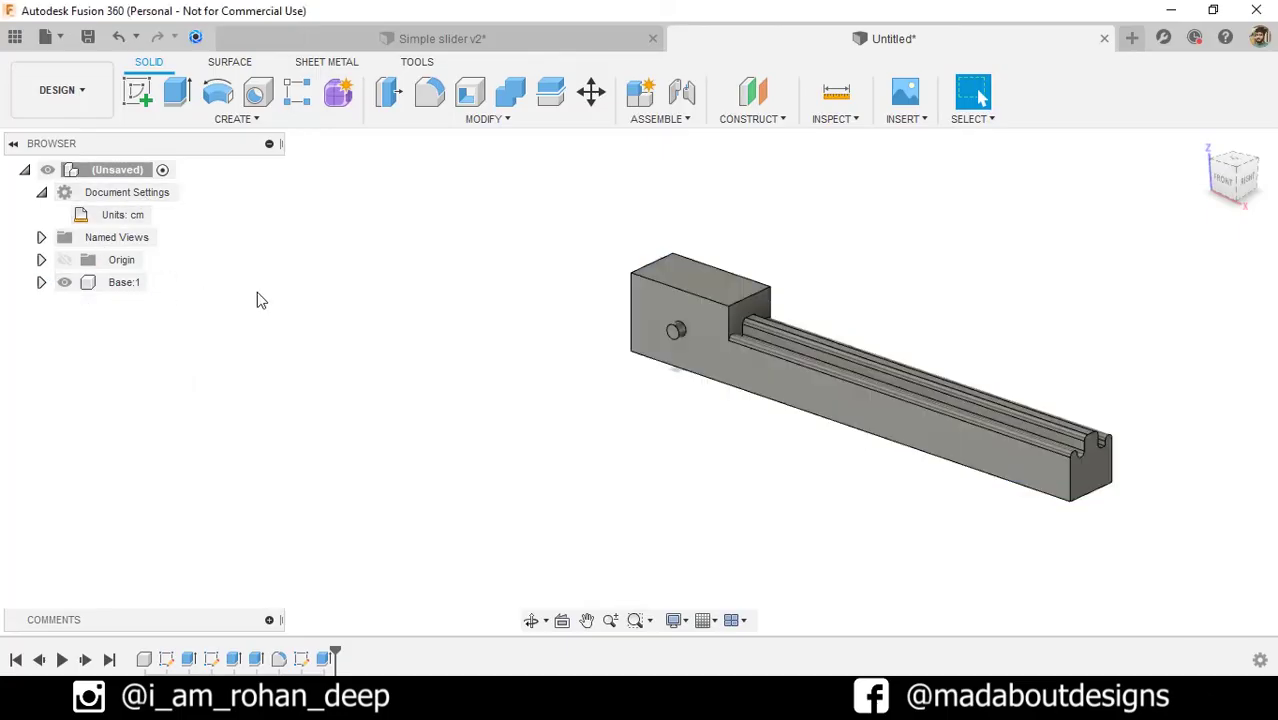
Step: Create an empty, activated component named Link 1 under the top-level assembly
left_click(645, 108)
left_click(1095, 311)
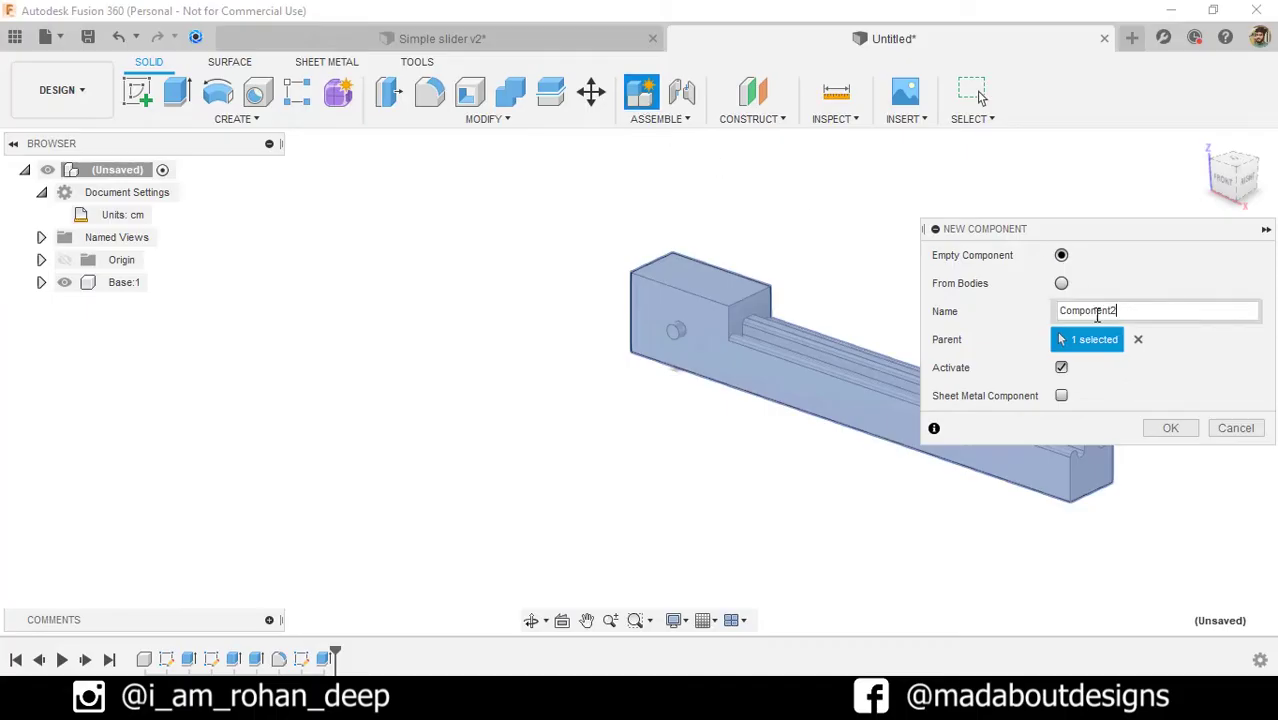
key("ctrl+a")
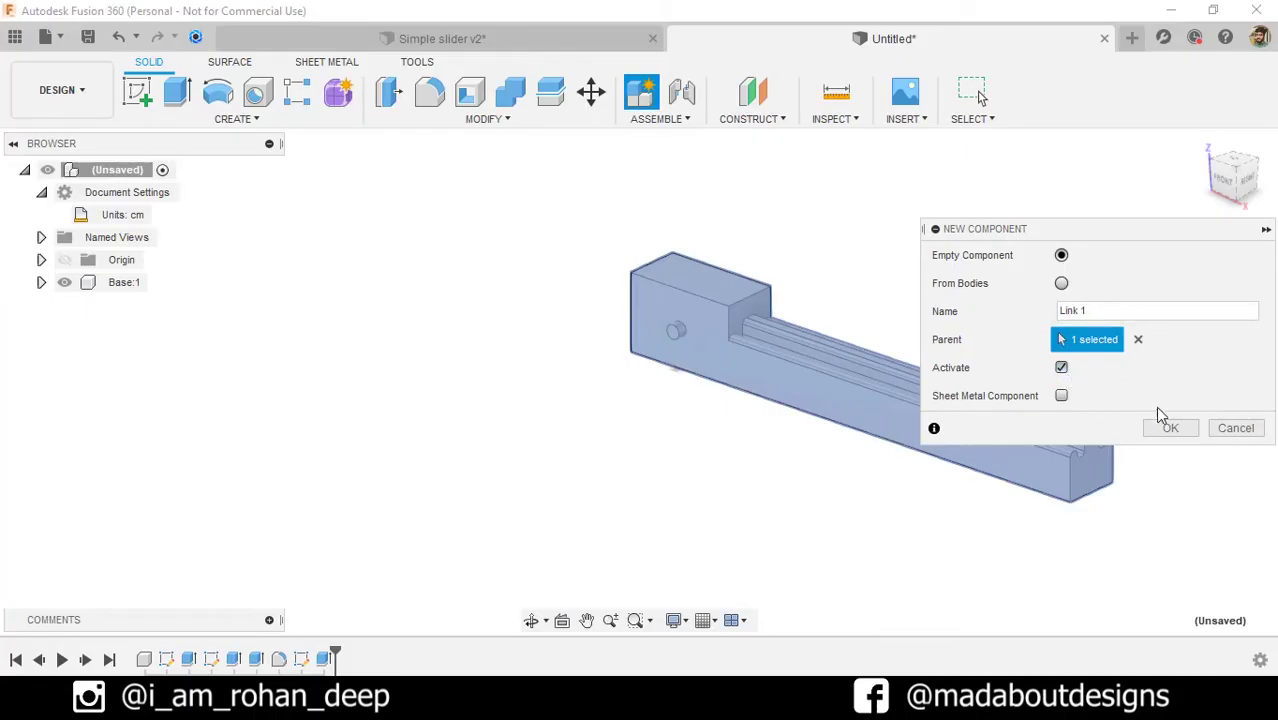
type("Link 1")
left_click(1169, 430)
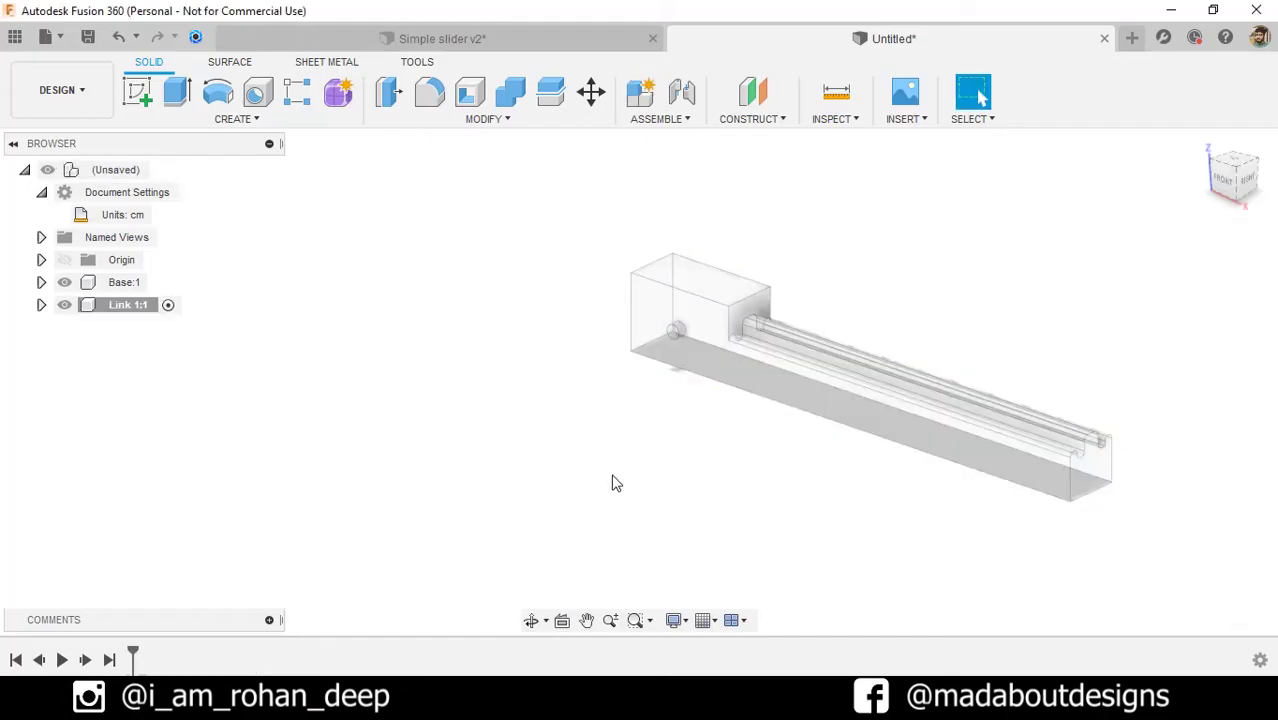
Step: Start a sketch for Link 1 on the Base's long front face
left_click(139, 93)
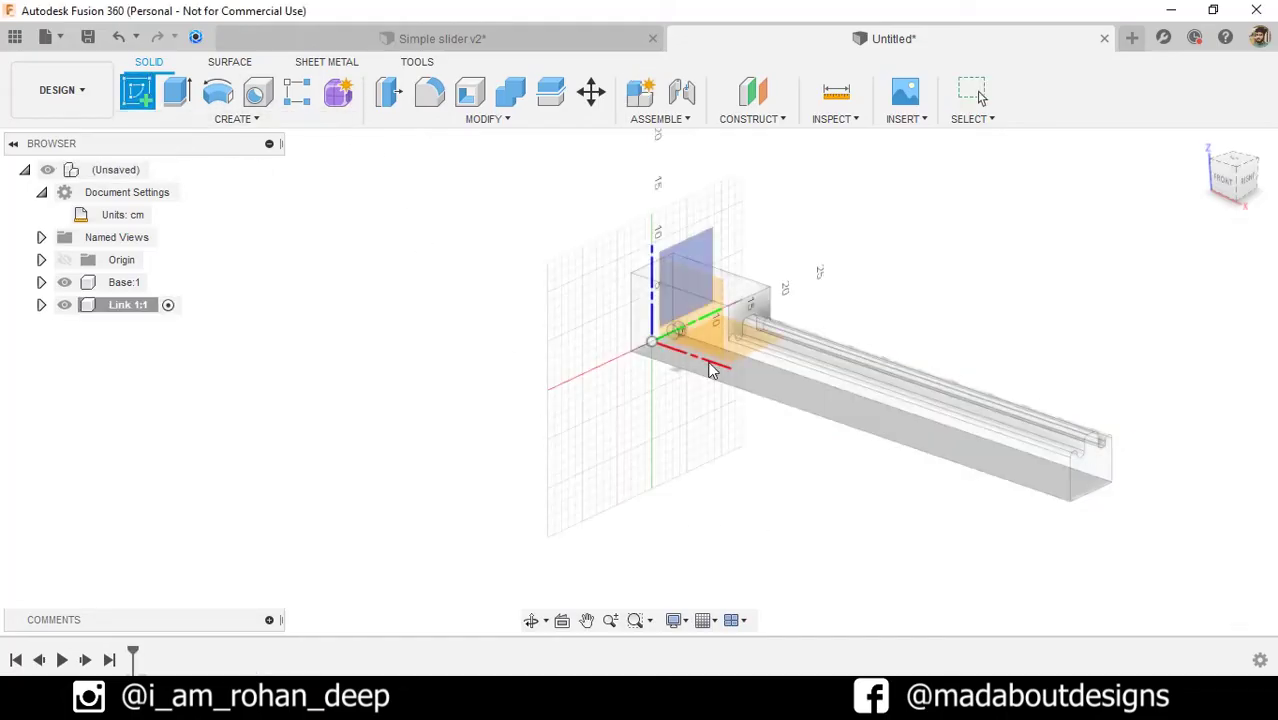
left_click(816, 407)
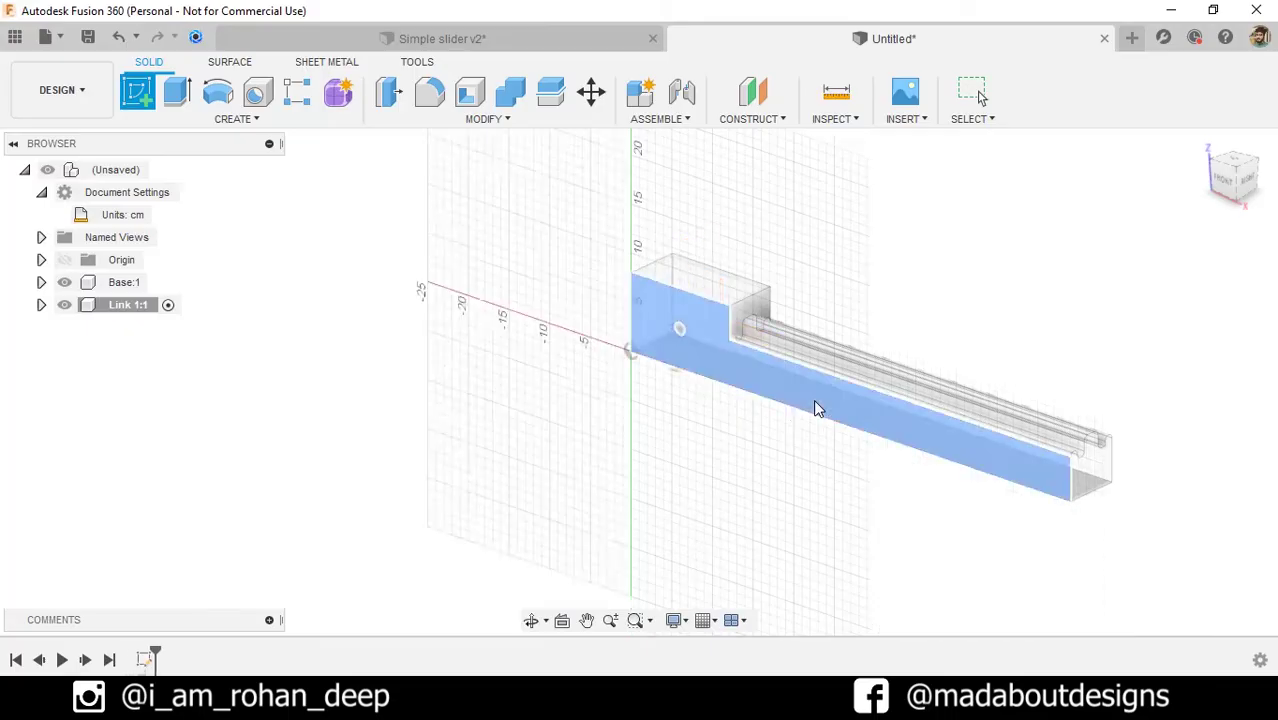
scroll(398, 316, "up", 2)
middle_click_drag(505, 308, 385, 302)
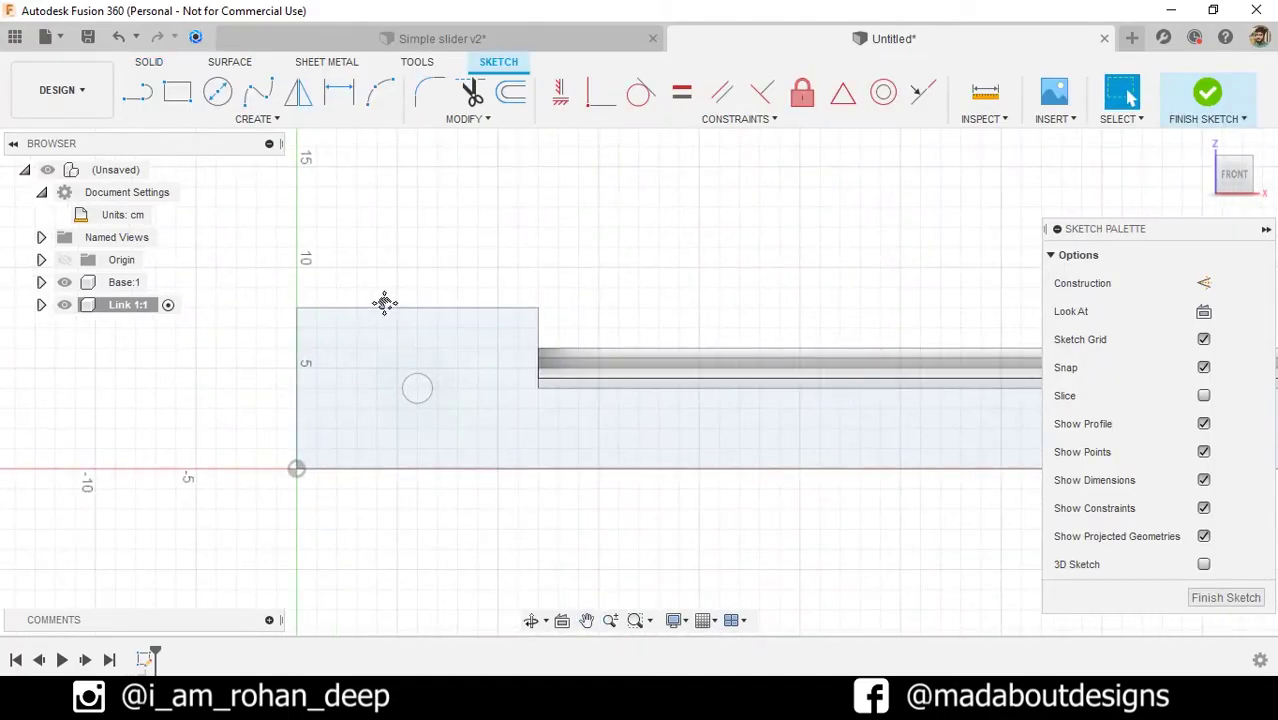
Step: Project the pivot pin's circular edge into the sketch with the projection link enabled
left_click(330, 121)
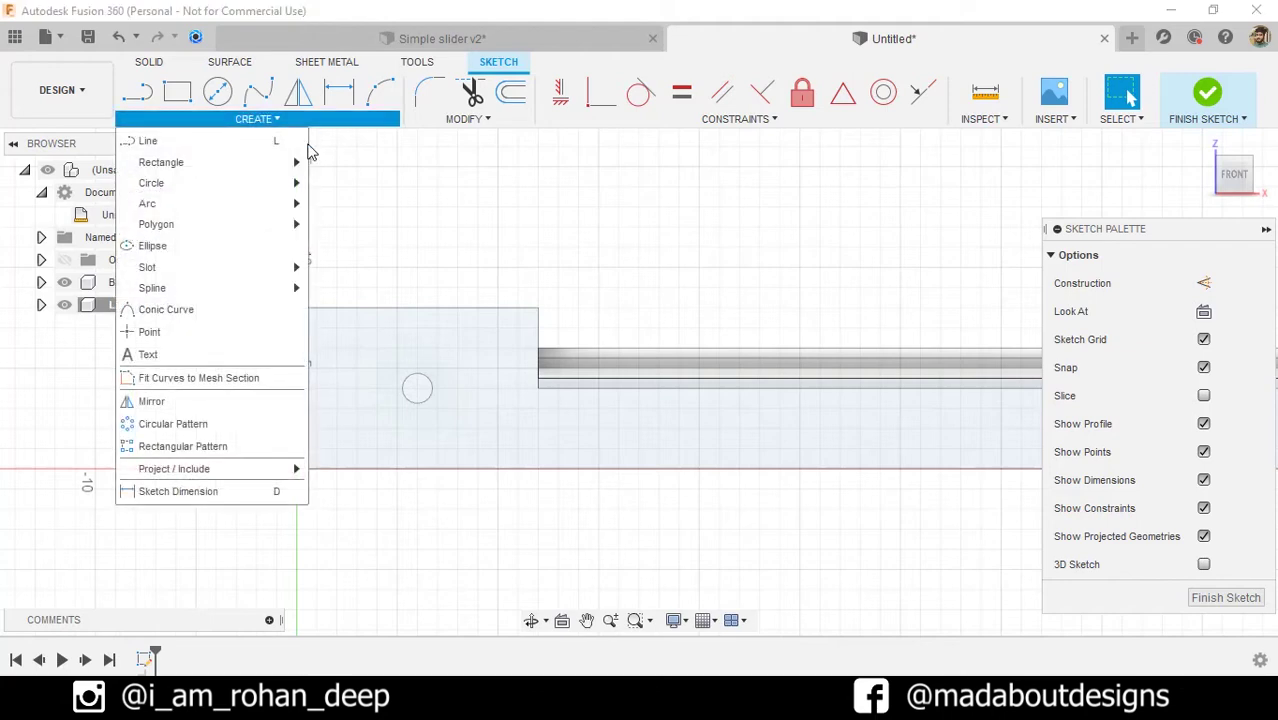
mouse_move(178, 470)
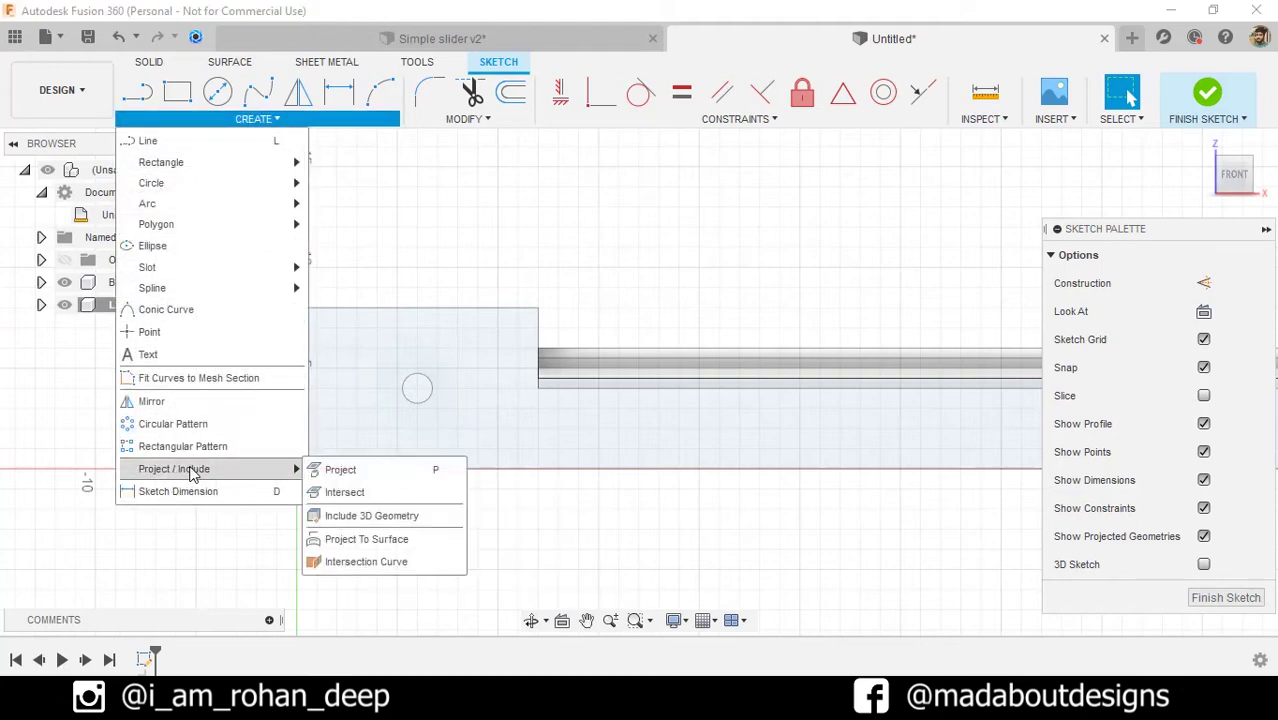
left_click(352, 472)
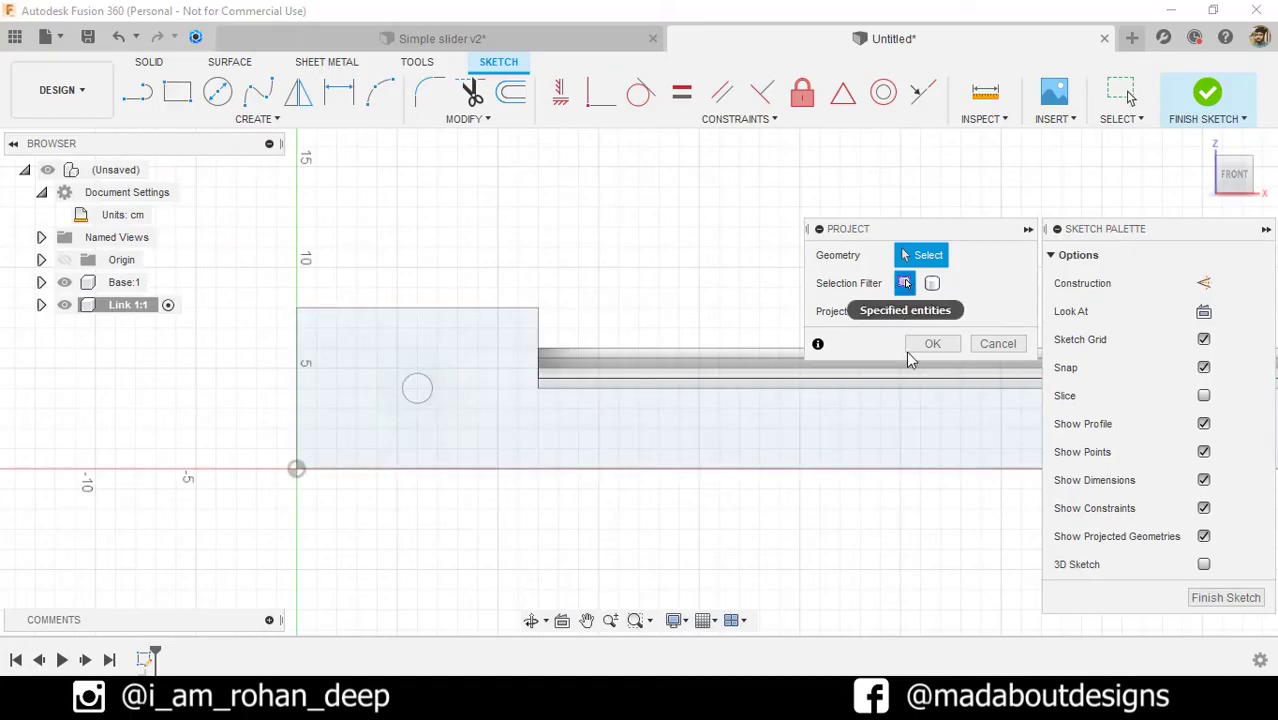
left_click(905, 312)
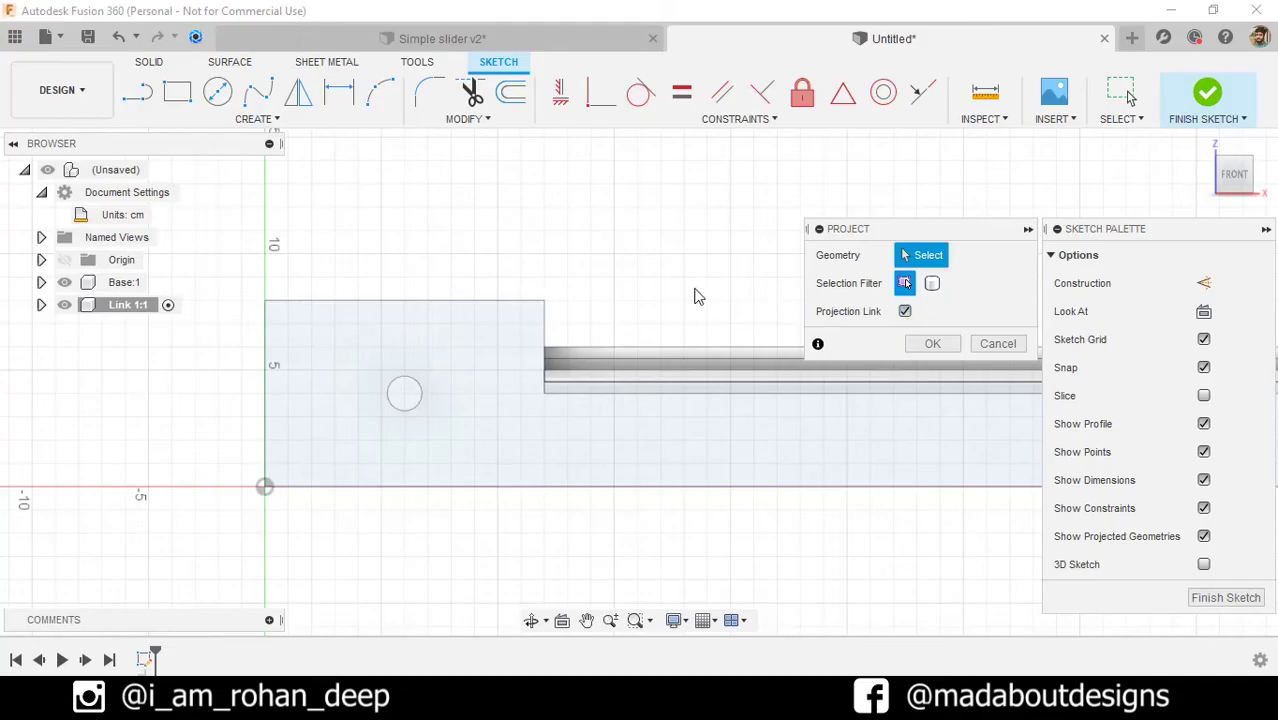
left_click(419, 391)
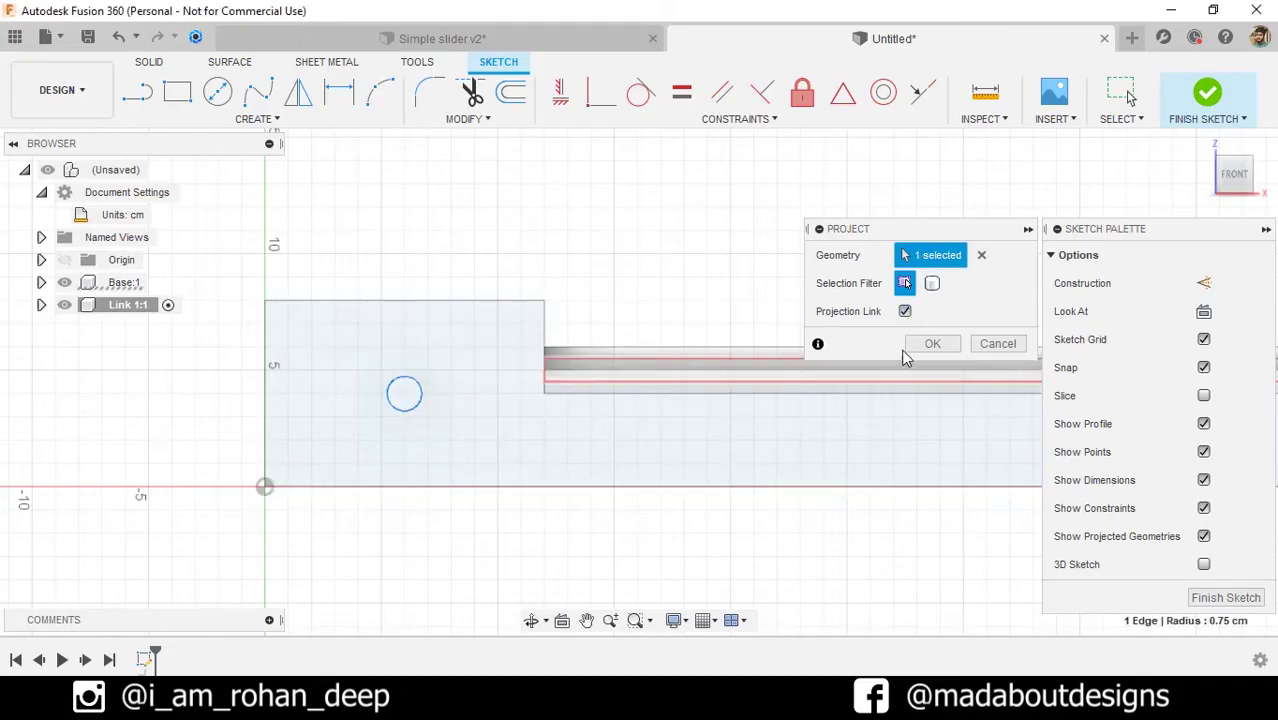
left_click(932, 343)
Step: Sketch a three-point rectangle about 3.6 cm wide, sloping up to the right from around the projected pin circle
scroll(513, 371, "up", 1)
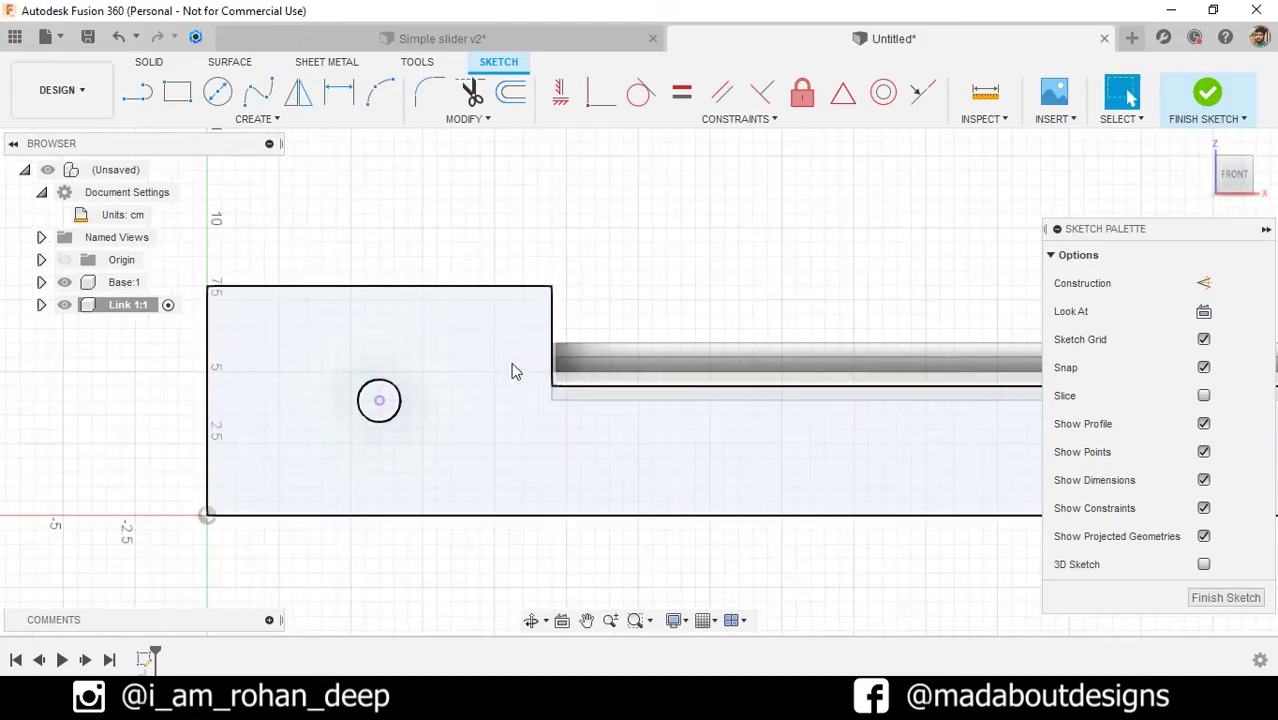
left_click(181, 92)
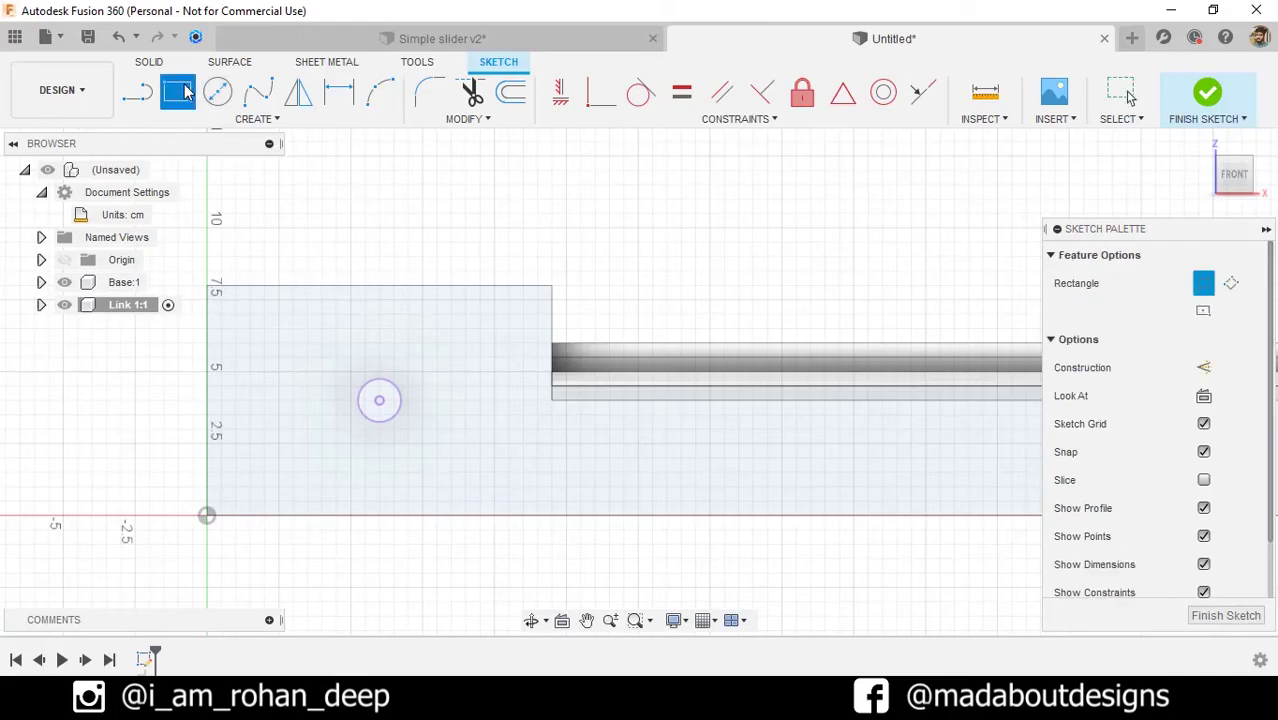
left_click(1232, 287)
scroll(773, 305, "down", 2)
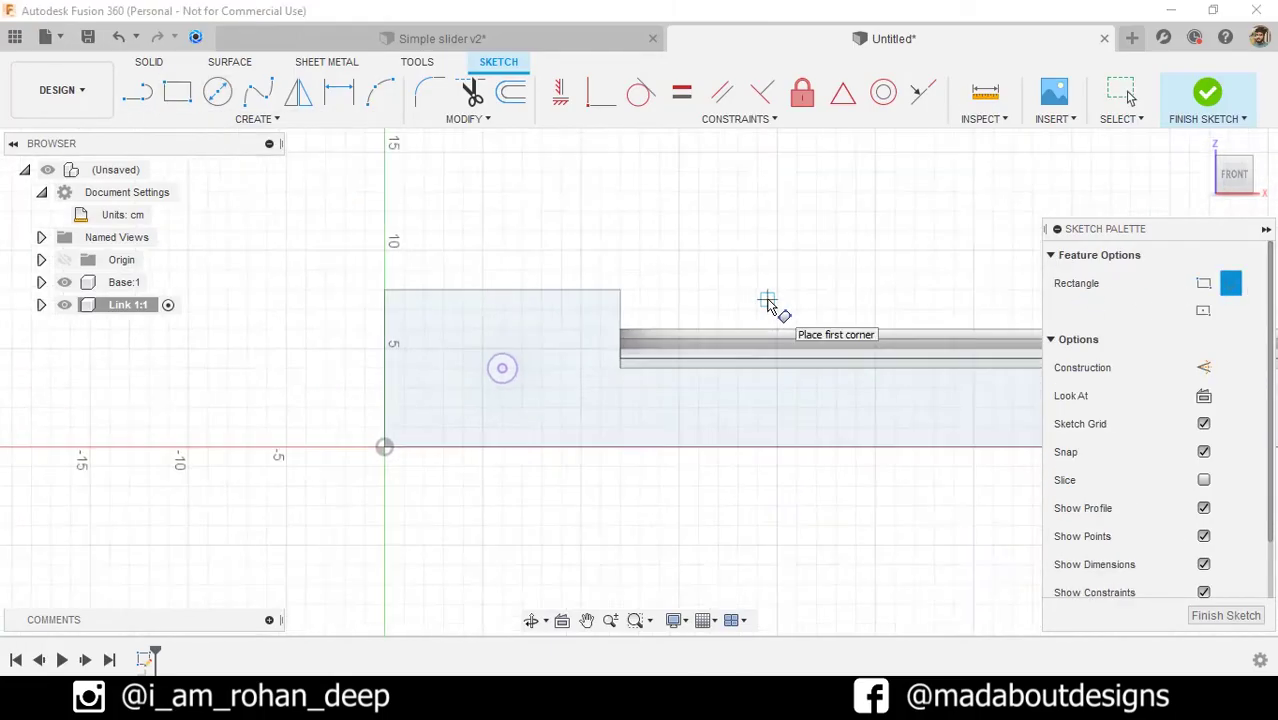
left_click(456, 355)
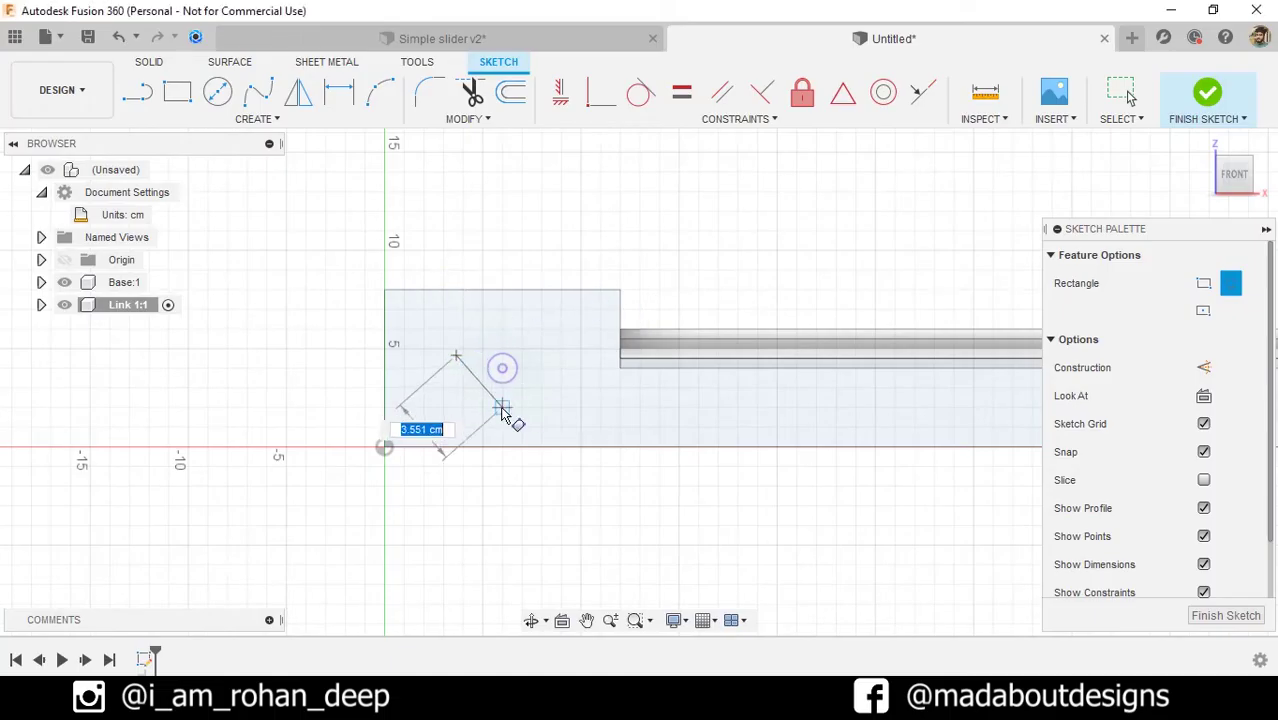
left_click(502, 410)
scroll(736, 277, "down", 2)
middle_click_drag(736, 277, 553, 408)
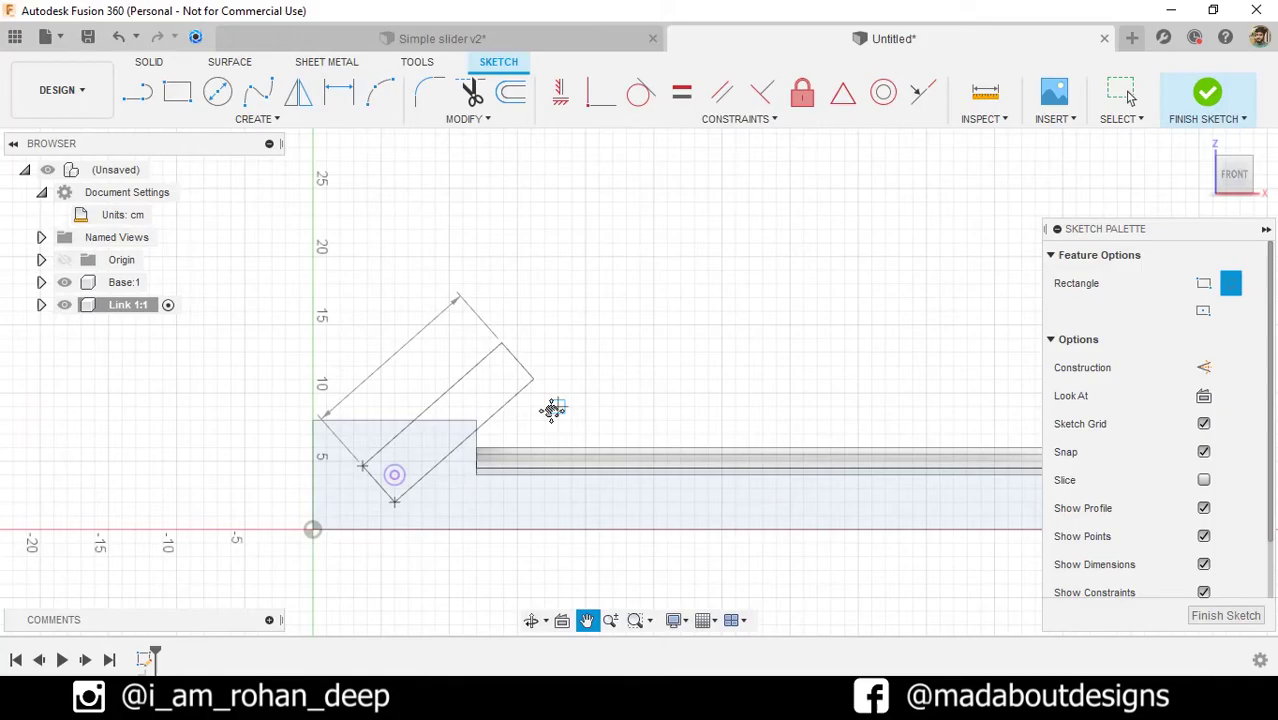
left_click(633, 347)
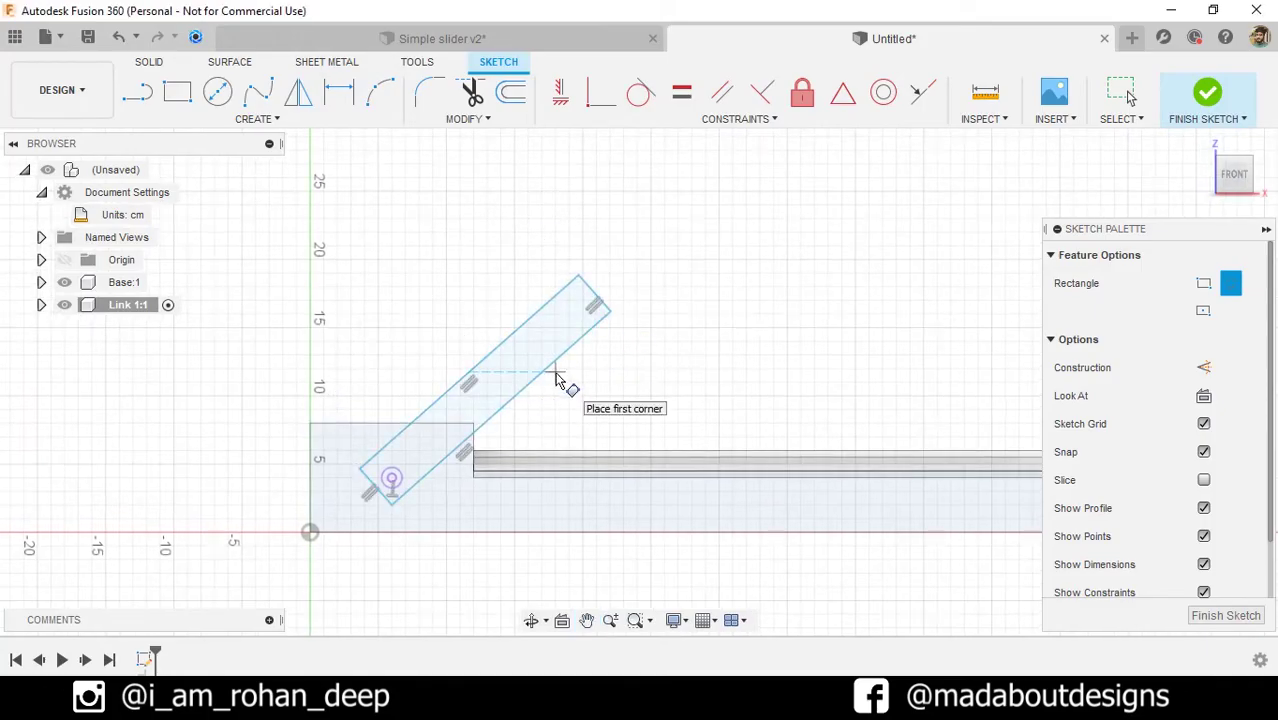
Step: Dimension the pin circle's centre 1.5 cm from the rectangle's lower short edge
left_click(262, 119)
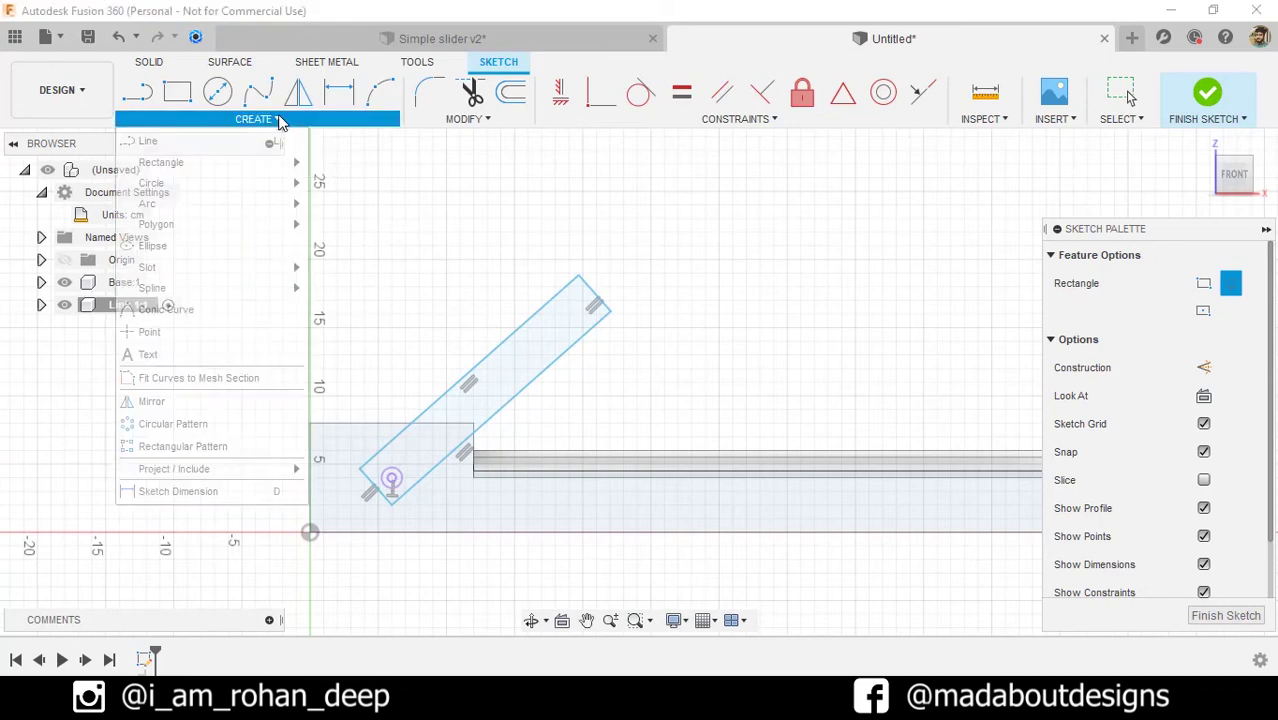
left_click(197, 491)
scroll(340, 500, "up", 3)
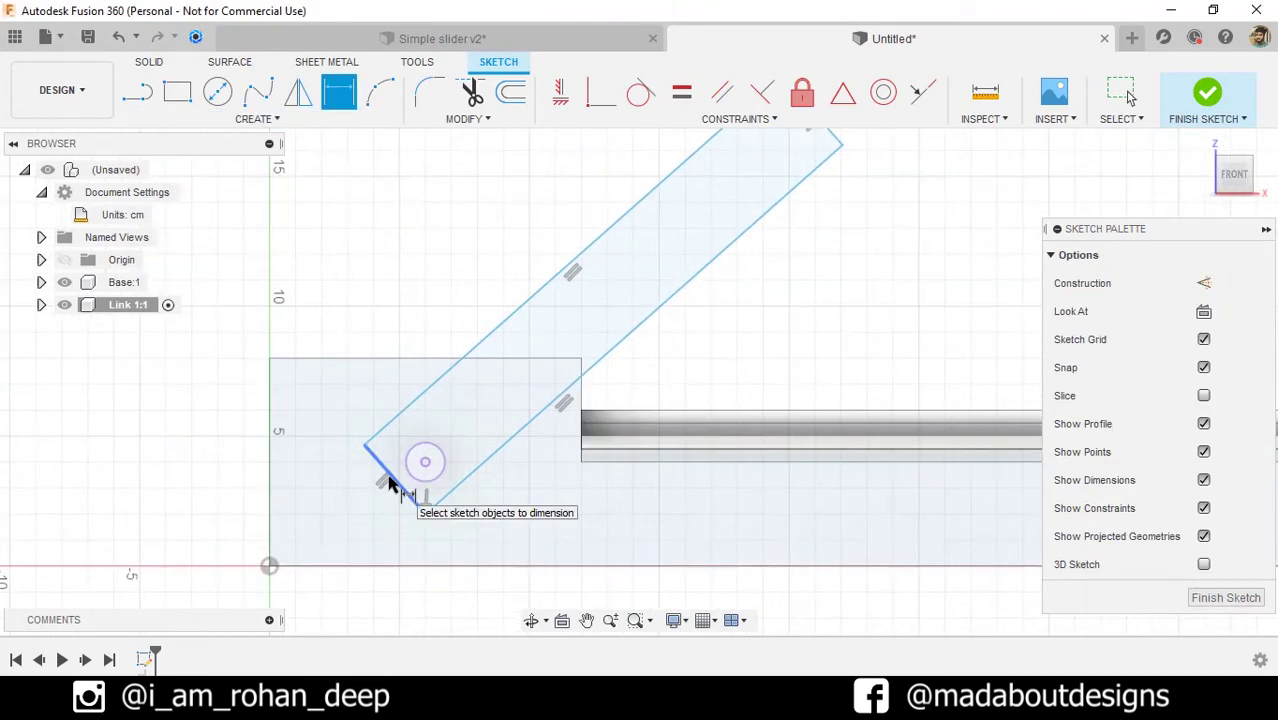
left_click(391, 484)
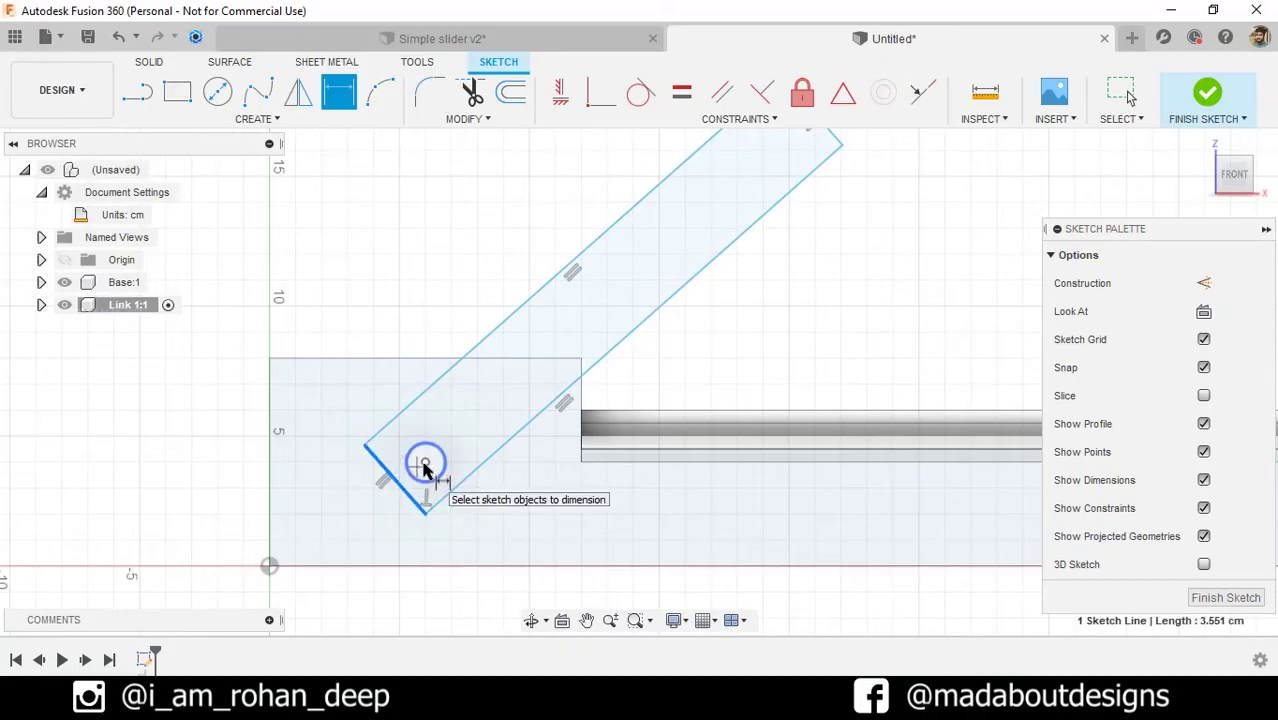
left_click(425, 462)
left_click(487, 541)
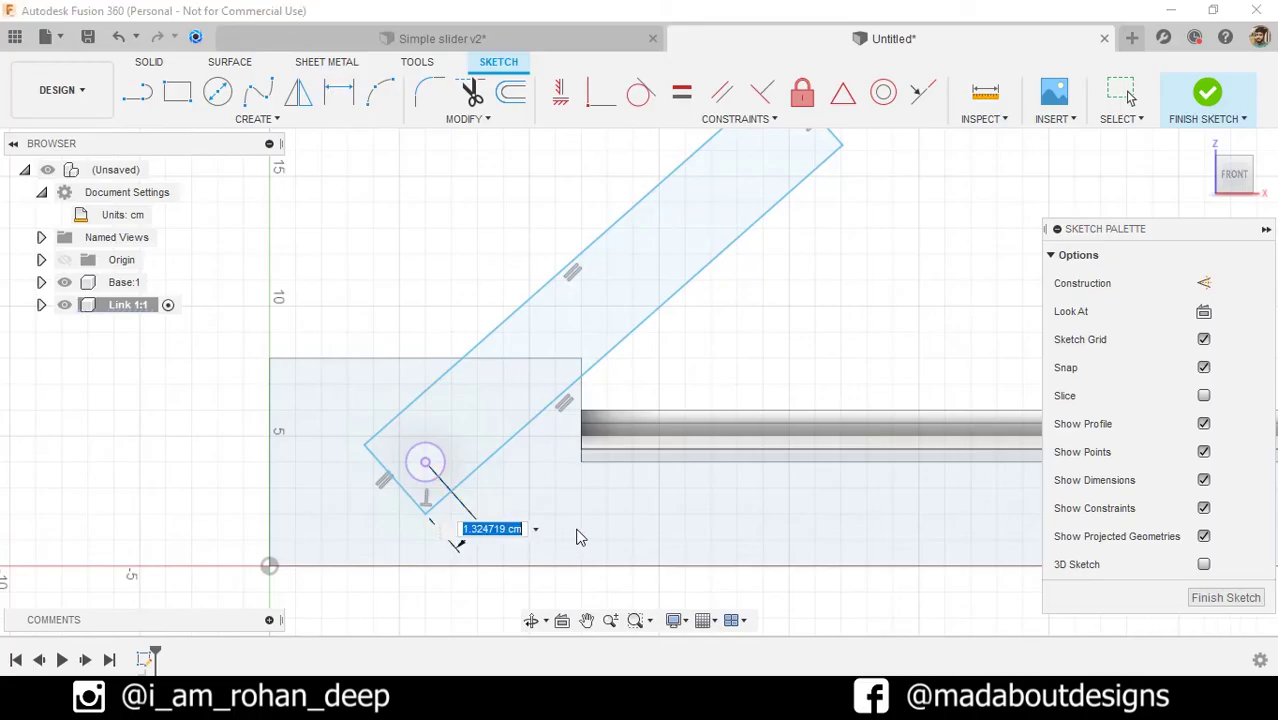
type("1.5")
key("Return")
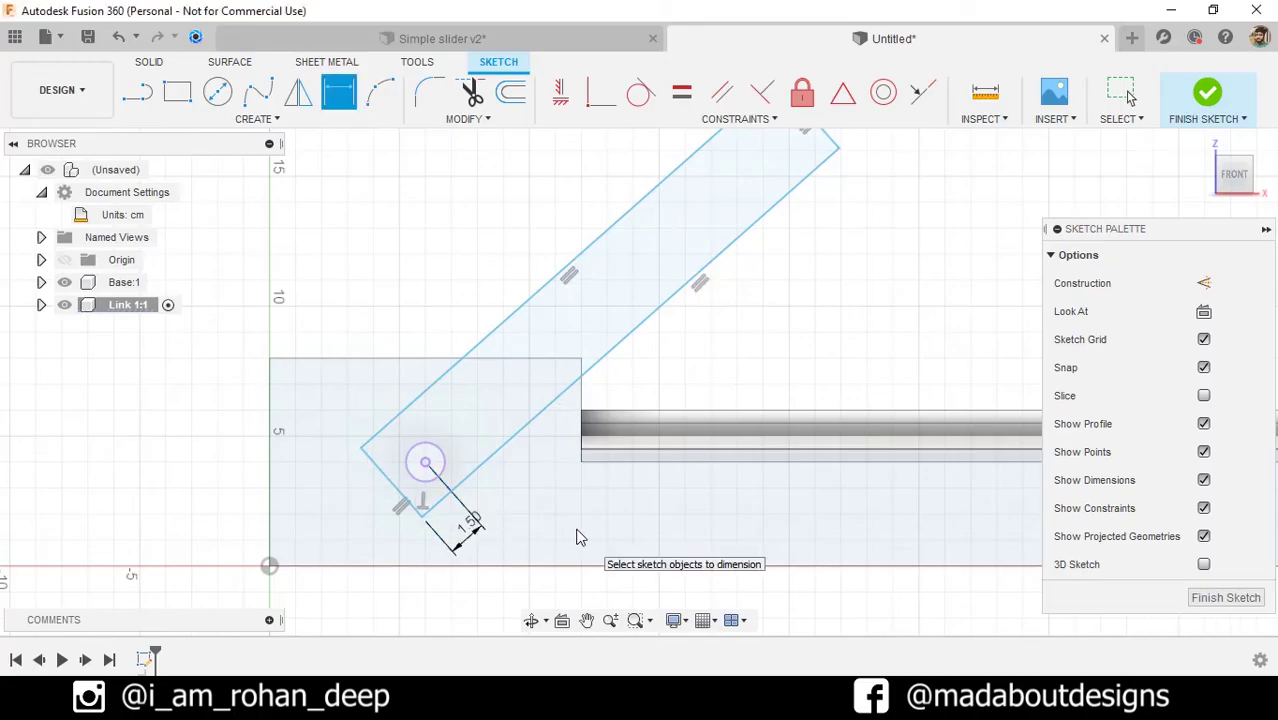
Step: Dimension the pin circle's centre 1.5 cm from the rectangle's lower long edge
left_click(426, 463)
left_click(450, 492)
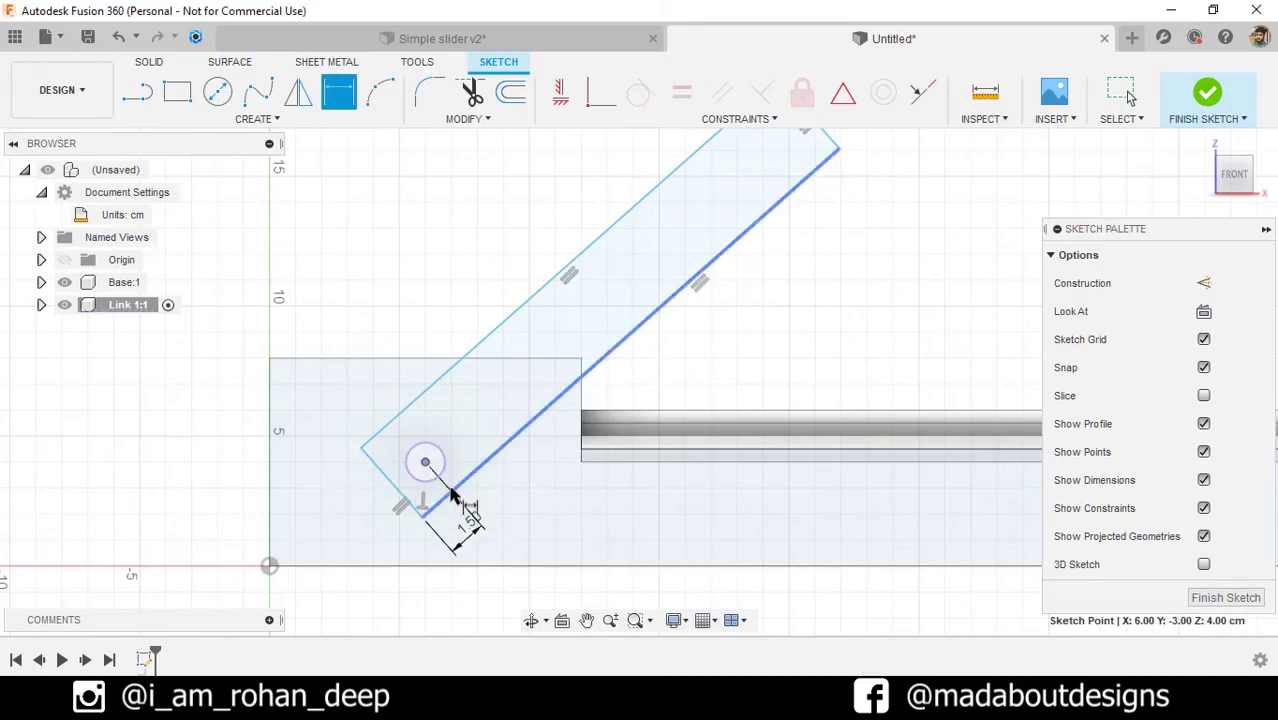
left_click(350, 533)
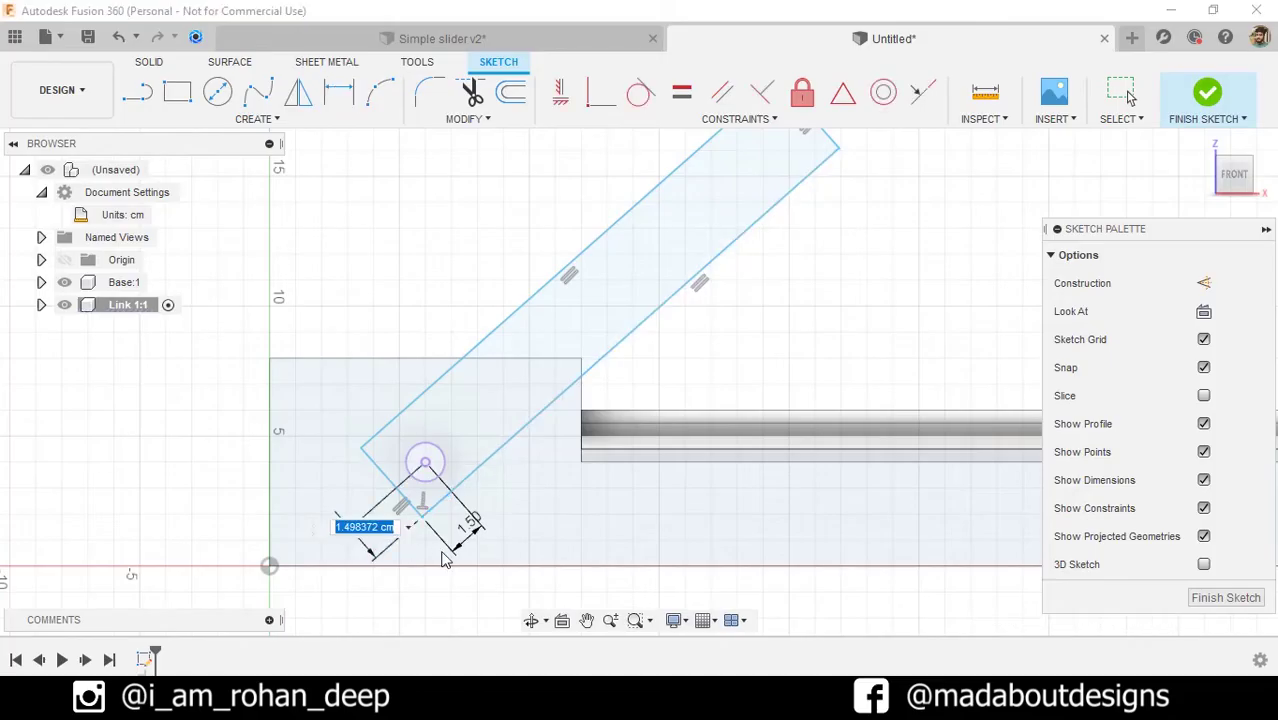
type("1.5")
key("Return")
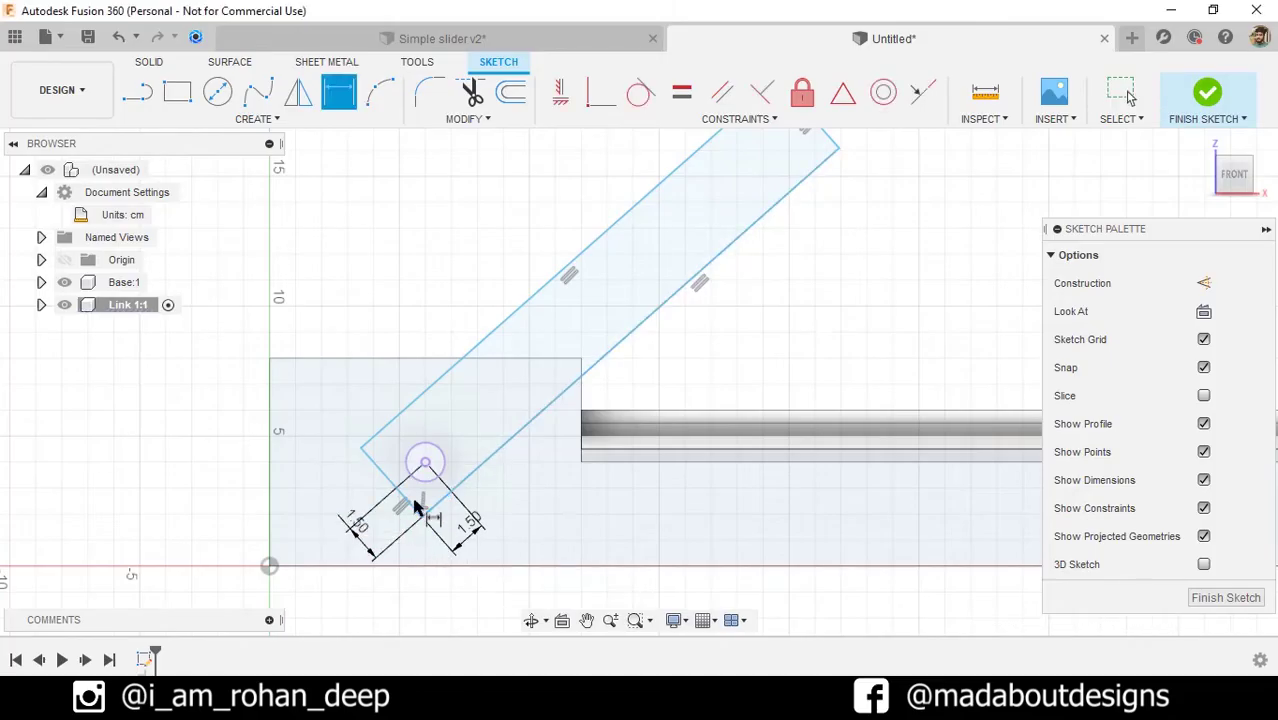
Step: Dimension the rectangle's short edge to 3 cm
left_click(397, 487)
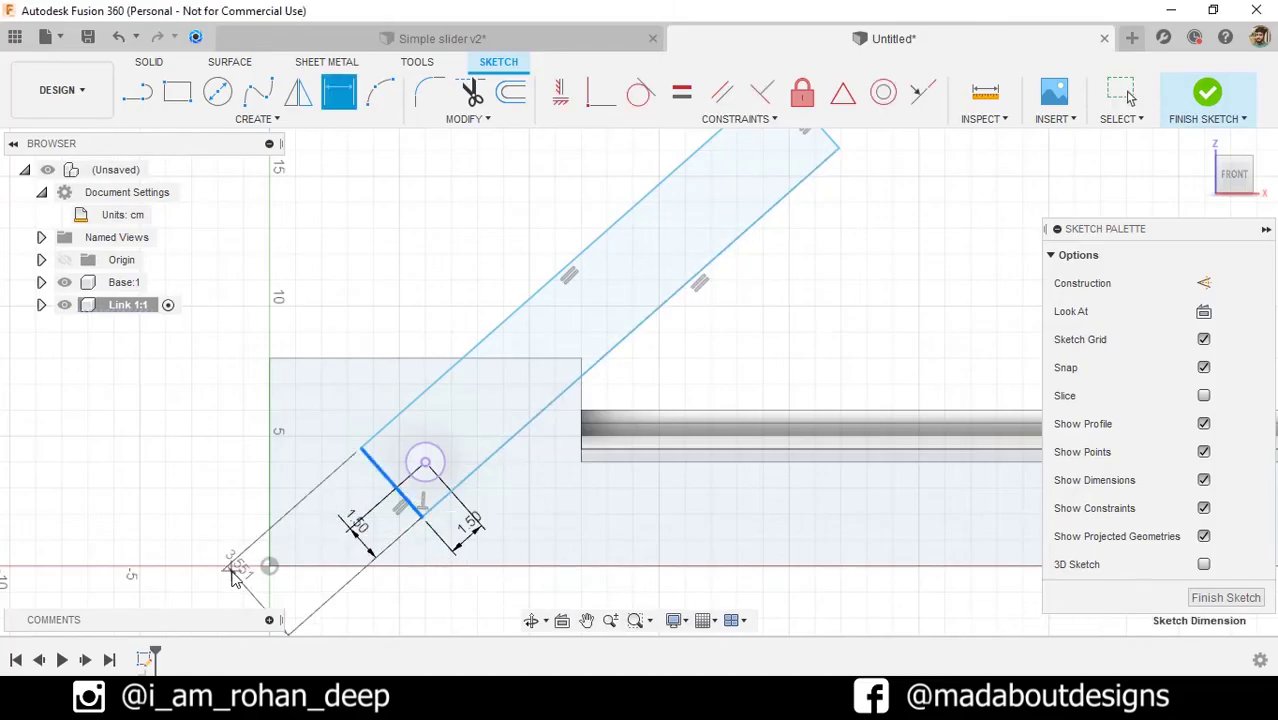
left_click(236, 570)
type("3")
key("Return")
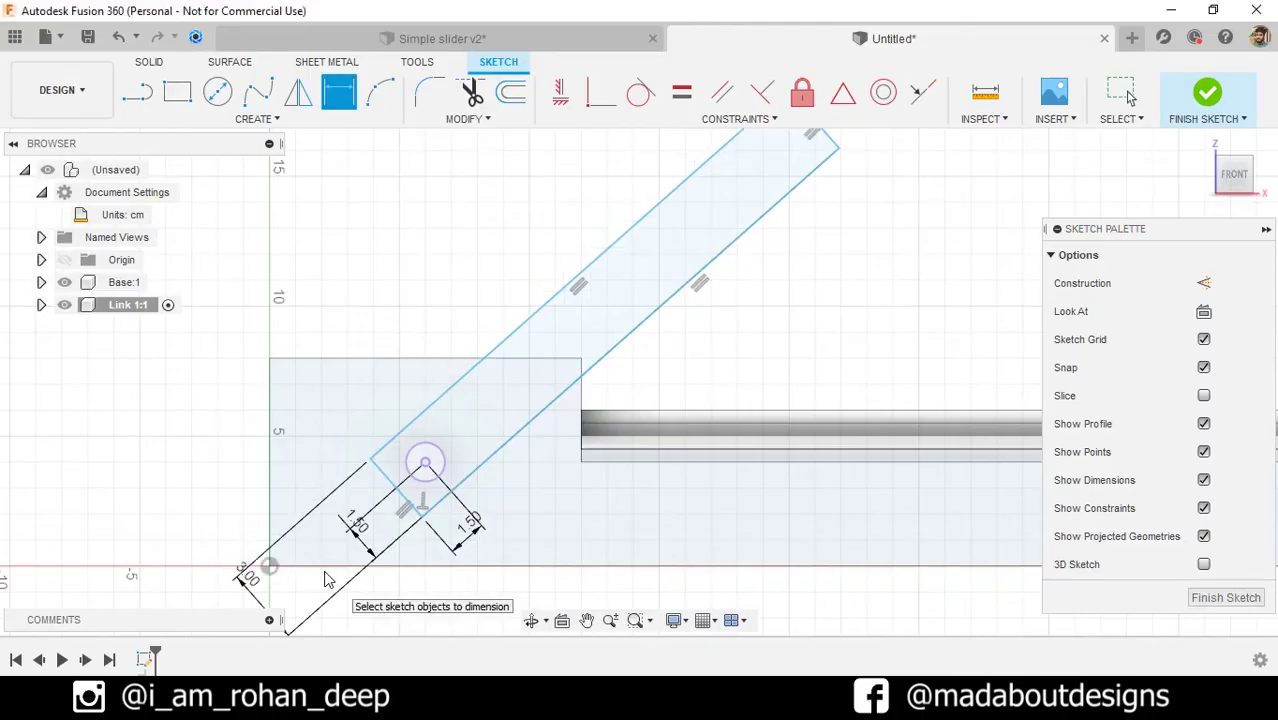
Step: Dimension the rectangle's long edge to 16 cm
scroll(384, 402, "down", 2)
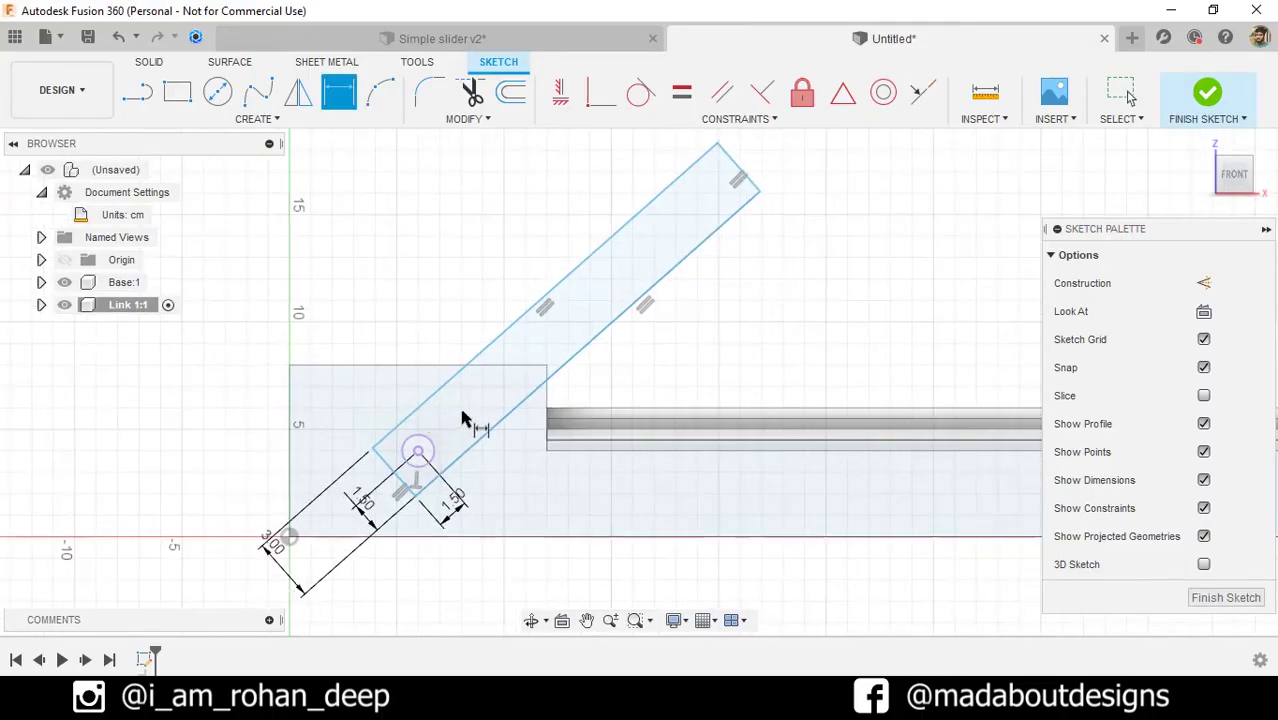
mouse_move(463, 420)
middle_mouse_down()
mouse_move(330, 475)
mouse_move(340, 517)
middle_mouse_up()
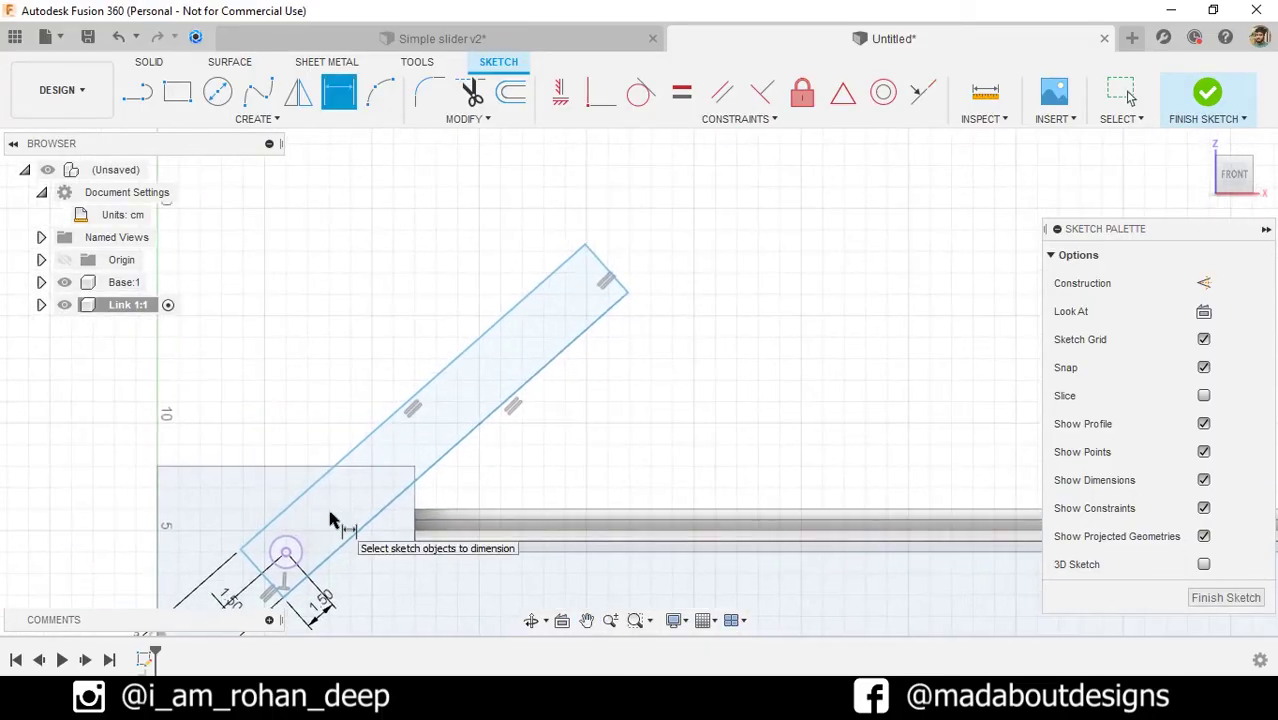
left_click(350, 461)
left_click(330, 418)
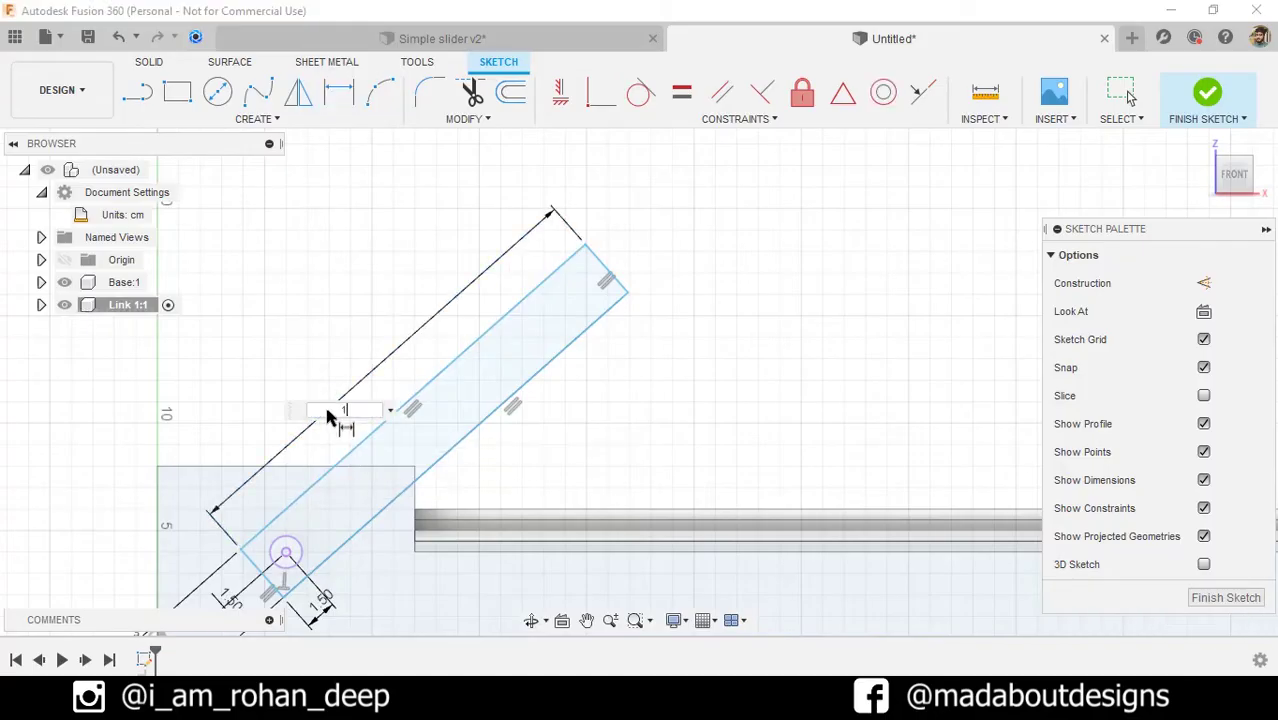
key("Return")
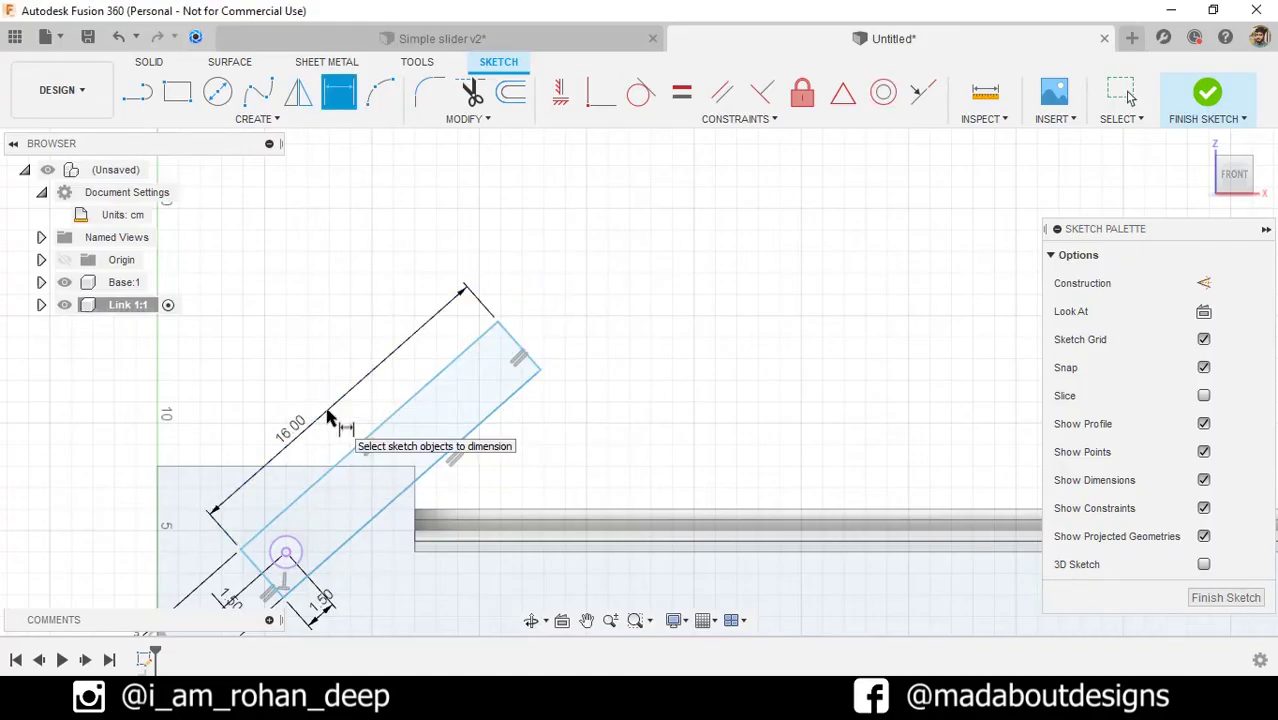
Step: Draw a 1.5 cm diameter circle inside the rectangle near its upper end
left_click(218, 93)
scroll(463, 295, "up", 2)
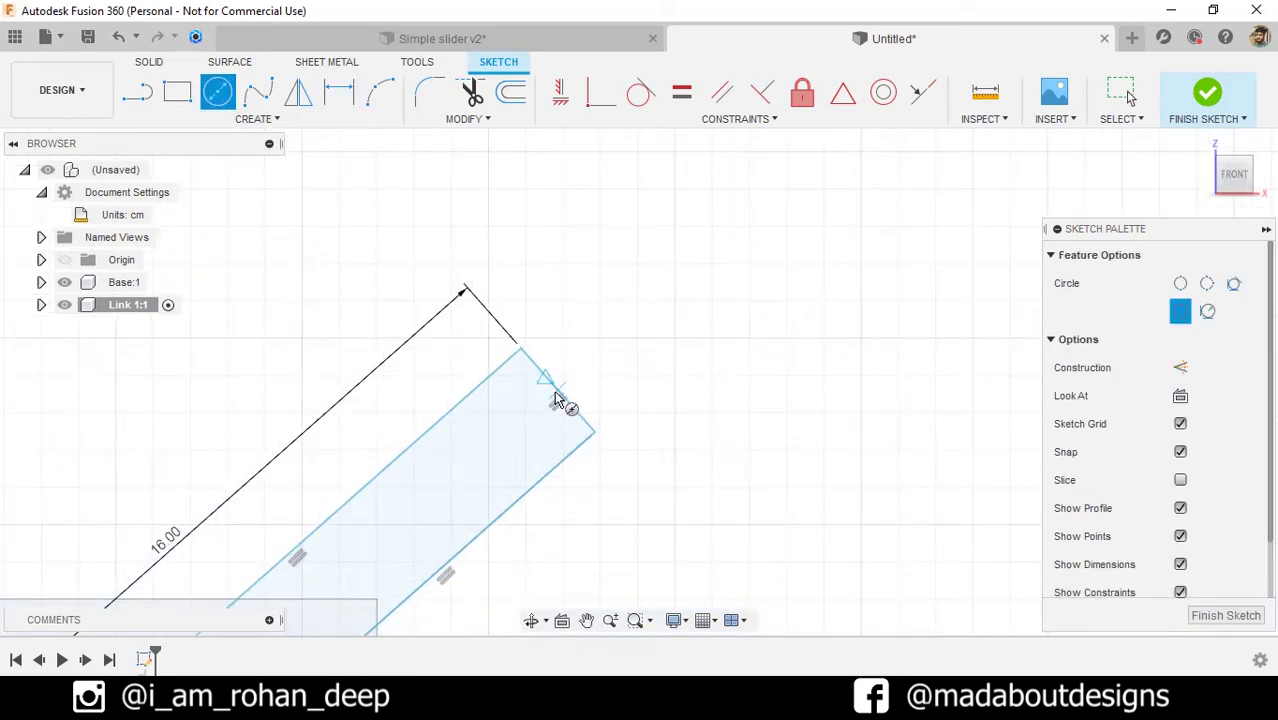
left_click(510, 425)
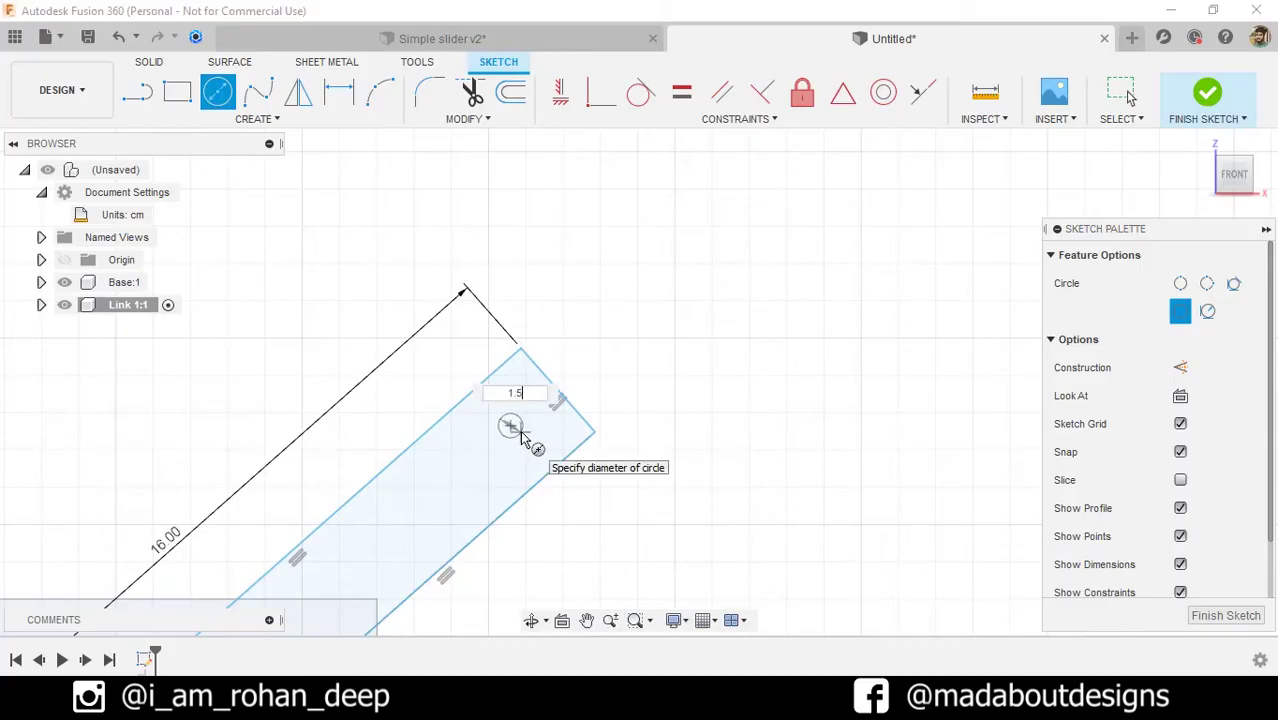
type("1.5")
key("Return")
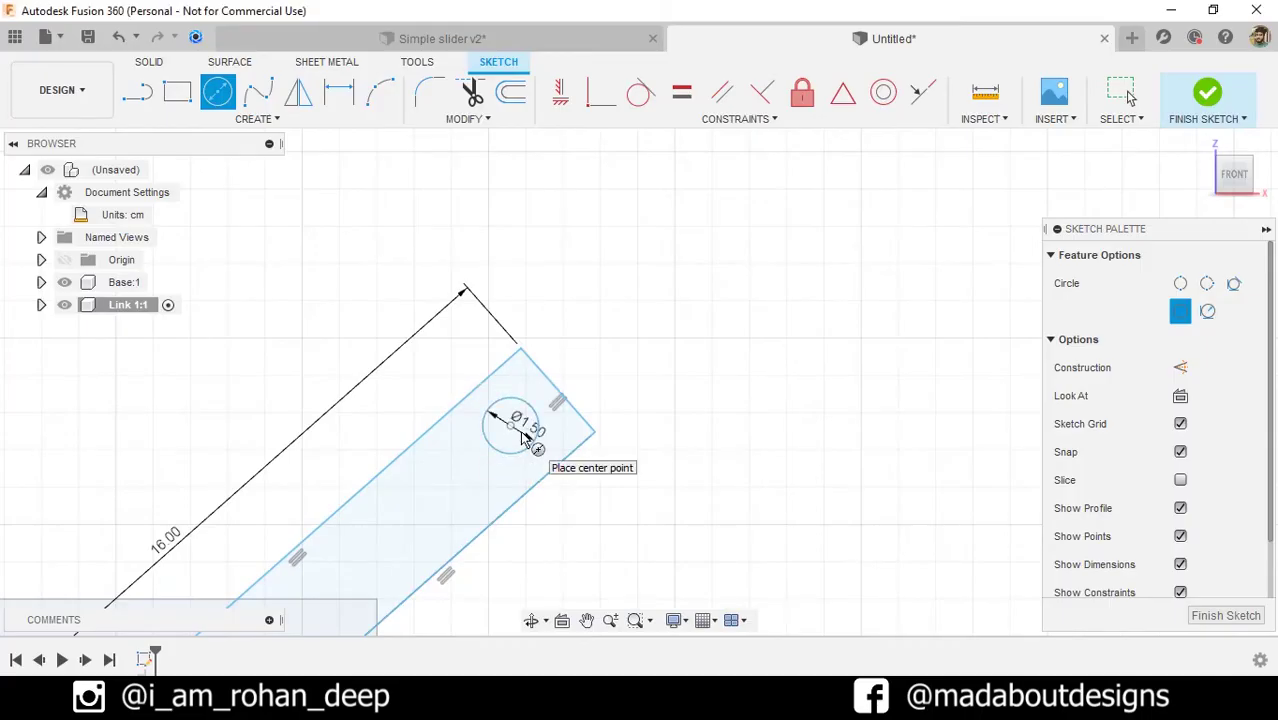
Step: Dimension the new circle's centre 1.5 cm from the rectangle's upper short edge
key("d")
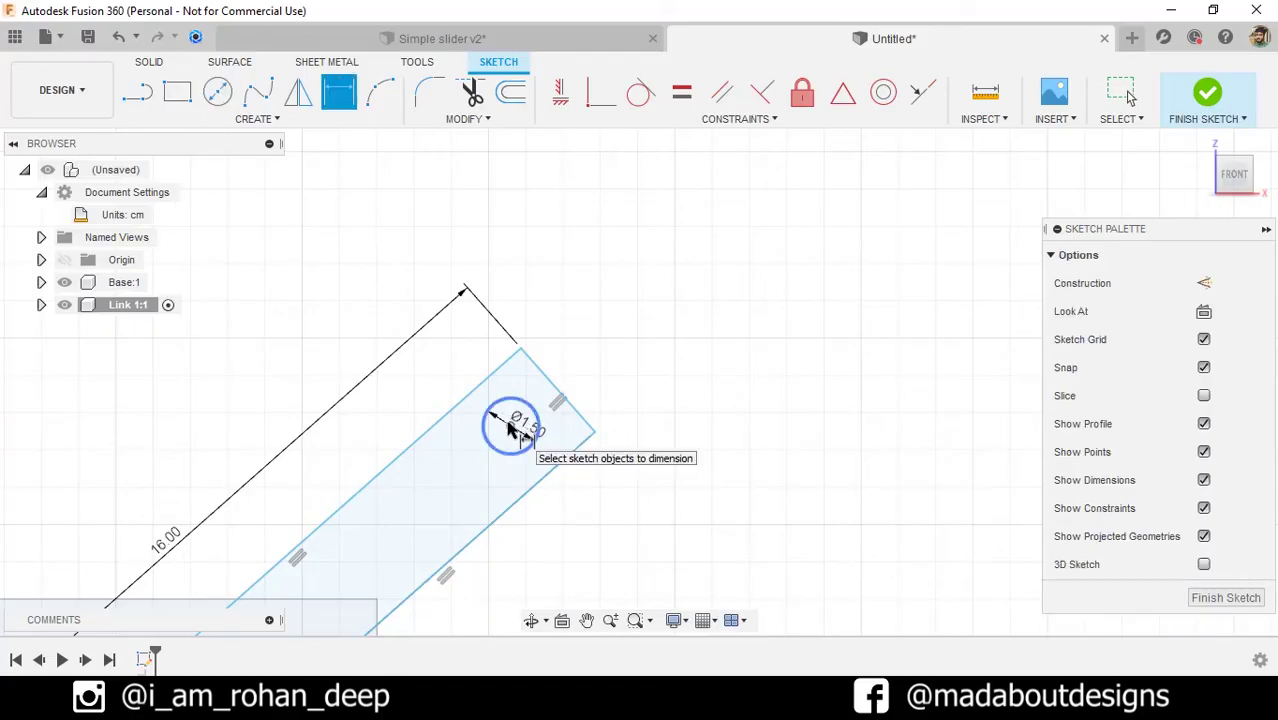
left_click(510, 426)
left_click(579, 410)
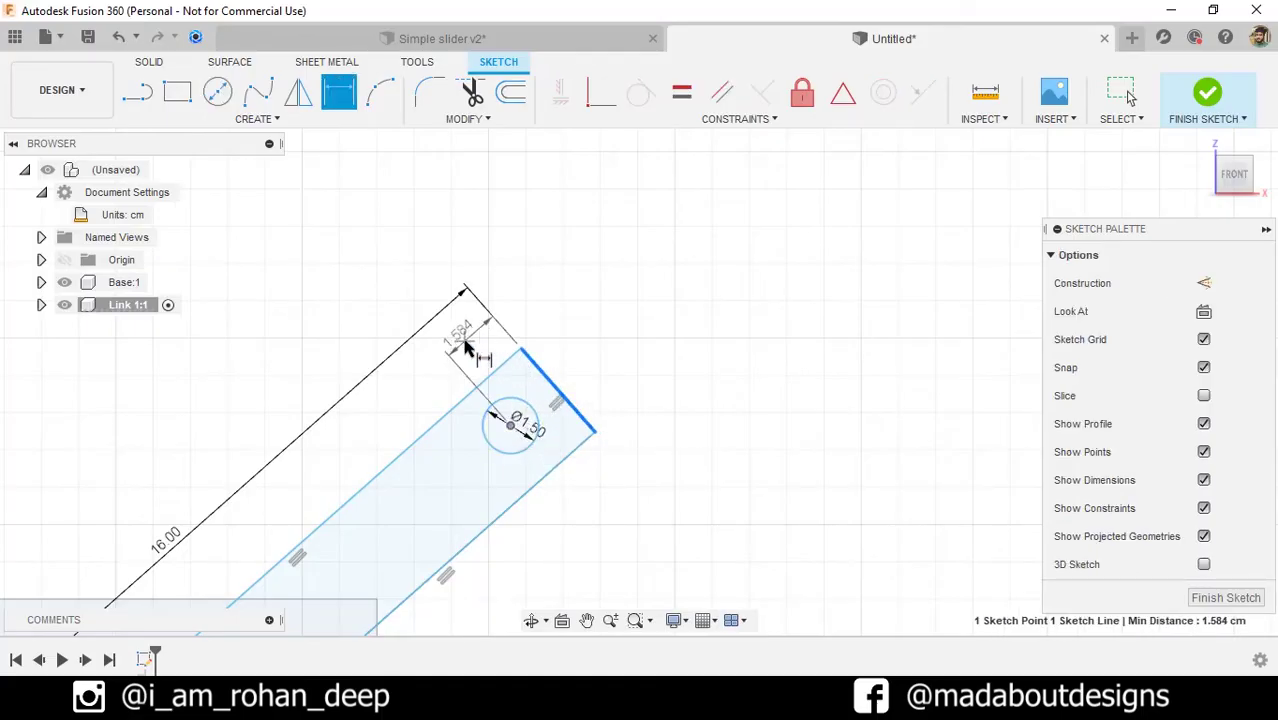
left_click(465, 345)
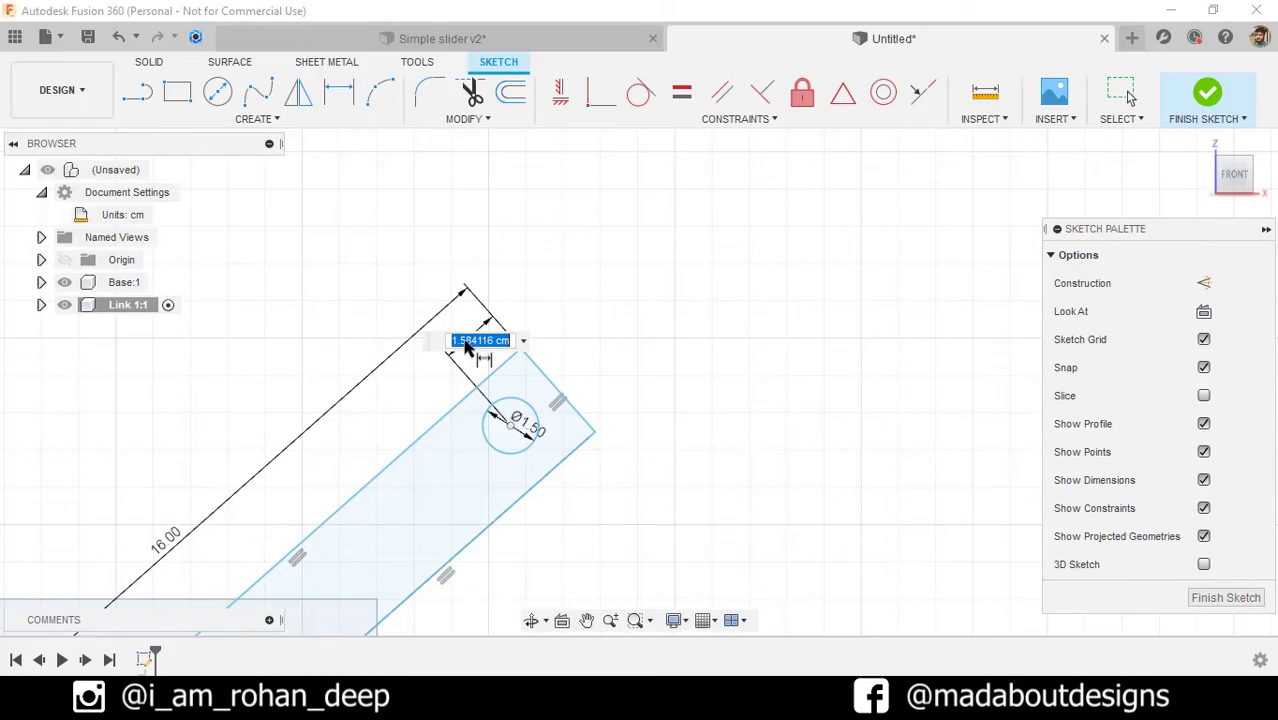
key("Return")
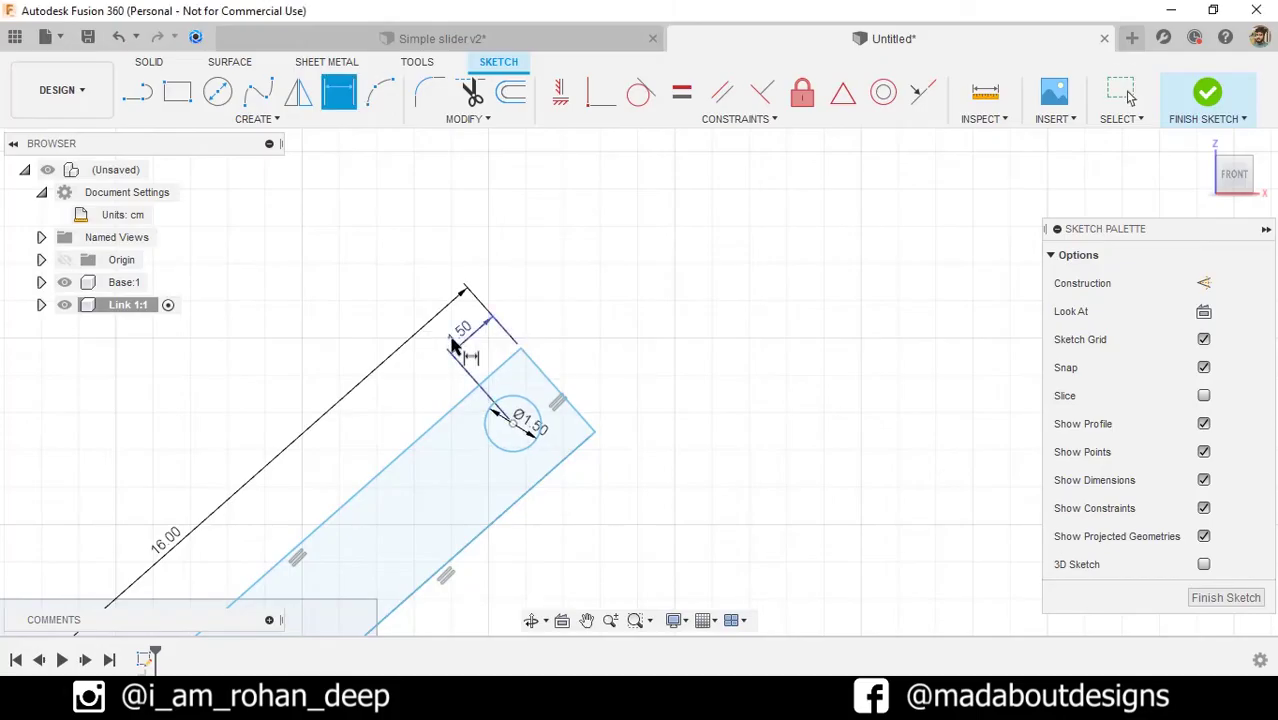
Step: Dimension the upper circle's centre 1.5 cm from the rectangle's lower long edge and finish the sketch
left_click(510, 426)
left_click(562, 462)
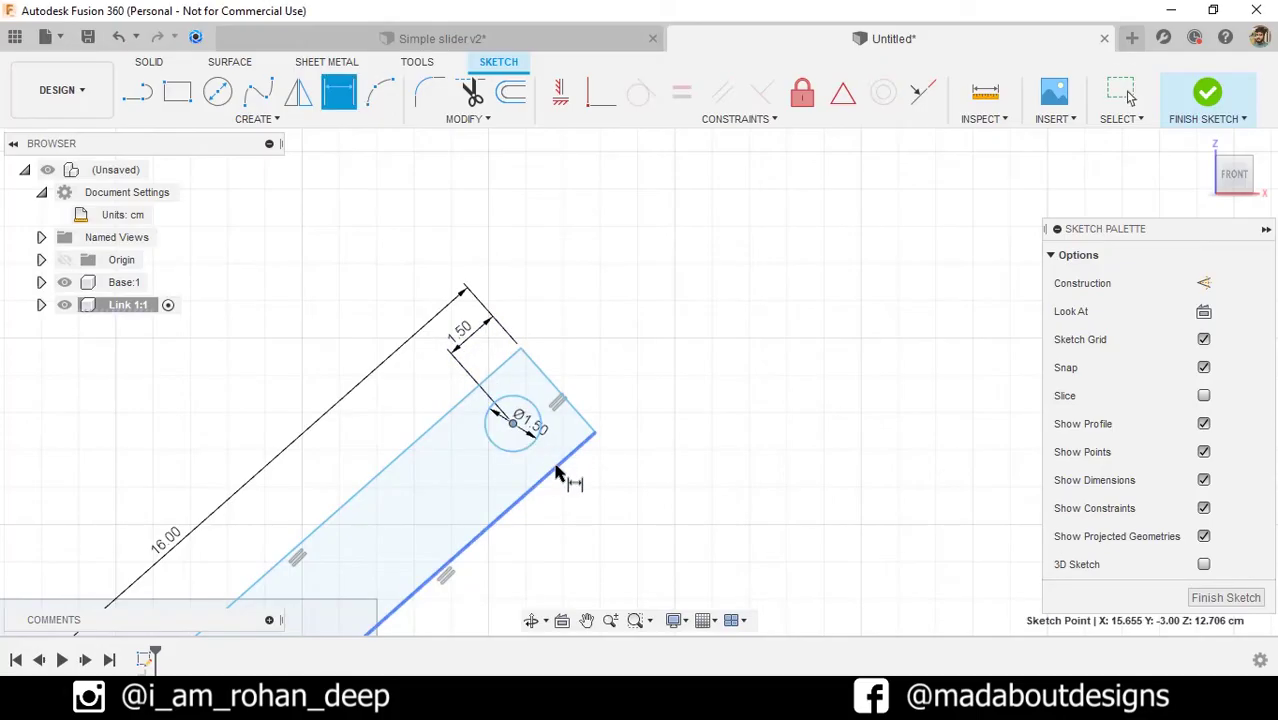
left_click(668, 380)
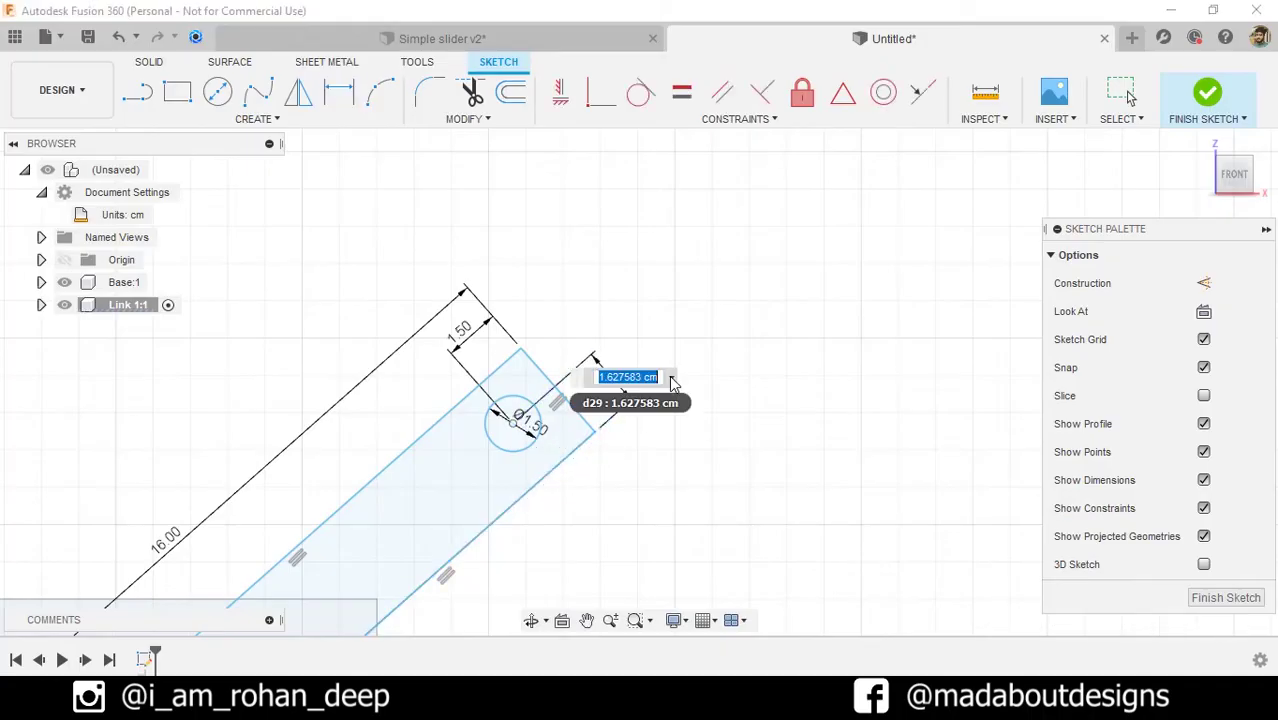
type("1.5")
key("Return")
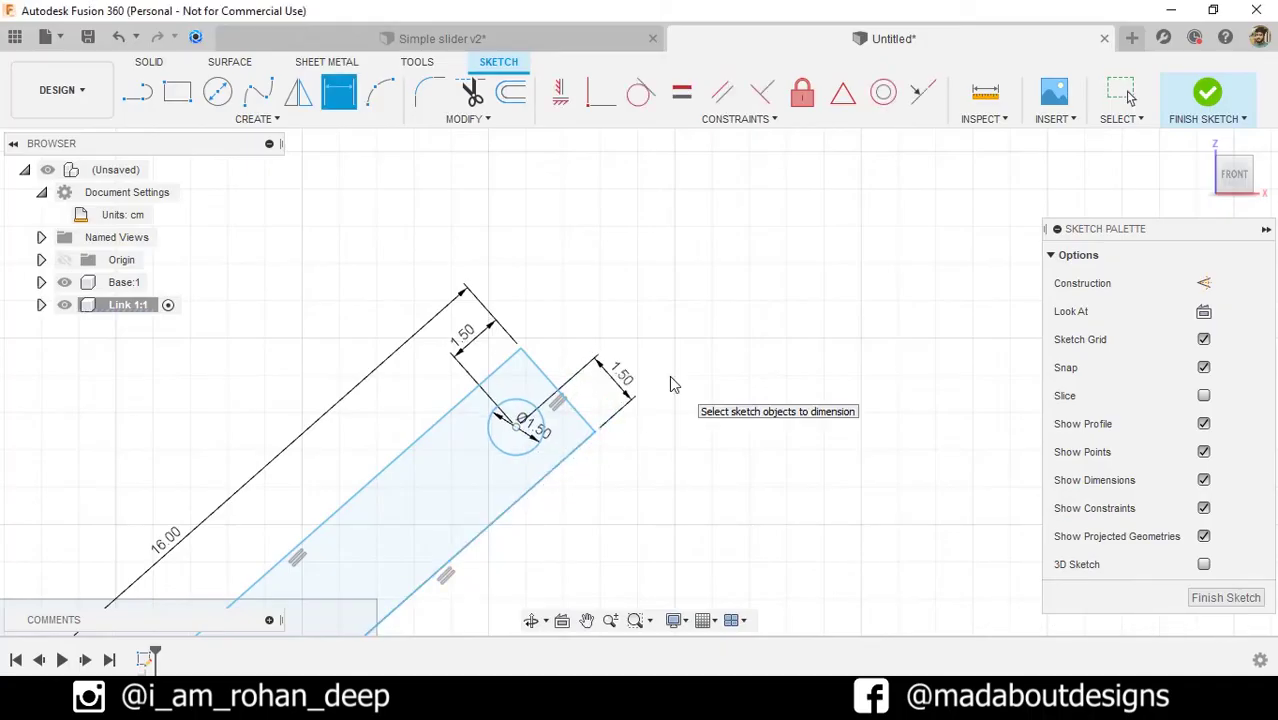
scroll(671, 386, "down", 2)
left_click(1210, 95)
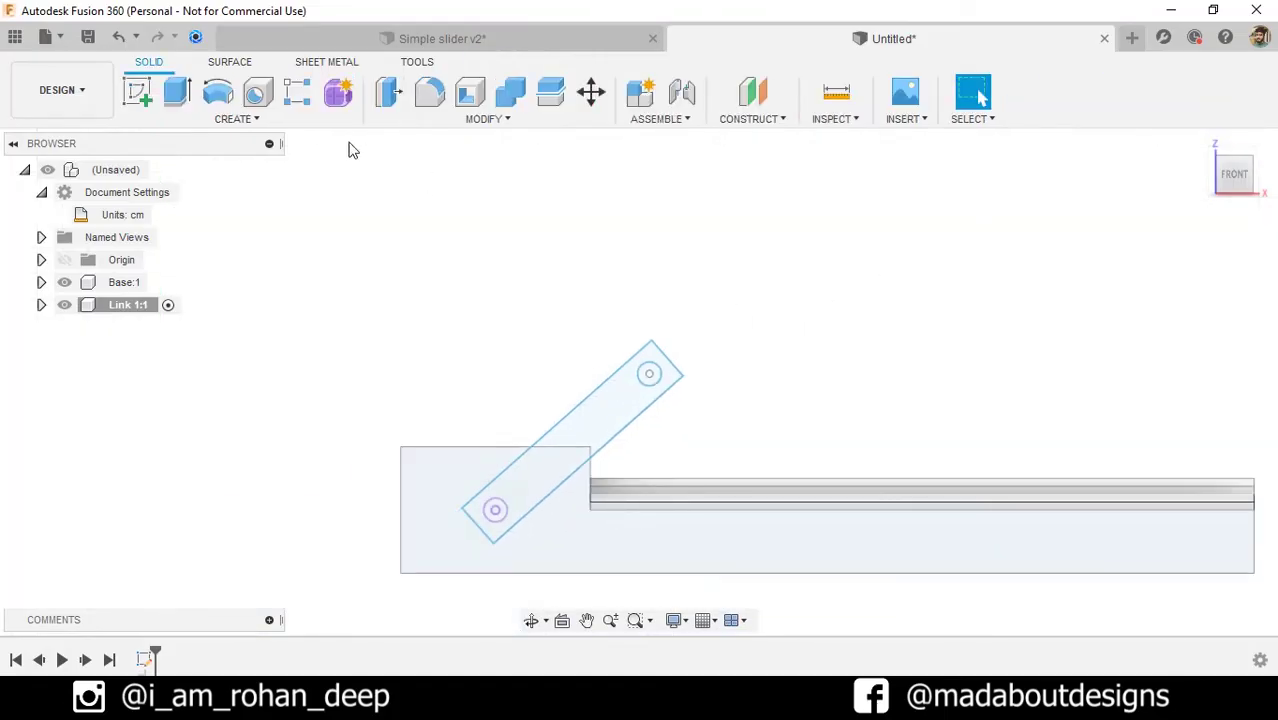
Step: Extrude both regions of the link profile 1 cm as a new body, leaving the two circles open as holes
left_click(182, 93)
middle_click_drag(462, 274, 494, 339, "shift")
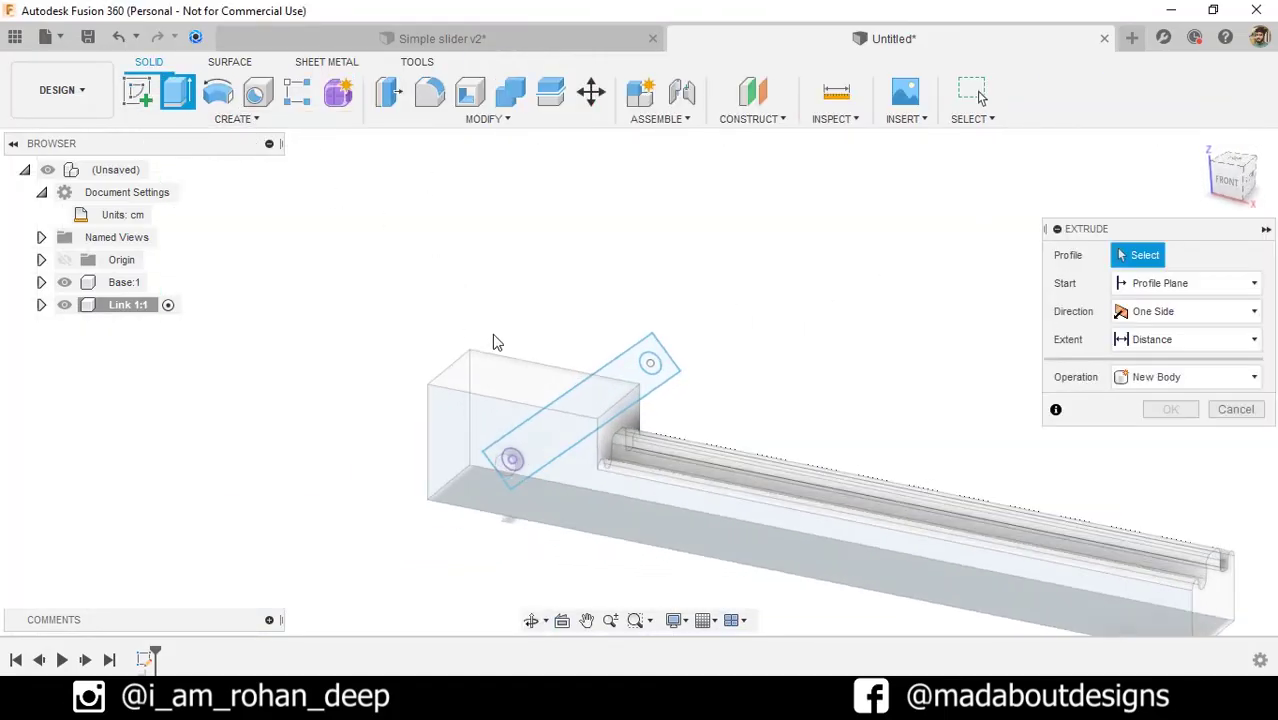
left_click(595, 400)
left_click(560, 445)
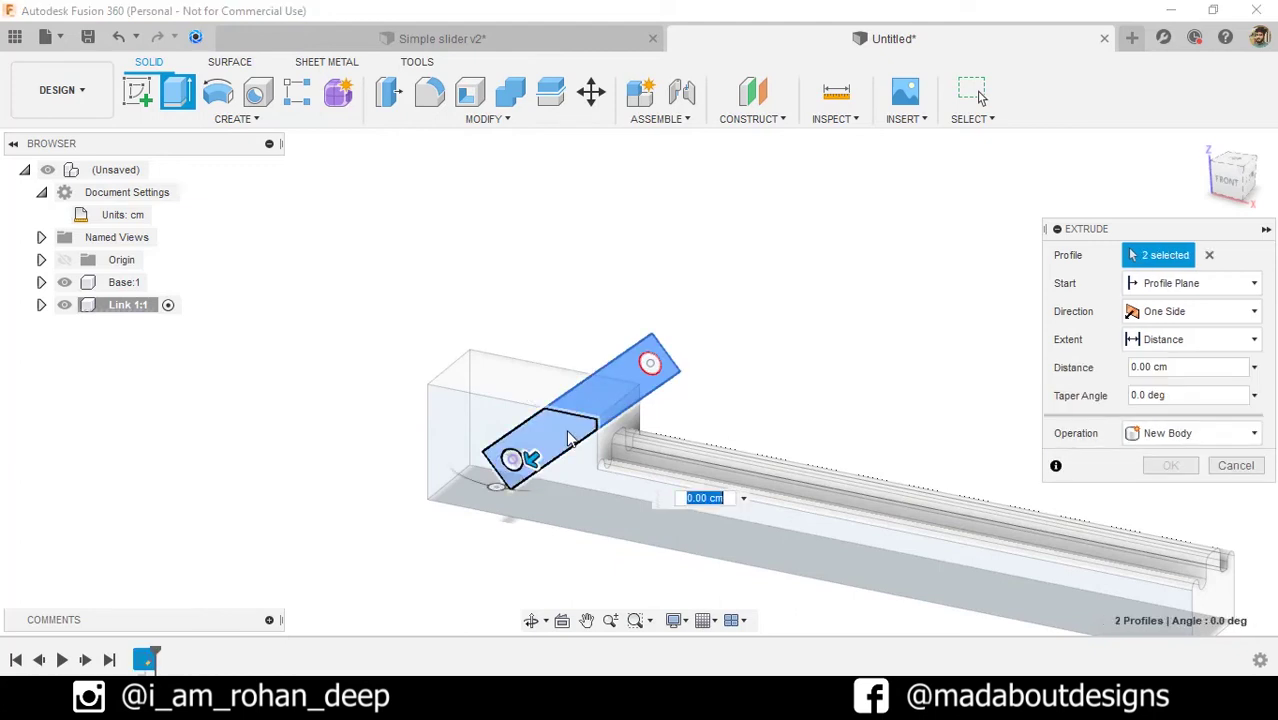
scroll(522, 465, "up", 2)
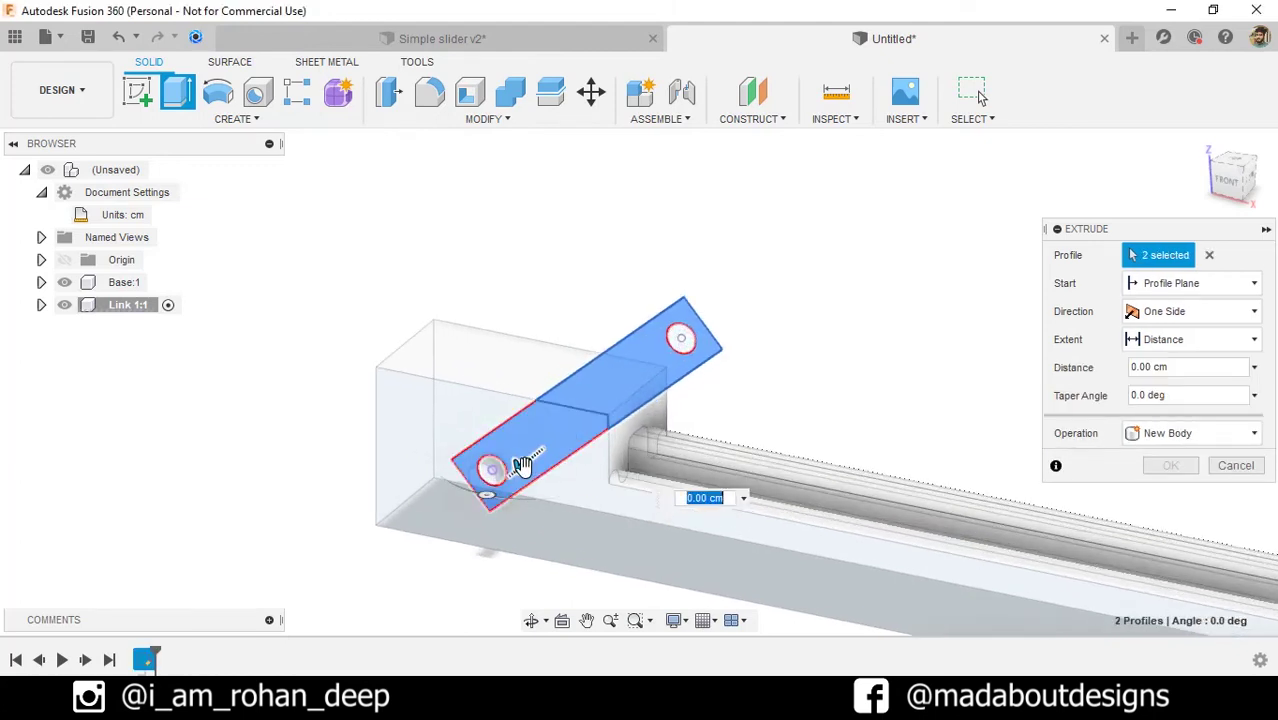
type("1")
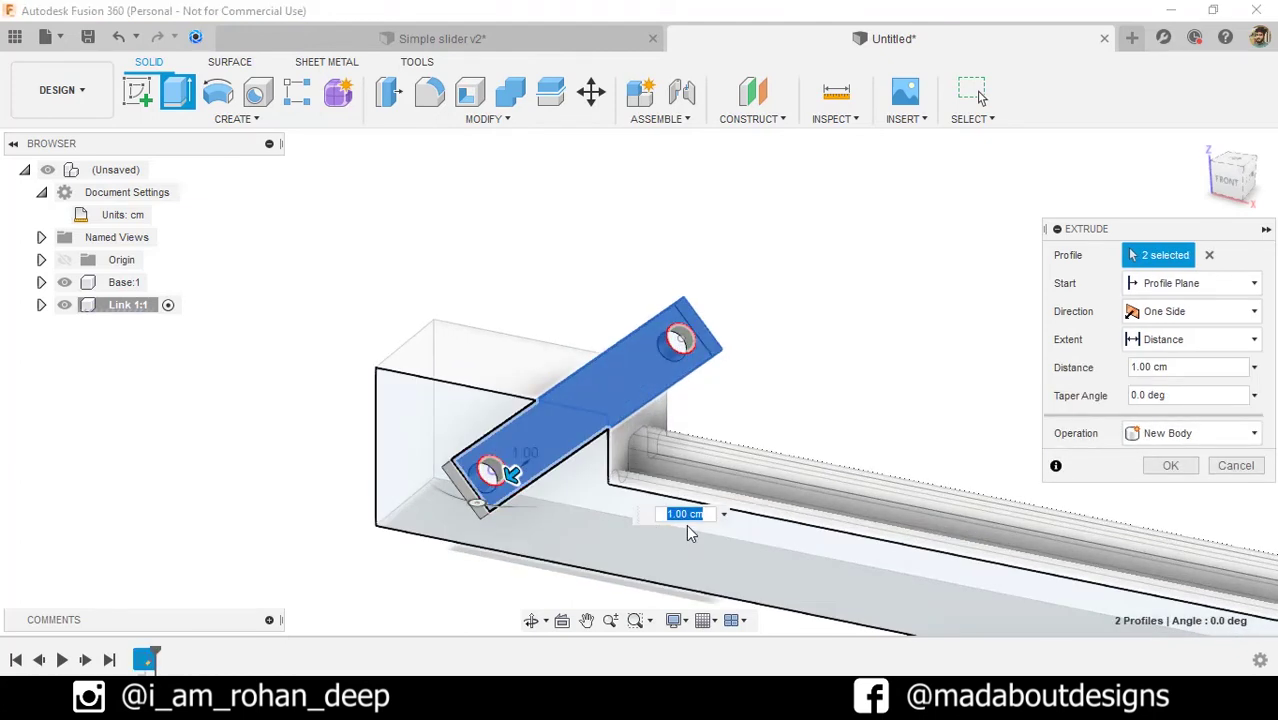
mouse_move(585, 484)
middle_mouse_down("shift")
mouse_move(528, 508)
mouse_move(568, 491)
middle_mouse_up("shift")
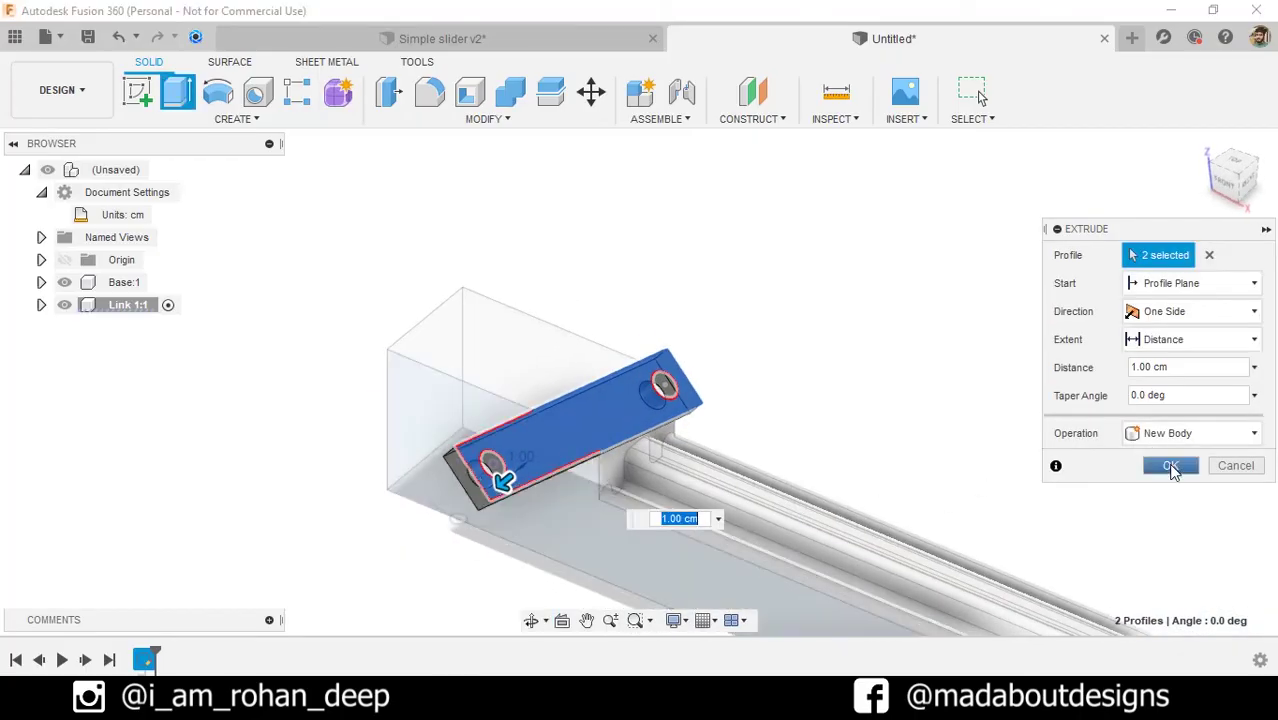
left_click(1173, 468)
mouse_move(973, 448)
middle_mouse_down("shift")
mouse_move(996, 422)
mouse_move(995, 442)
middle_mouse_up("shift")
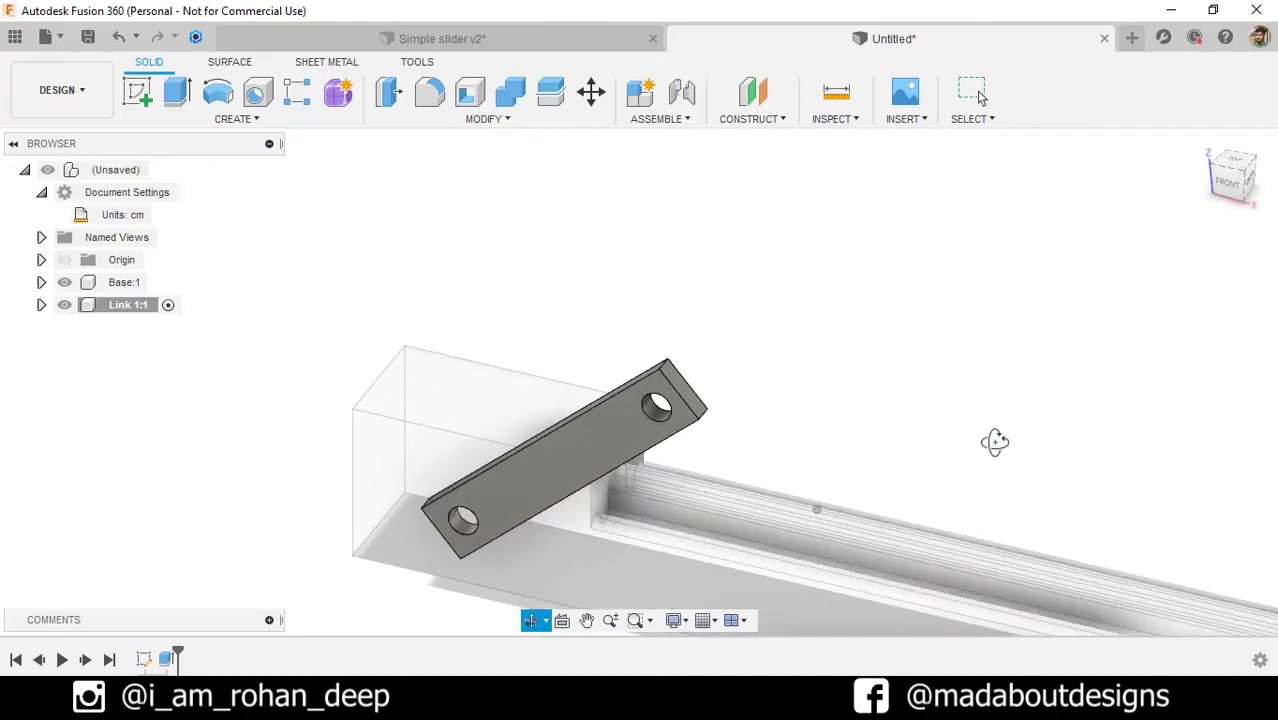
Step: Make Sketch1 of the Link 1 component visible again
left_click(41, 305)
left_click(58, 372)
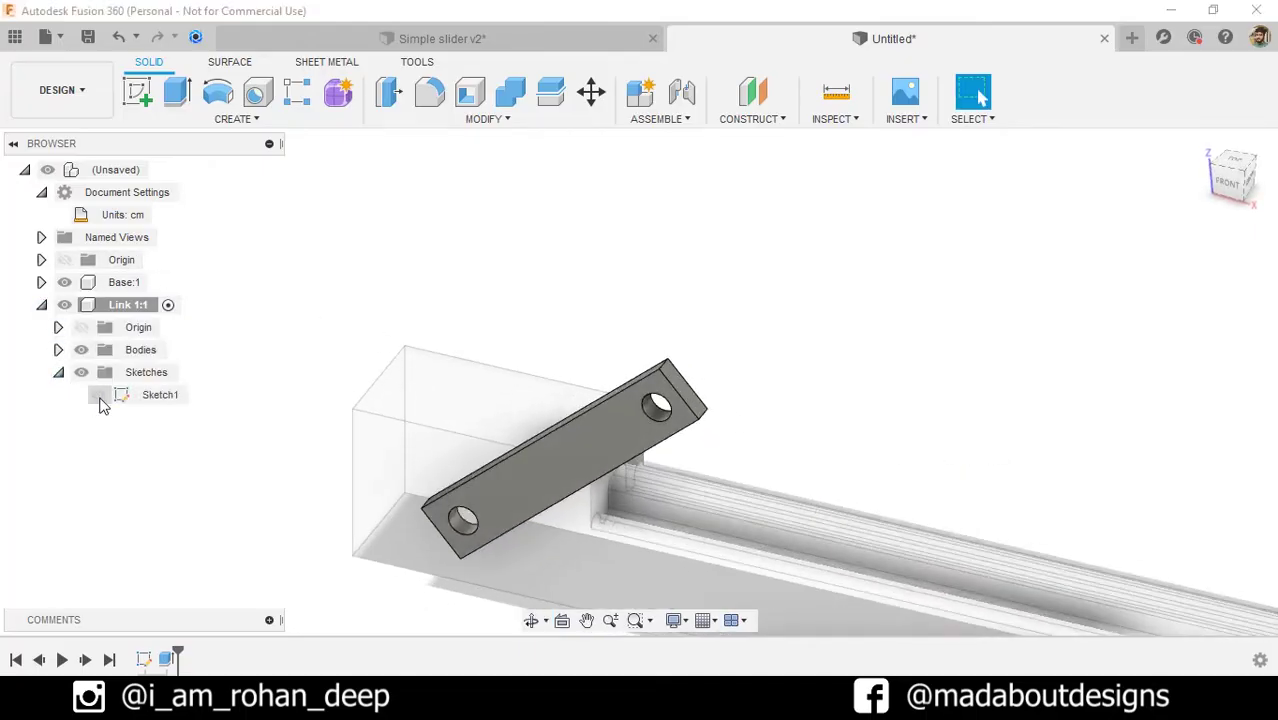
left_click(98, 395)
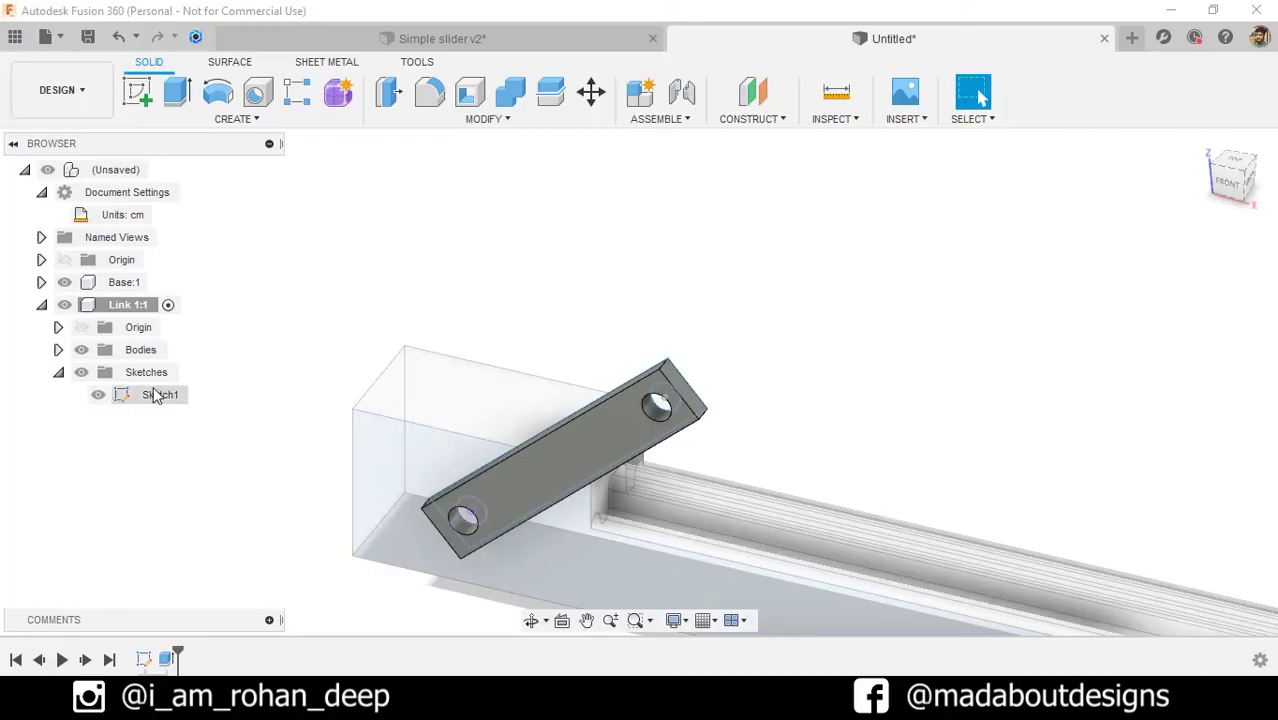
Step: Extrude the upper hole's circle 2 cm as a pin joined to the link, and hide Sketch1
left_click(178, 100)
middle_click_drag(722, 499, 726, 424, "shift")
left_click(630, 328)
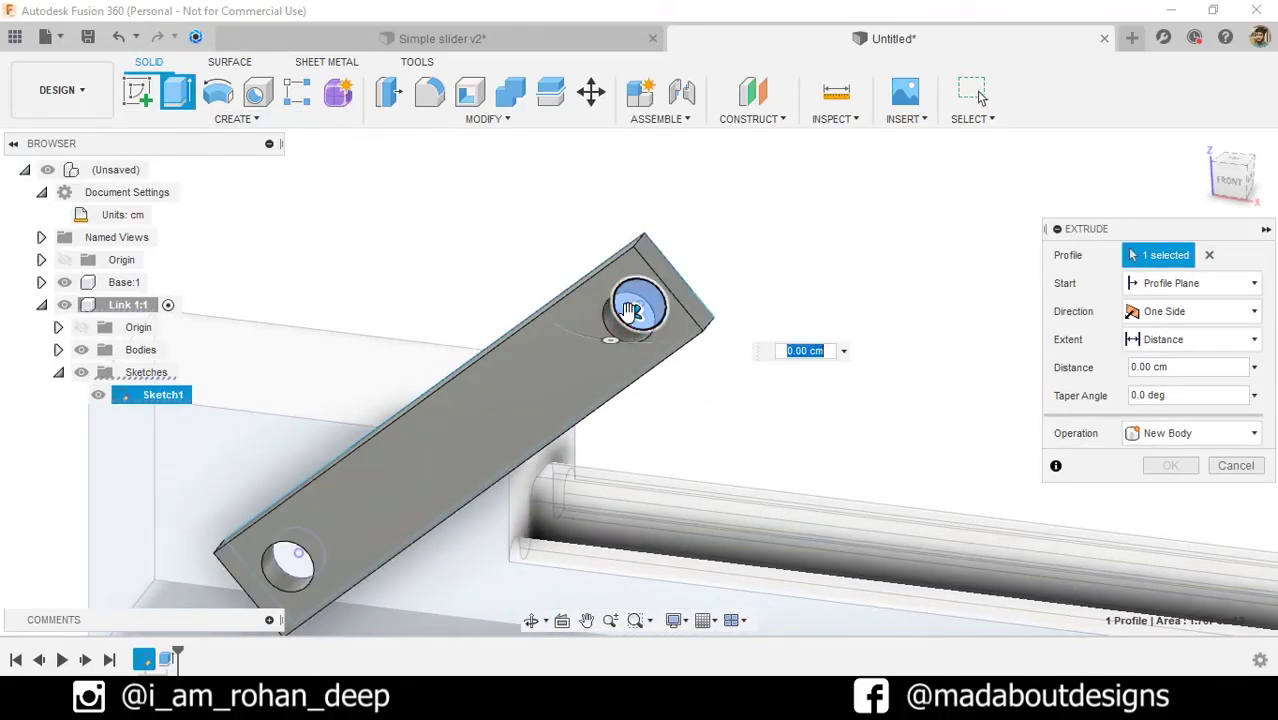
type("2")
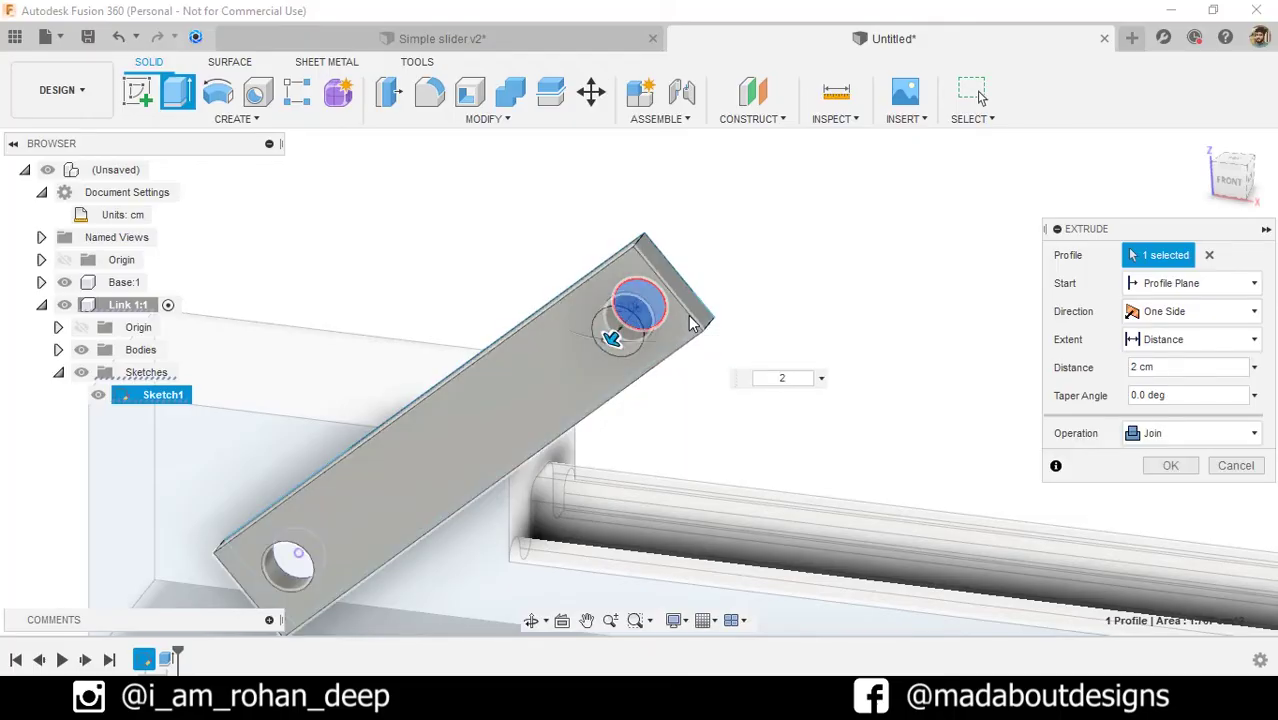
middle_click_drag(693, 319, 810, 302, "shift")
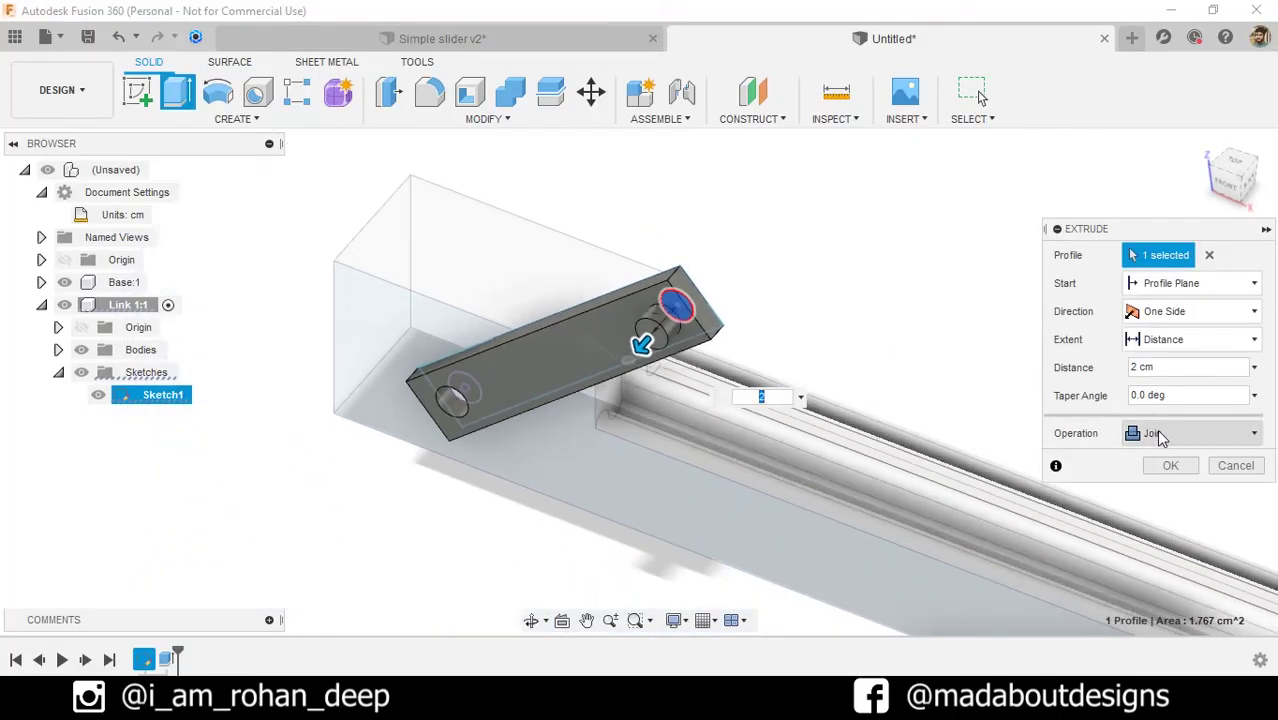
left_click(1172, 466)
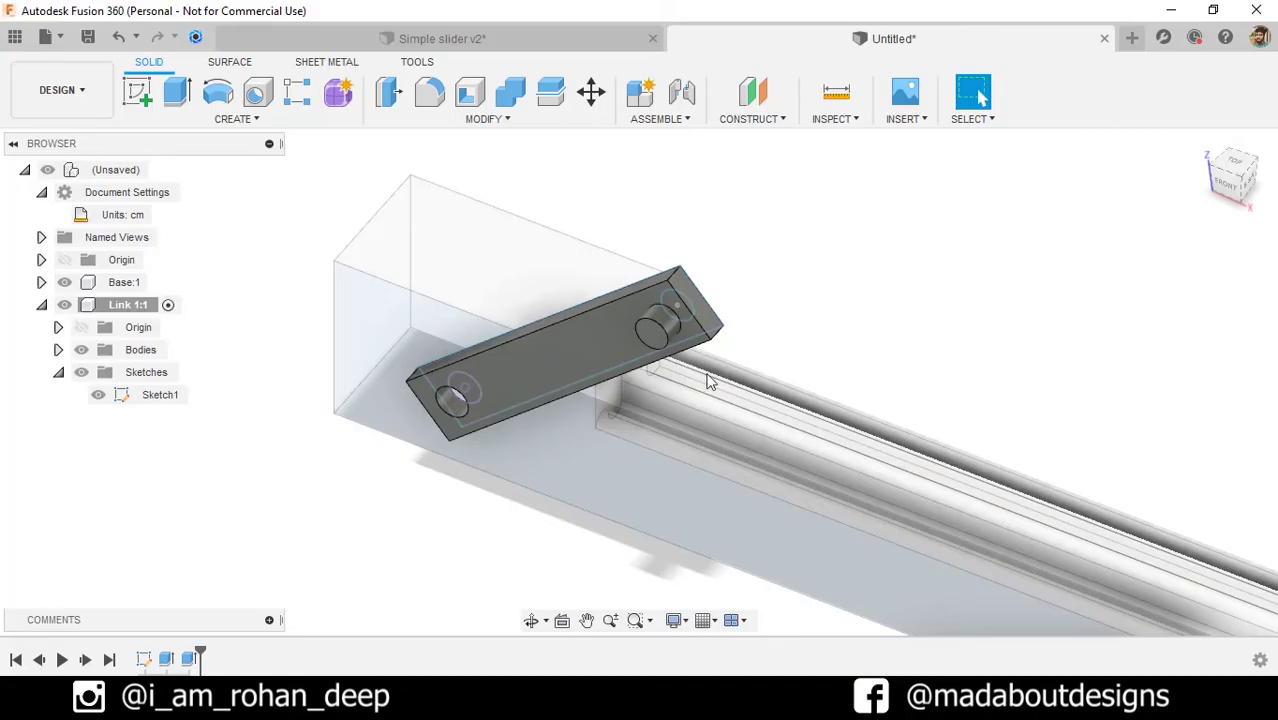
left_click(98, 396)
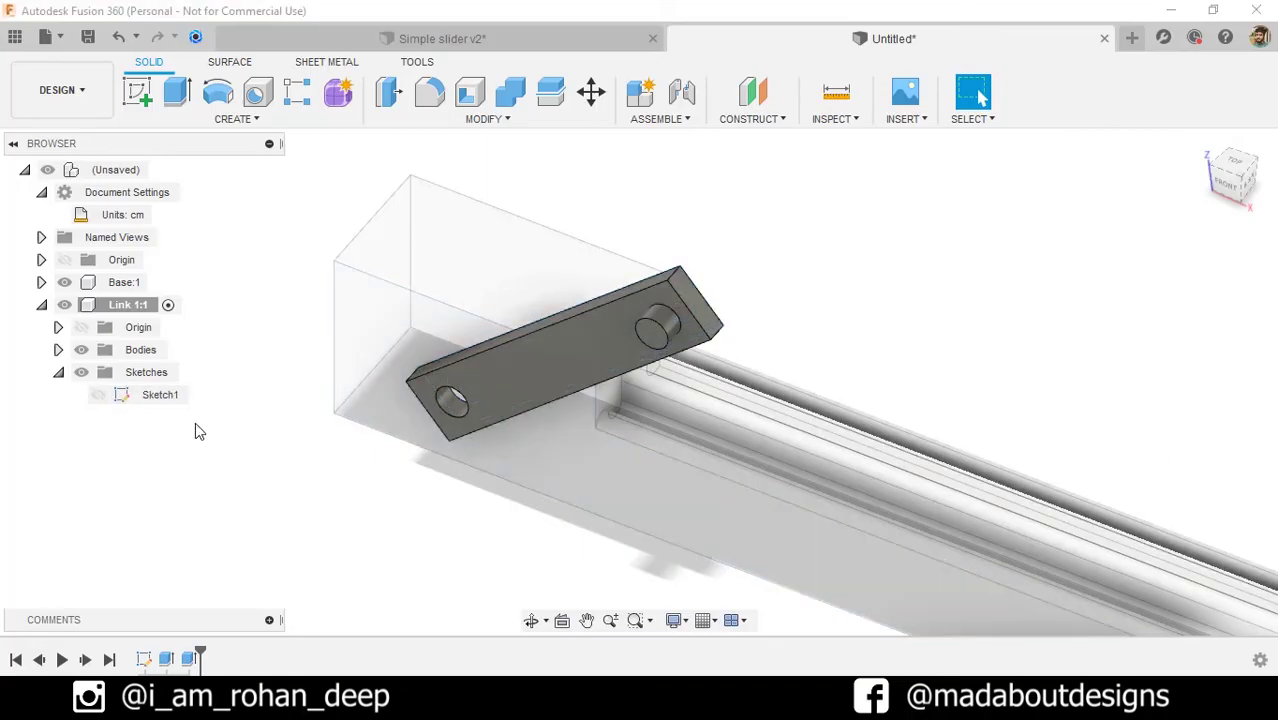
Step: Fillet the four short corner edges at both ends of Link 1 with a 1.5 cm radius
left_click(484, 119)
left_click(425, 170)
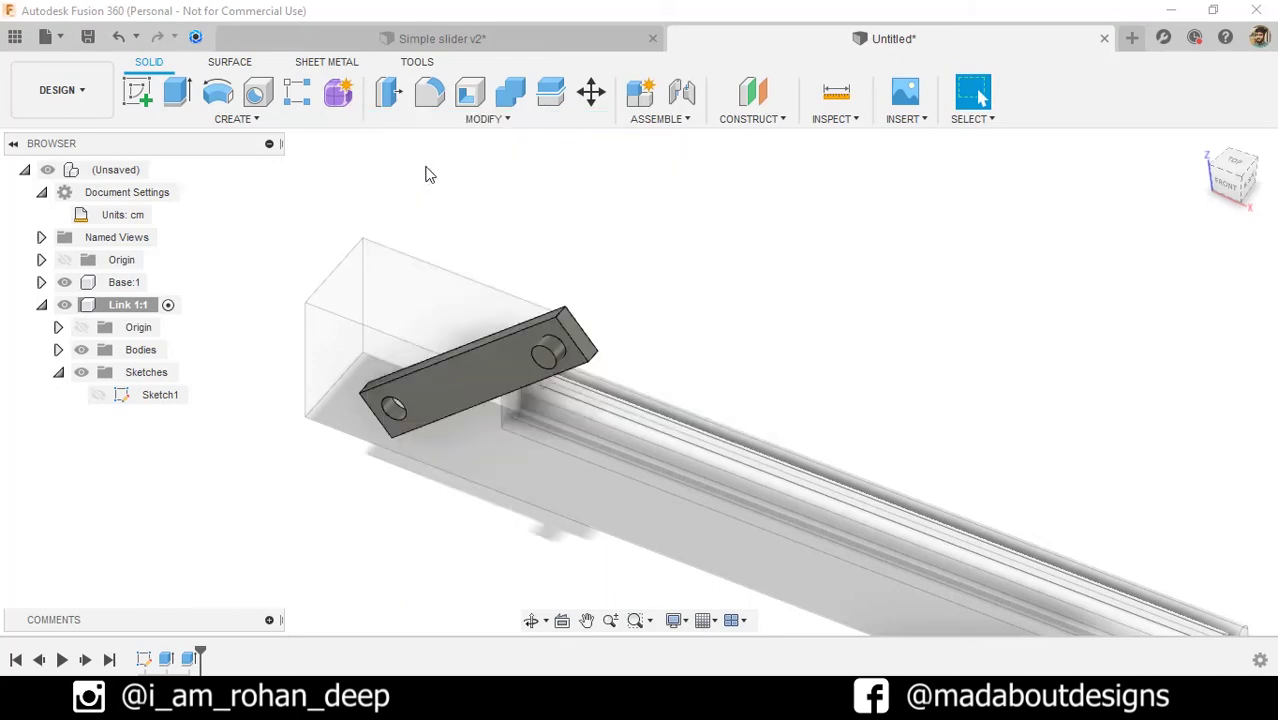
scroll(546, 335, "up", 2)
left_click(570, 318)
left_click(610, 378)
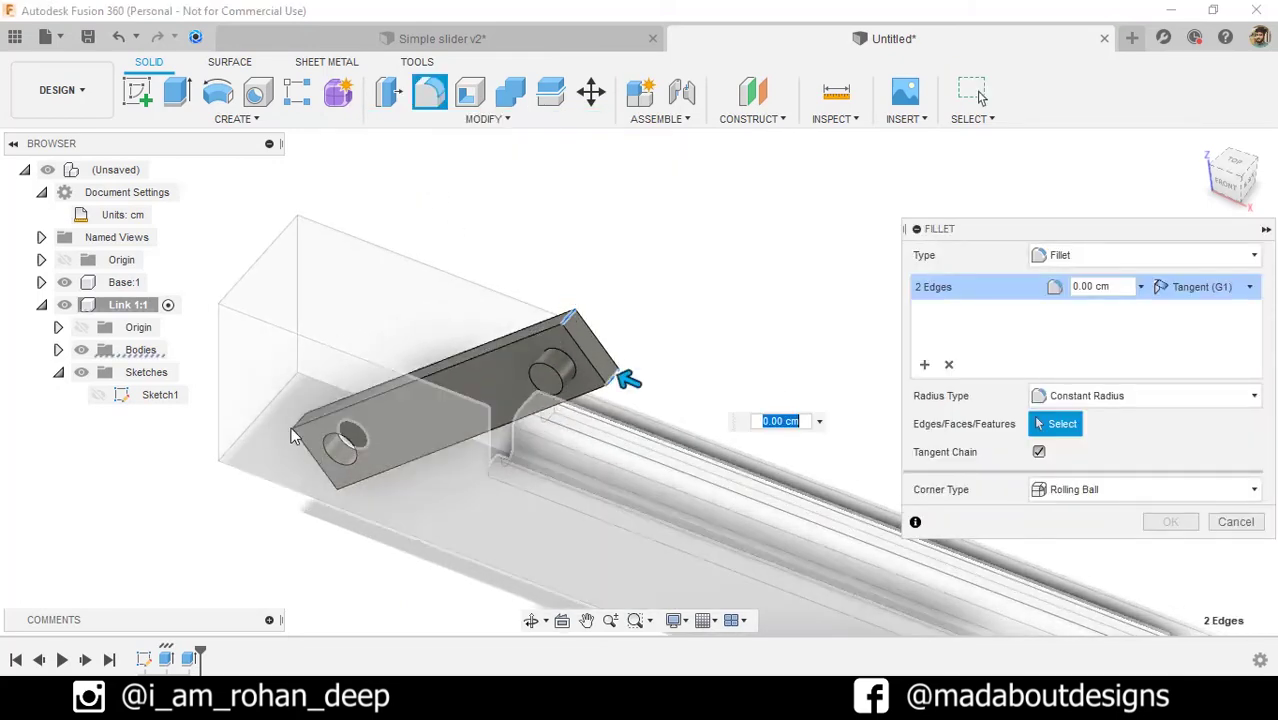
middle_click_drag(292, 436, 330, 420, "shift")
left_click(292, 448)
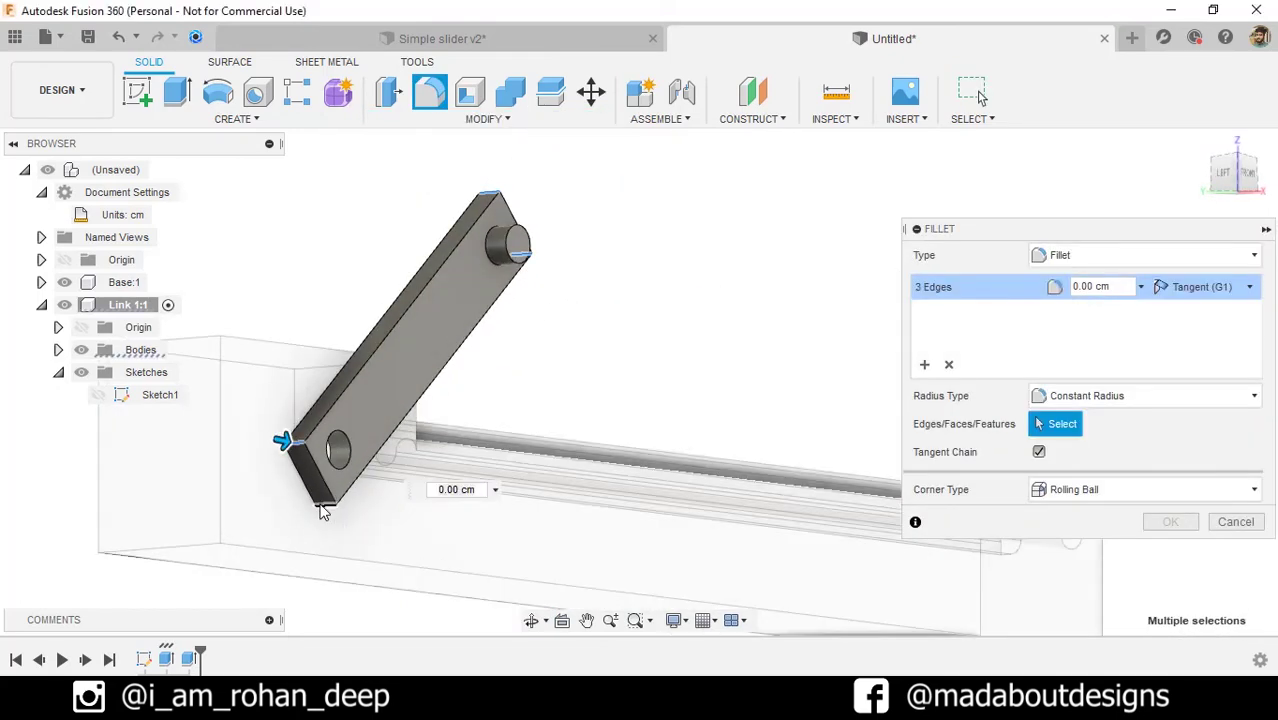
left_click(322, 506)
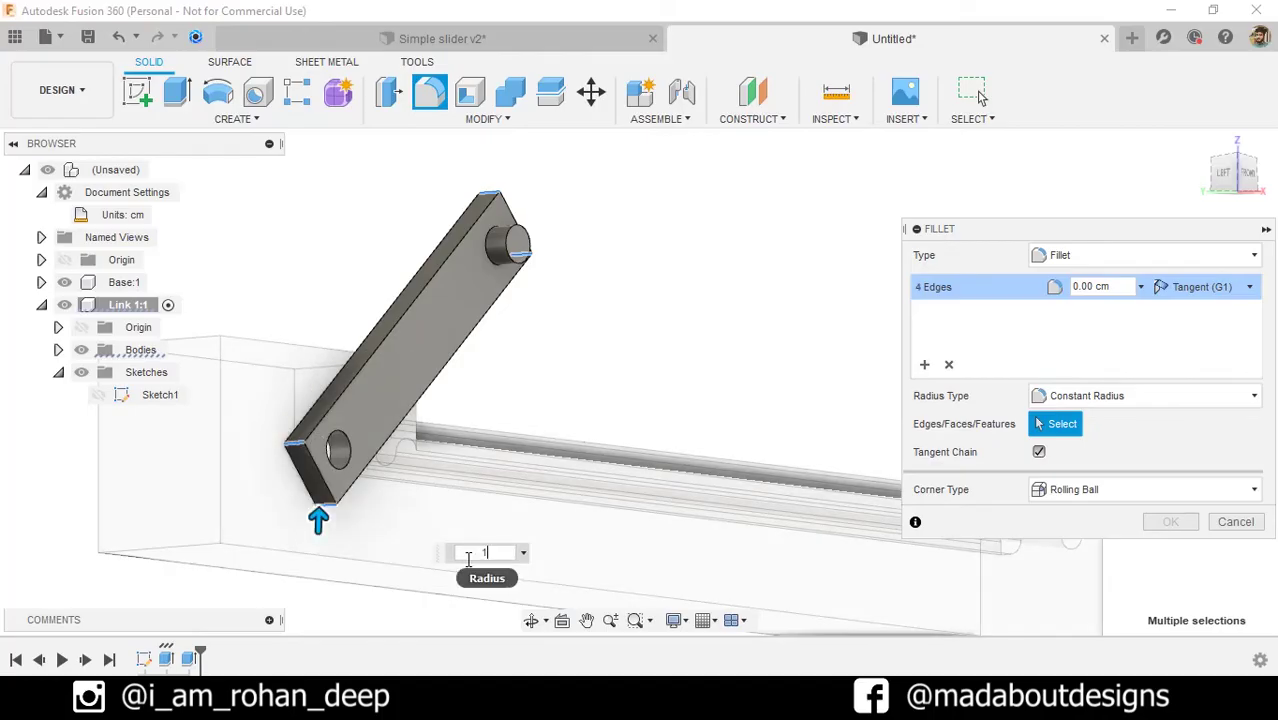
type("1.5")
key("Return")
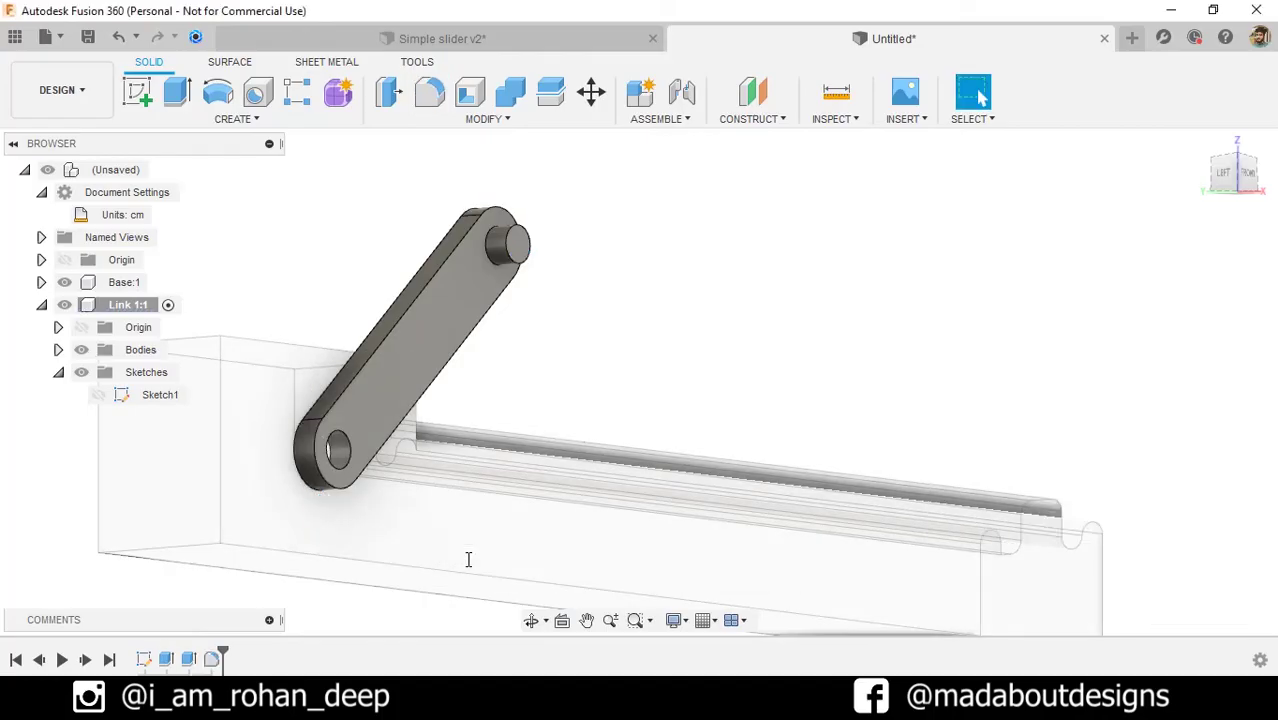
scroll(610, 440, "down", 5)
middle_click_drag(613, 442, 479, 505, "shift")
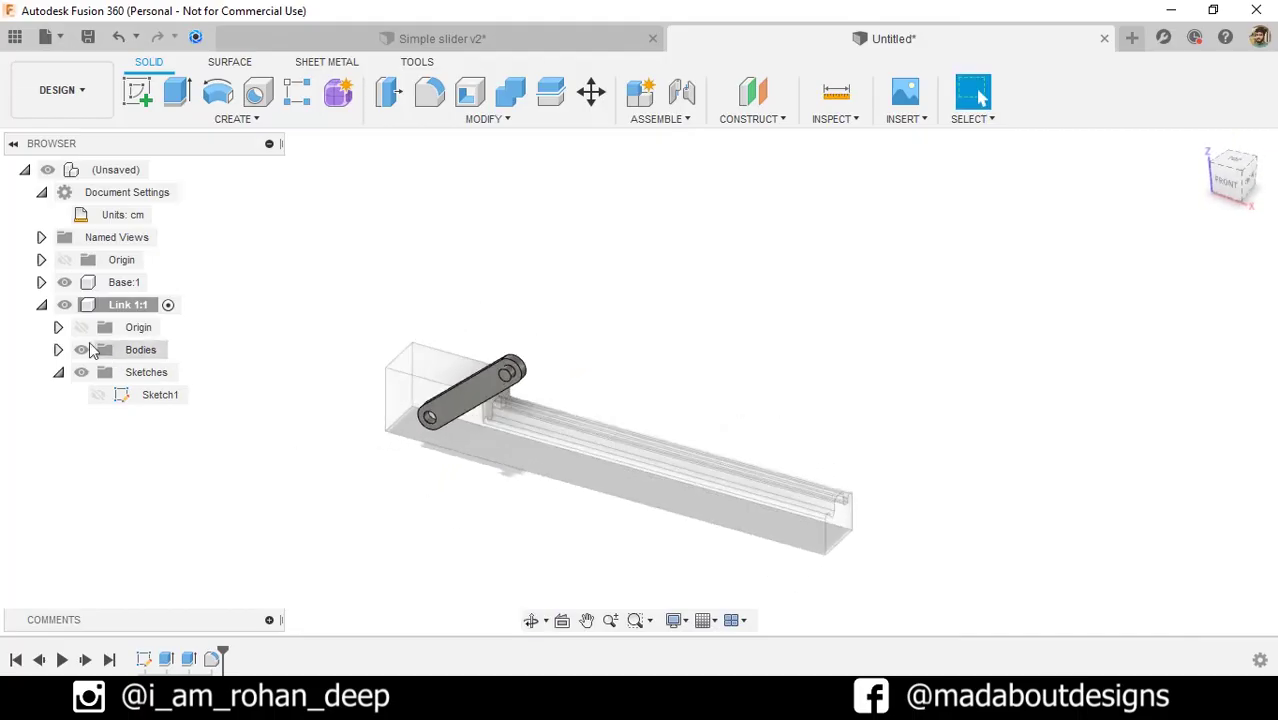
Step: Activate the top-level assembly and create an empty component named Link 2 in it
left_click(41, 304)
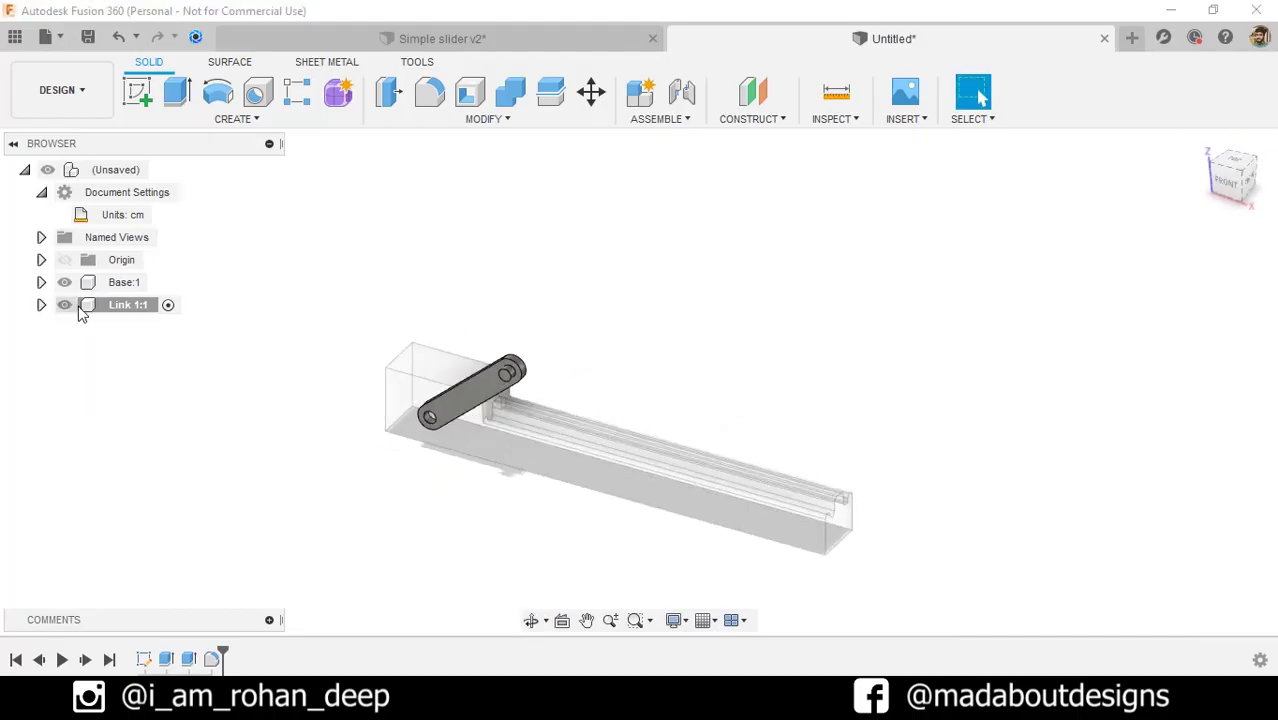
left_click(159, 172)
left_click(650, 93)
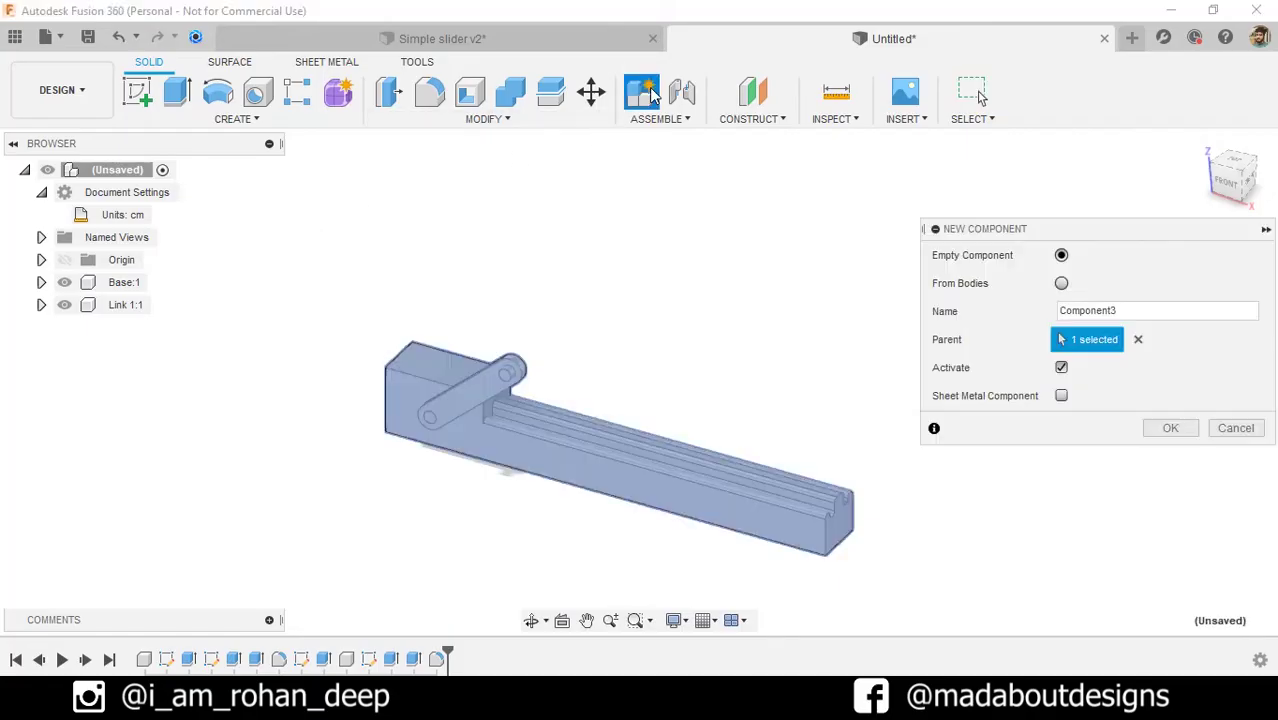
double_click(1061, 317)
key("Return")
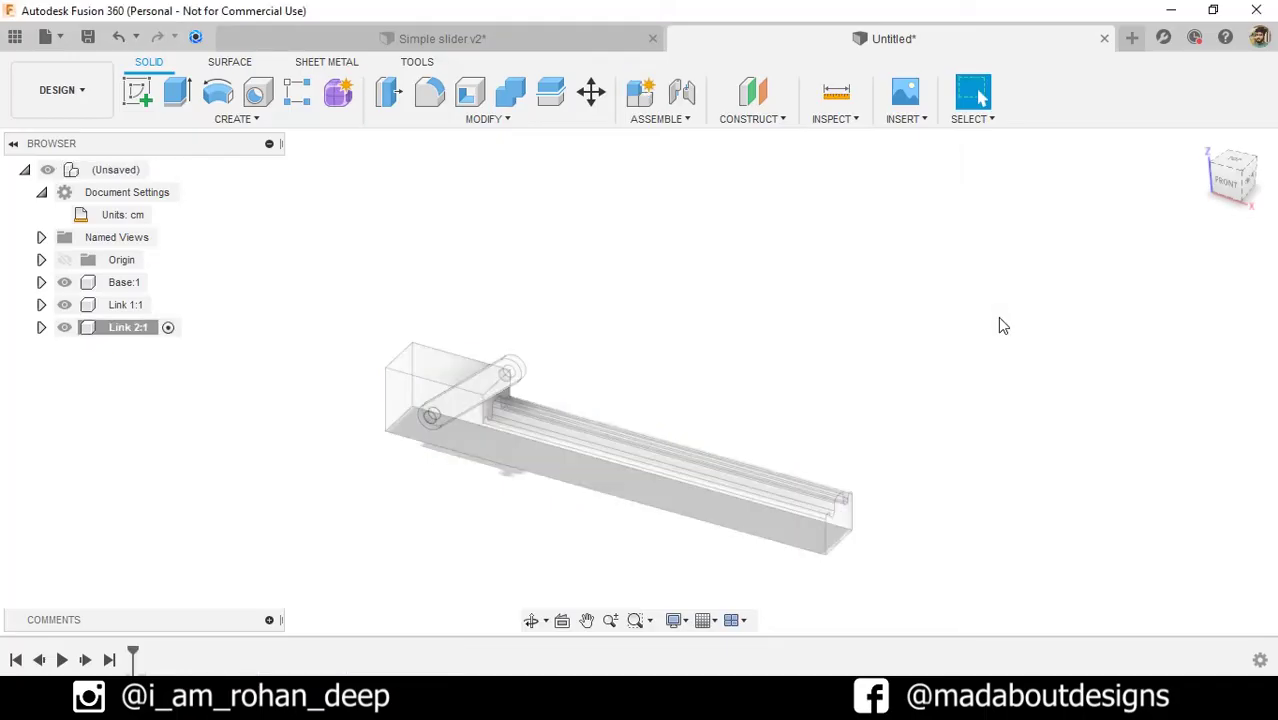
Step: Start a sketch for Link 2 on Link 1's front face and project the upper pin's circular edge into it
left_click(138, 92)
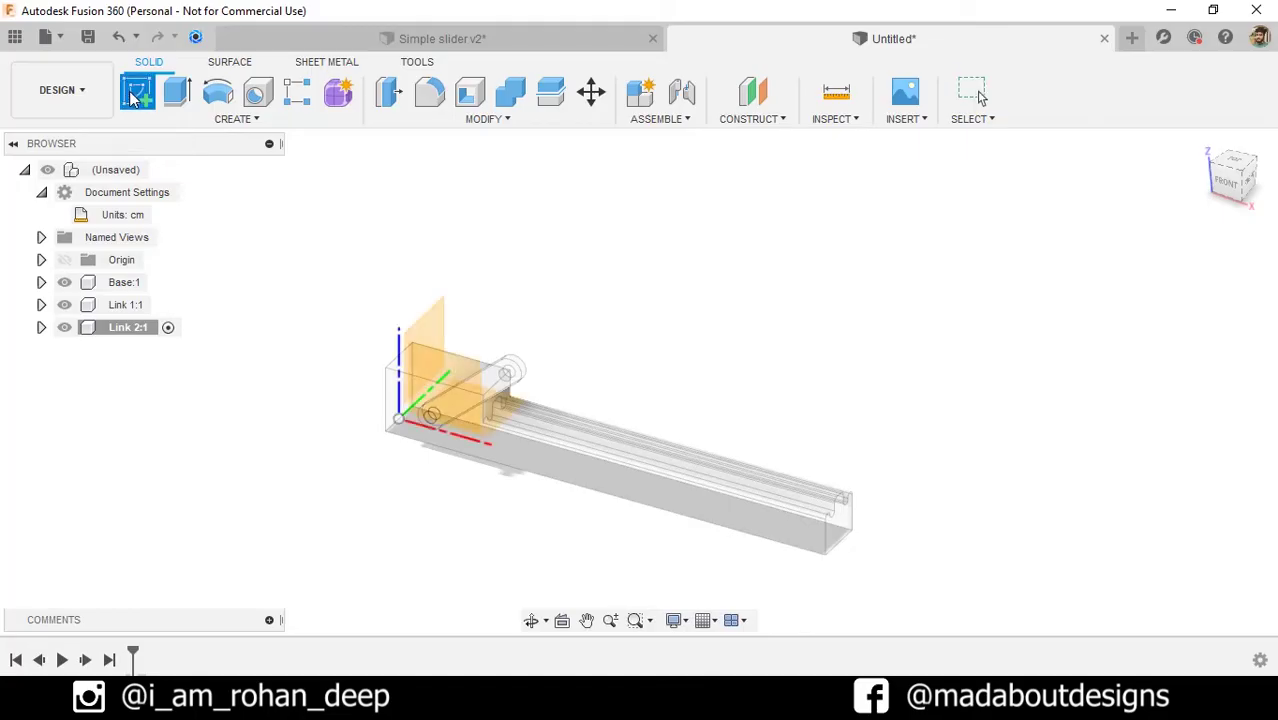
left_click(477, 427)
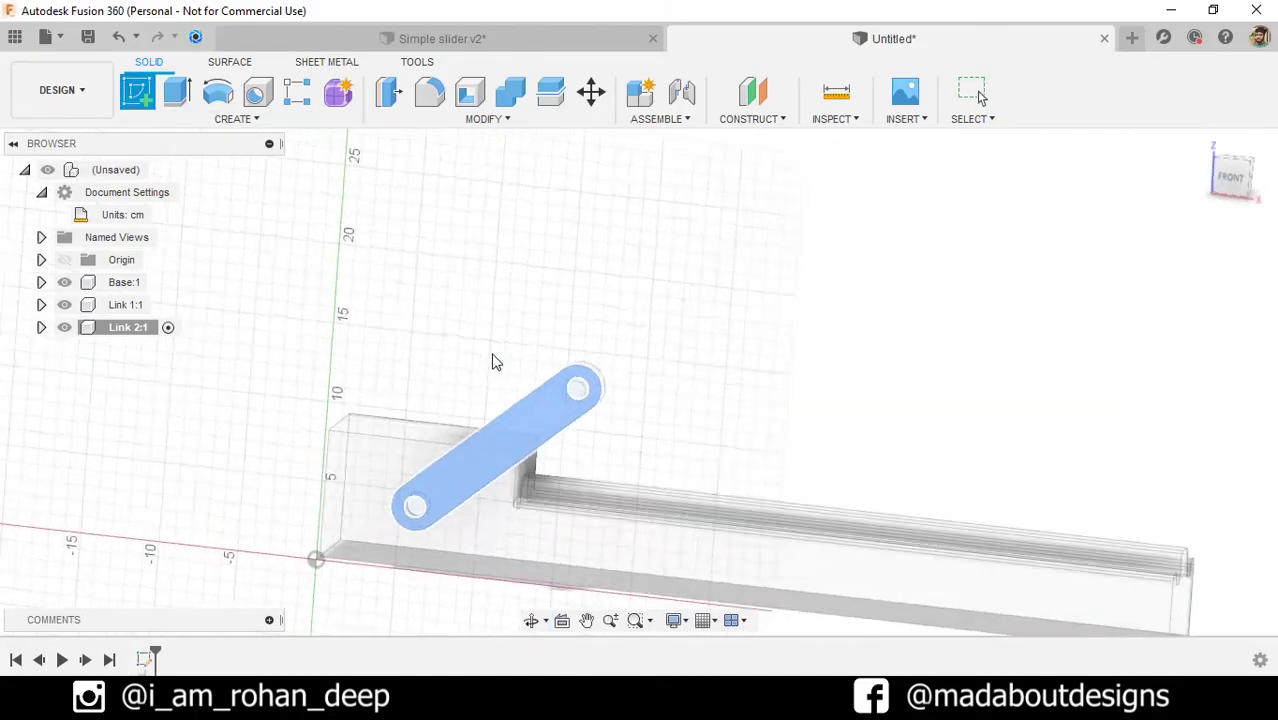
middle_click_drag(511, 345, 322, 392)
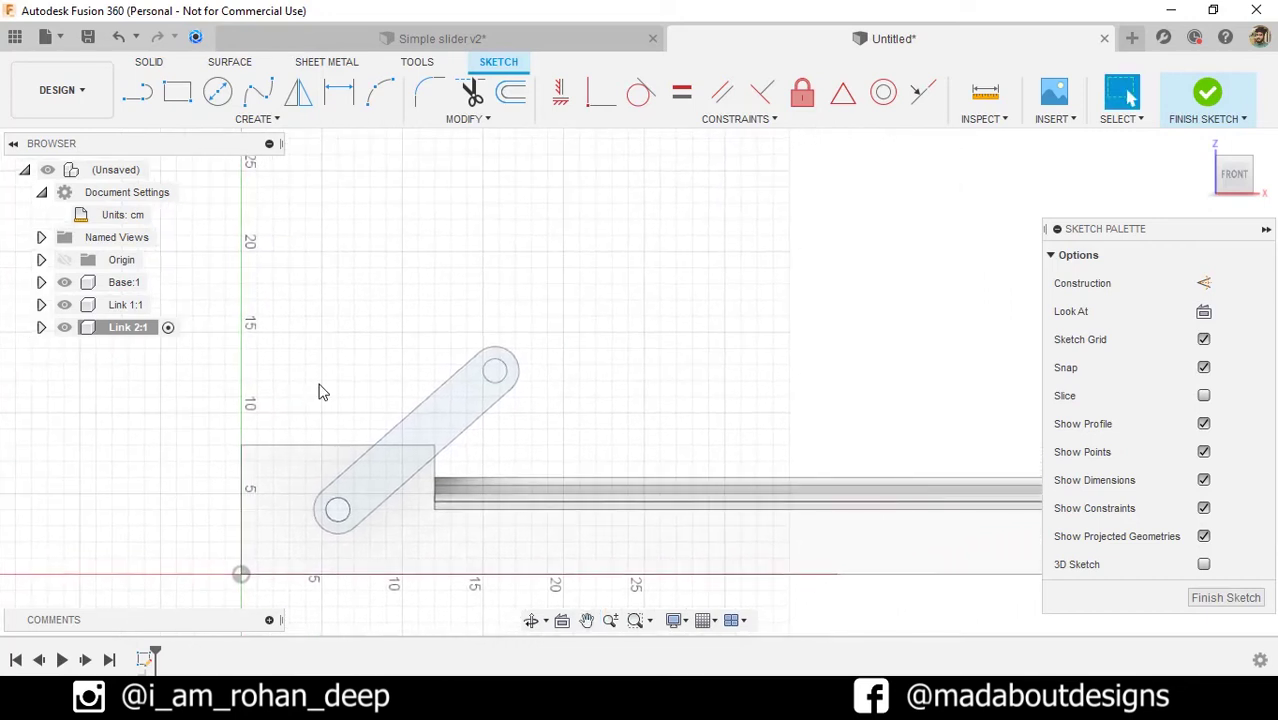
key("p")
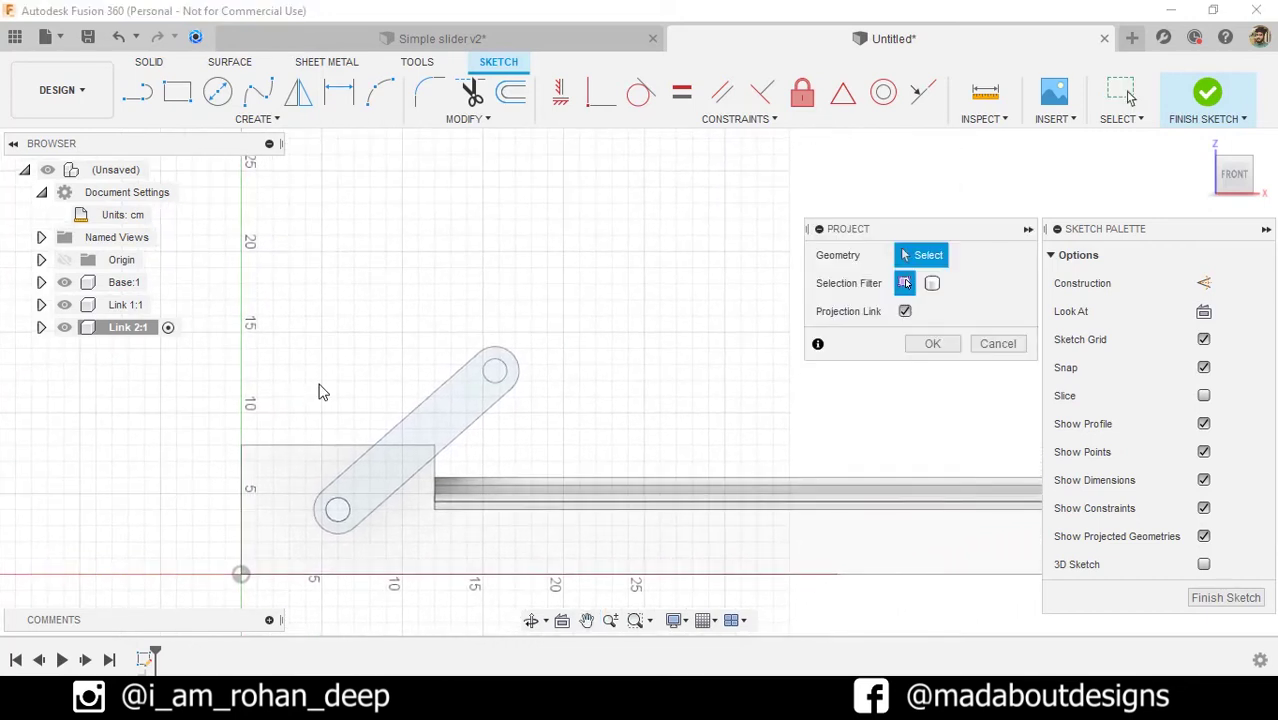
left_click(494, 386)
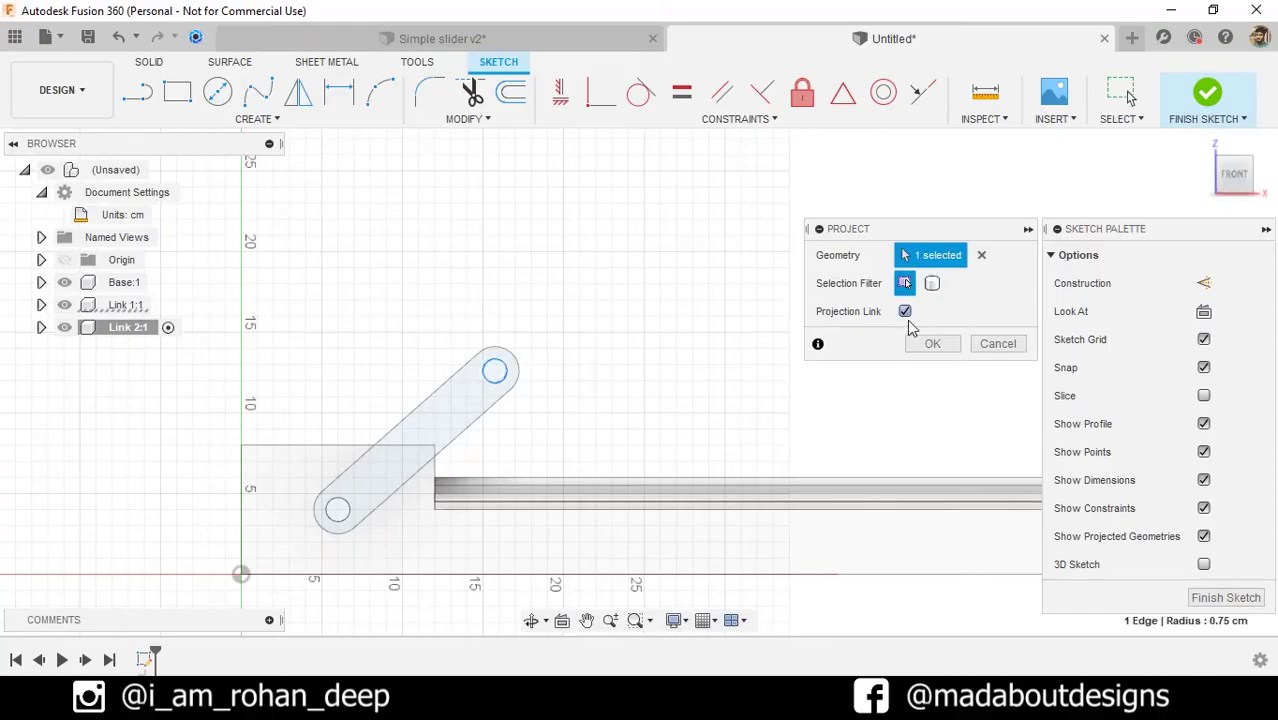
left_click(931, 343)
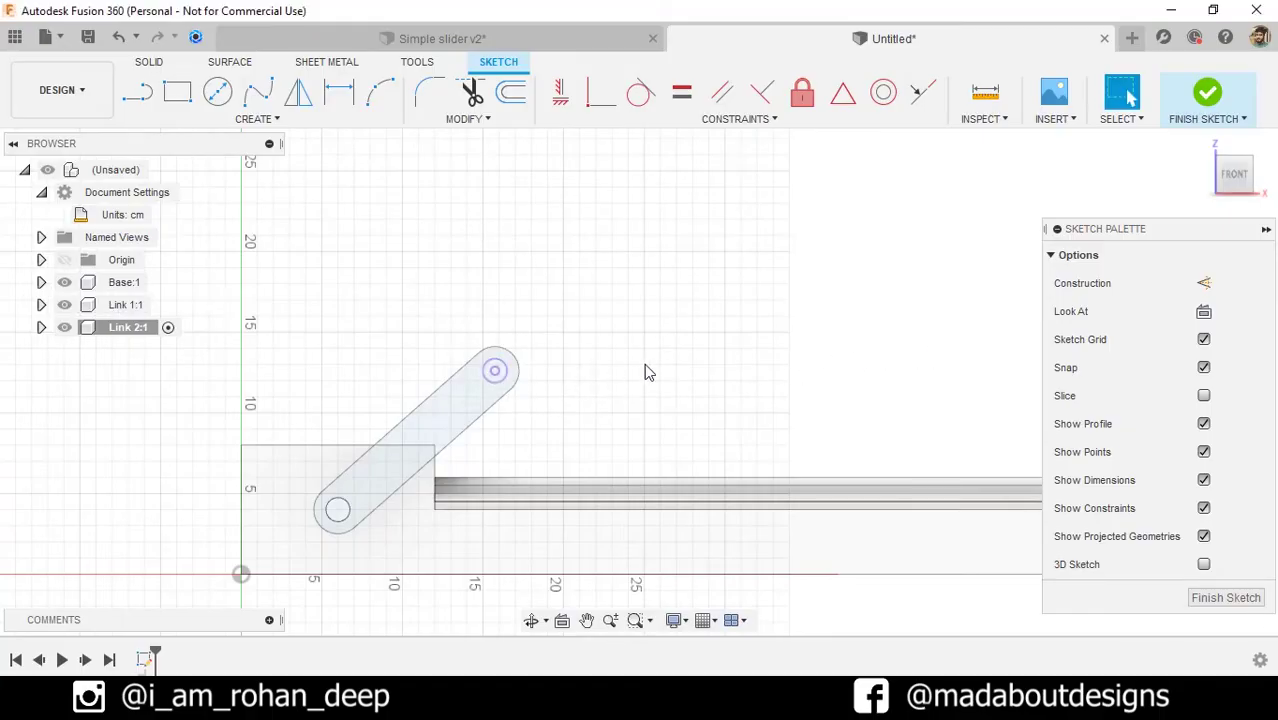
Step: Draw a rectangle 3 cm high and 30 cm long for Link 2, starting just above and left of the projected pin circle
middle_click_drag(388, 238, 354, 228)
left_click(180, 92)
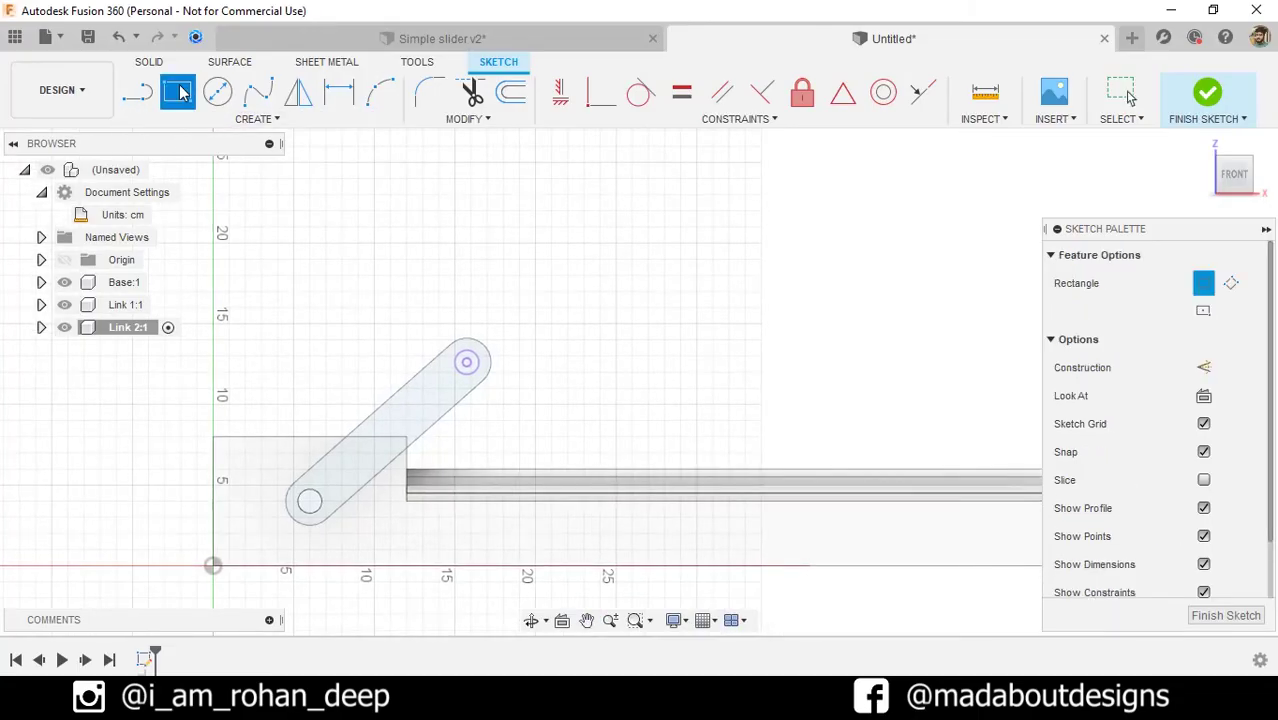
scroll(665, 422, "up", 3)
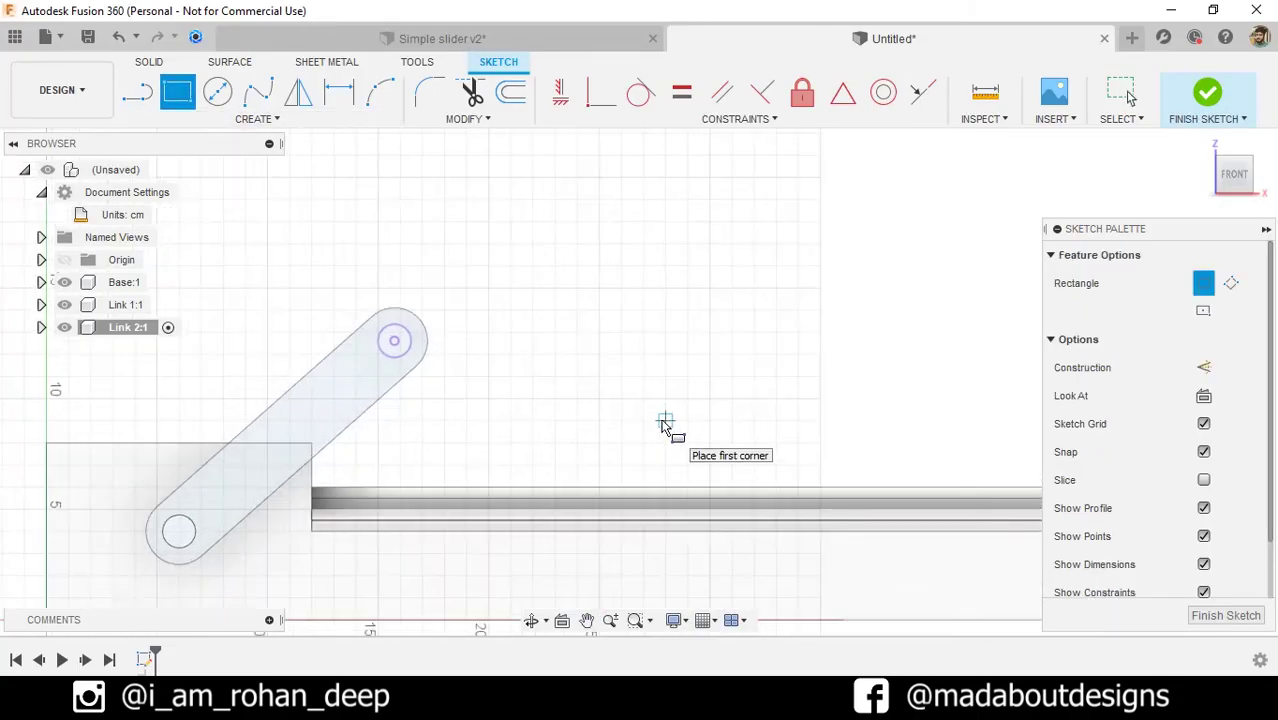
left_click(356, 320)
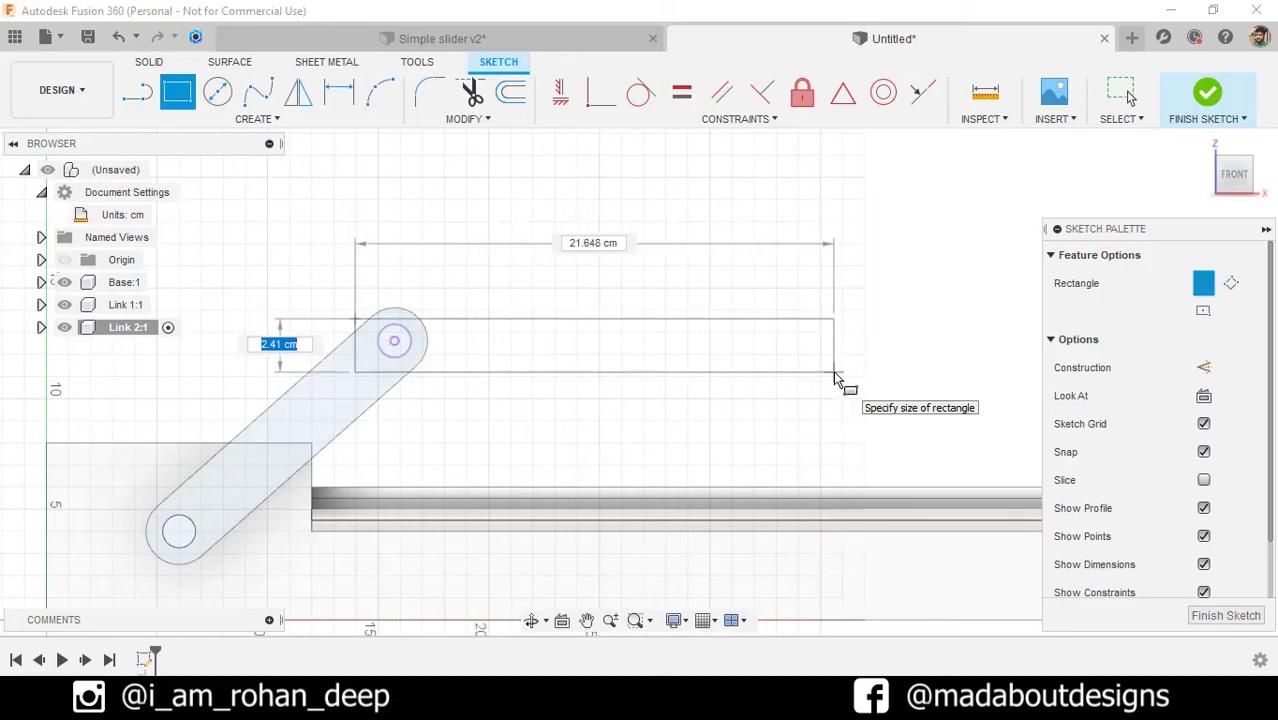
type("3")
key("Tab")
type("30")
key("Tab")
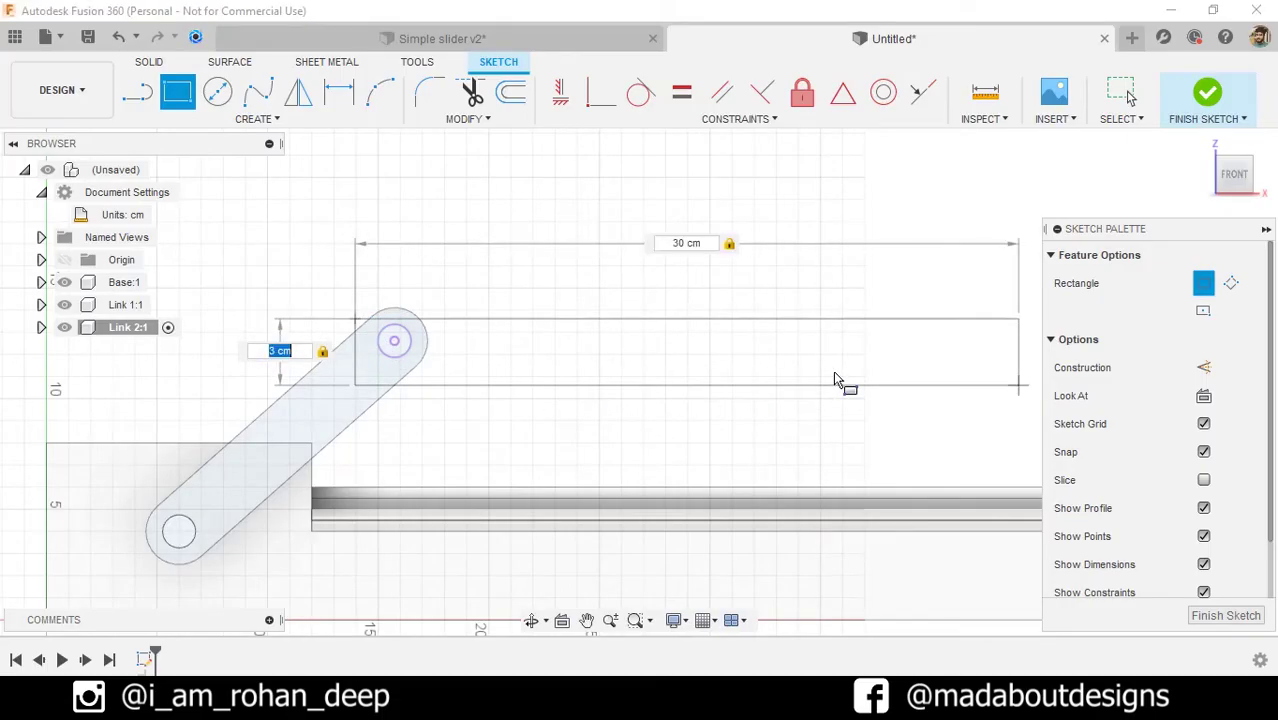
key("Return")
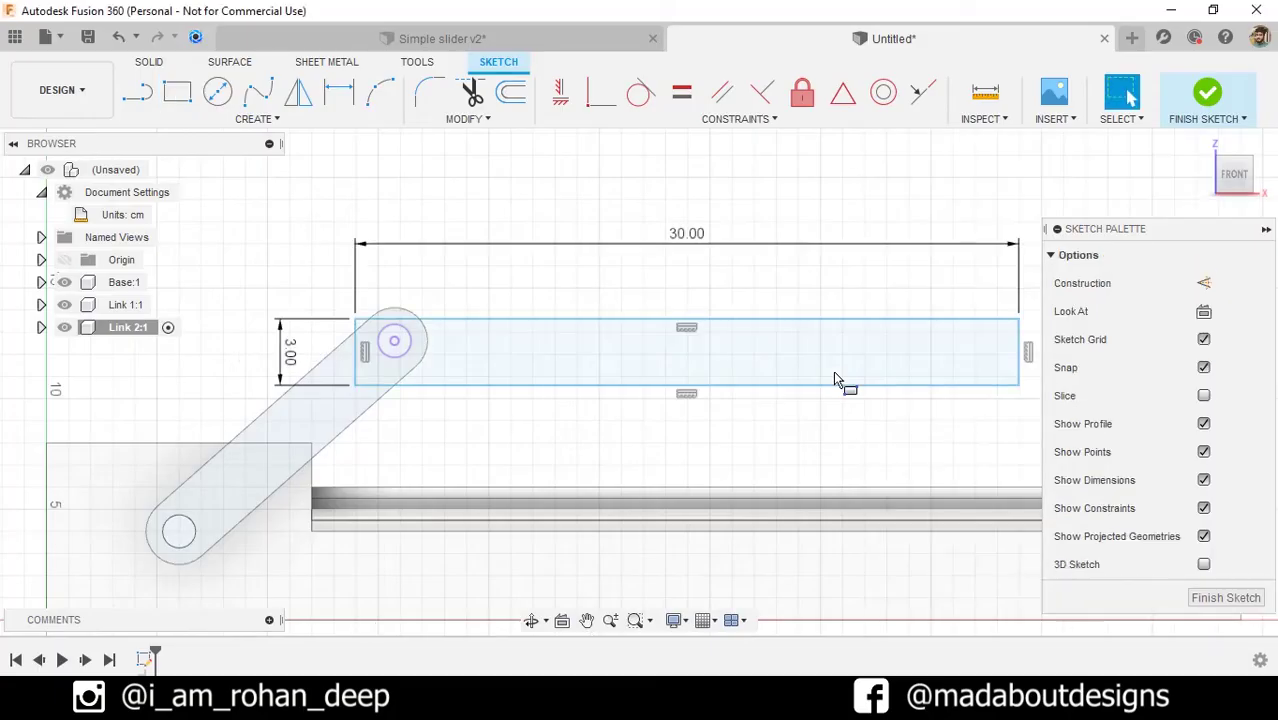
Step: Dimension the distance from the rectangle's short left edge to the pin circle's centre as 1.5 cm
middle_click_drag(826, 371, 759, 394)
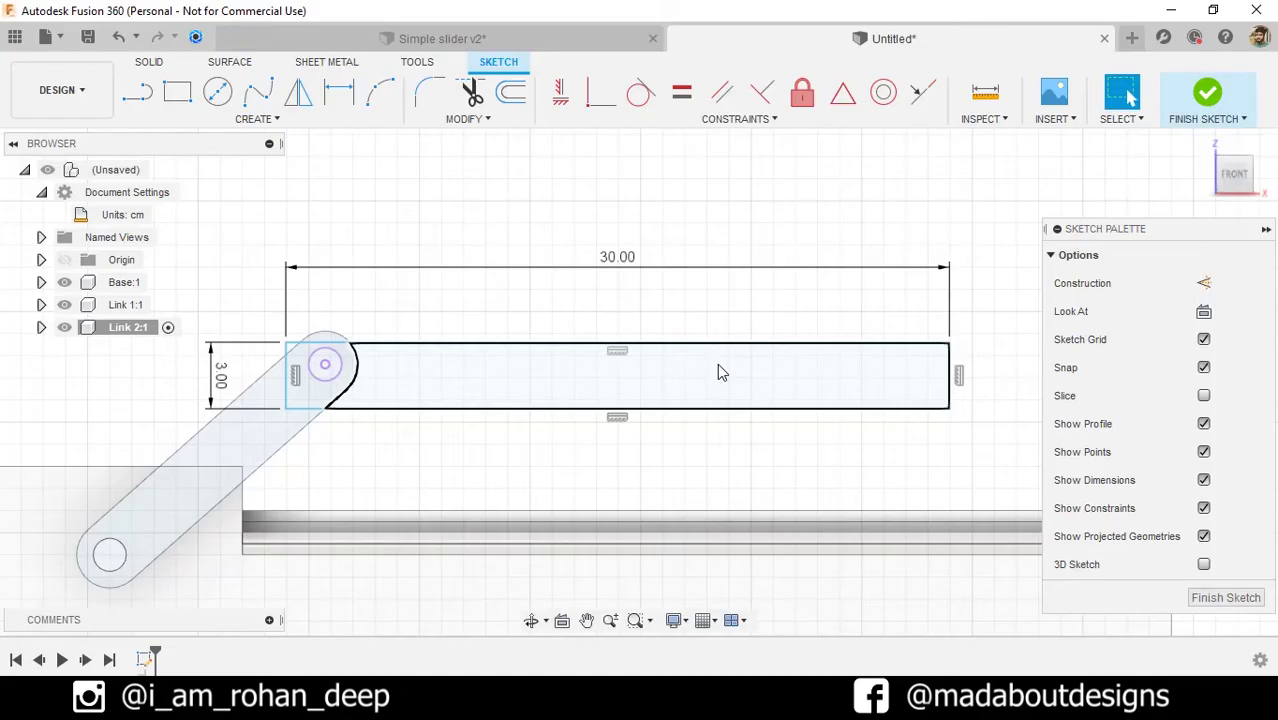
key("d")
scroll(287, 372, "up", 3)
left_click(287, 371)
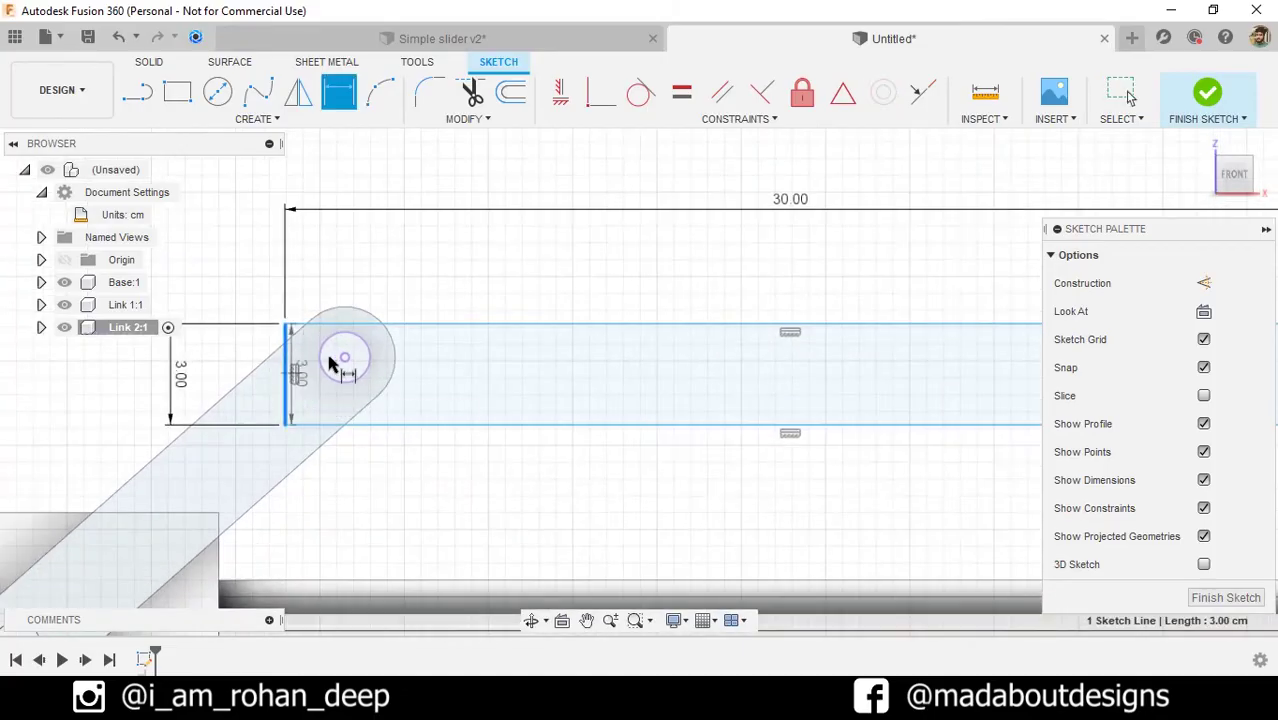
left_click(344, 357)
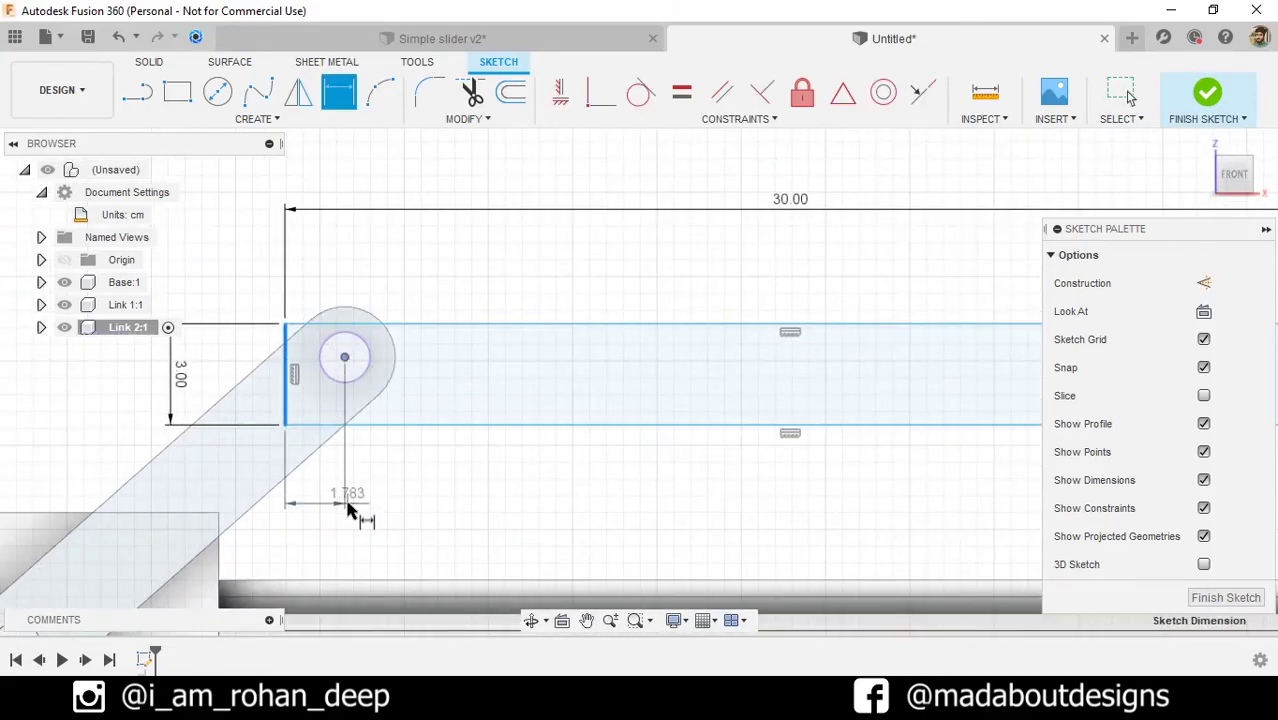
left_click(347, 508)
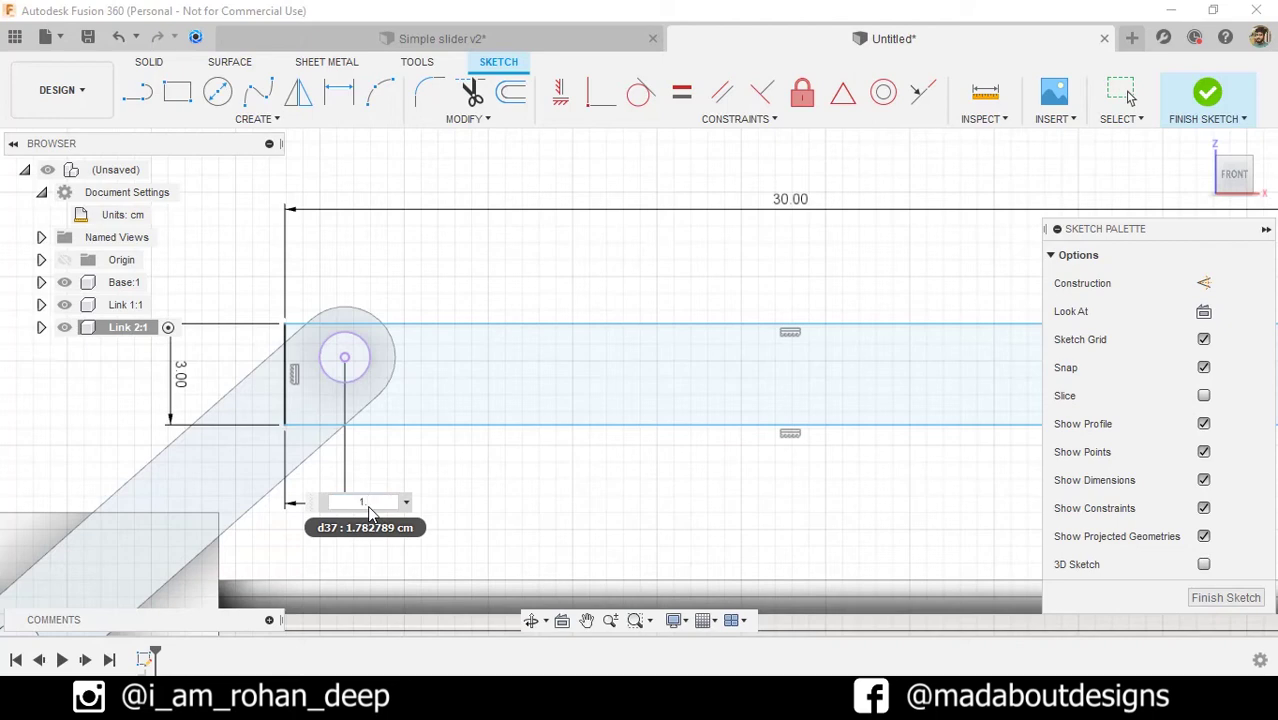
key("Return")
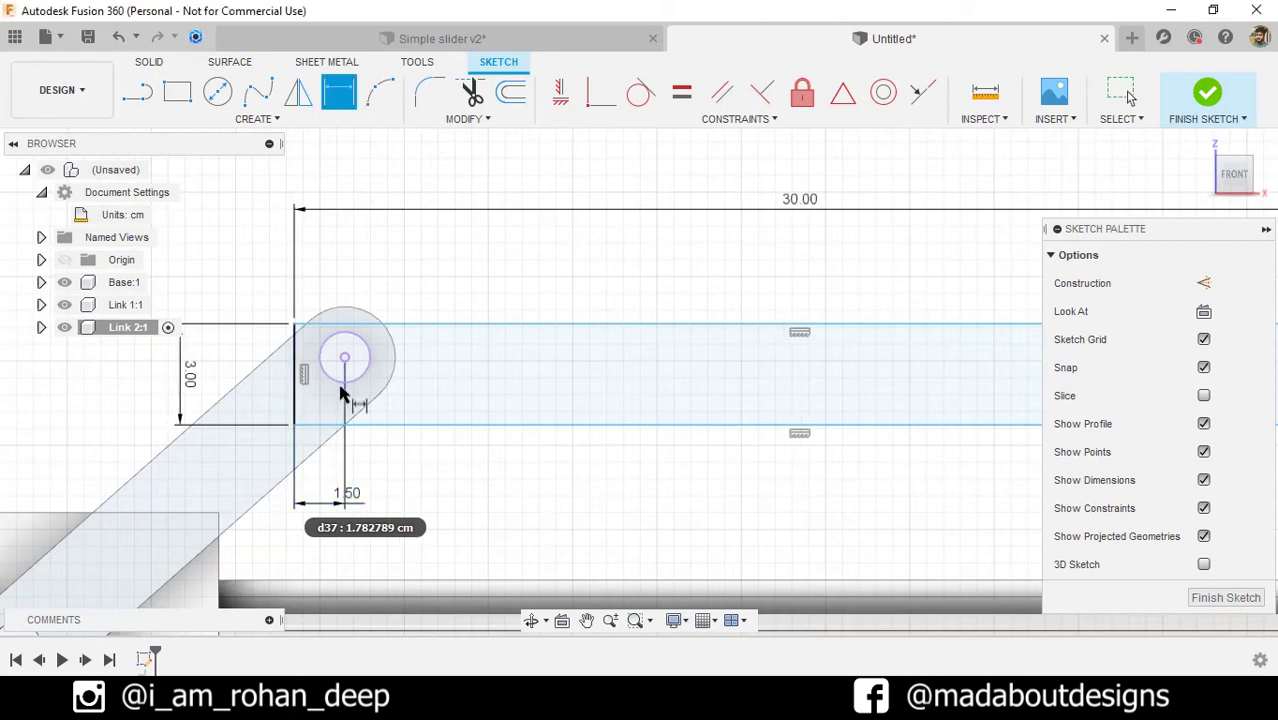
Step: Dimension the pin circle's centre 1.5 cm from the rectangle's upper edge and finish the sketch
left_click(344, 357)
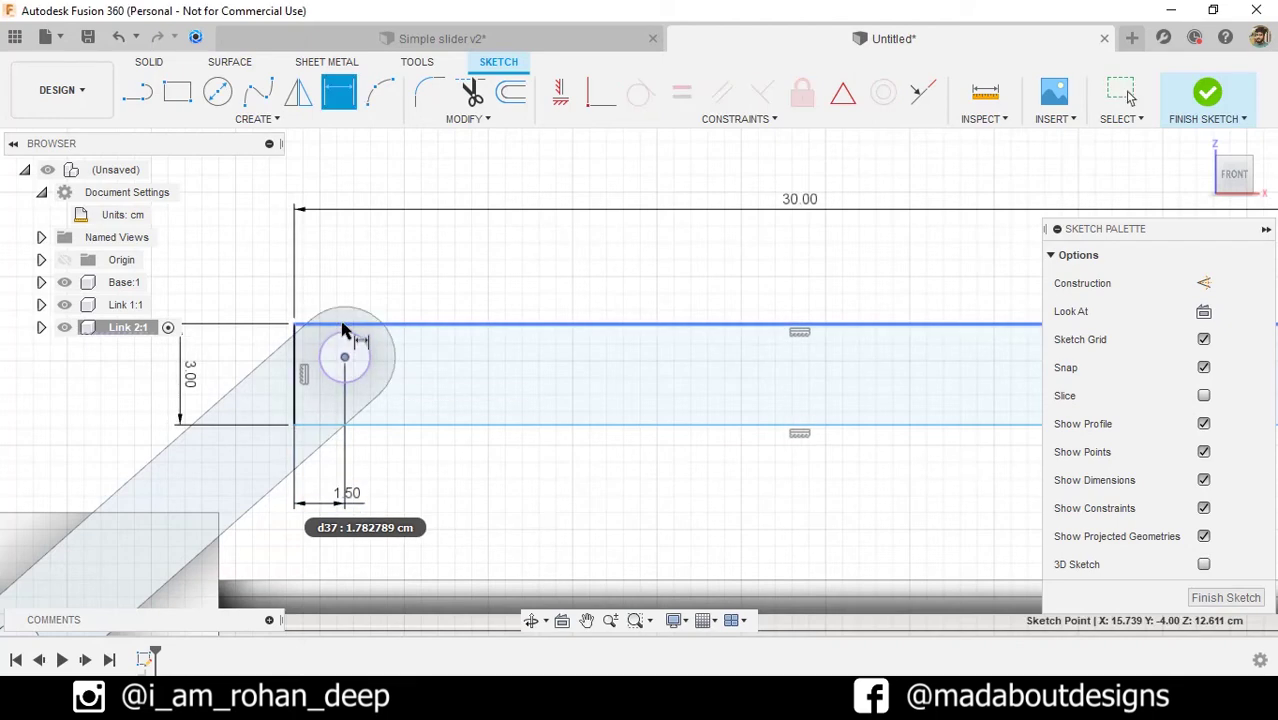
left_click(345, 325)
left_click(258, 358)
type("1")
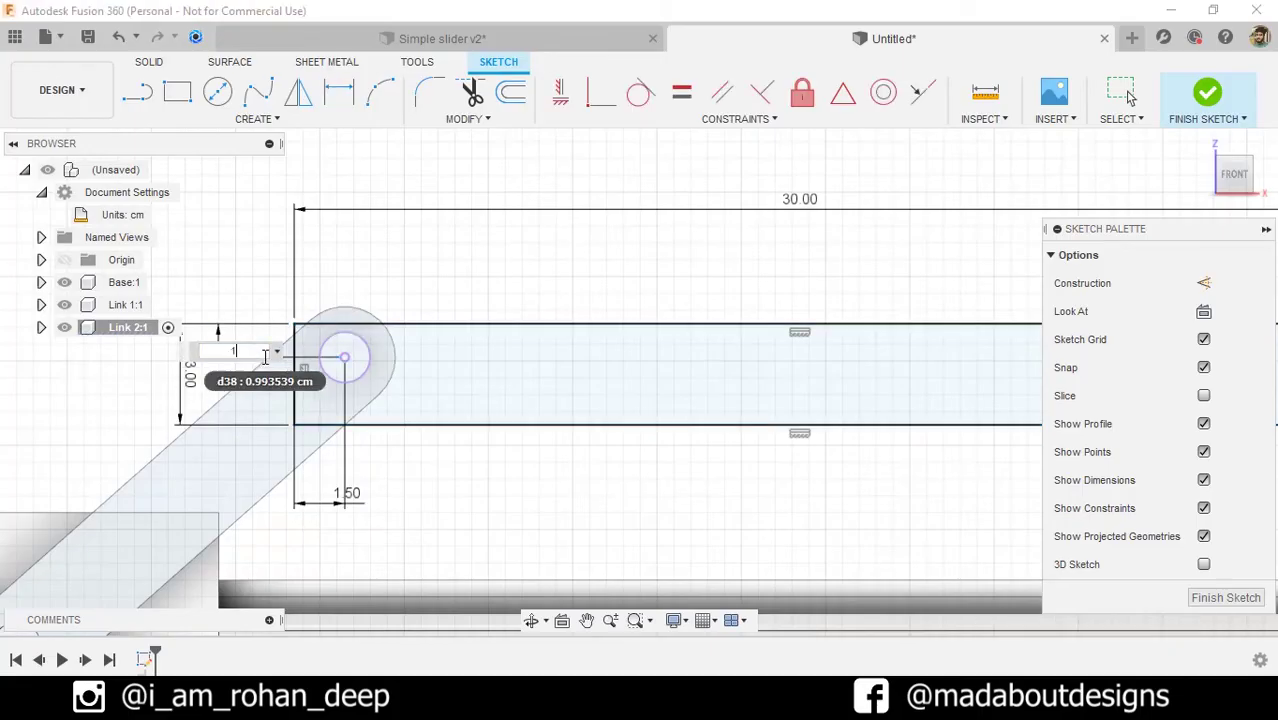
type(".5")
key("Return")
scroll(470, 370, "down", 4)
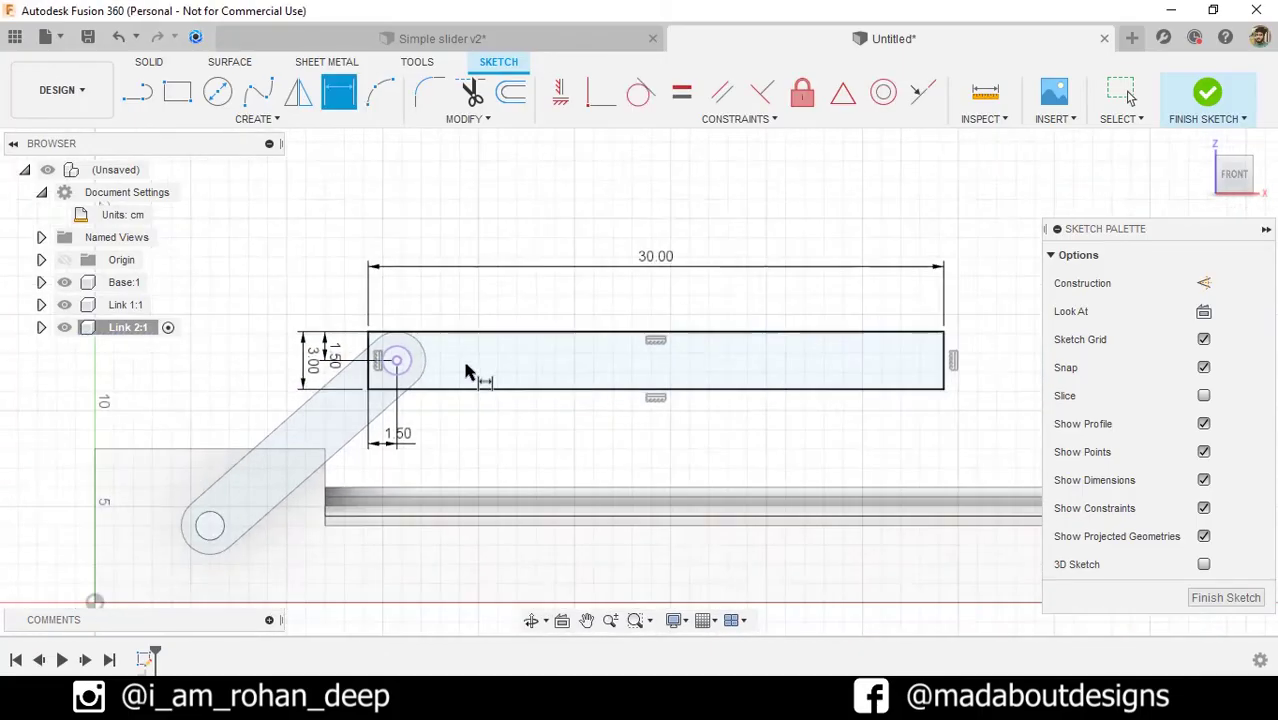
left_click(1207, 93)
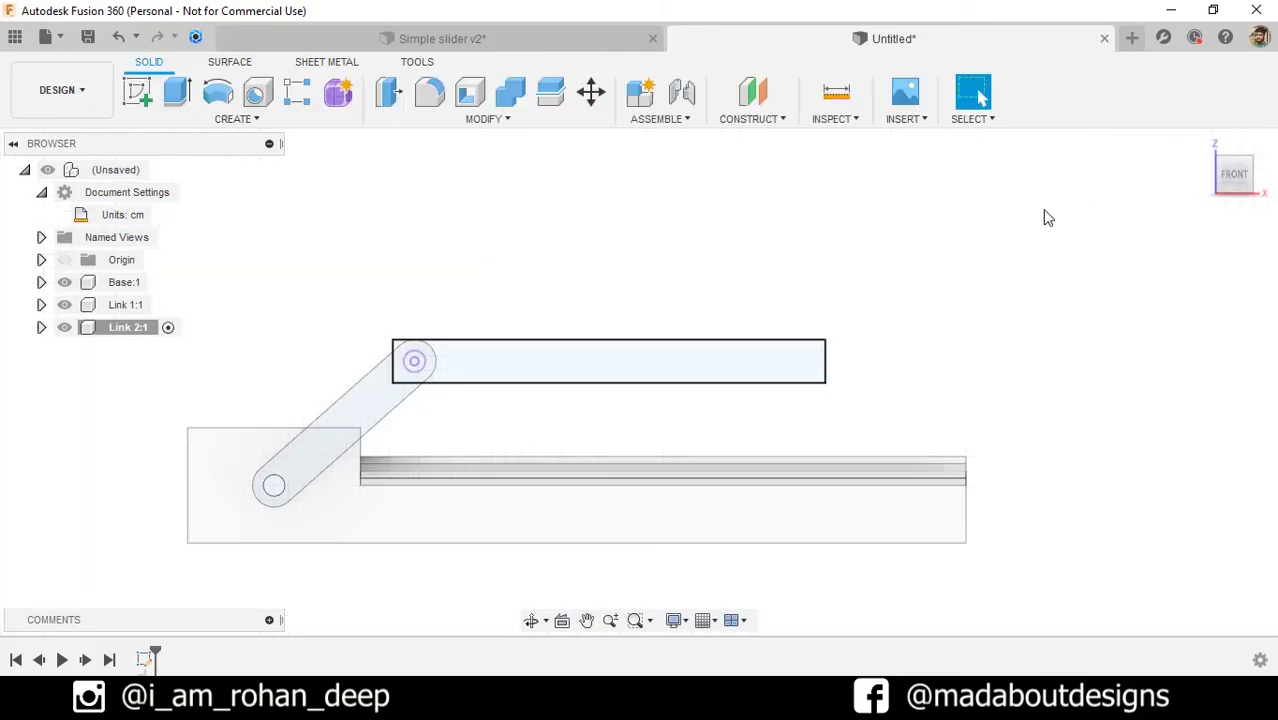
Step: Extrude all of the rectangle's regions except the pin circle 1 cm outward as a new body
middle_click_drag(893, 247, 816, 291, "shift")
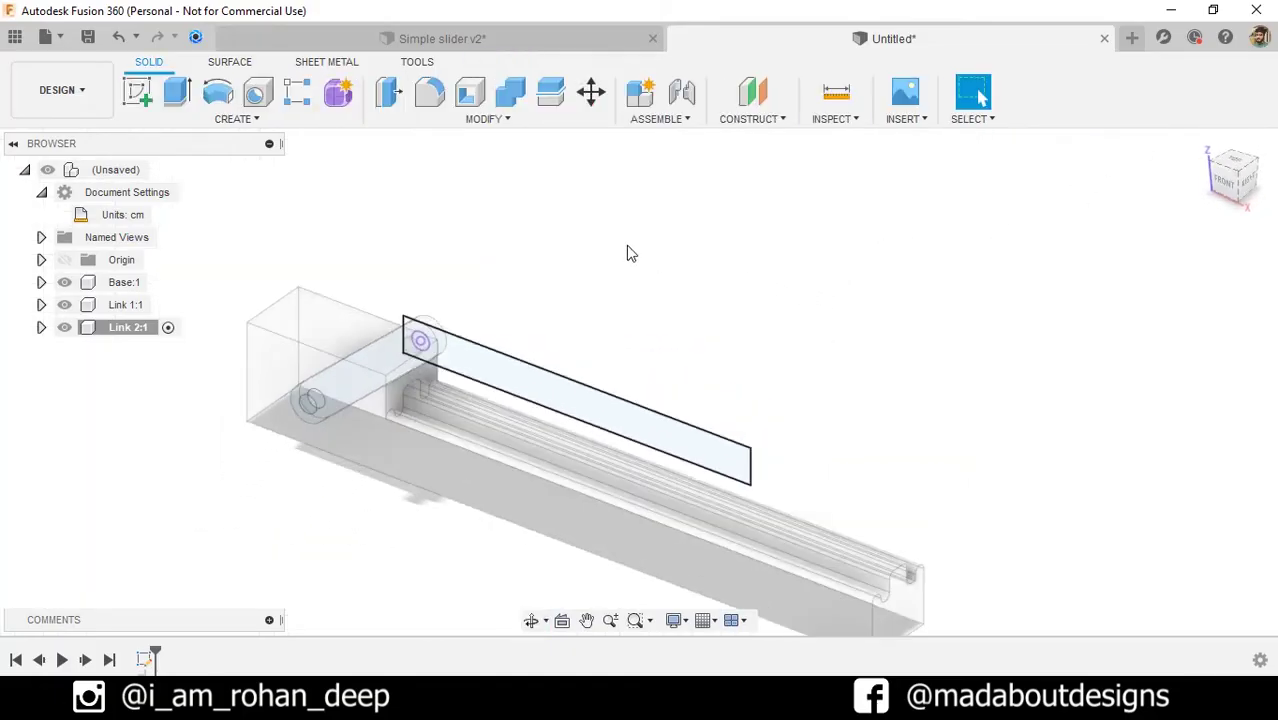
left_click(176, 92)
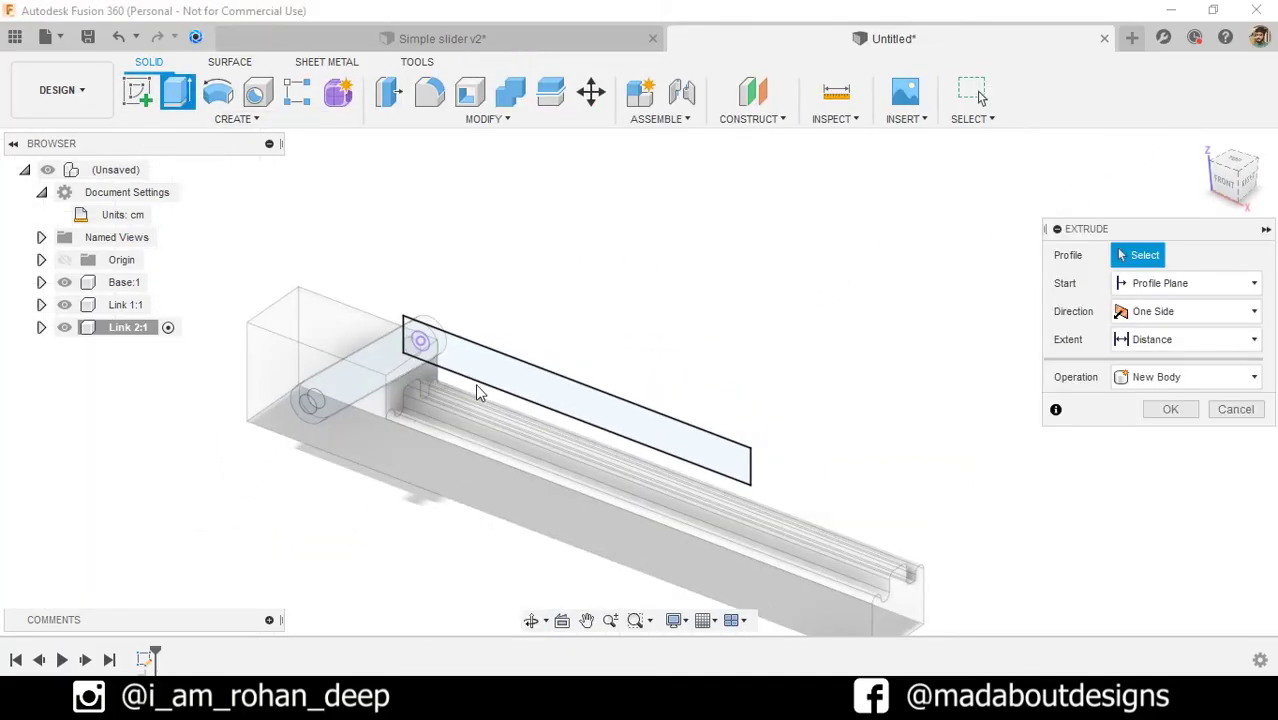
scroll(490, 395, "up", 2)
scroll(490, 395, "up", 1)
left_click(442, 354)
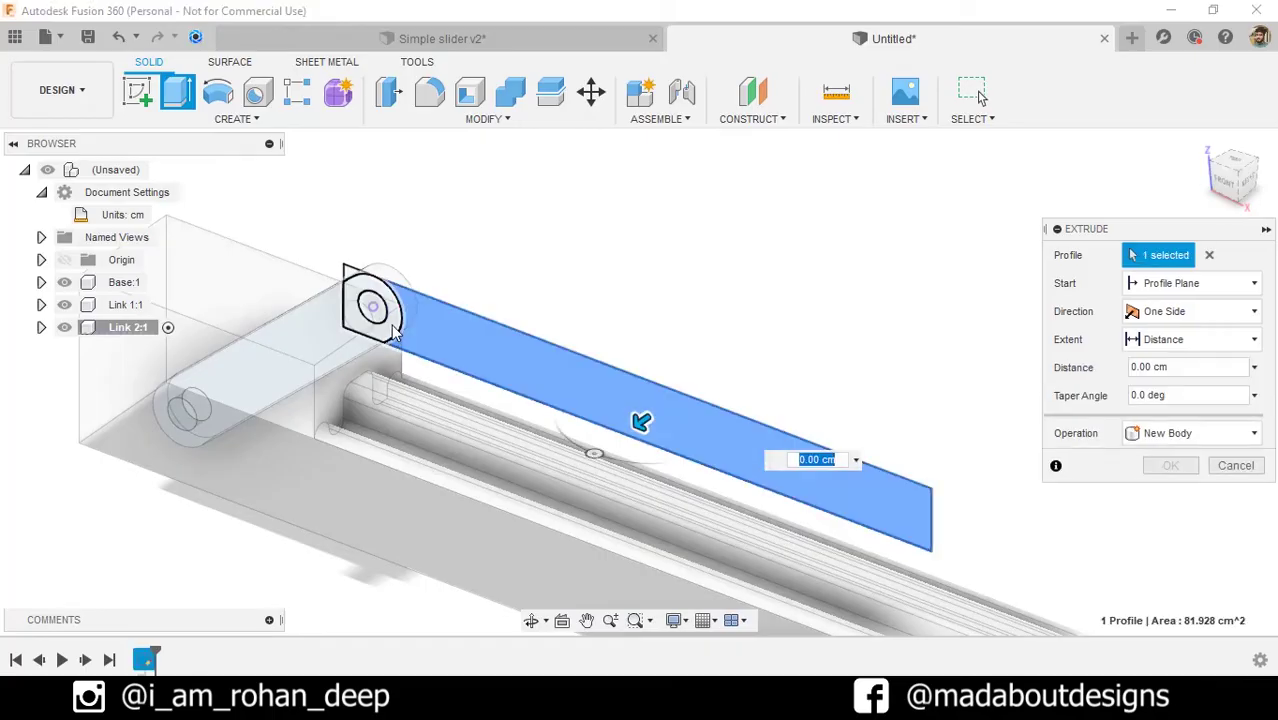
left_click(372, 298)
scroll(352, 280, "up", 1)
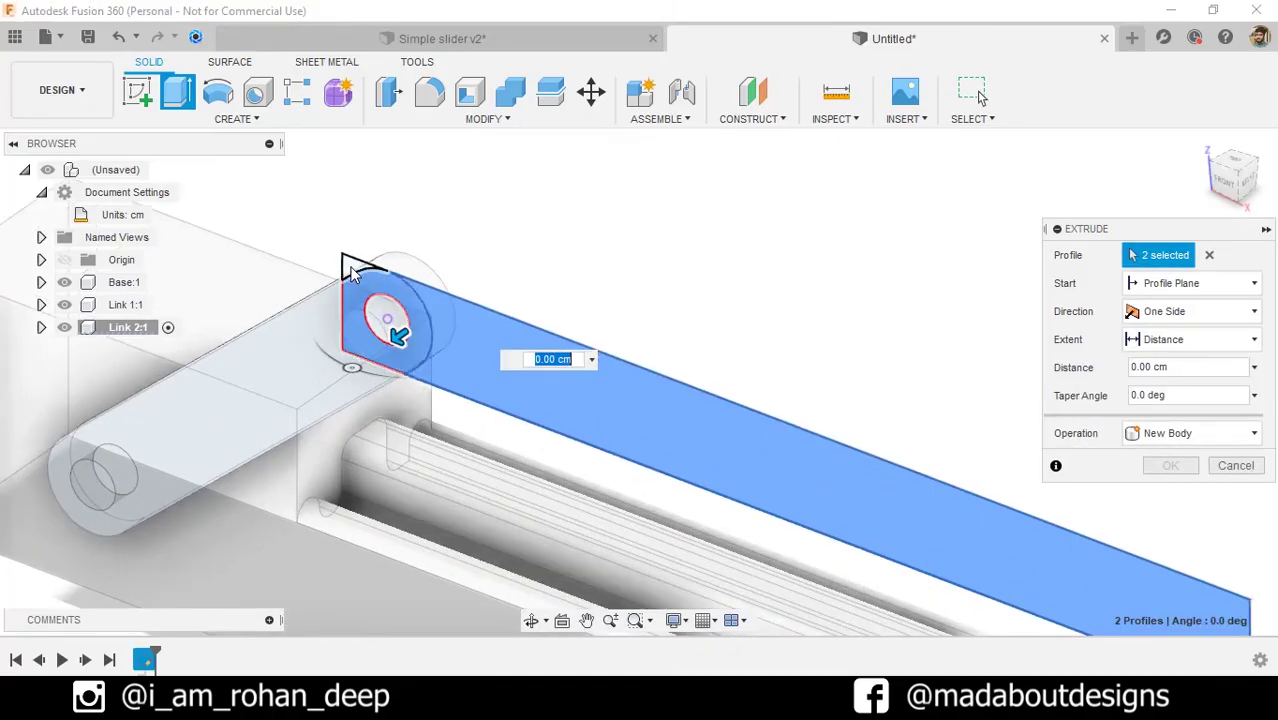
left_click(350, 270)
scroll(445, 270, "down", 1)
middle_click_drag(449, 272, 381, 253)
left_click_drag(307, 255, 291, 267)
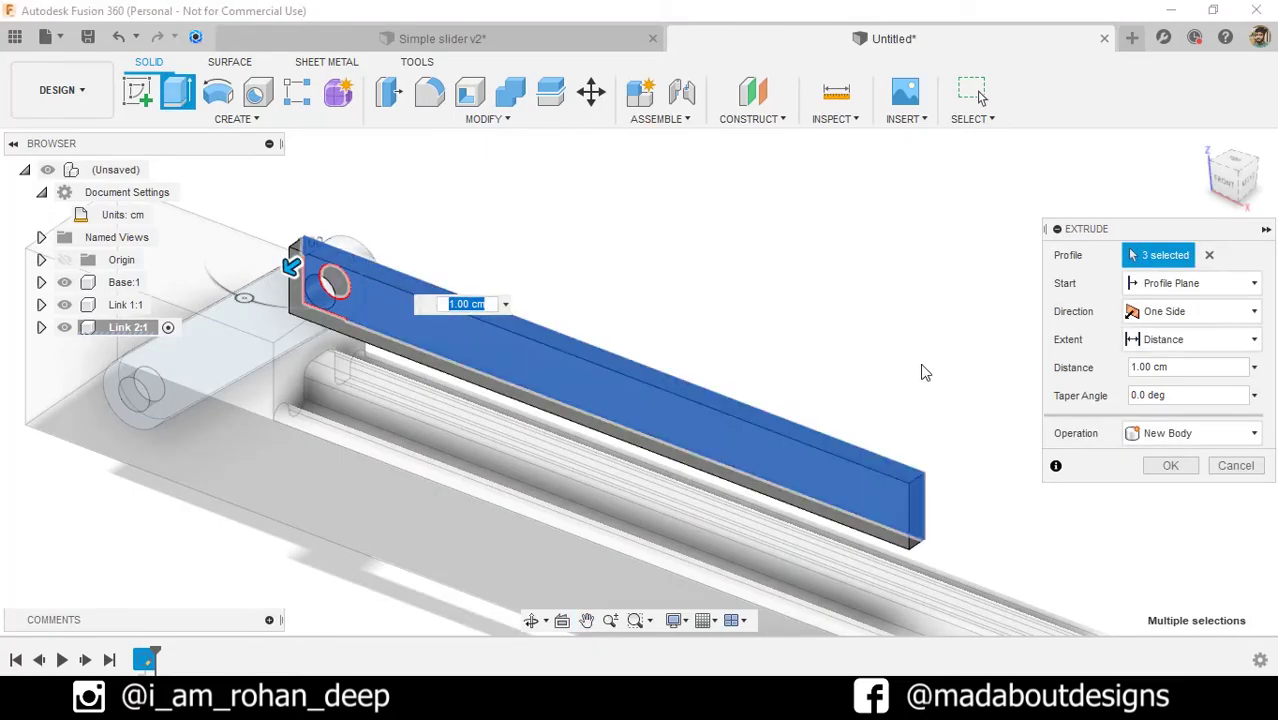
left_click(1170, 465)
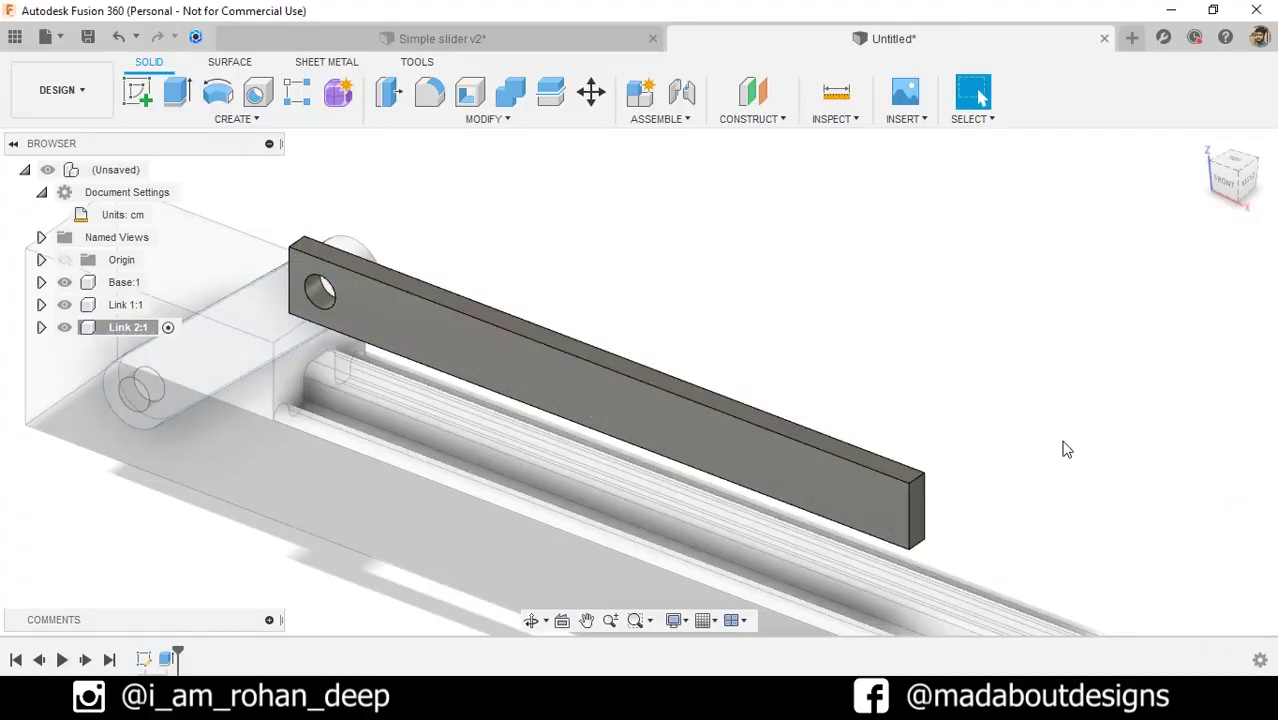
Step: Fillet the four short corner edges at both ends of Link 2 with a 1.5 cm radius
middle_click_drag(1064, 445, 1003, 407, "shift")
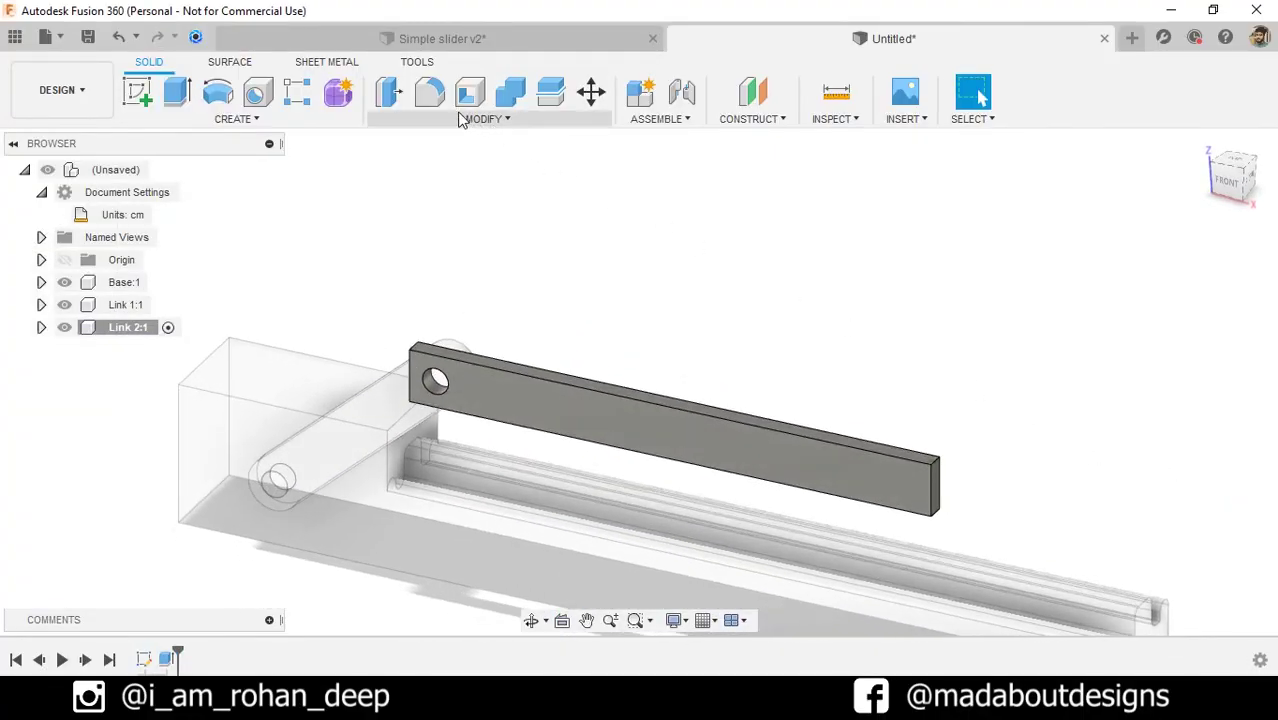
left_click(430, 95)
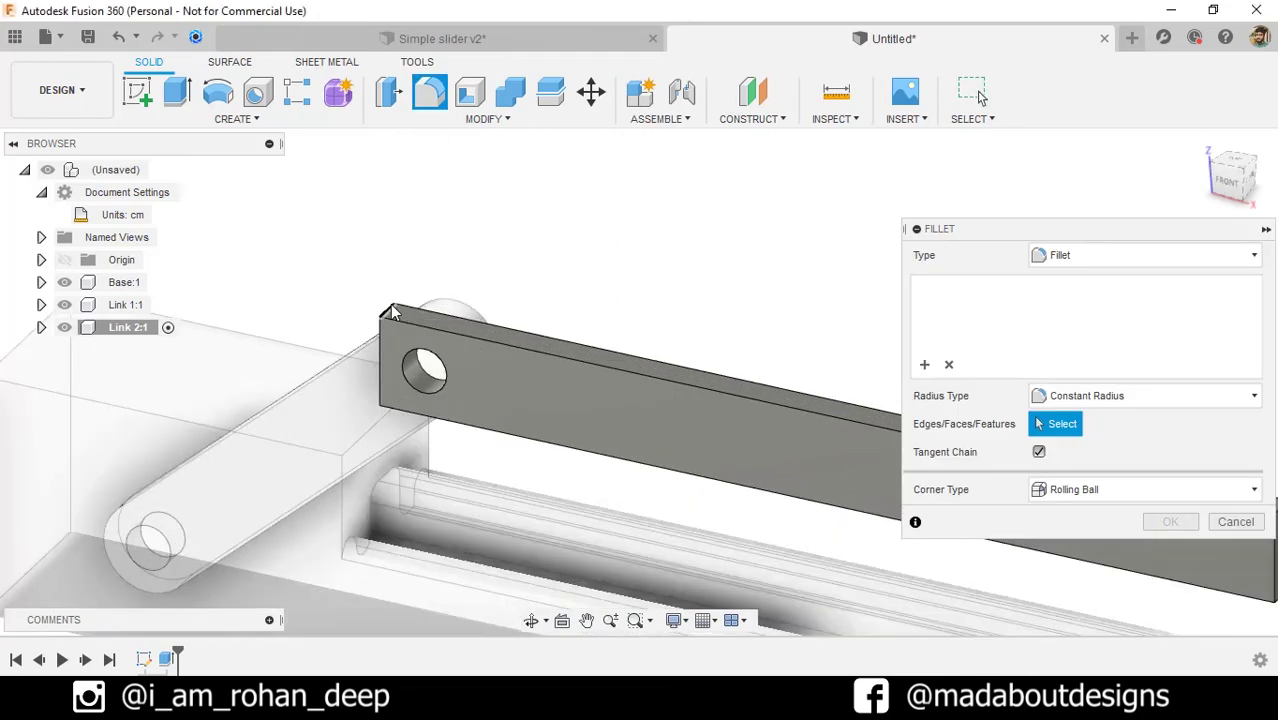
left_click(381, 395)
scroll(381, 395, "up", 2)
left_click(383, 424)
scroll(365, 428, "down", 3)
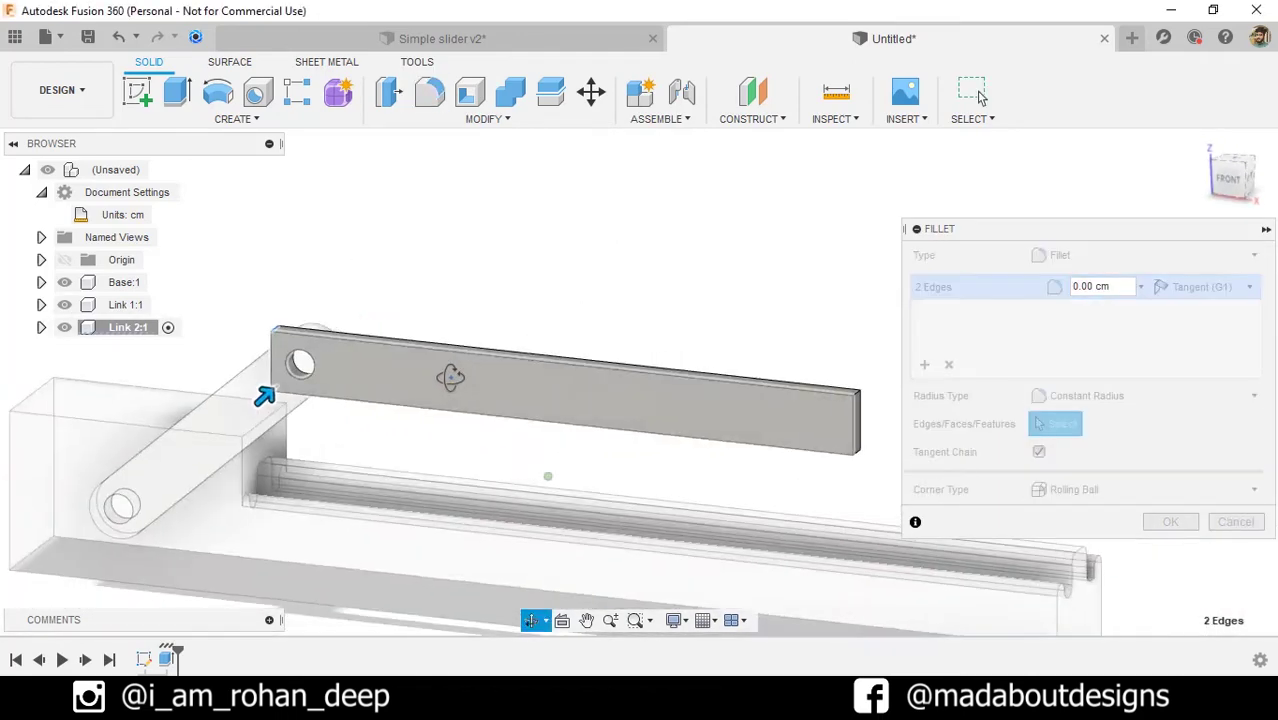
scroll(745, 470, "up", 4)
left_click(745, 457)
left_click(745, 547)
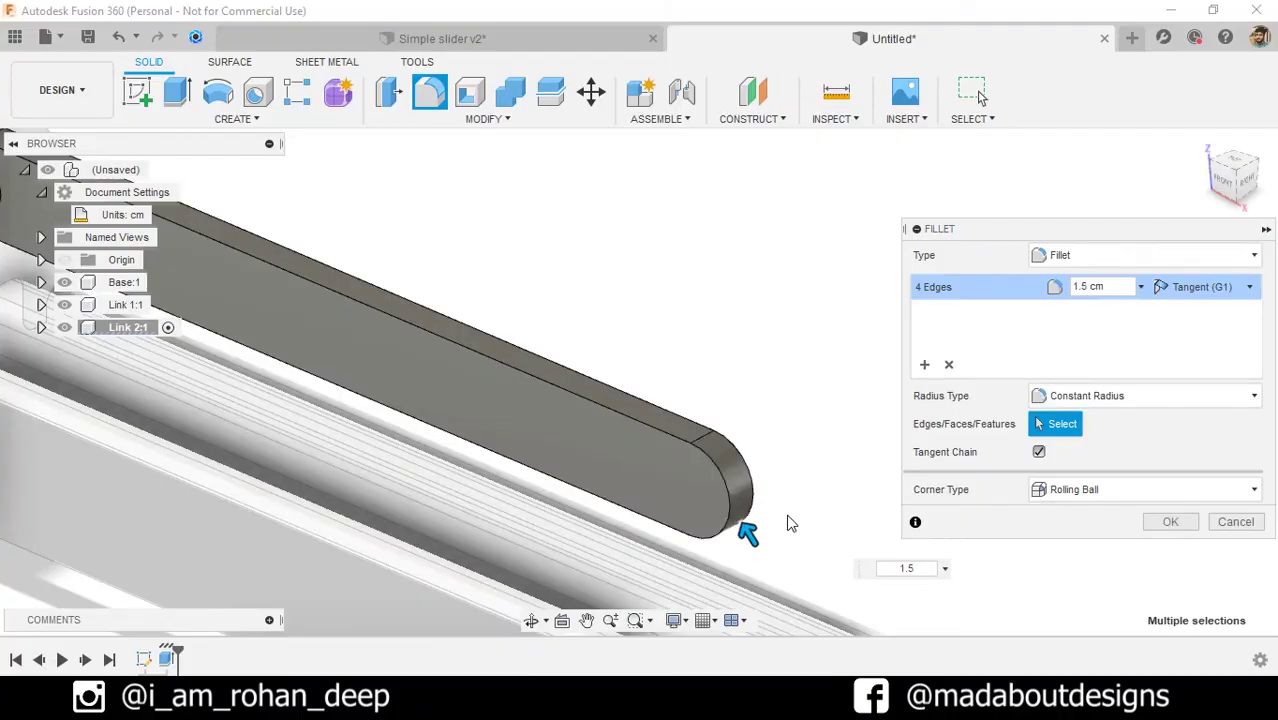
key("Return")
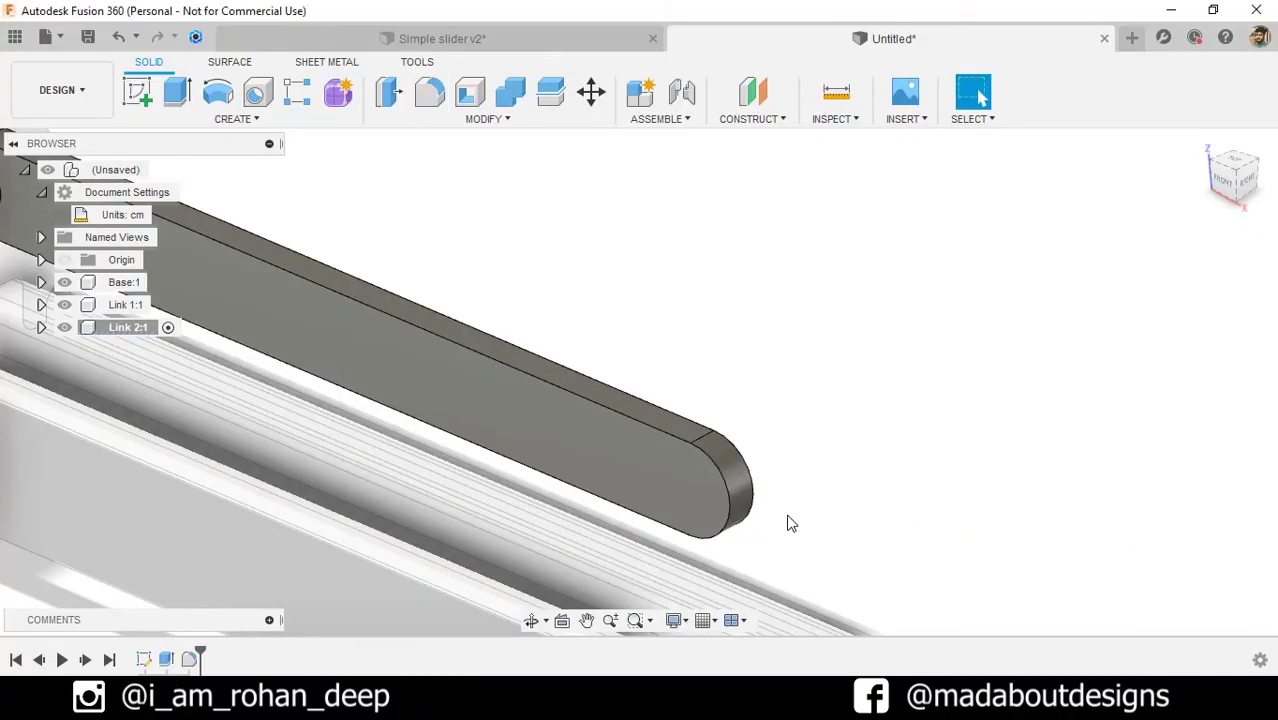
Step: Start a simple hole on Link 2's front face near its free end and set its diameter to 1.5 cm
scroll(787, 516, "down", 6)
middle_click_drag(787, 516, 813, 476, "shift")
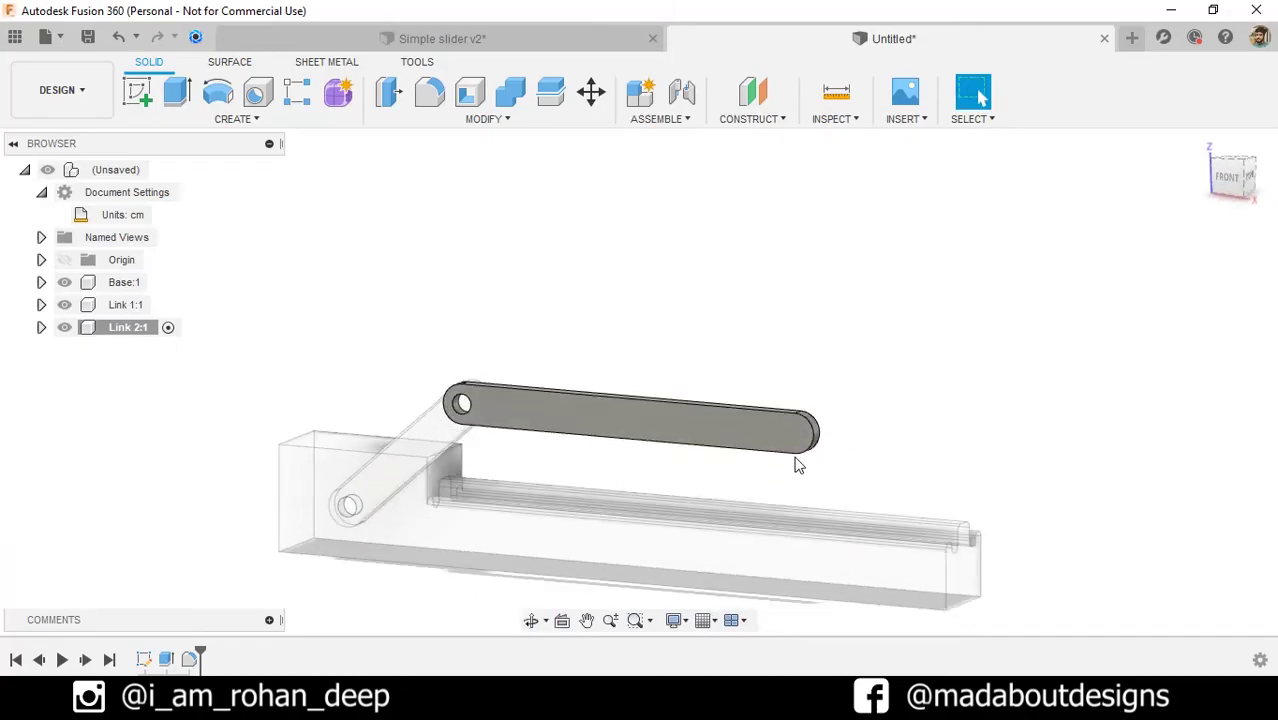
left_click(792, 445)
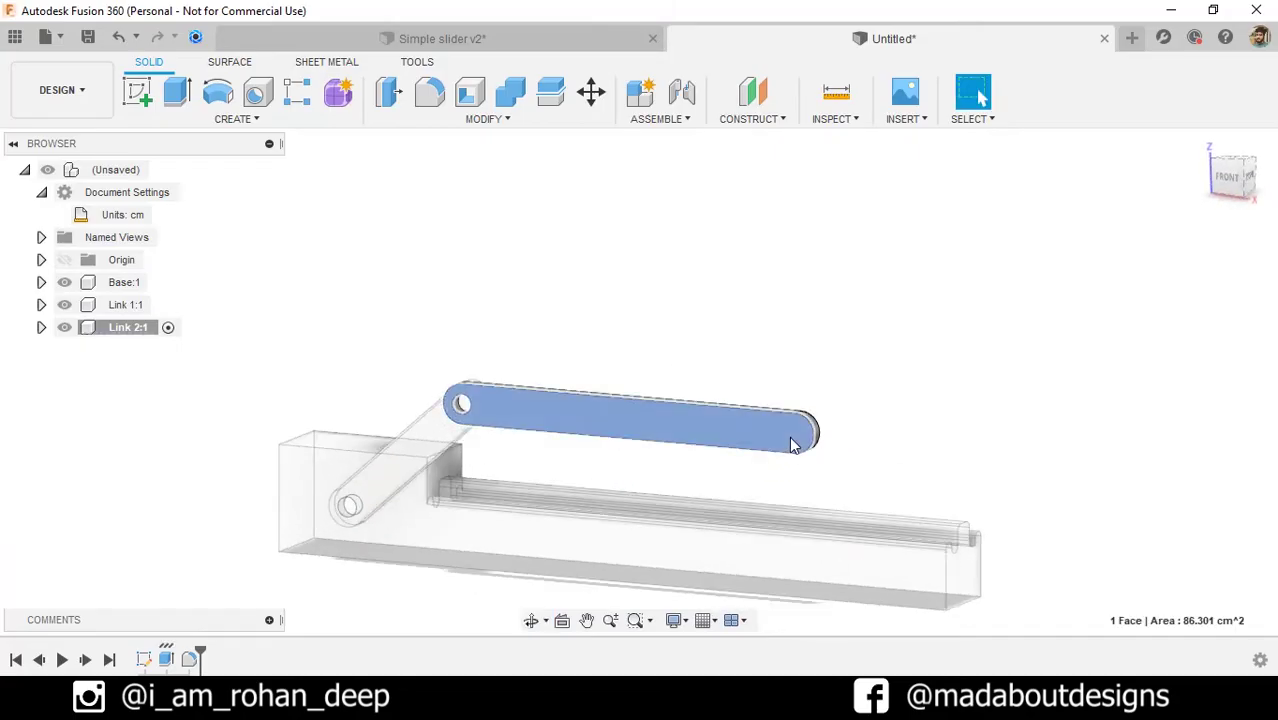
left_click(283, 122)
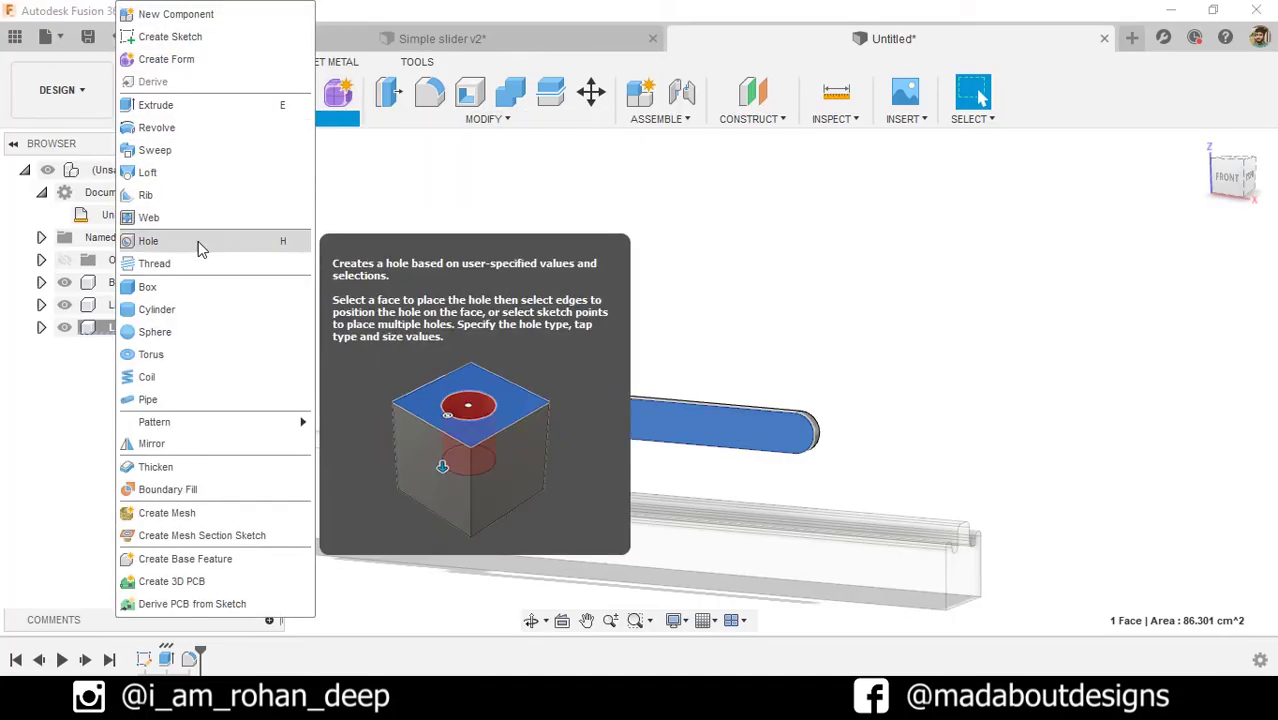
left_click(224, 249)
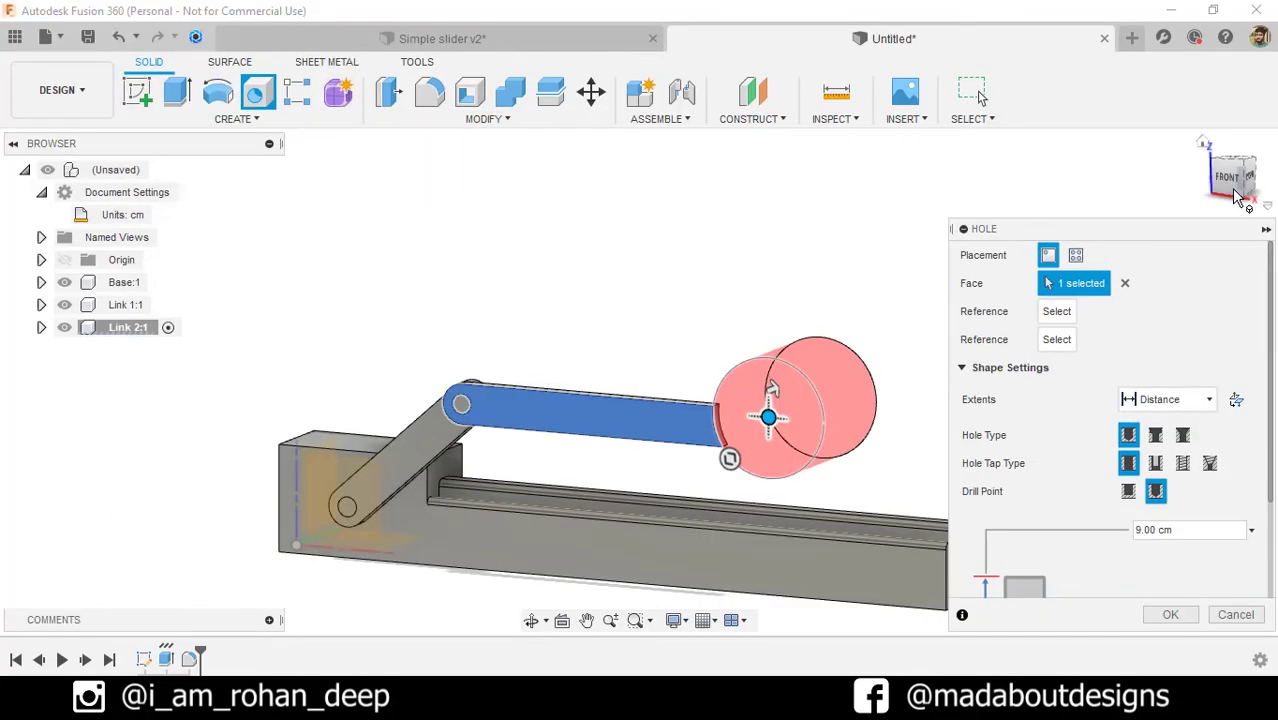
left_click(1233, 186)
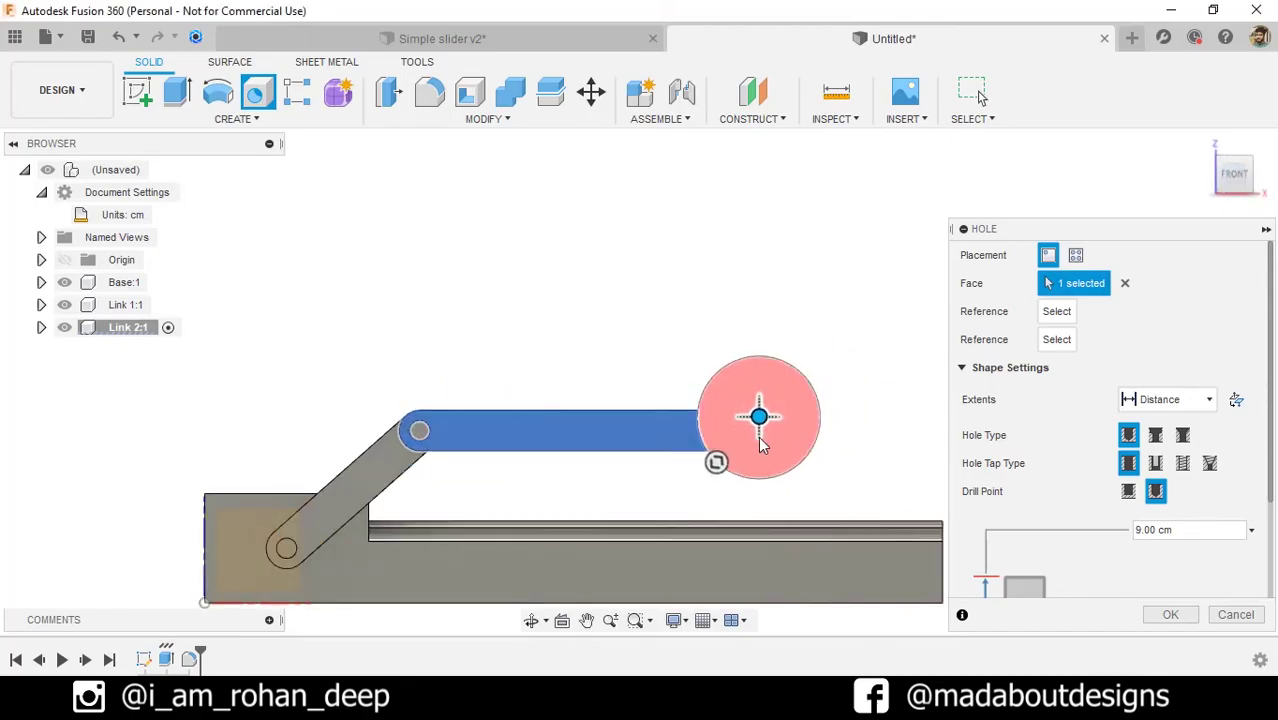
scroll(990, 412, "down", 3)
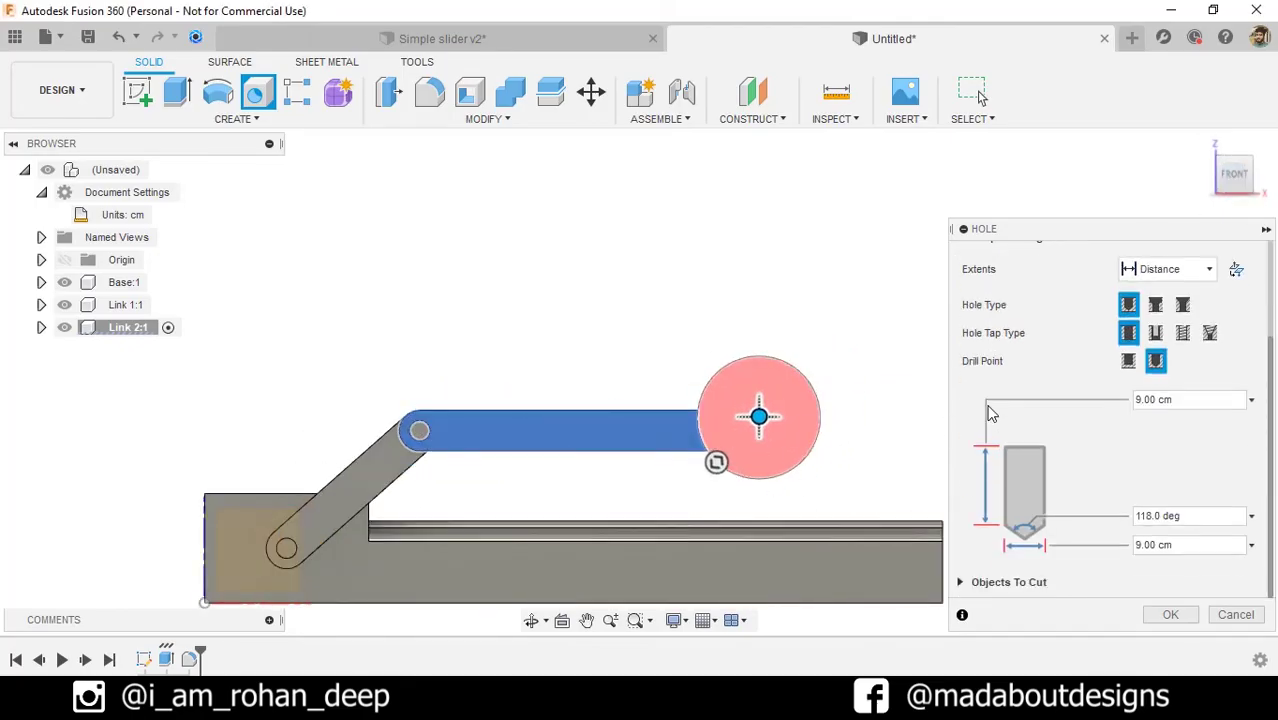
left_click(1188, 545)
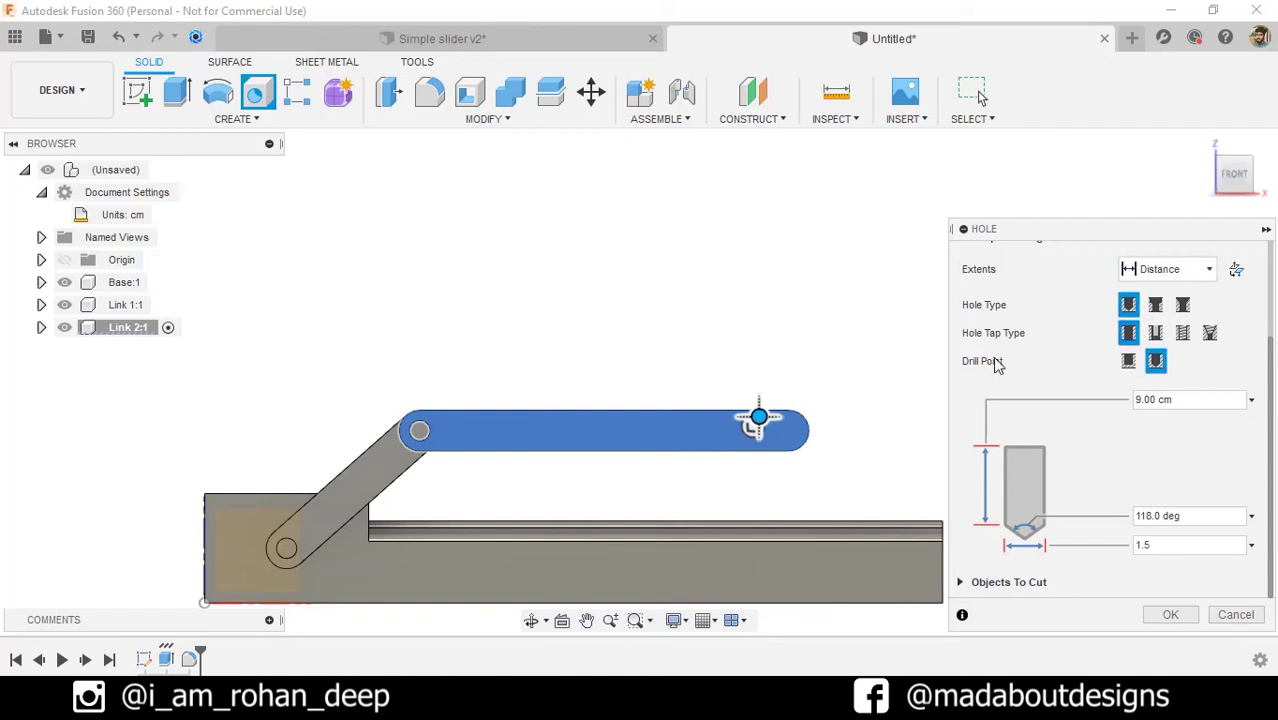
Step: Give the hole at Link 2's free end a flat drill point and set its extent to All
left_click(1129, 362)
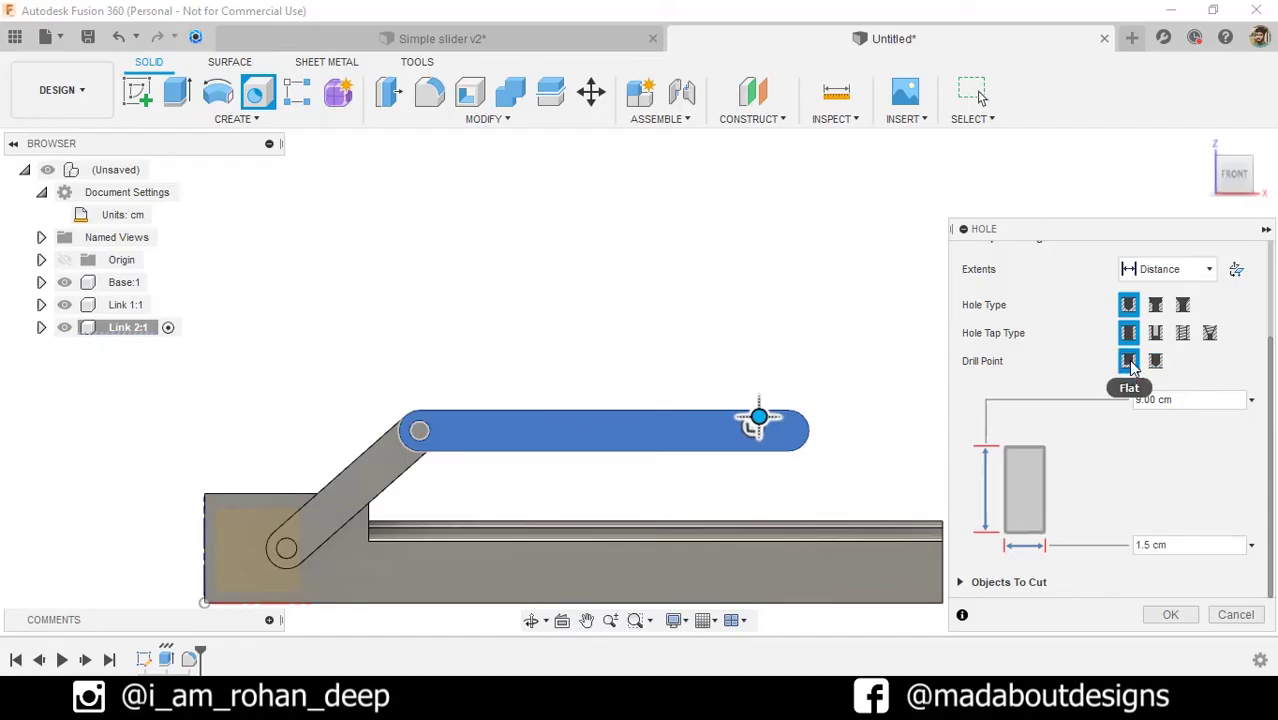
middle_click_drag(866, 383, 806, 437, "shift")
left_click(1168, 269)
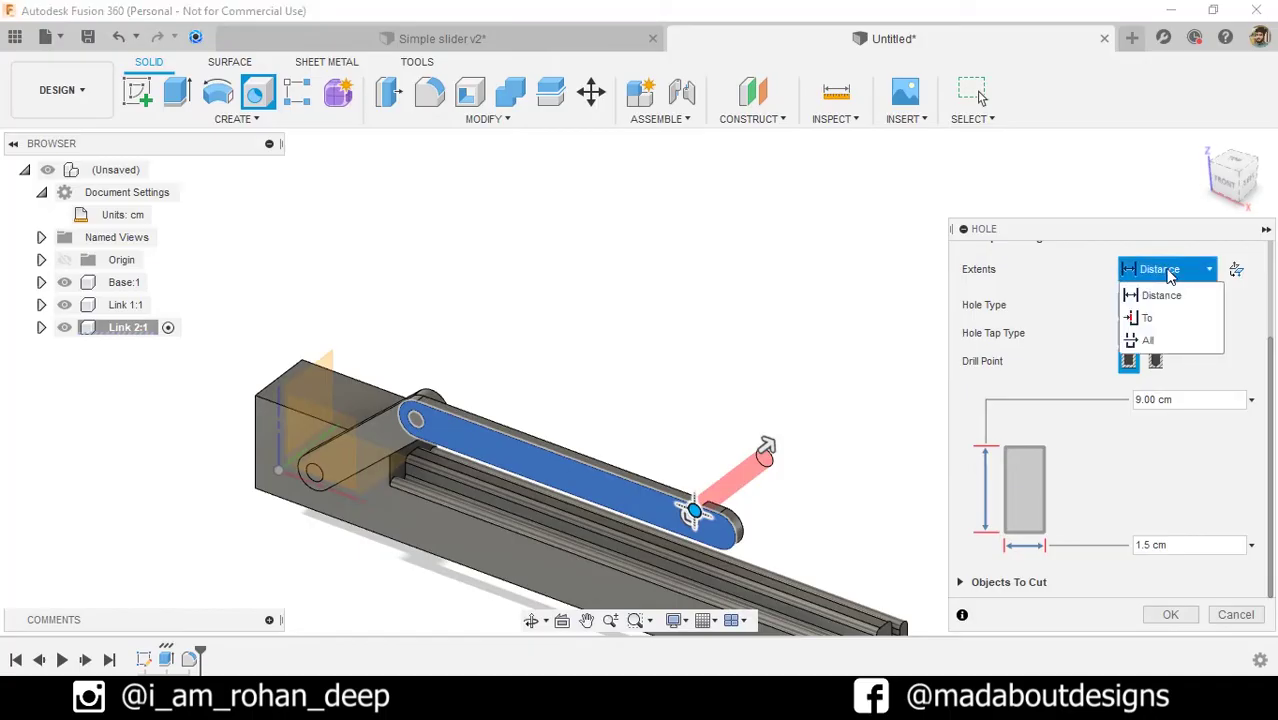
left_click(1163, 341)
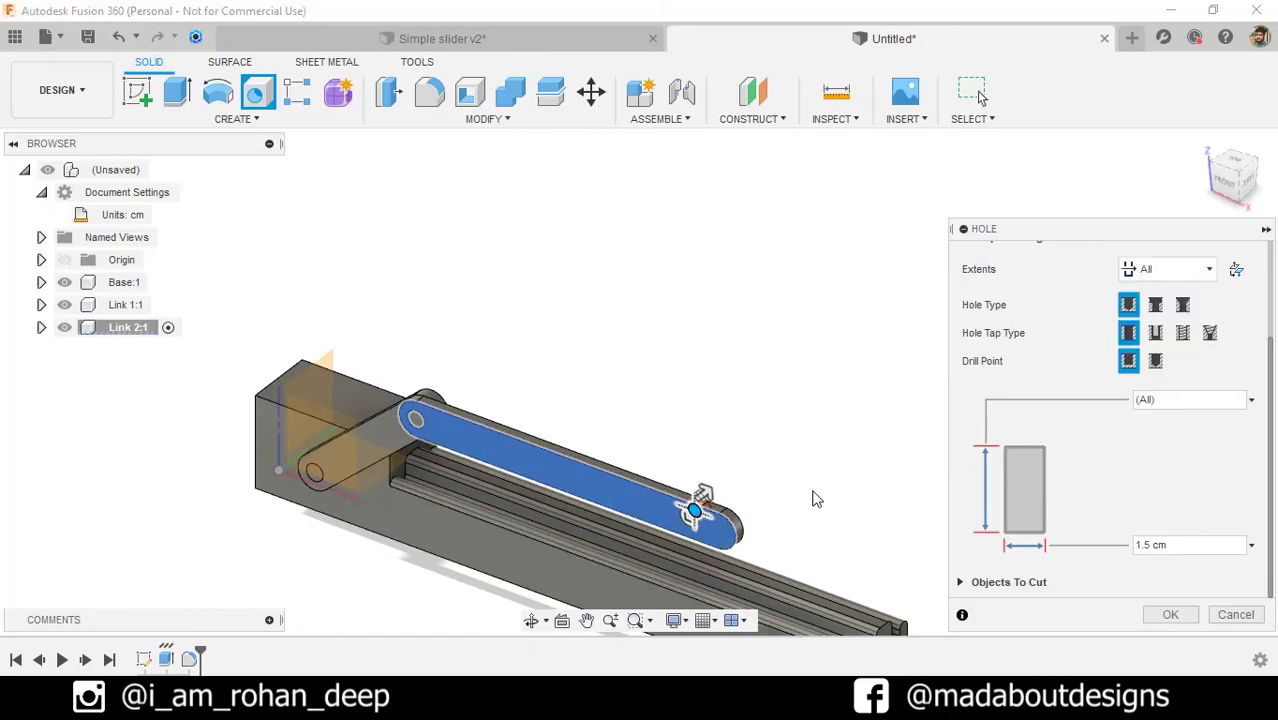
Step: Make the 1.5 cm hole concentric with the rounded edge of Link 2's free end and complete the hole
middle_click_drag(789, 508, 812, 480, "shift")
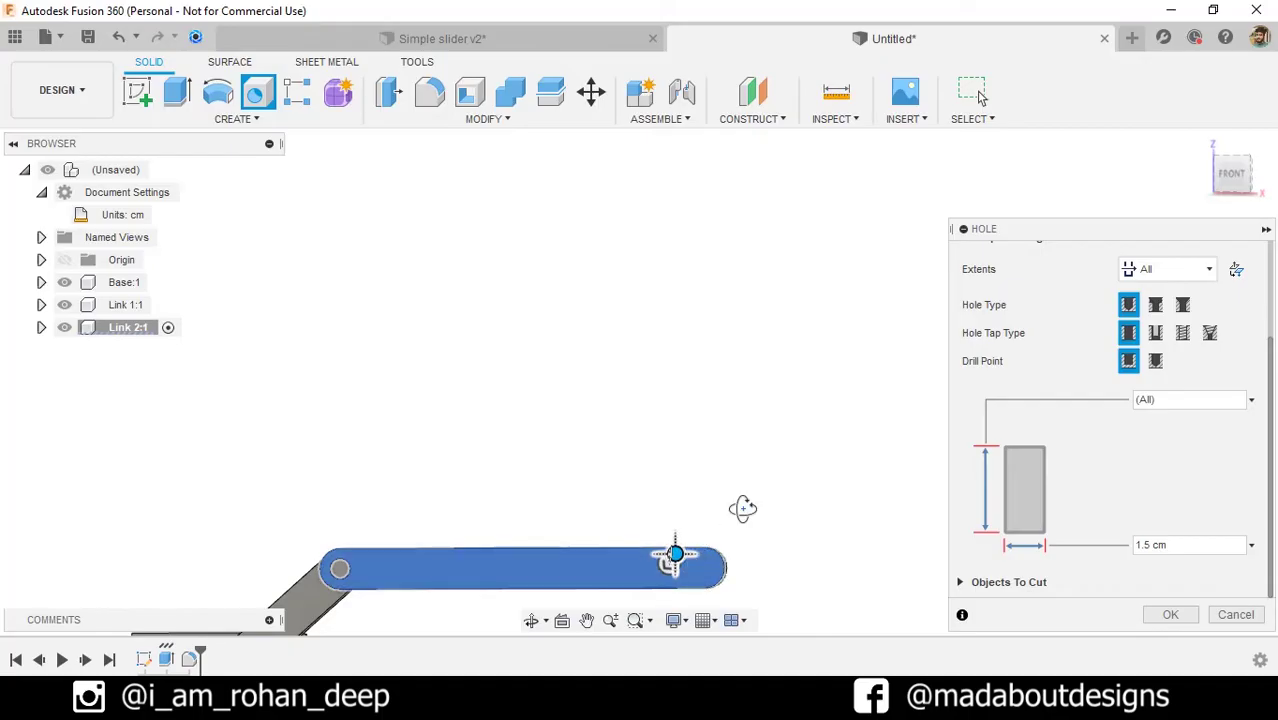
middle_click_drag(742, 508, 785, 514, "shift")
scroll(997, 369, "up", 2)
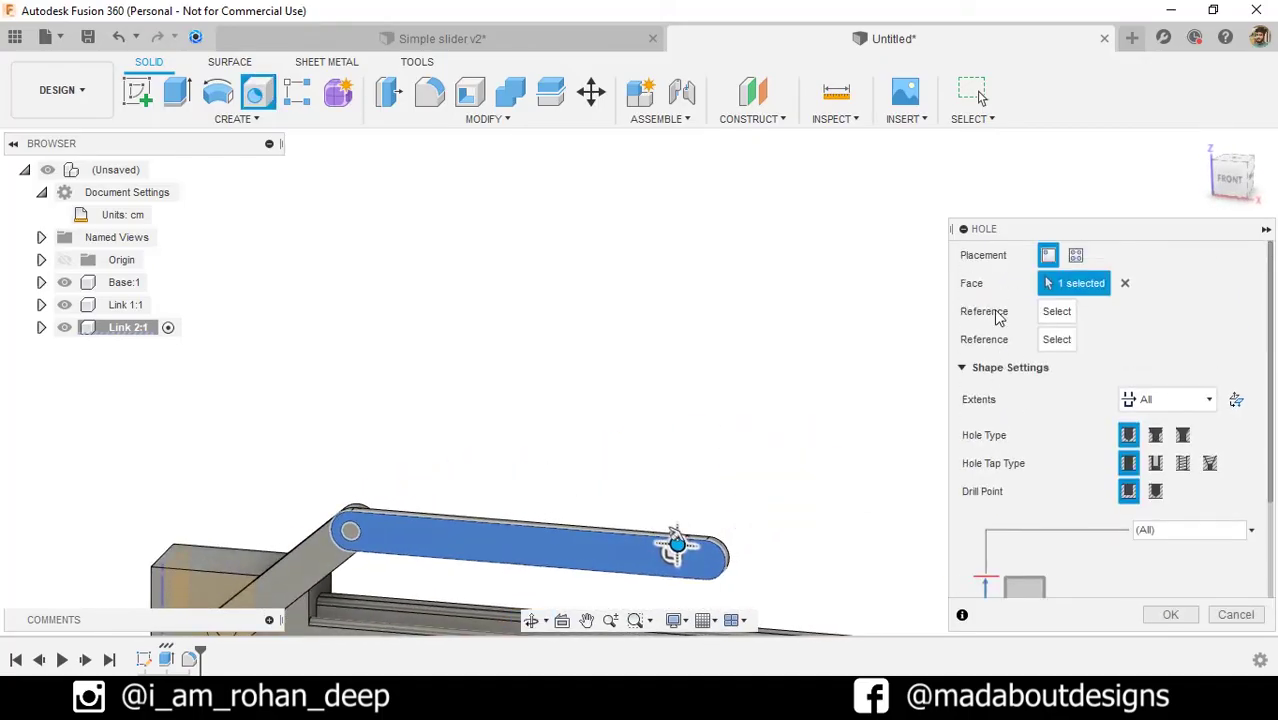
scroll(784, 499, "up", 3)
middle_click_drag(784, 499, 765, 408)
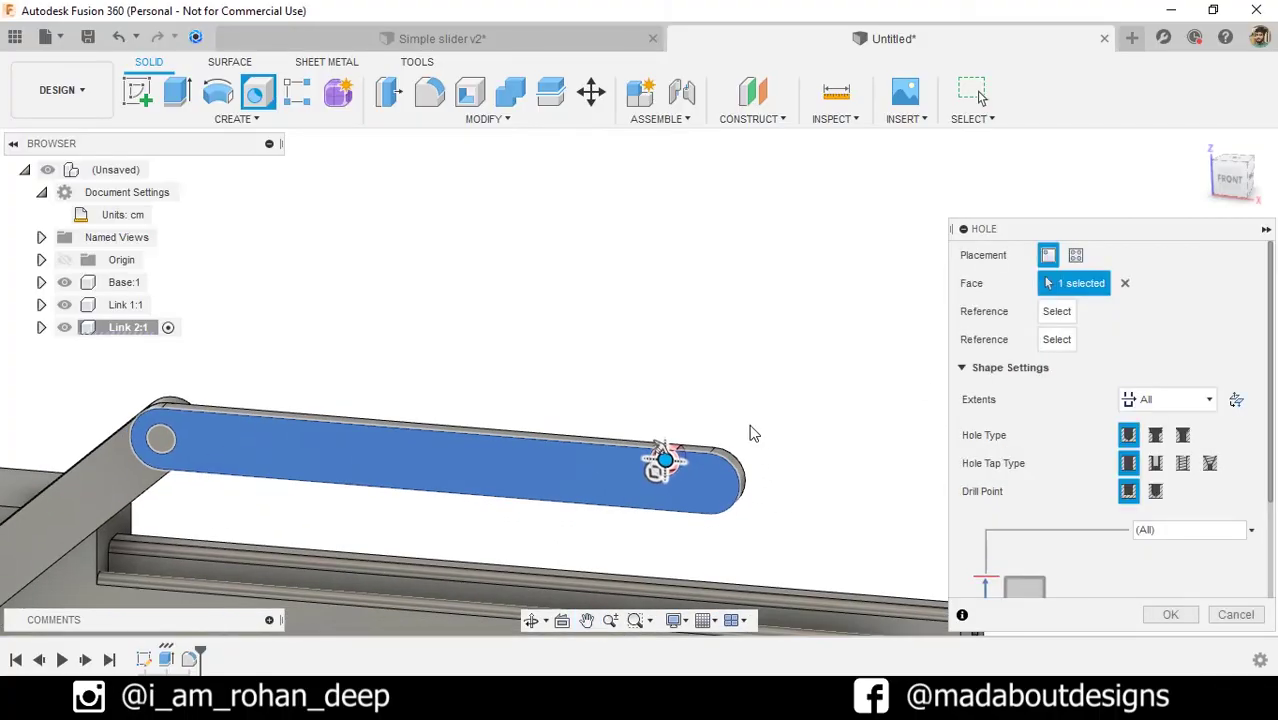
left_click(740, 490)
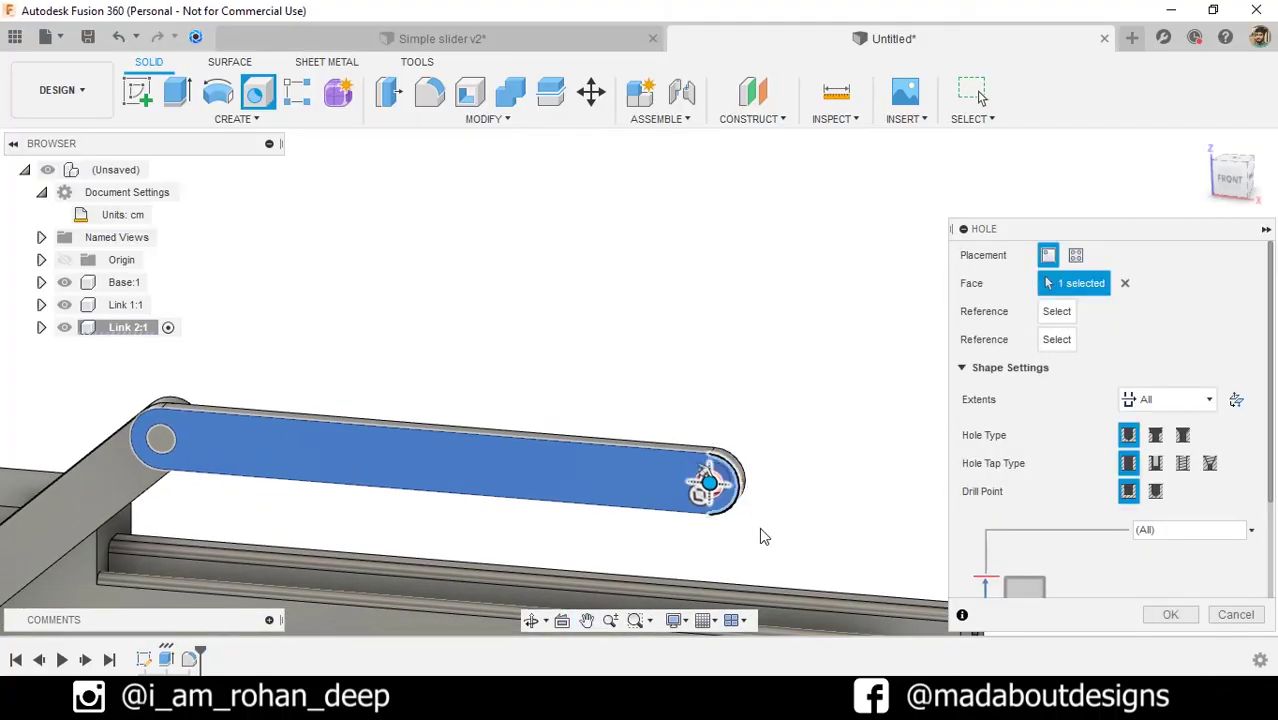
scroll(745, 508, "up", 3)
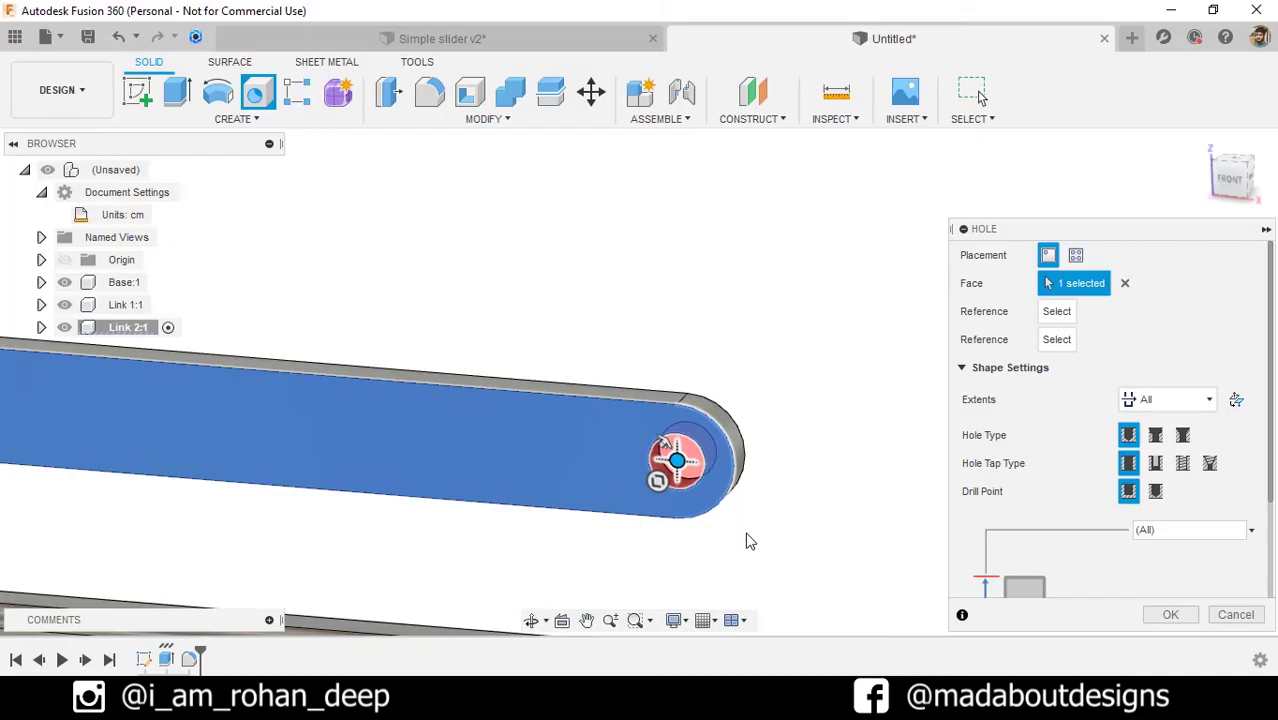
left_click(1171, 616)
scroll(899, 516, "down", 5)
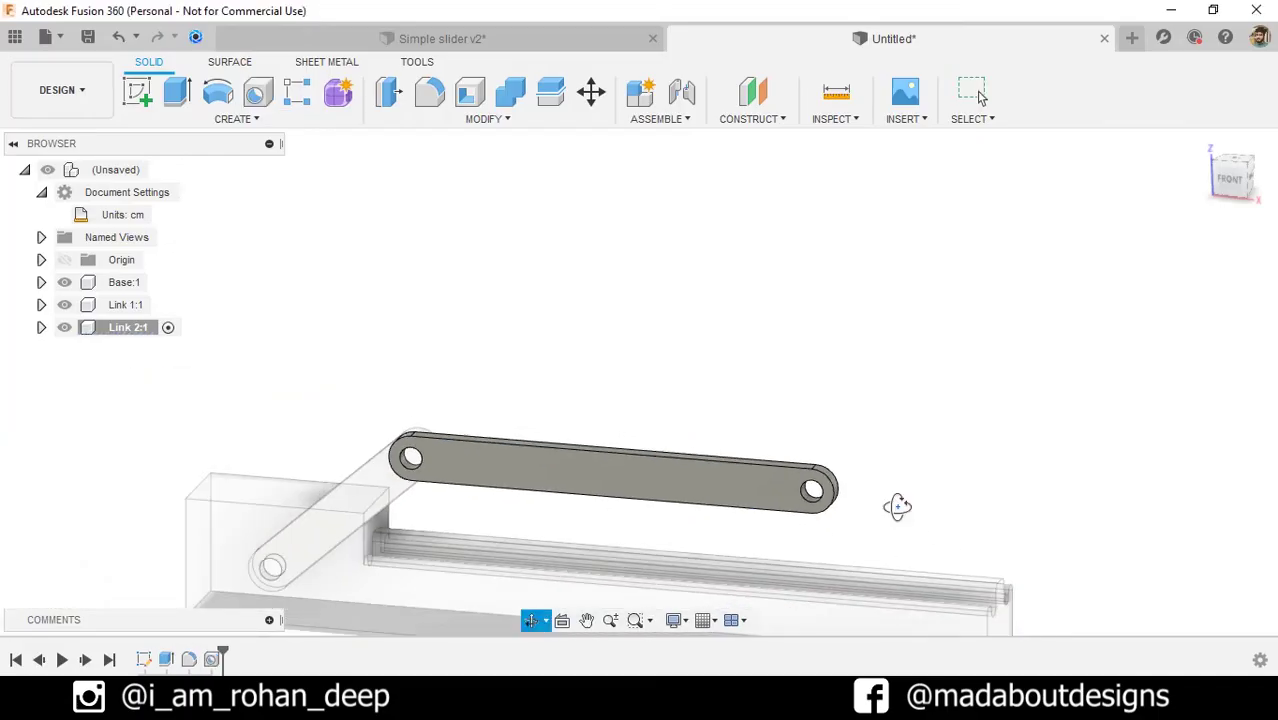
middle_click_drag(897, 506, 857, 528, "shift")
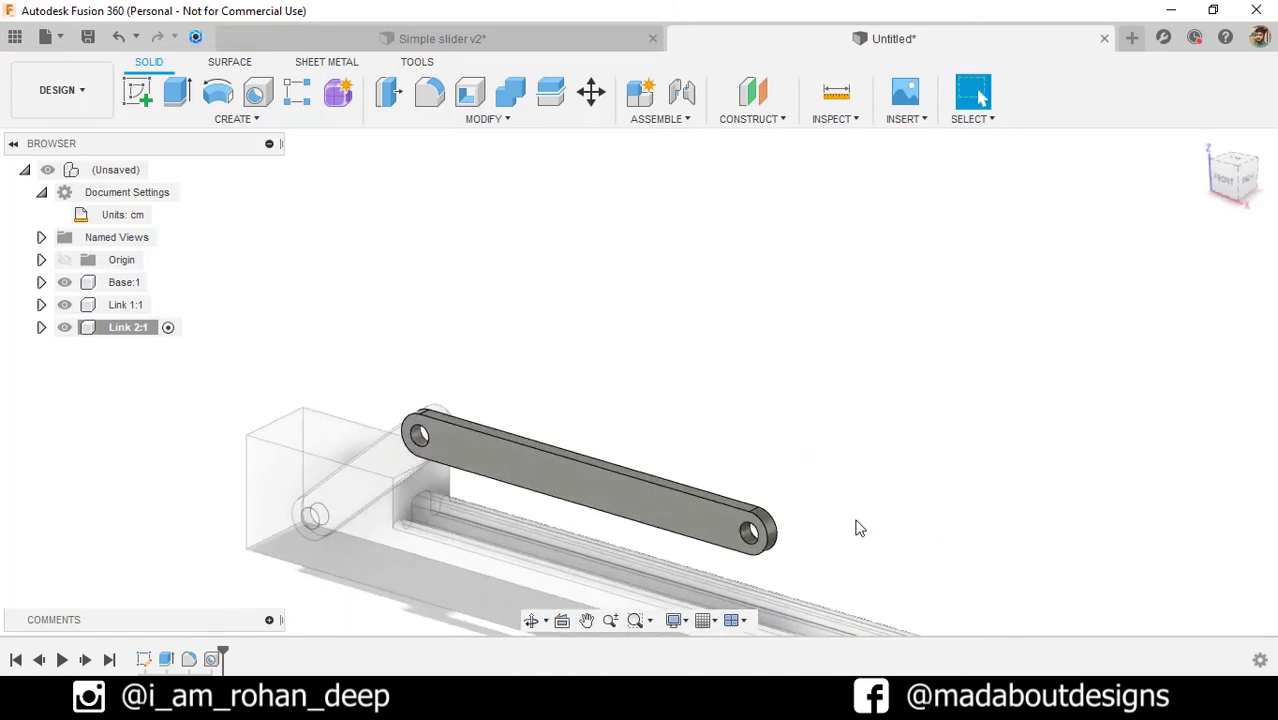
Step: Activate the top-level assembly and create an empty, activated component named Slider
left_click(162, 170)
scroll(501, 290, "down", 3)
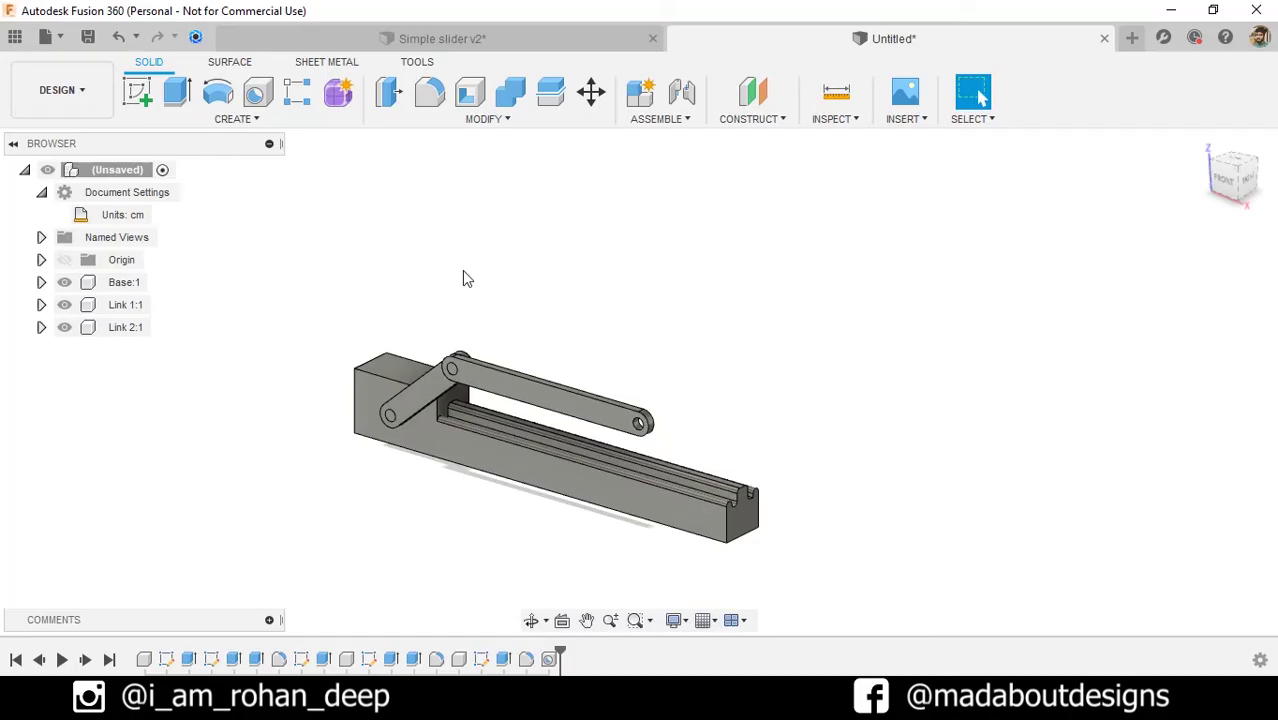
left_click(641, 94)
double_click(1163, 311)
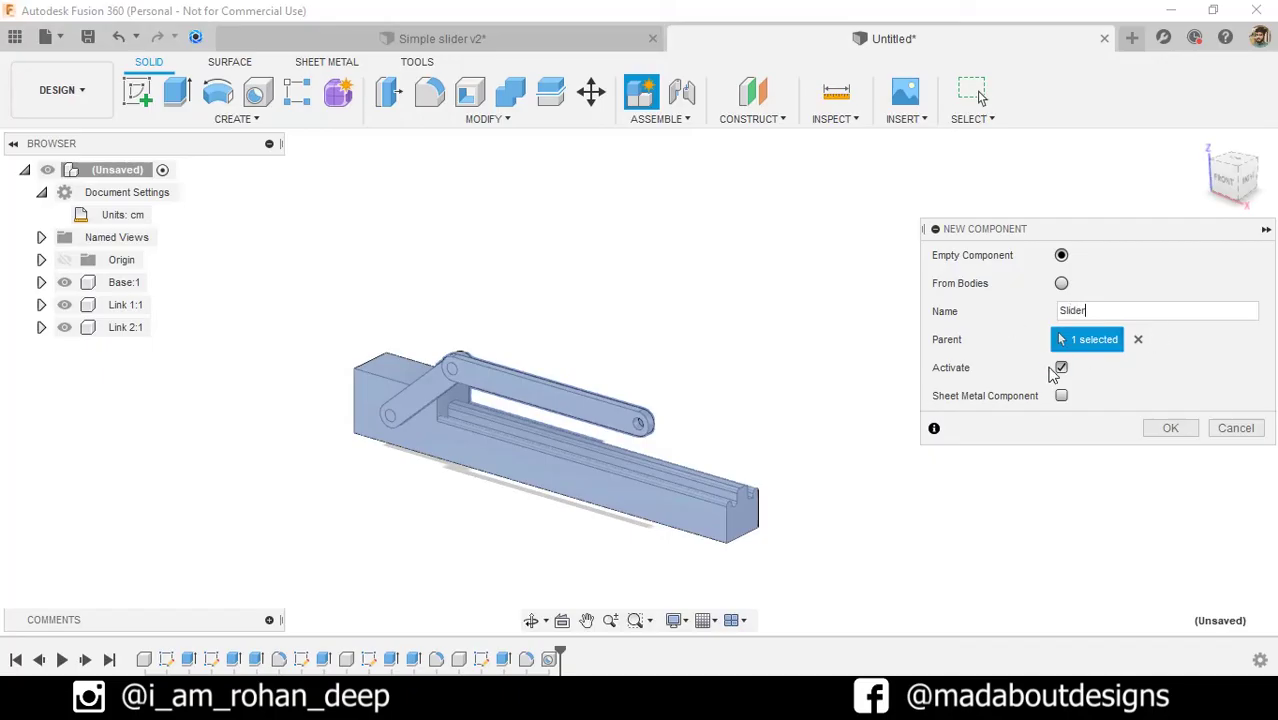
left_click(1163, 426)
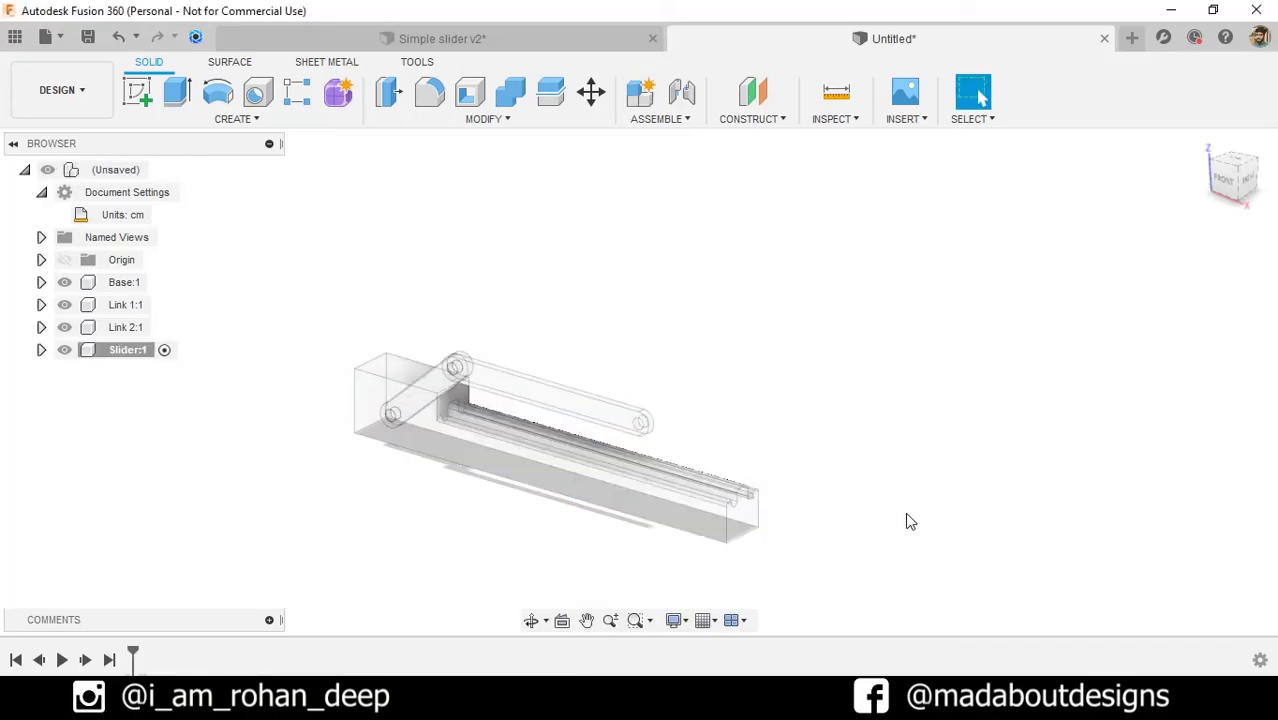
Step: Start a sketch on the Base's rail end face and project that face's outline into it
left_click(742, 524)
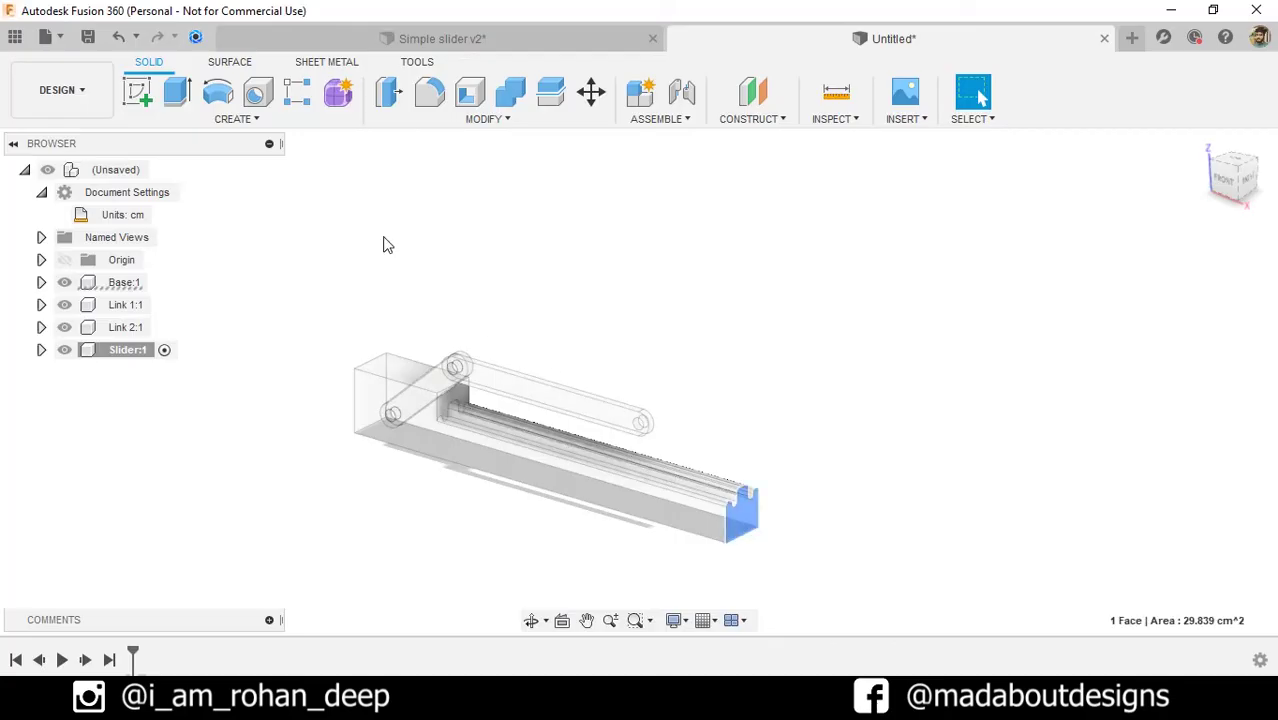
left_click(139, 93)
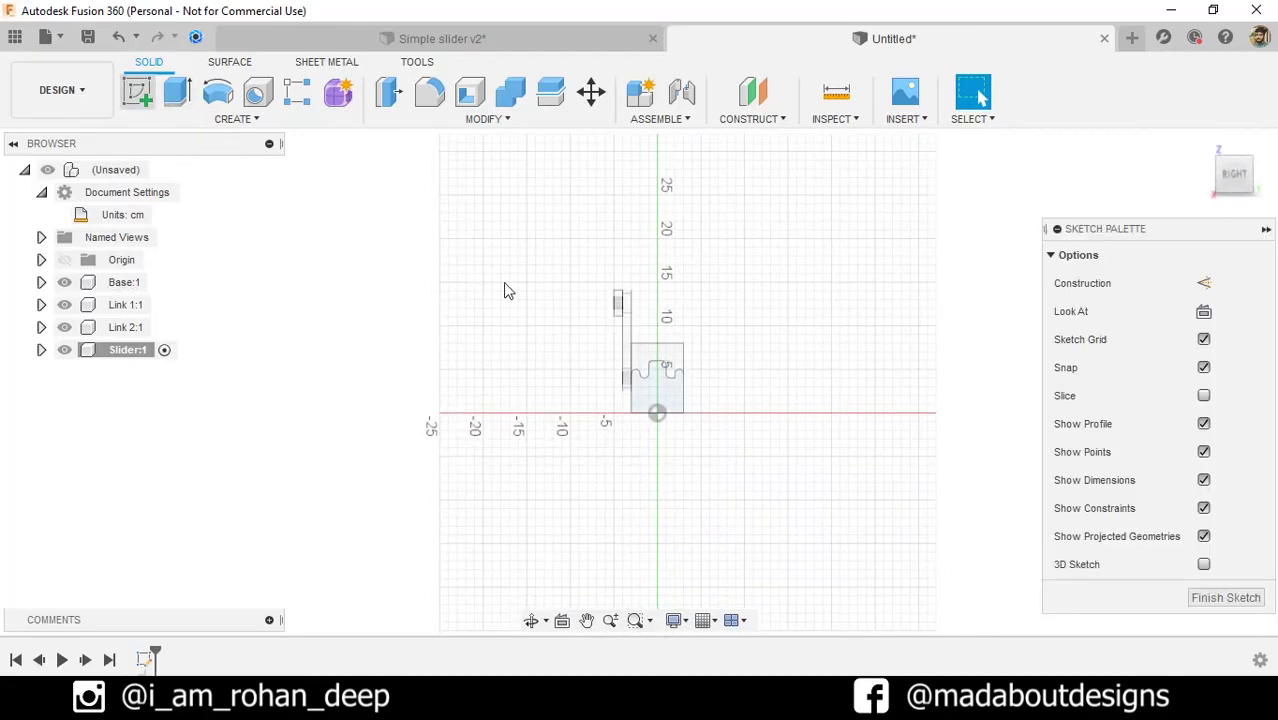
middle_click_drag(865, 378, 797, 301)
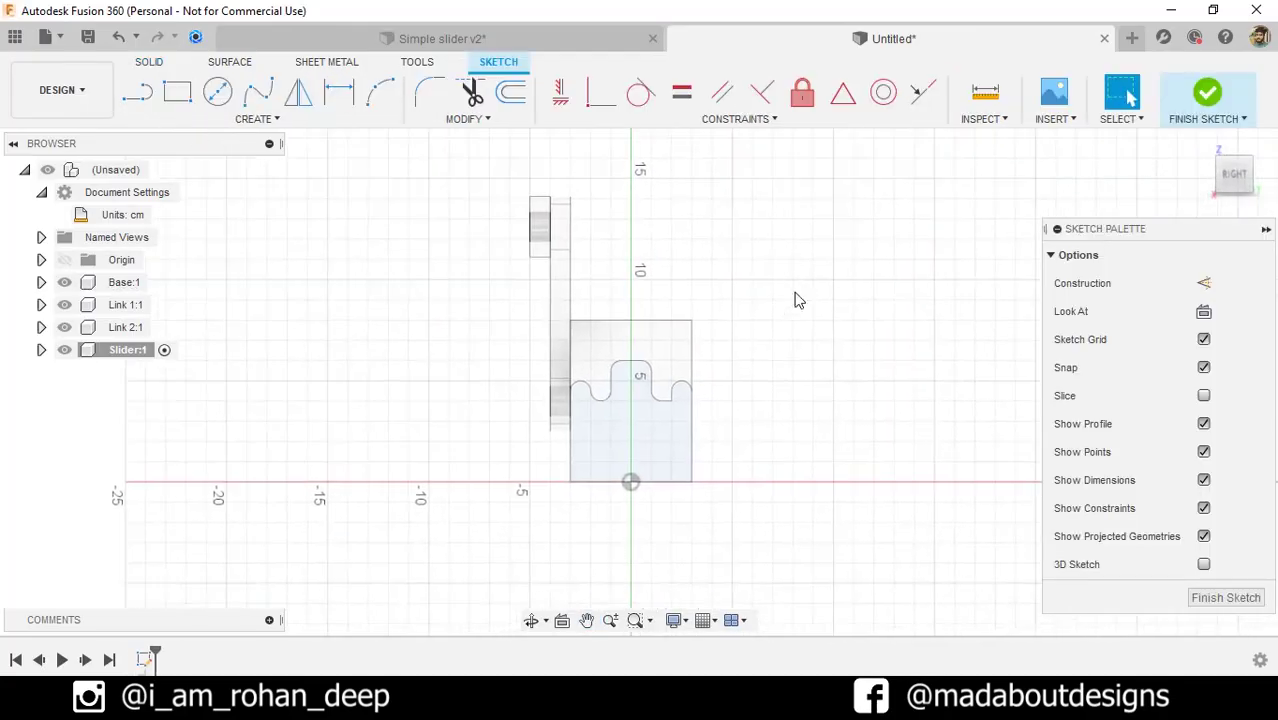
key("p")
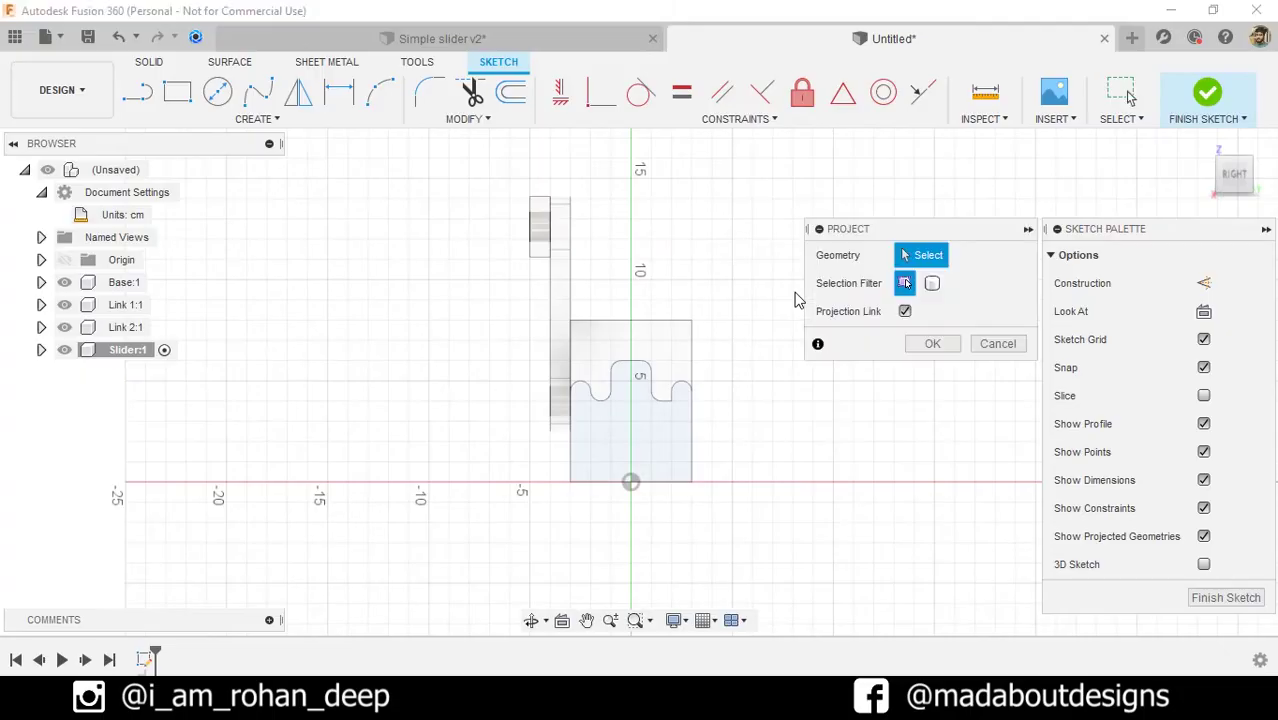
scroll(750, 385, "up", 3)
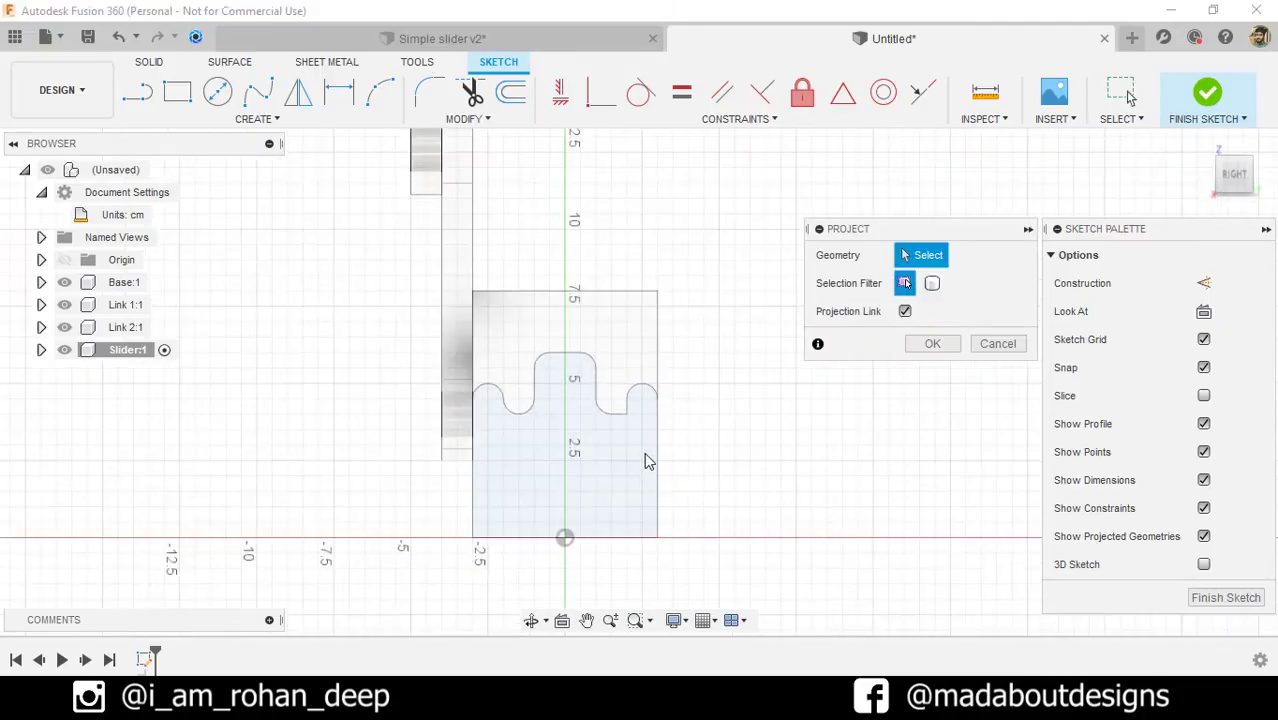
left_click(584, 478)
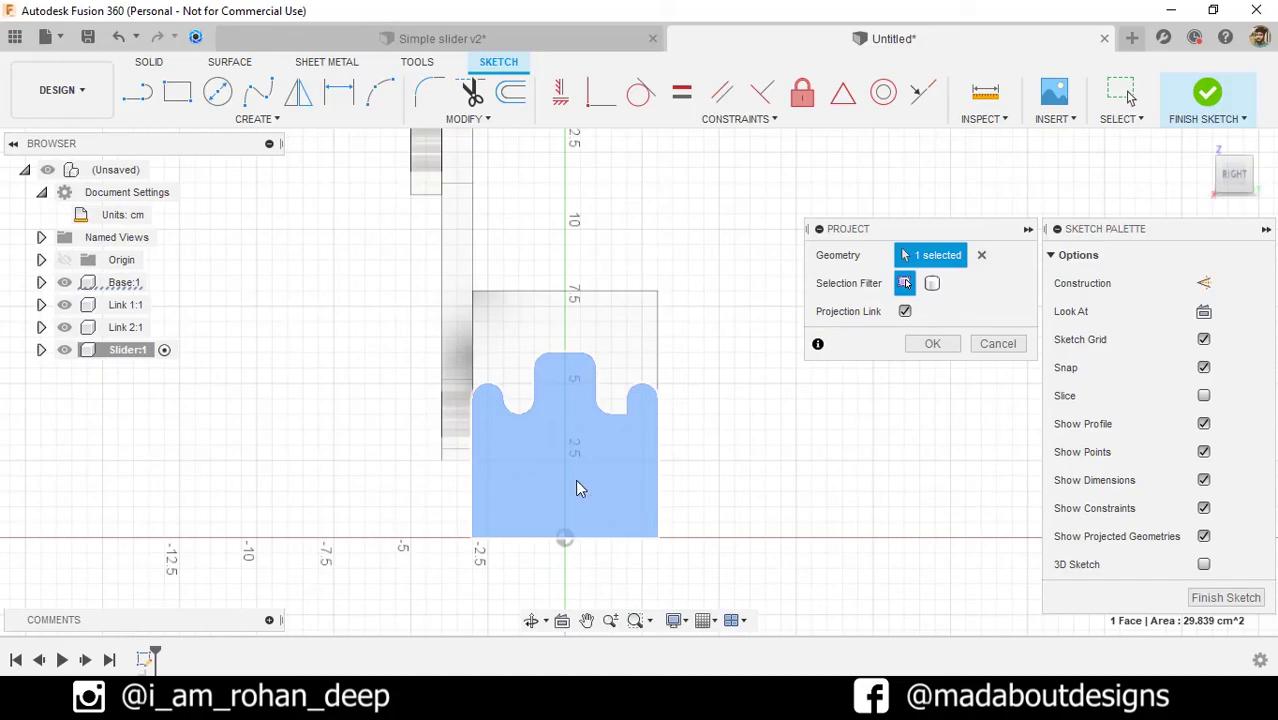
left_click(932, 344)
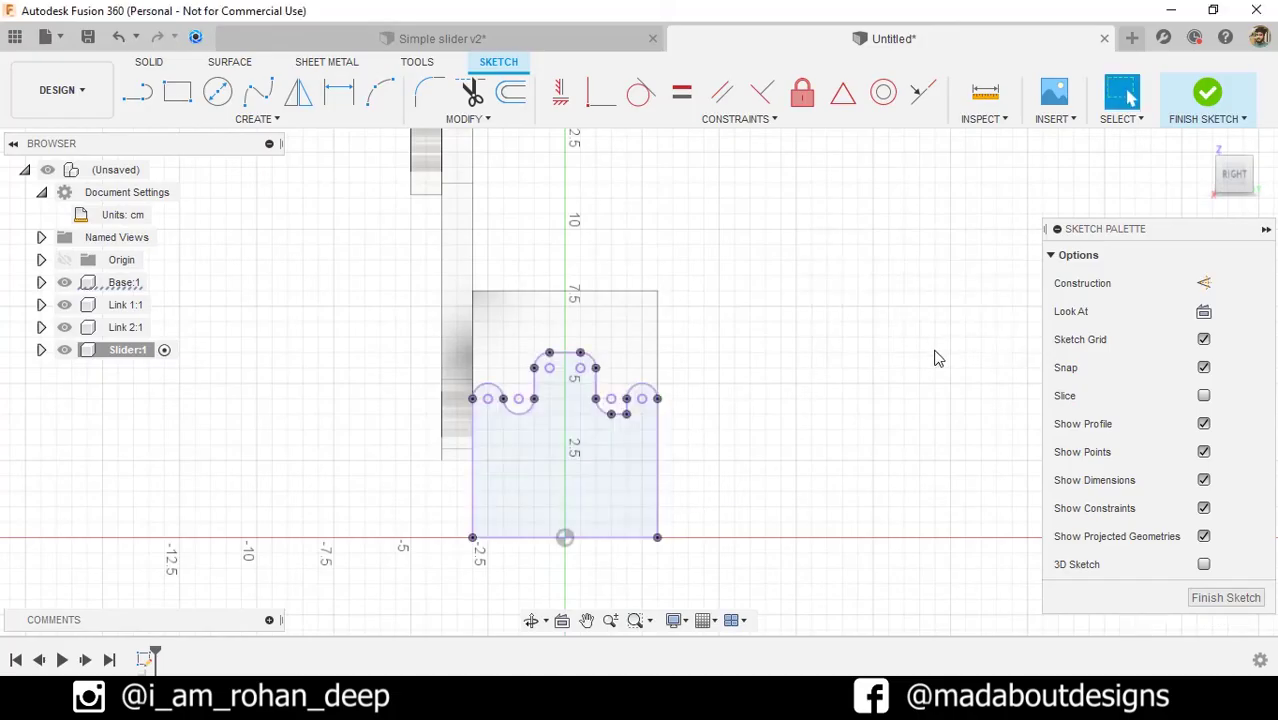
scroll(730, 365, "up", 2)
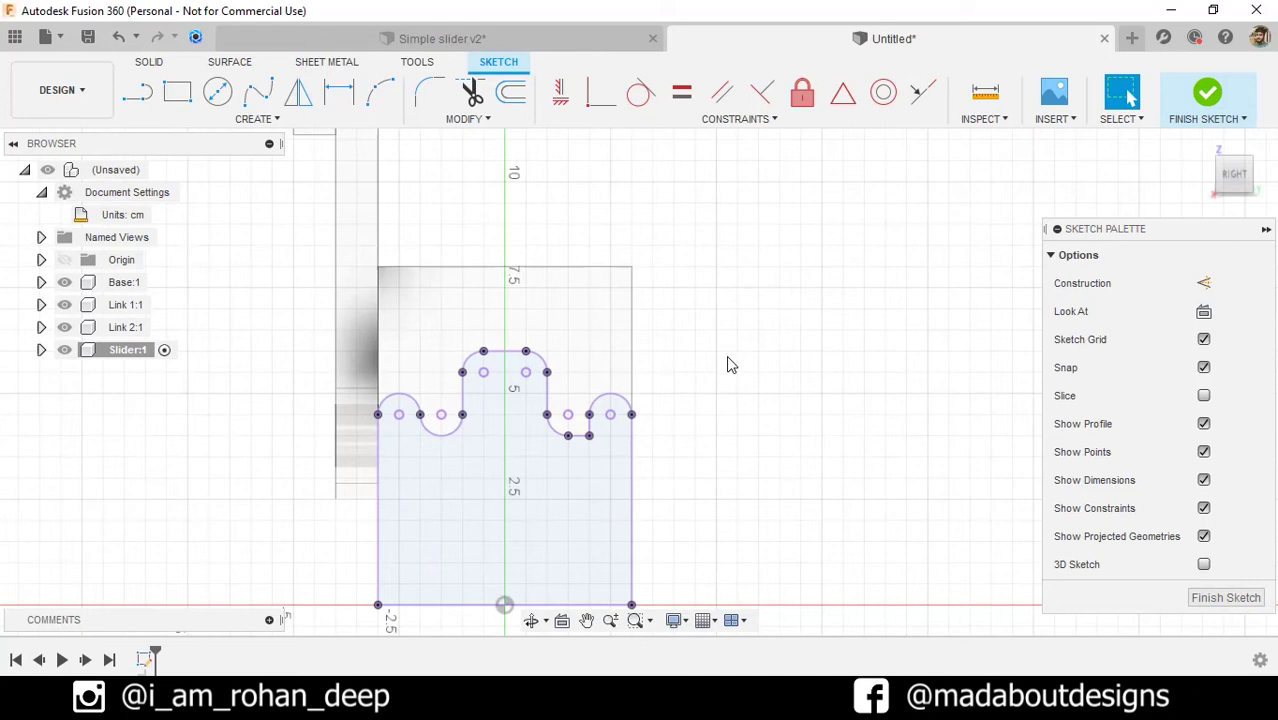
Step: Draw a rectangle 4 cm wide and 5 cm high upward from the bottom of the rail grooves and finish the sketch
left_click(177, 91)
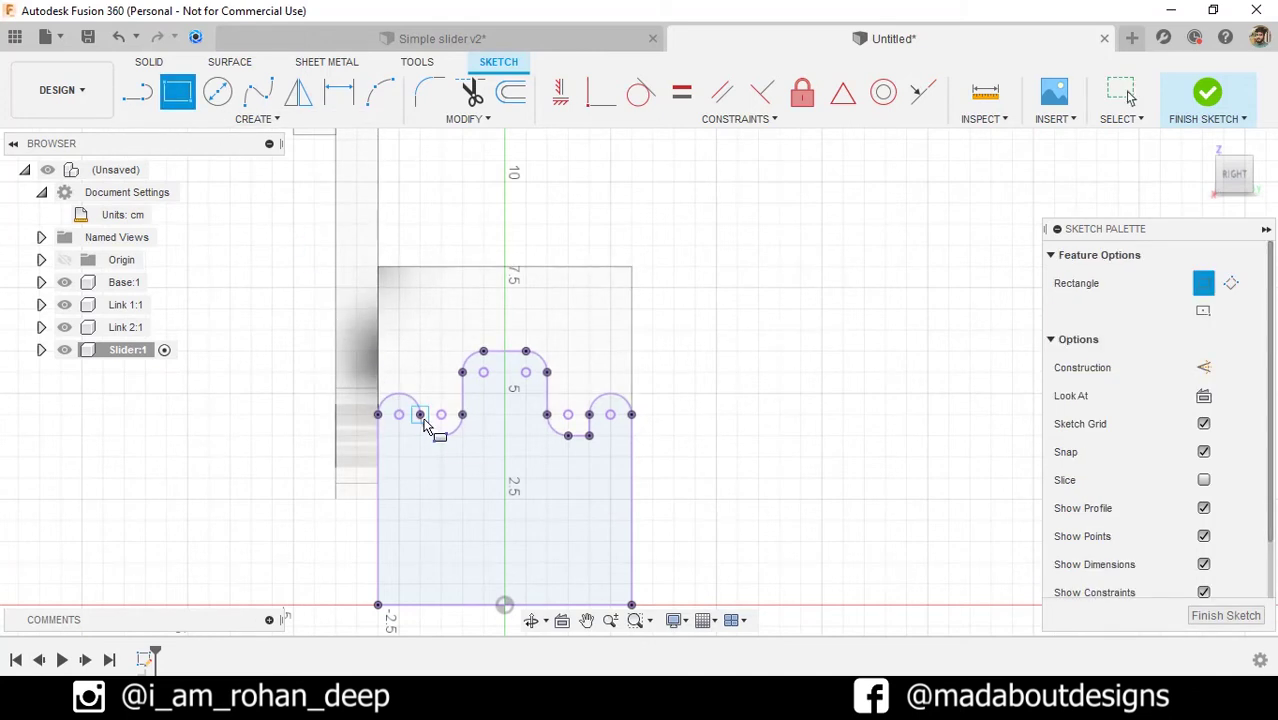
scroll(424, 438, "up", 3)
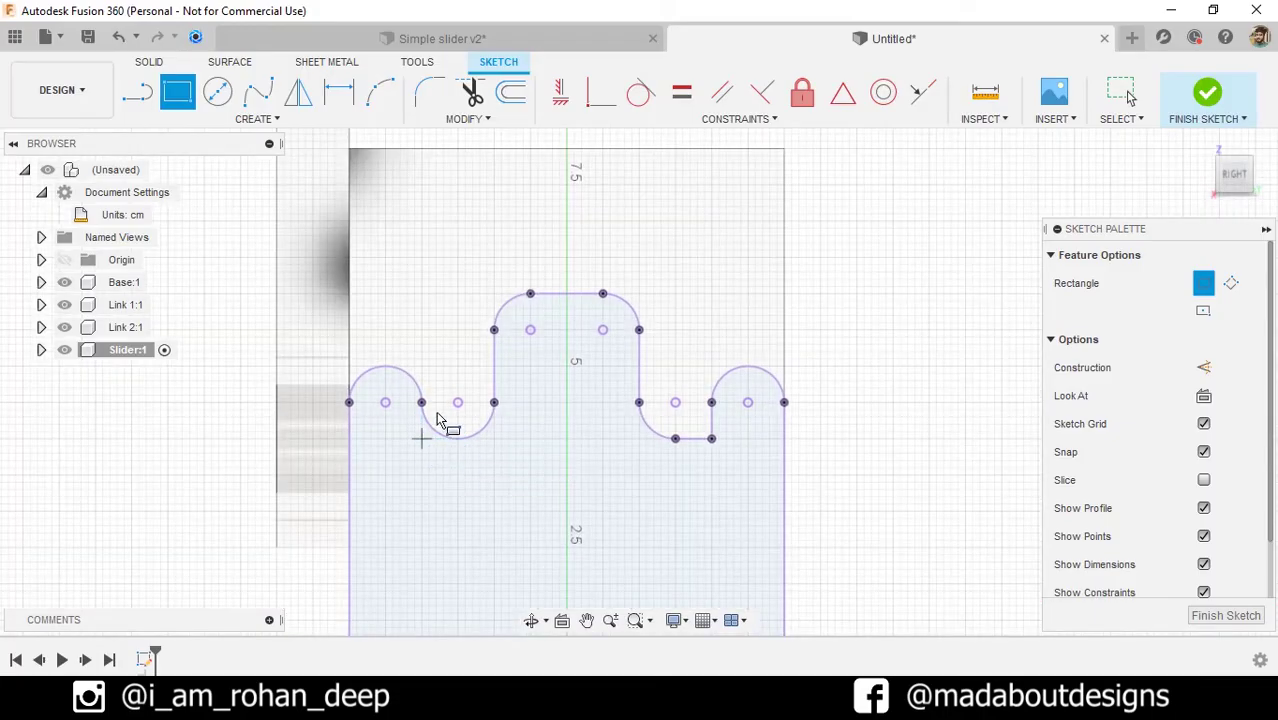
left_click(421, 438)
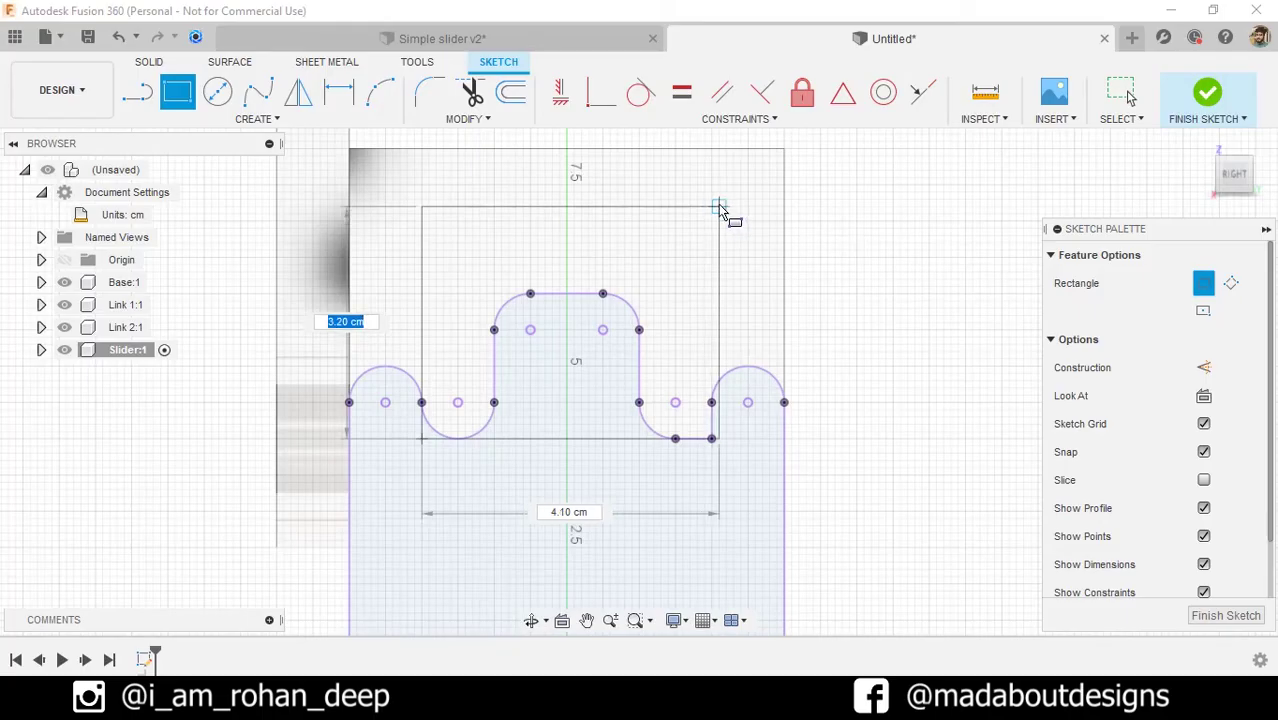
type("5")
key("Tab")
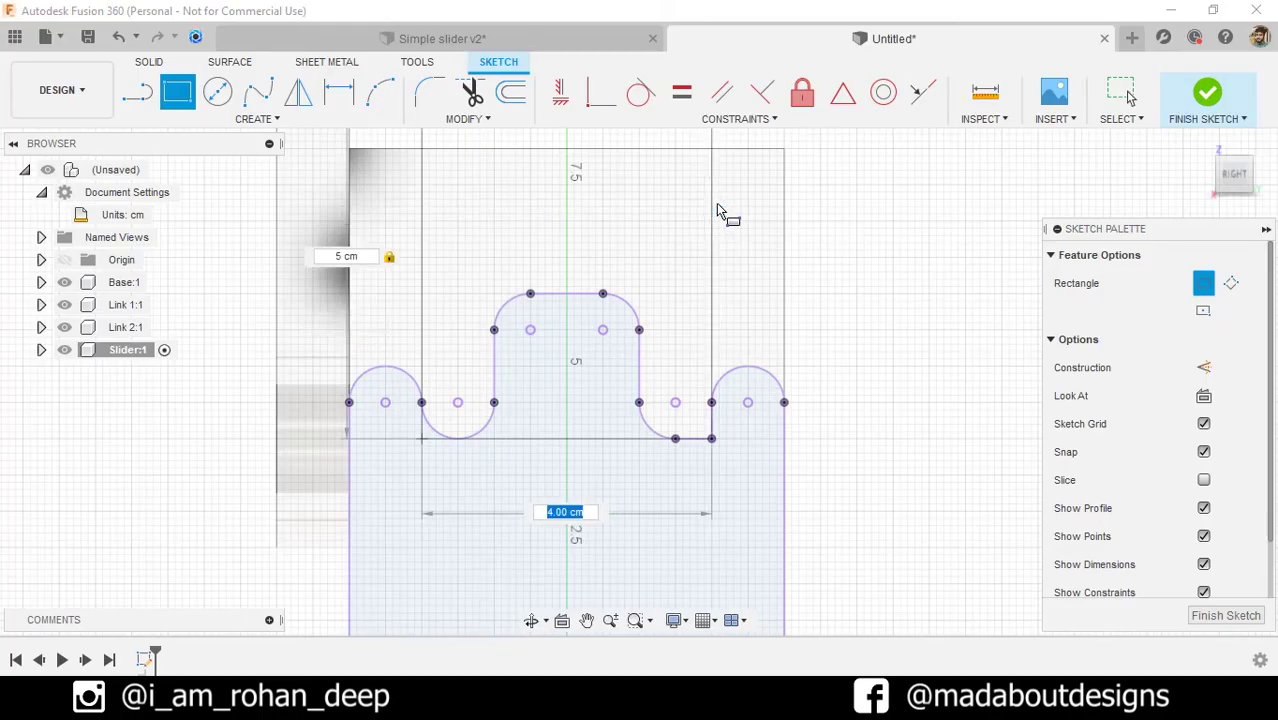
key("Return")
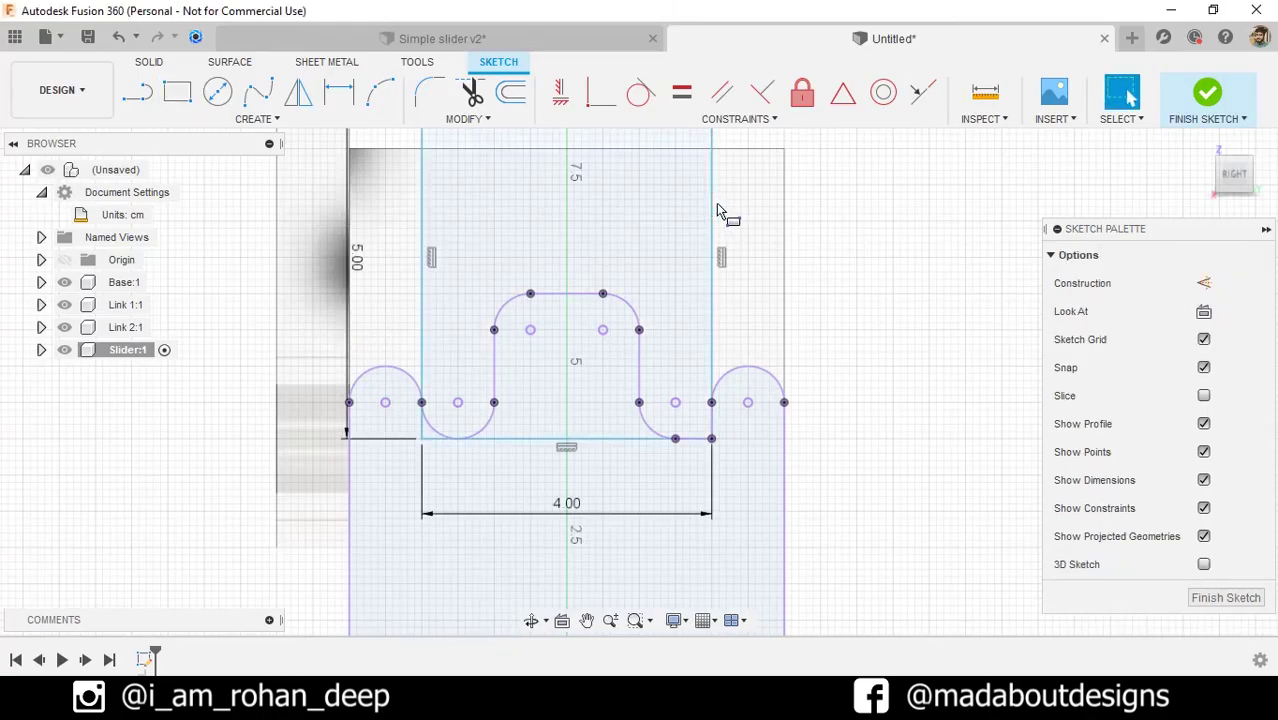
scroll(716, 208, "down", 2)
middle_click_drag(726, 260, 736, 328)
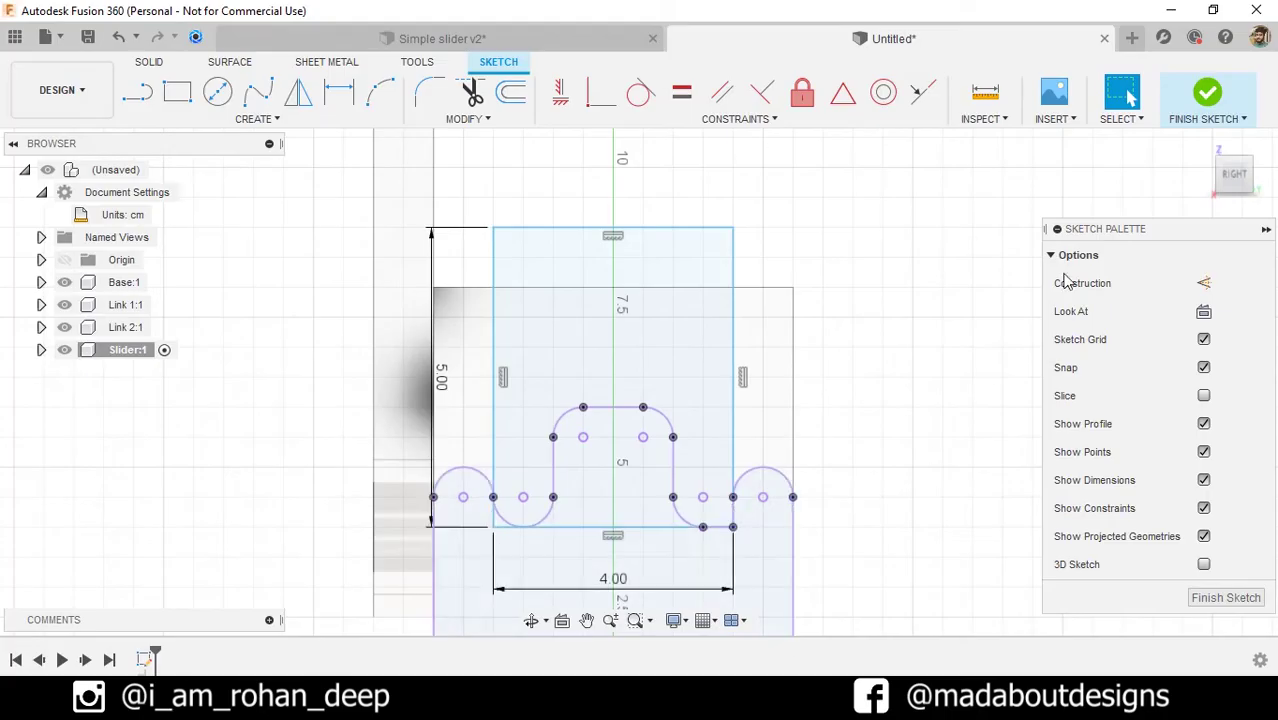
left_click(1207, 97)
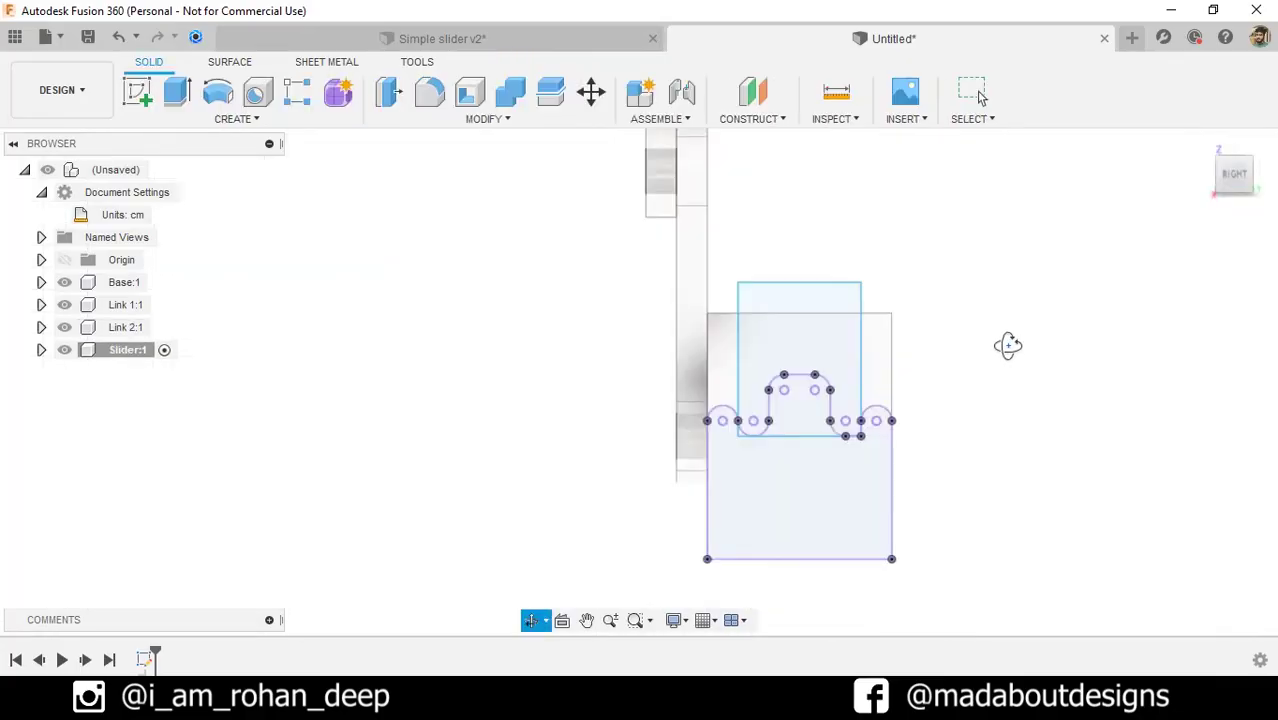
Step: Extrude the rectangle's region above the rail profile by -8 cm along the Base as a new body
mouse_move(1004, 345)
middle_mouse_down("shift")
mouse_move(1032, 359)
mouse_move(1004, 322)
mouse_move(880, 308)
middle_mouse_up("shift")
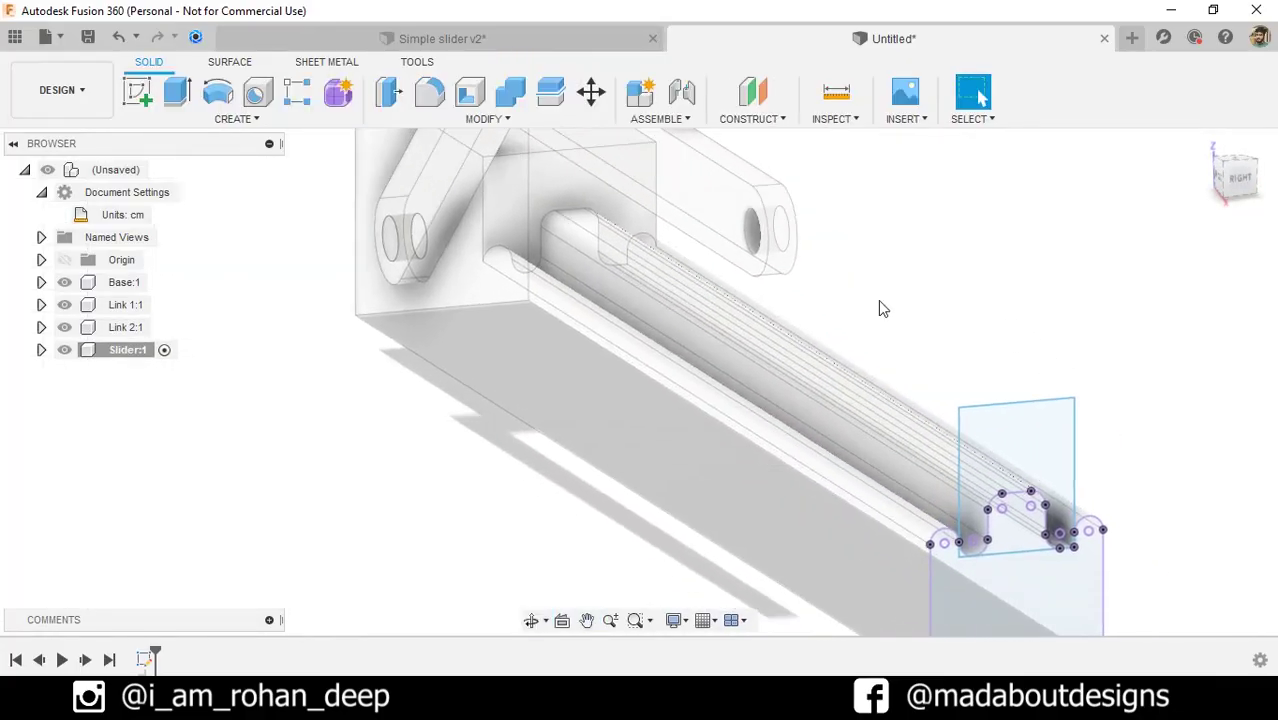
left_click(177, 92)
scroll(588, 352, "down", 3)
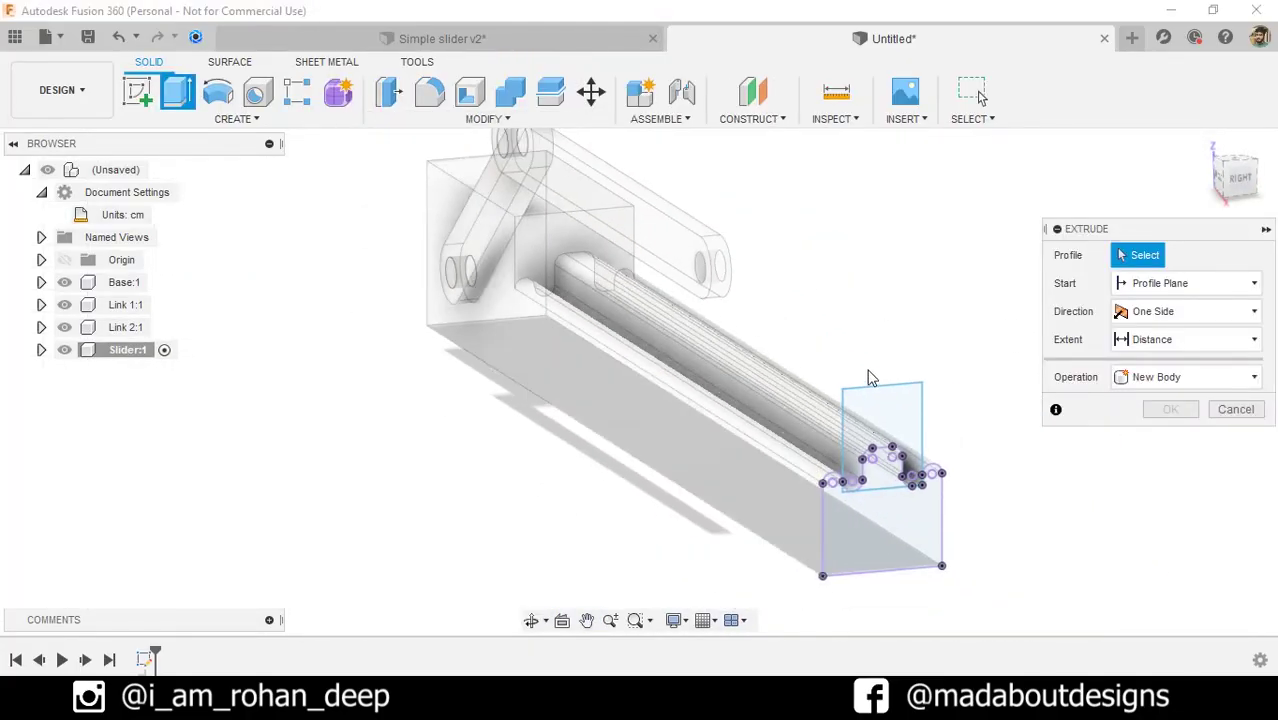
left_click(893, 416)
scroll(950, 425, "down", 1)
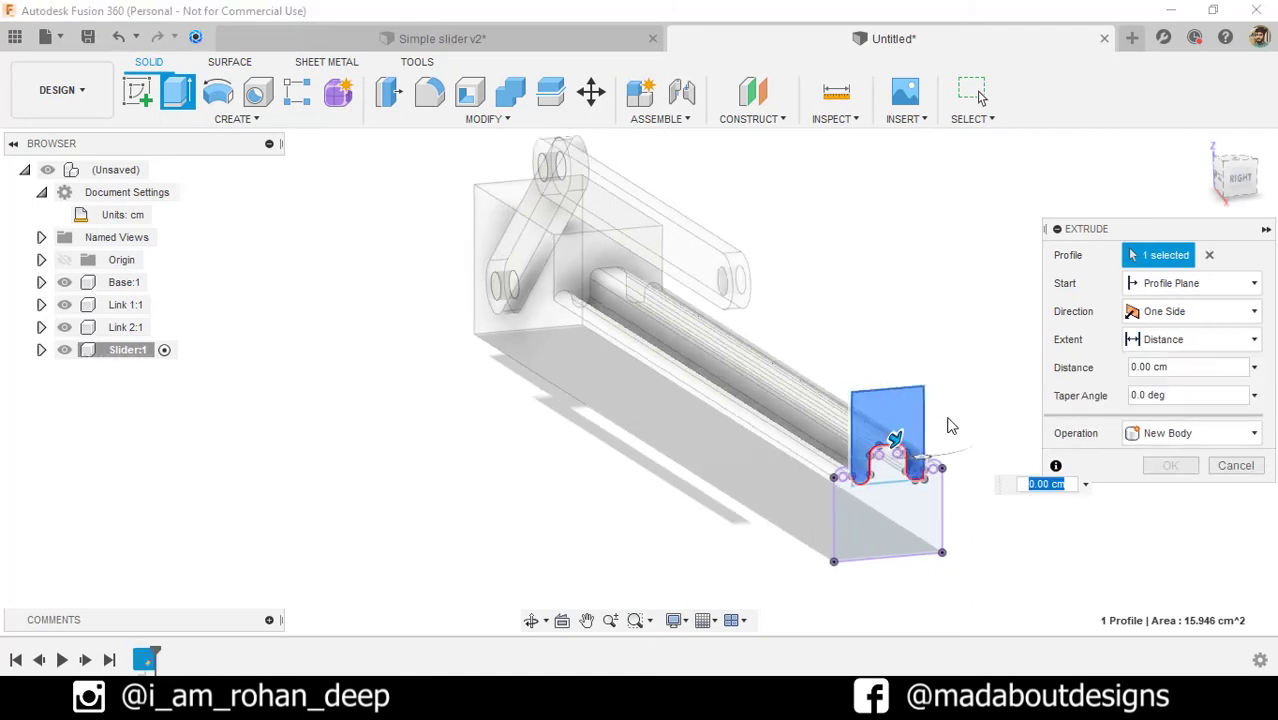
middle_click_drag(950, 425, 990, 480, "shift")
mouse_move(990, 480)
left_mouse_down()
mouse_move(1000, 495)
mouse_move(975, 480)
left_mouse_up()
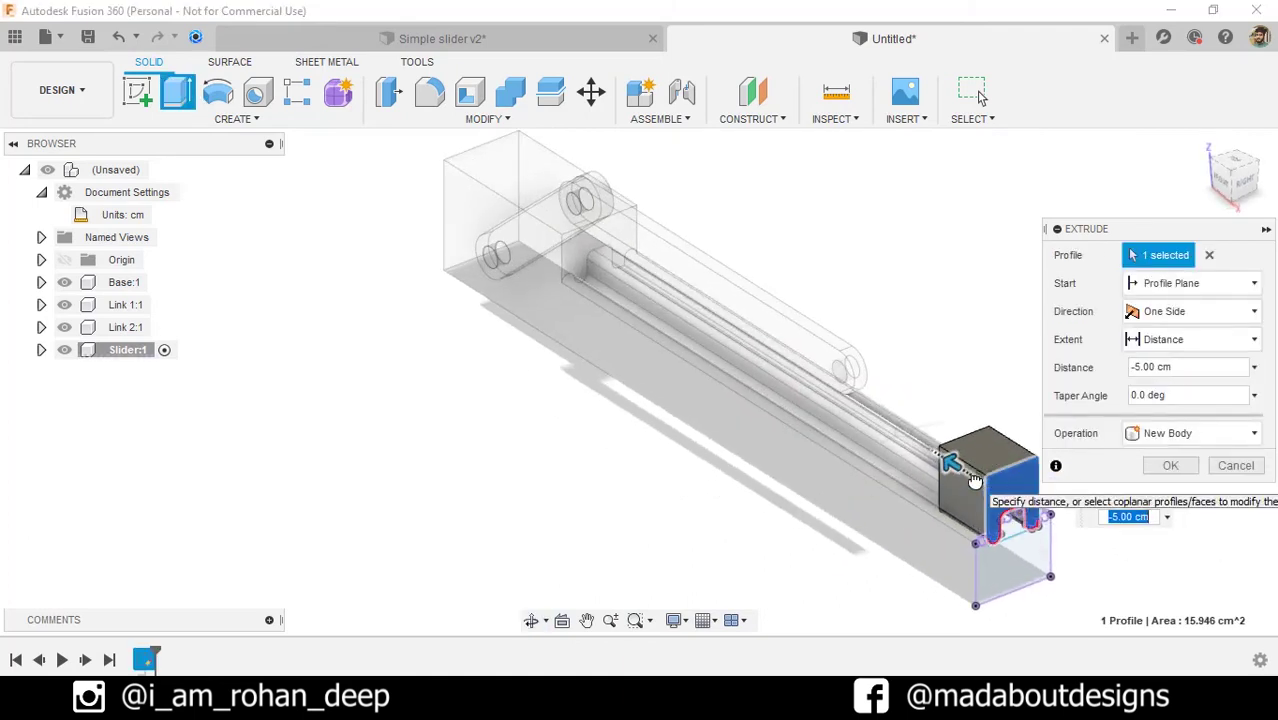
key("Return")
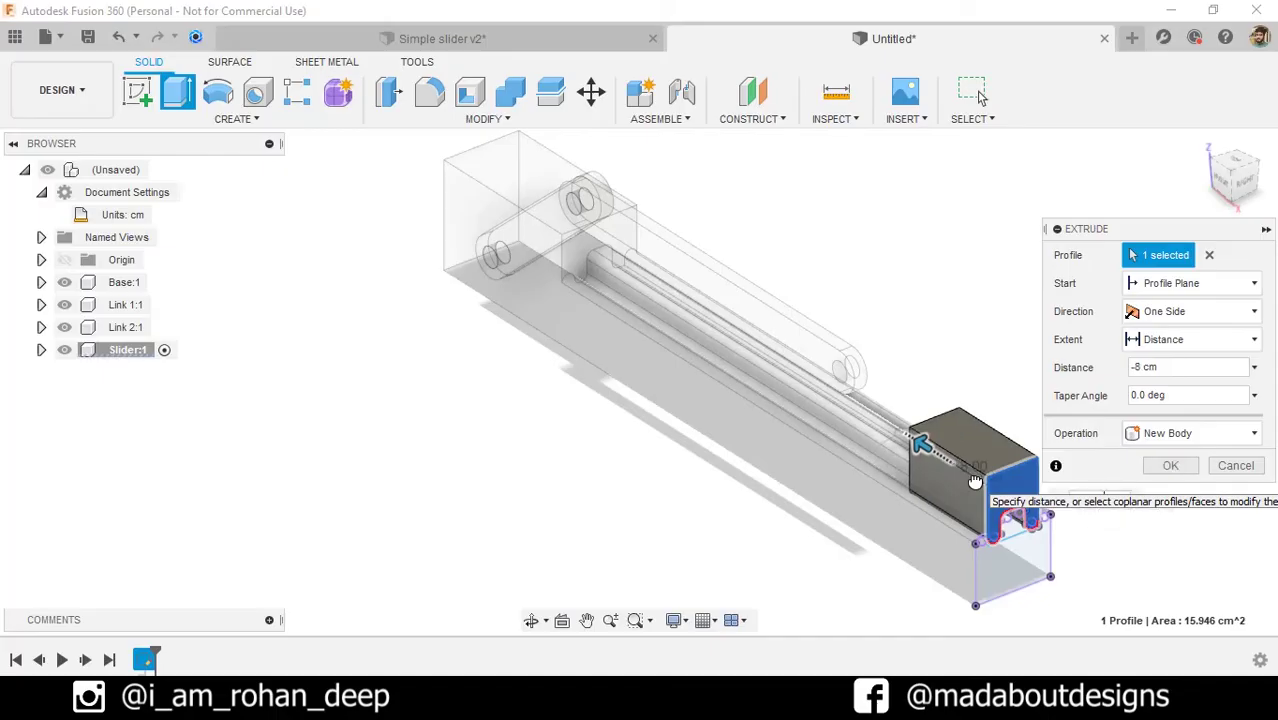
Step: Fillet the Slider's two upper long edges and the sharp lower edge of its leg to 0.5 cm, hiding the Base for access
scroll(982, 480, "up", 3)
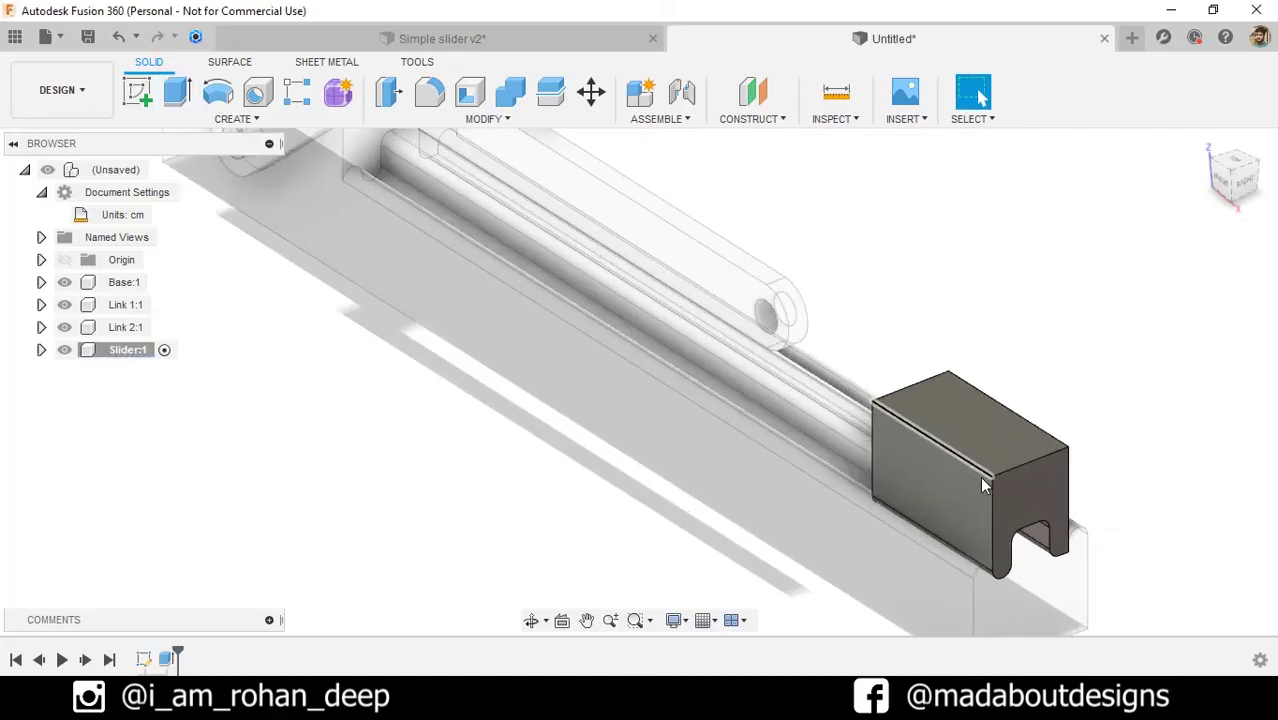
left_click(428, 92)
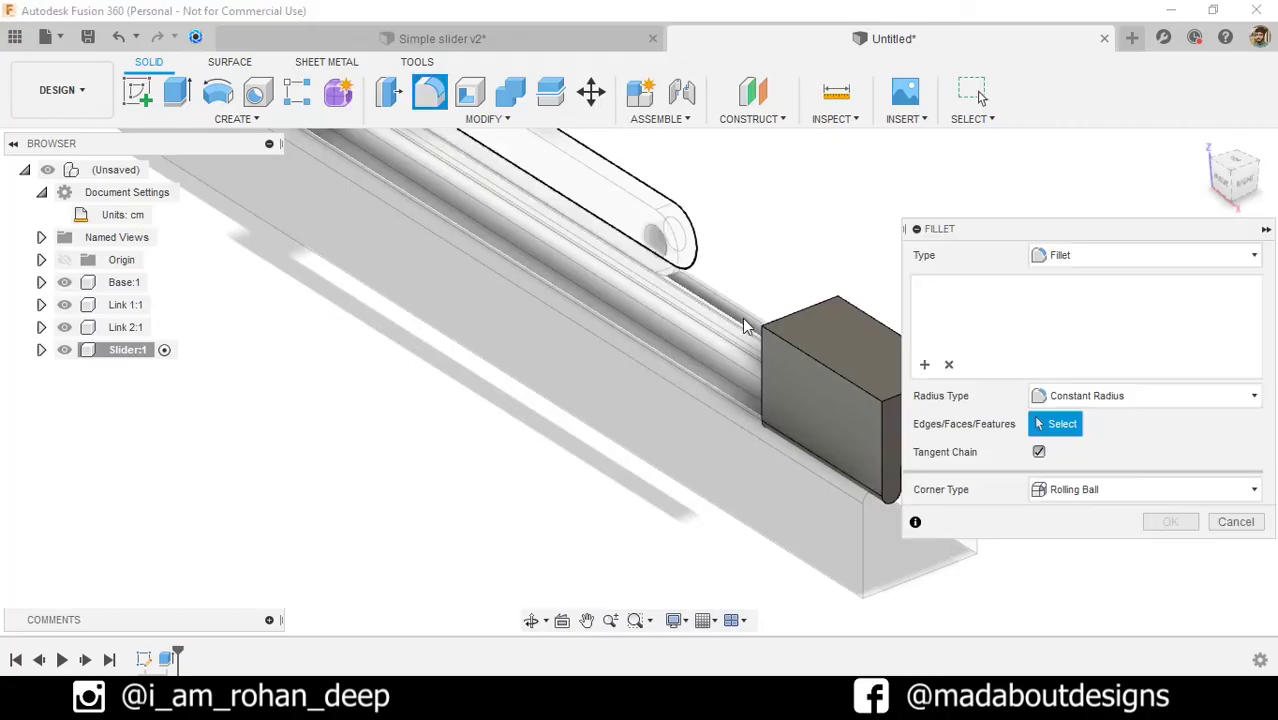
left_click(813, 358)
middle_click_drag(711, 386, 465, 352)
left_click(545, 380)
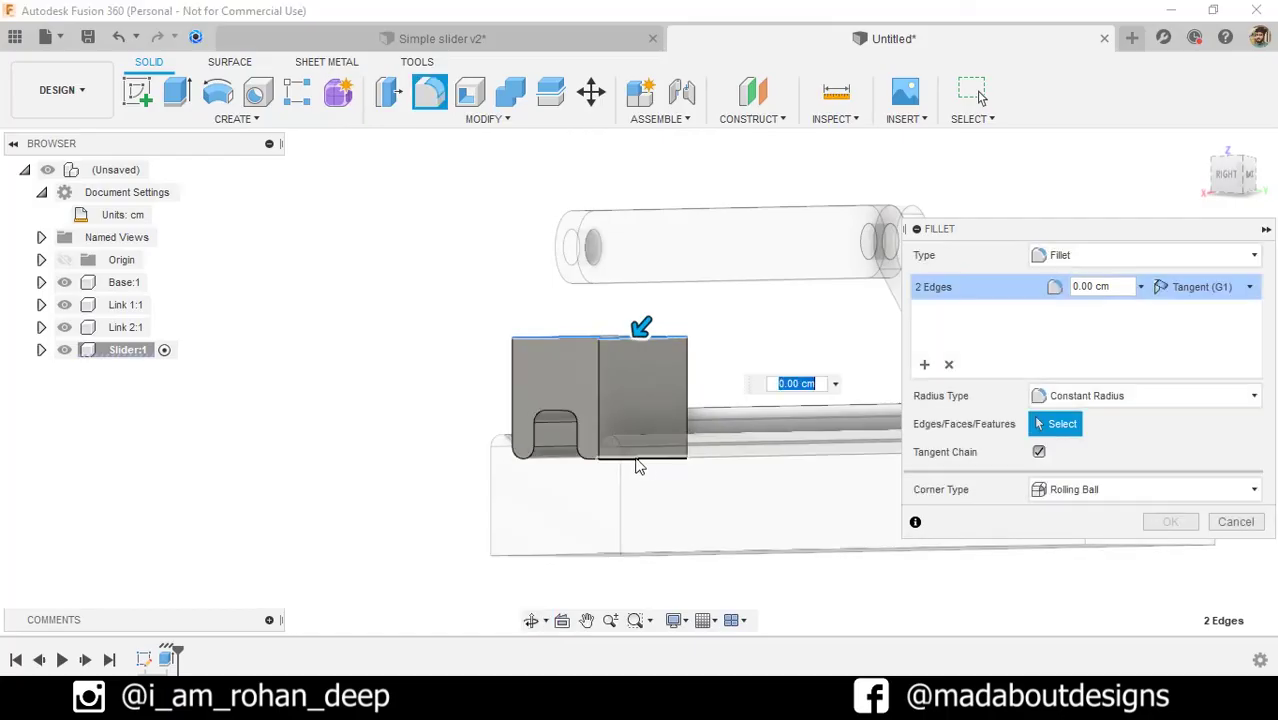
middle_click_drag(665, 485, 675, 471, "shift")
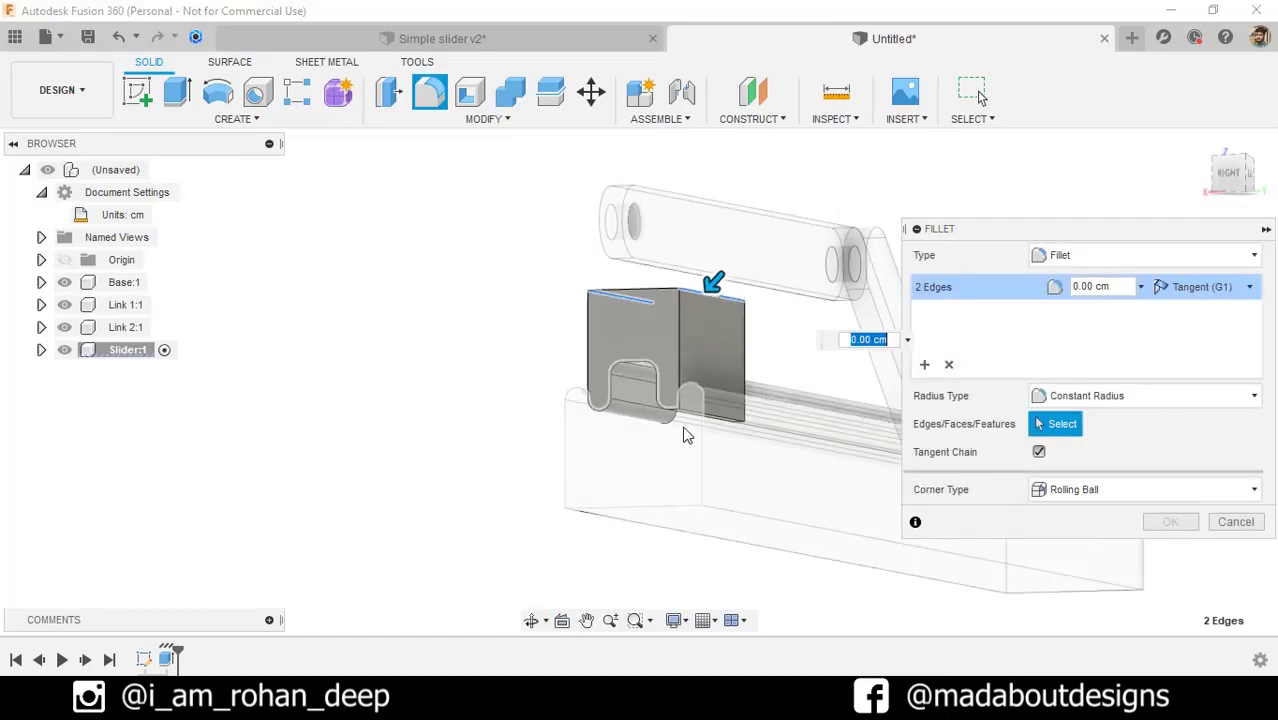
scroll(688, 424, "up", 5)
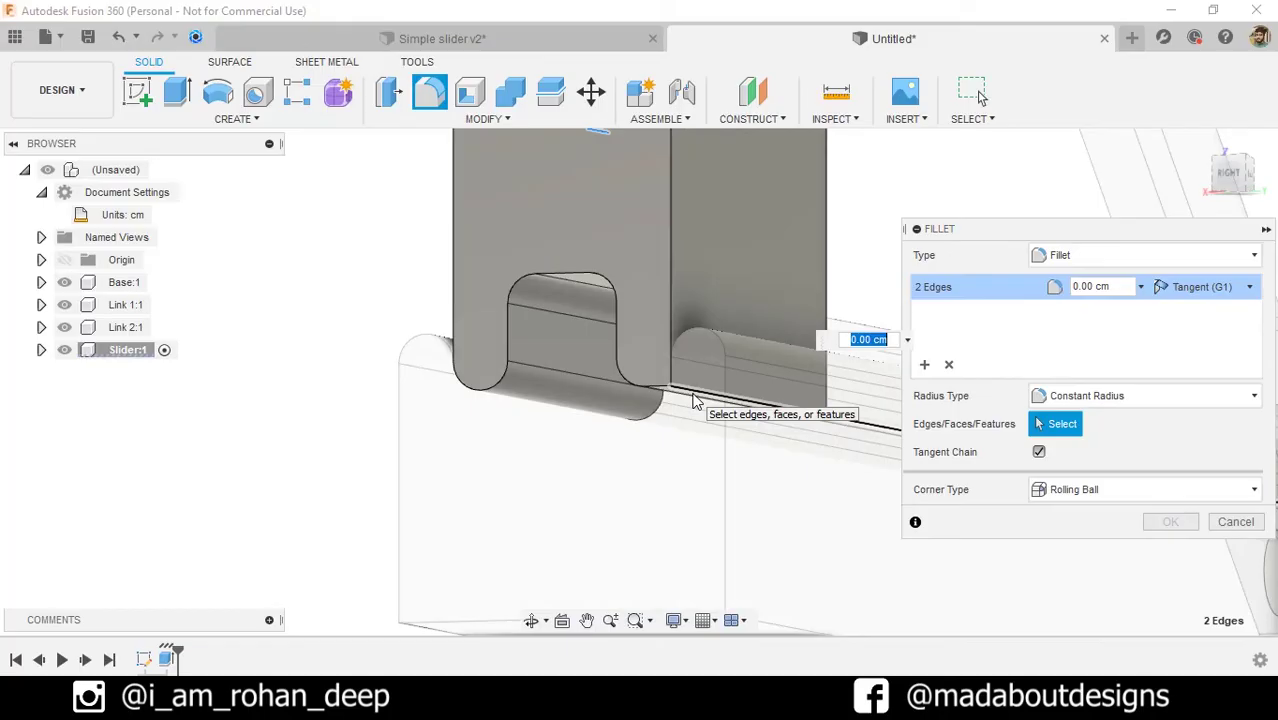
left_click(64, 282)
middle_click_drag(492, 398, 600, 350, "shift")
left_click(612, 347)
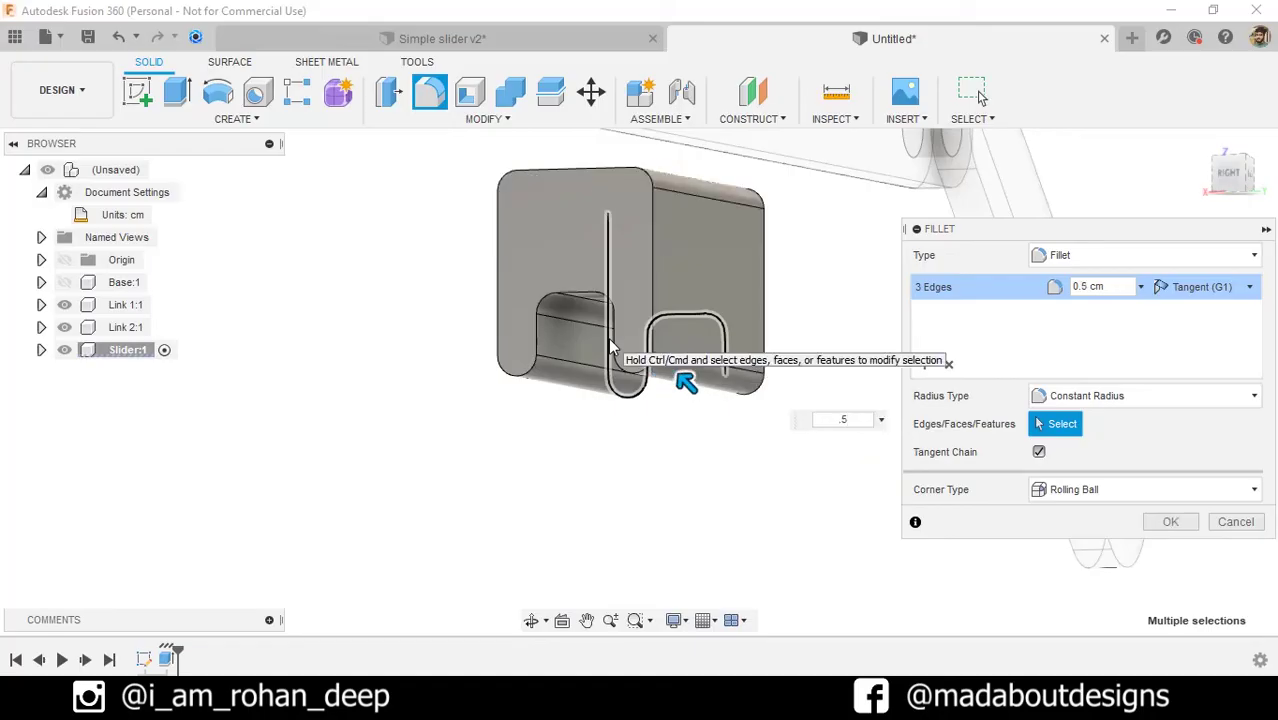
key("Return")
scroll(570, 333, "down", 3)
middle_click_drag(559, 338, 511, 322, "shift")
key("Escape")
Step: Sketch a 1.5 cm diameter circle at the centre of the Slider's front side face and finish the sketch
scroll(625, 345, "down", 4)
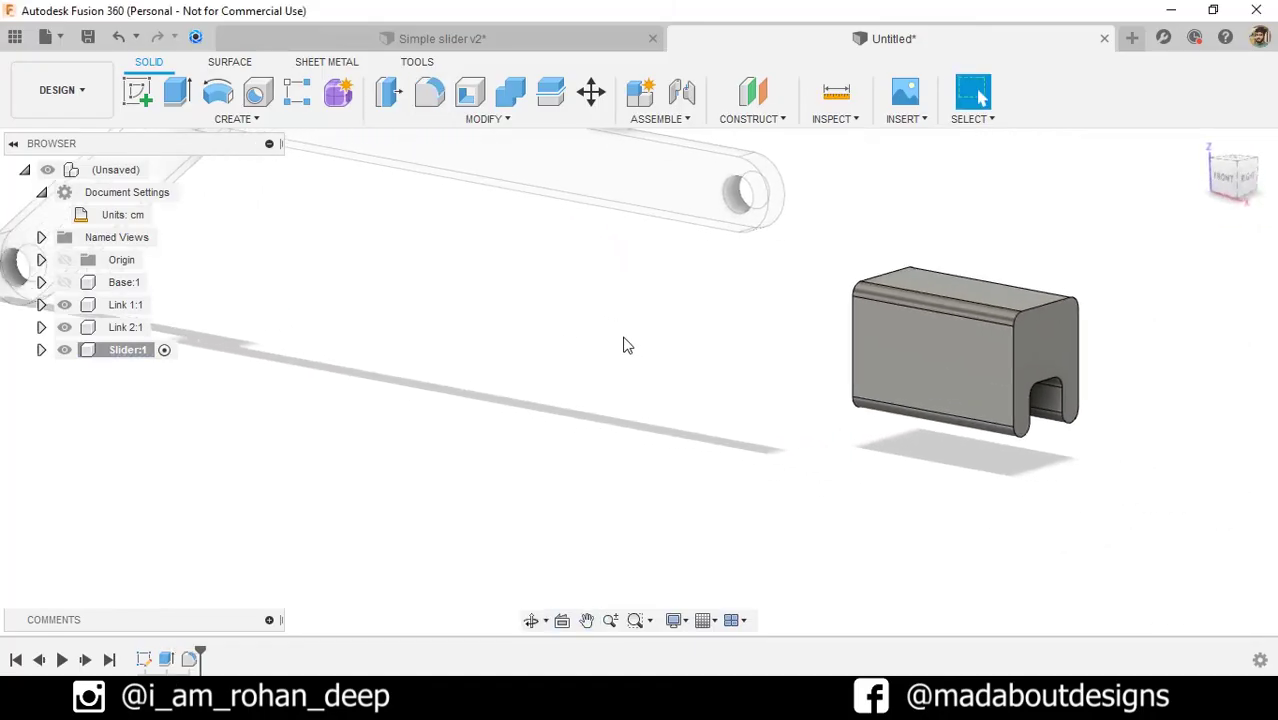
left_click(139, 92)
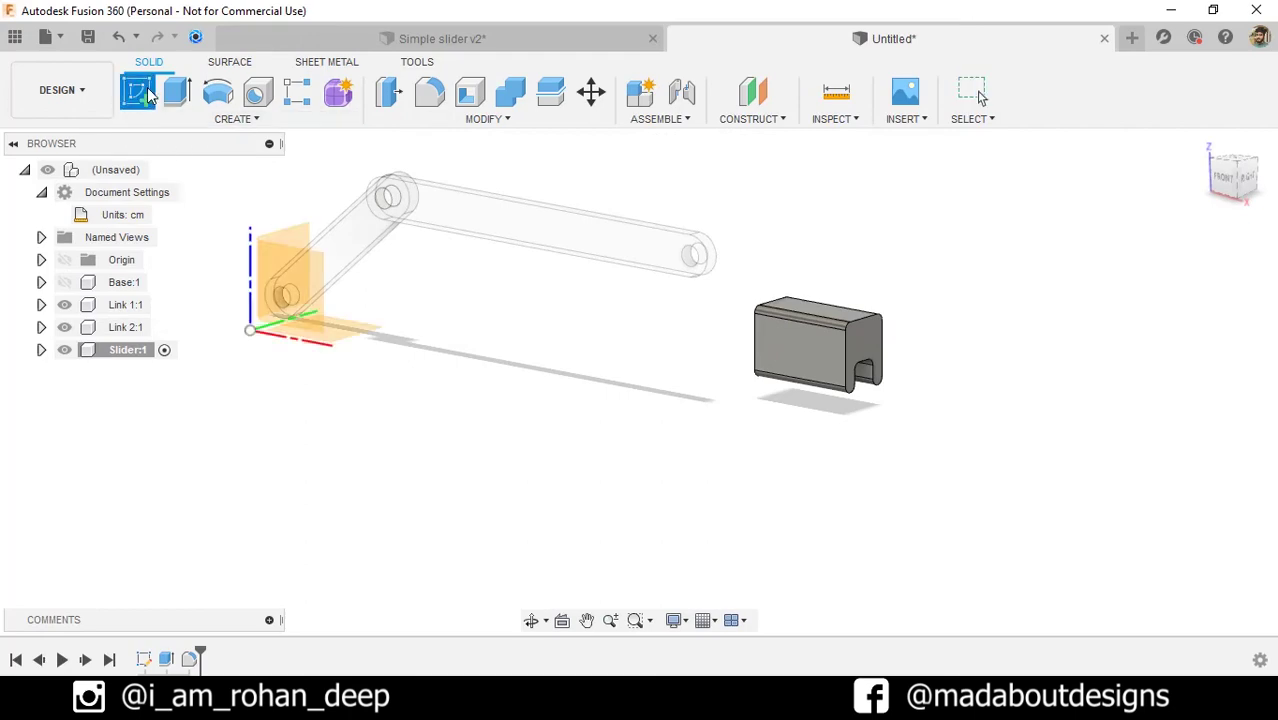
left_click(798, 357)
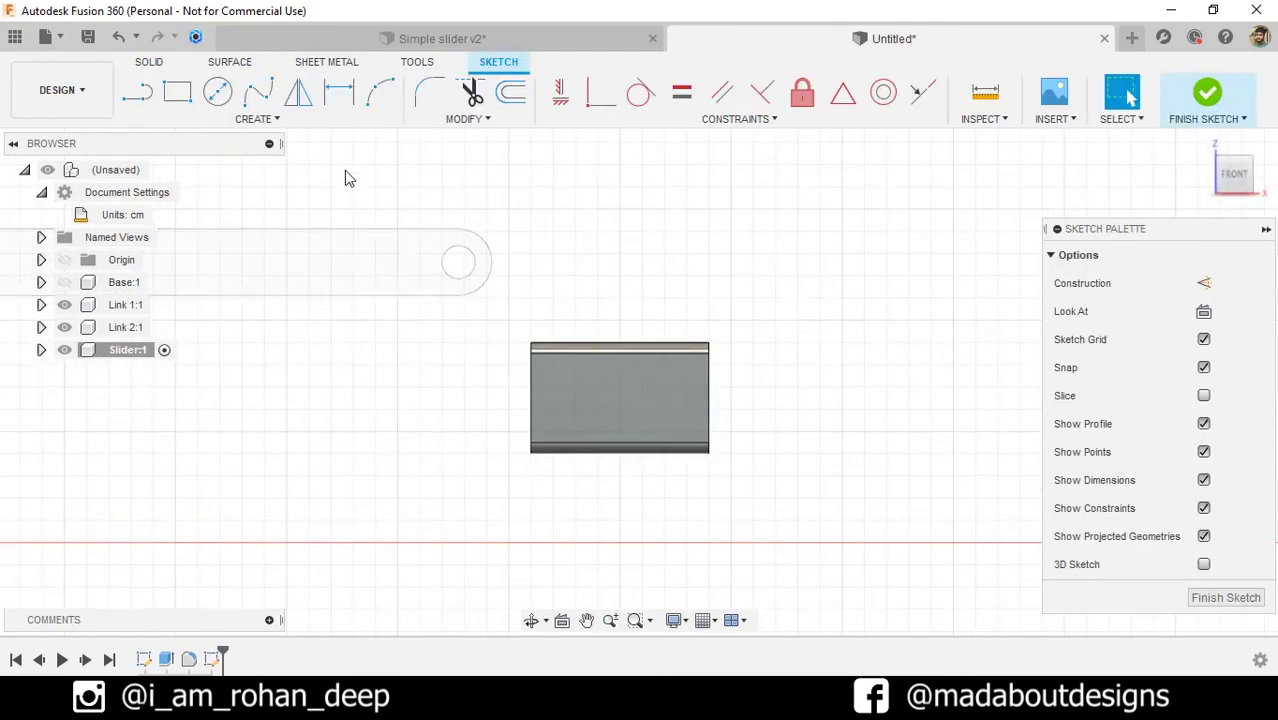
left_click(221, 95)
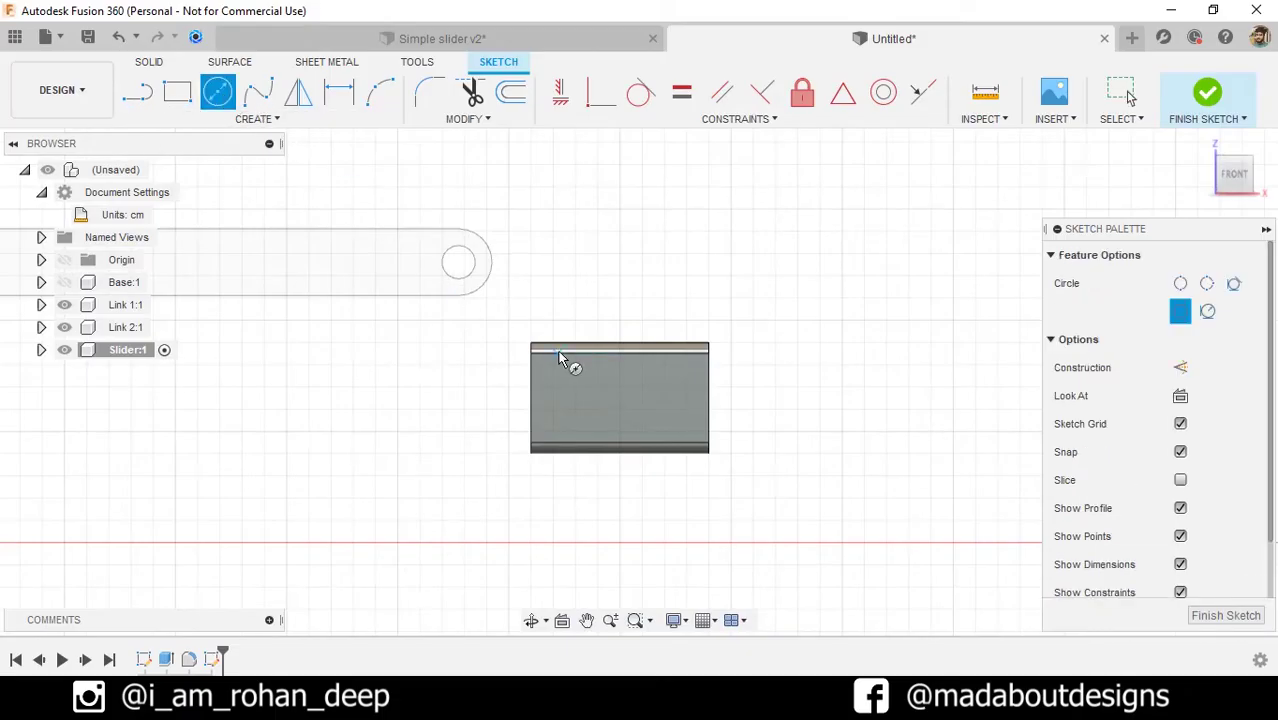
scroll(558, 352, "up", 2)
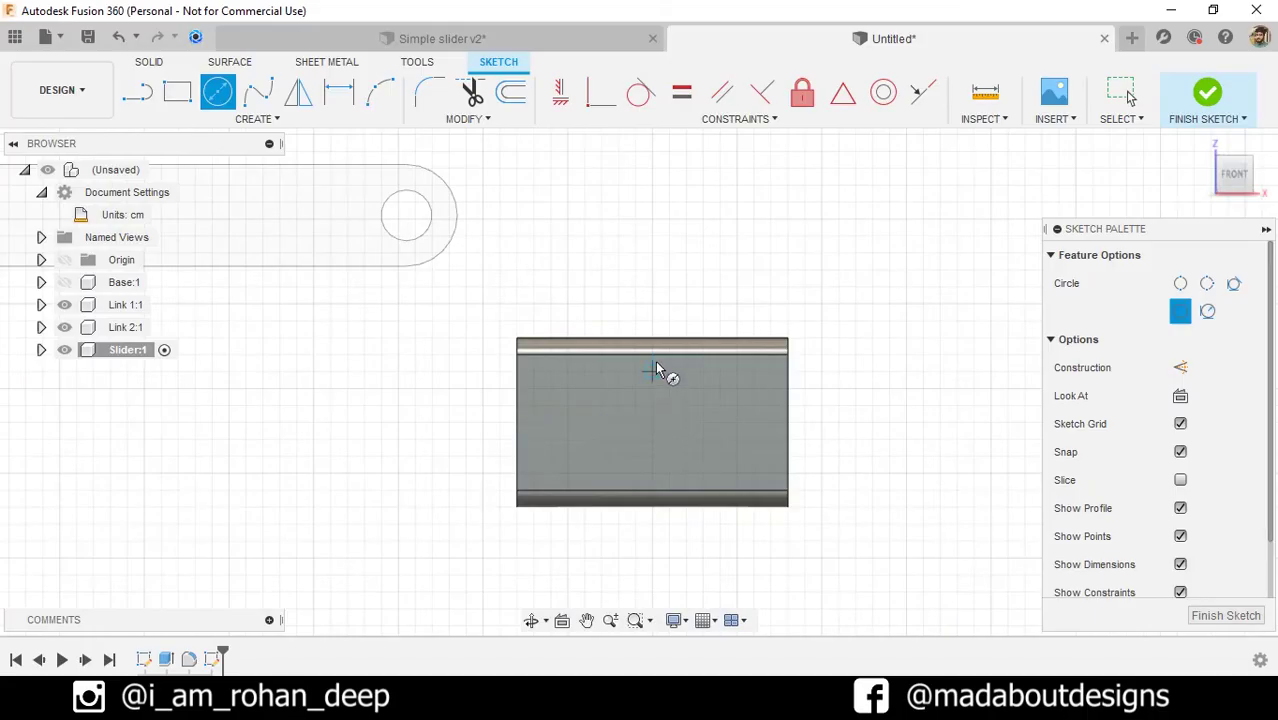
left_click(652, 422)
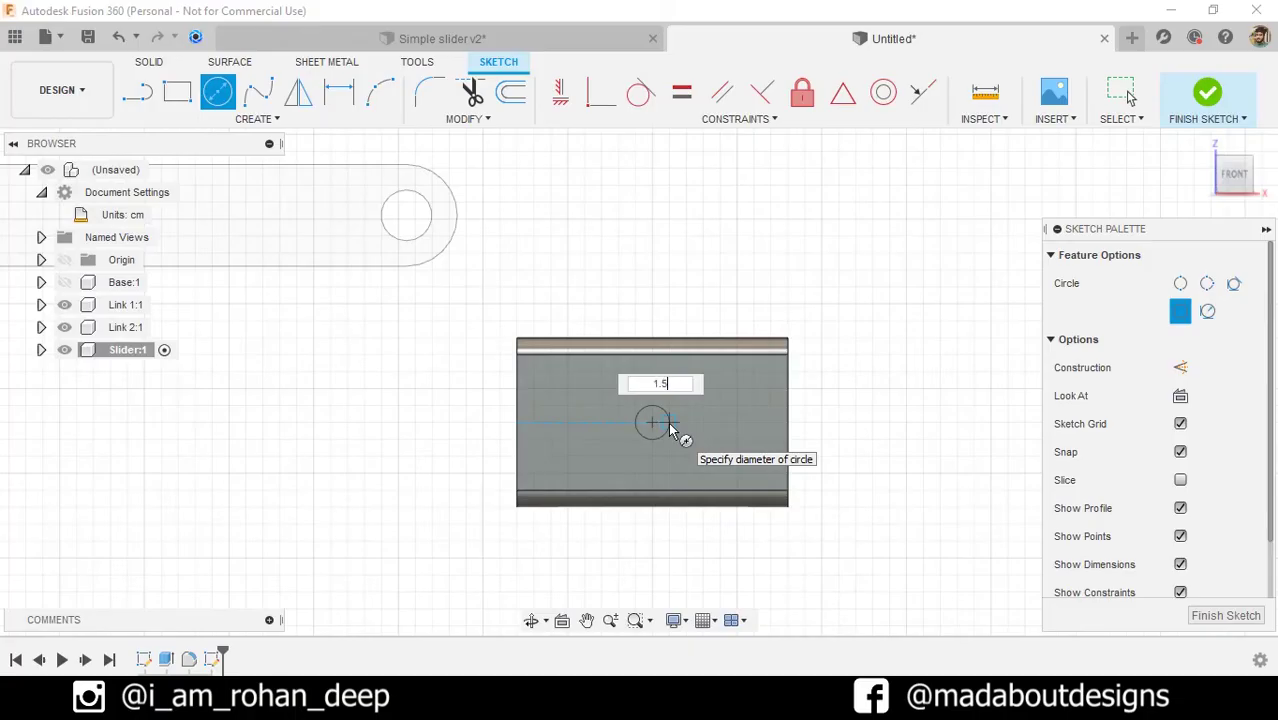
key("Return")
key("Escape")
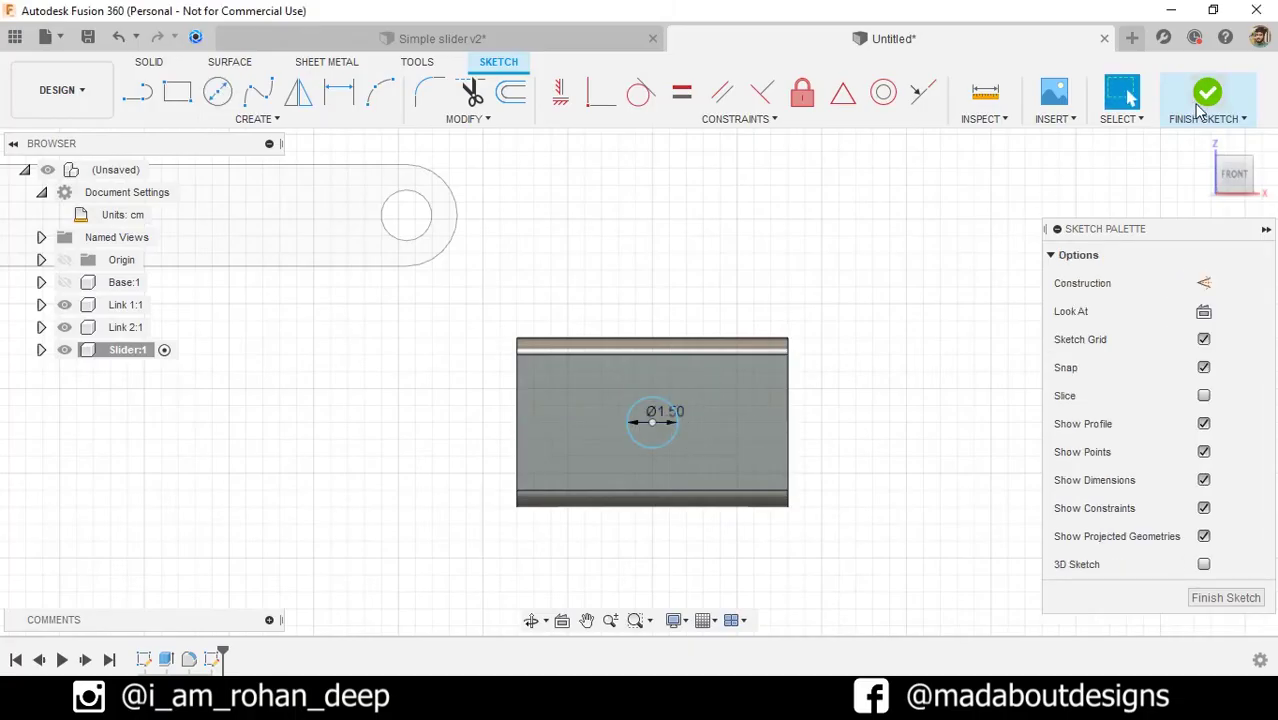
left_click(1199, 110)
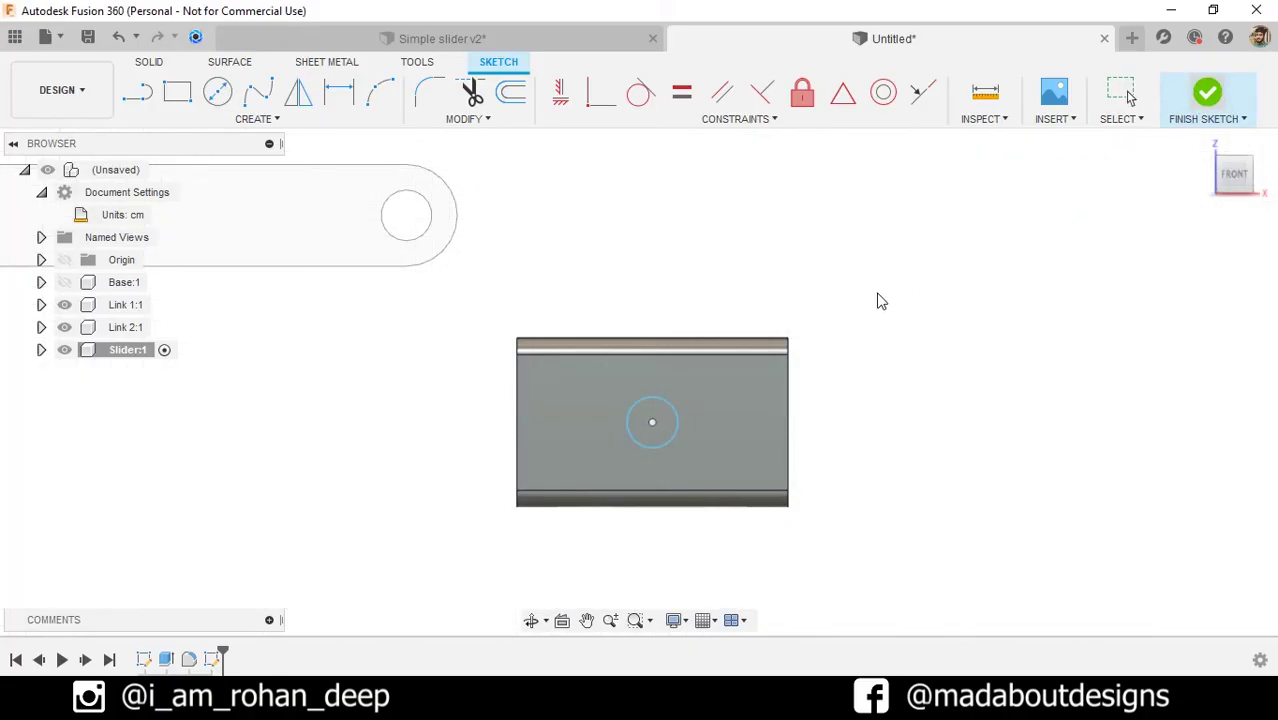
Step: Extrude the circle 3 cm outward from the Slider's side face as a pin joined to the block
middle_click_drag(881, 302, 820, 322, "shift")
left_click(176, 92)
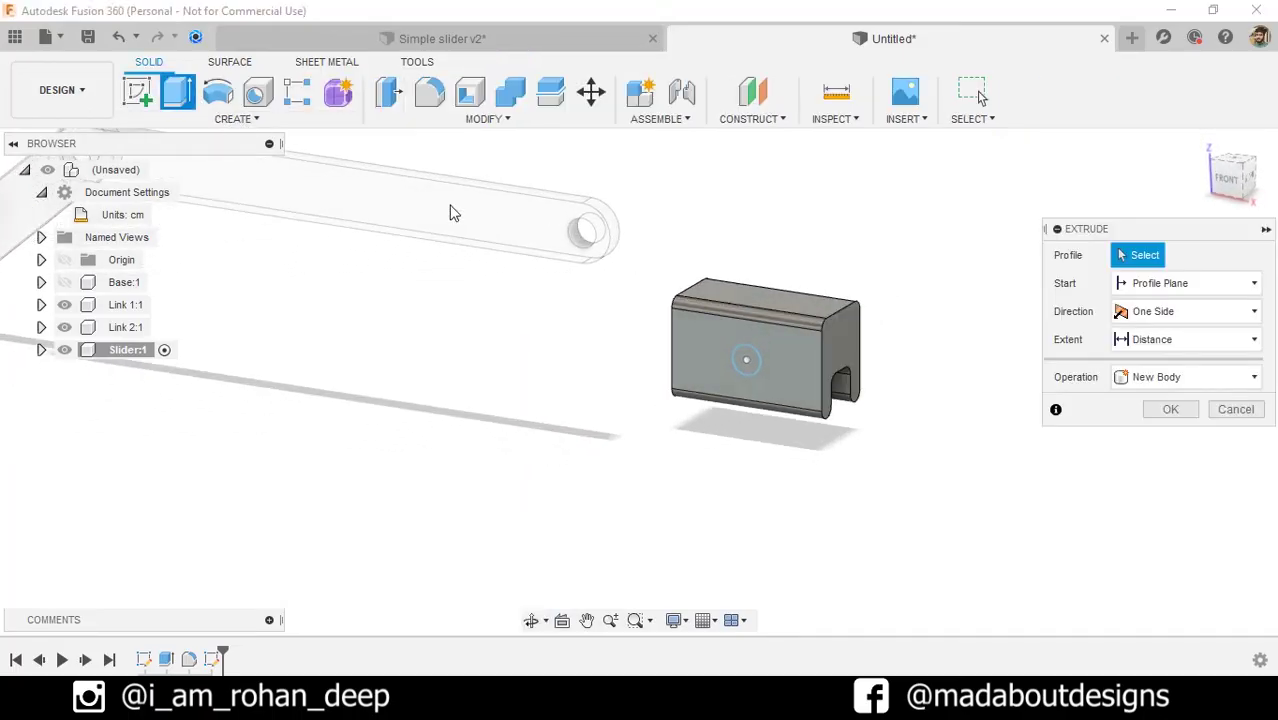
scroll(741, 320, "up", 3)
left_click(752, 385)
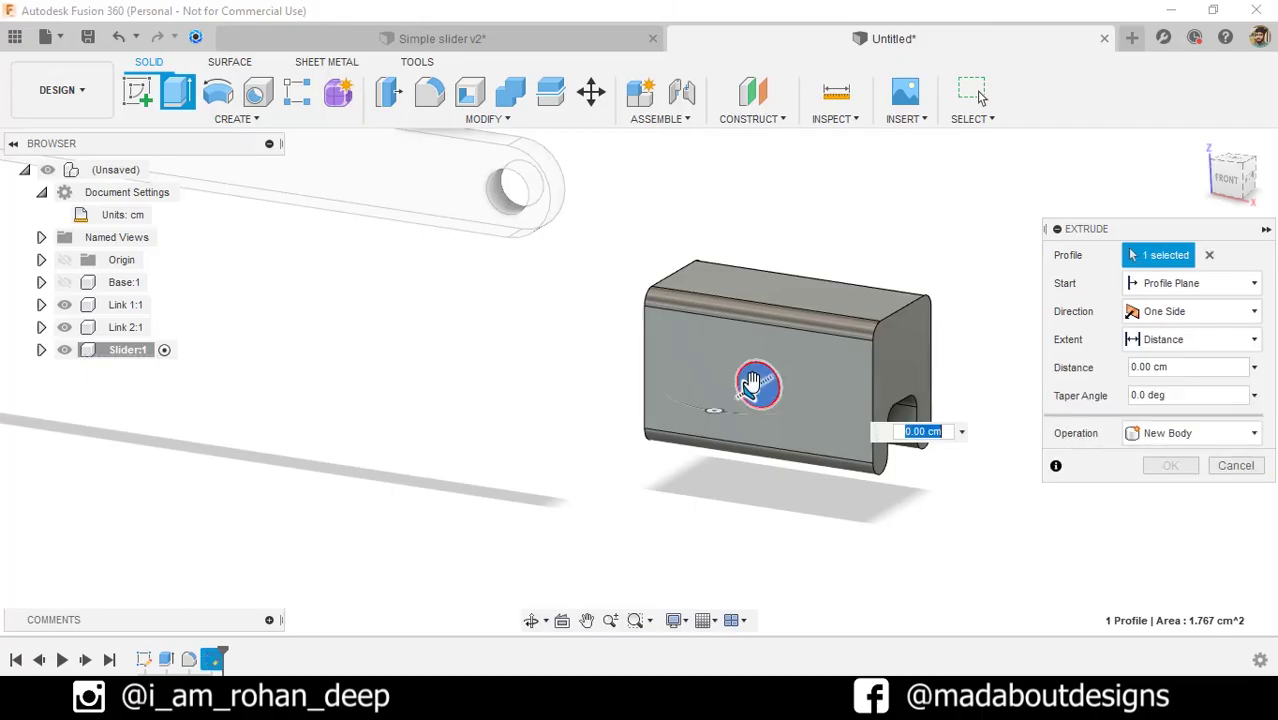
left_click_drag(752, 385, 815, 460)
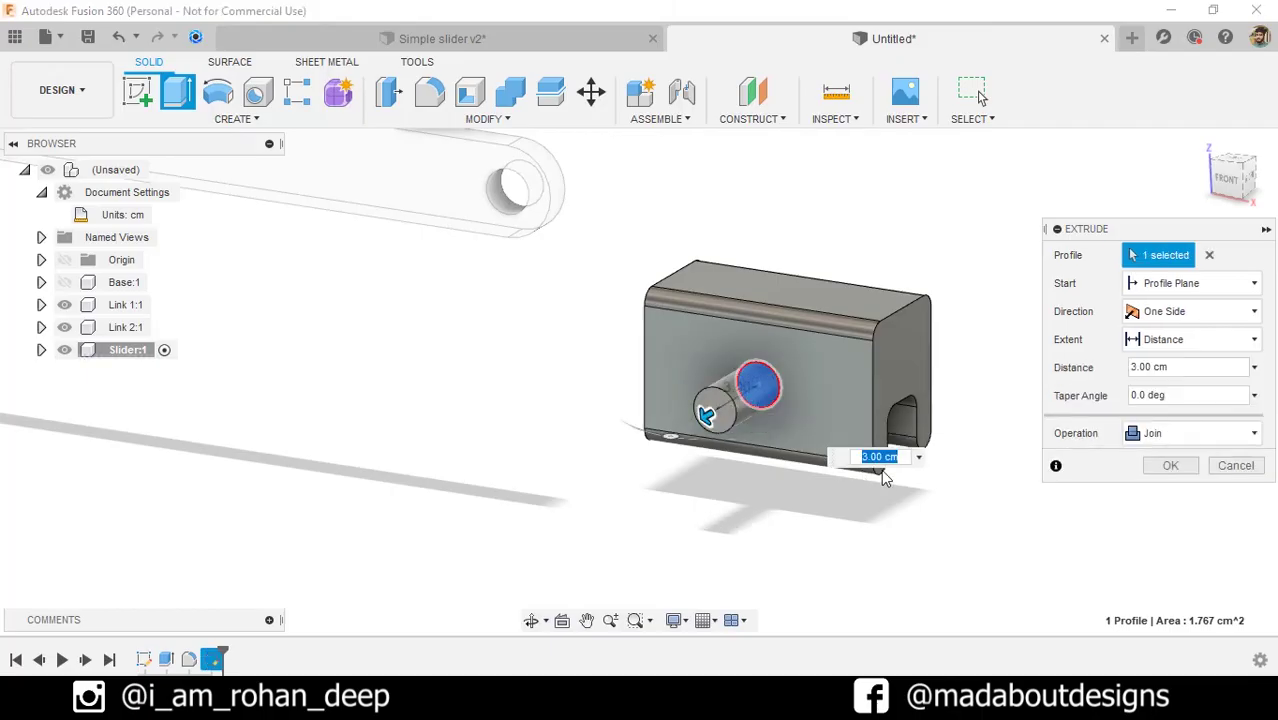
left_click(1171, 465)
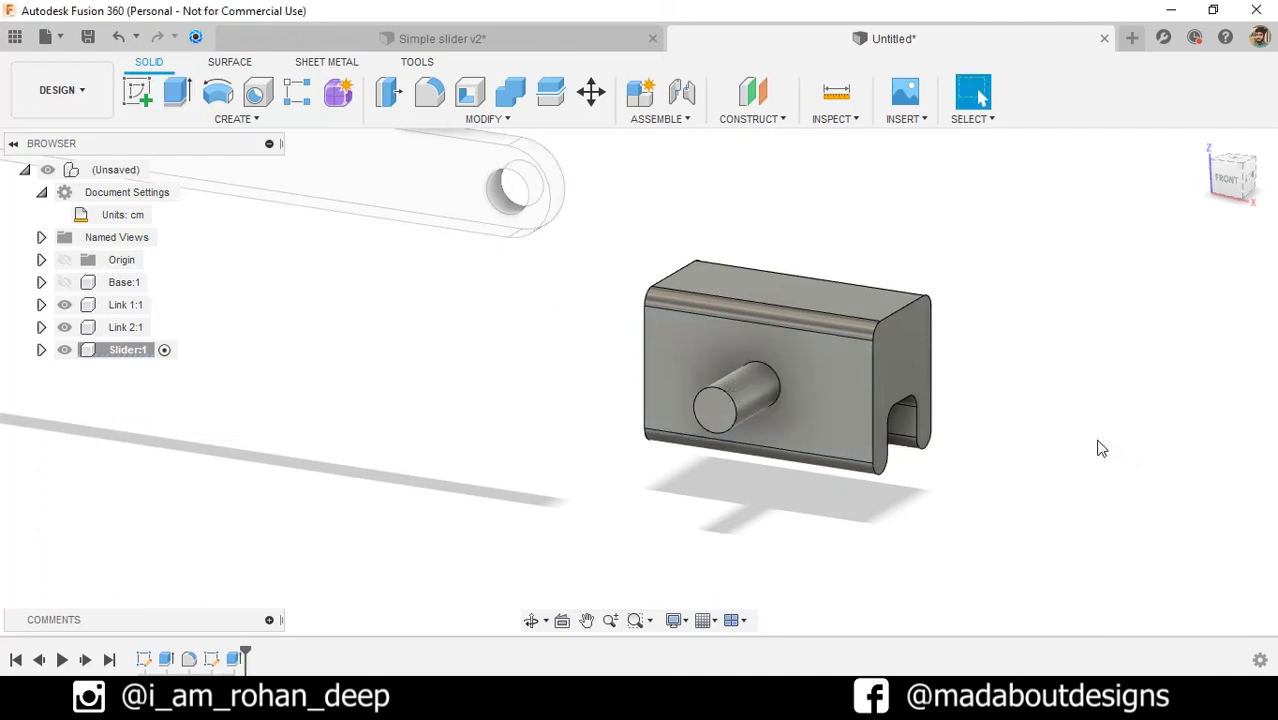
Step: Show the Base component again and activate the top-level assembly
scroll(1095, 440, "down", 5)
middle_click_drag(1093, 438, 1051, 431, "shift")
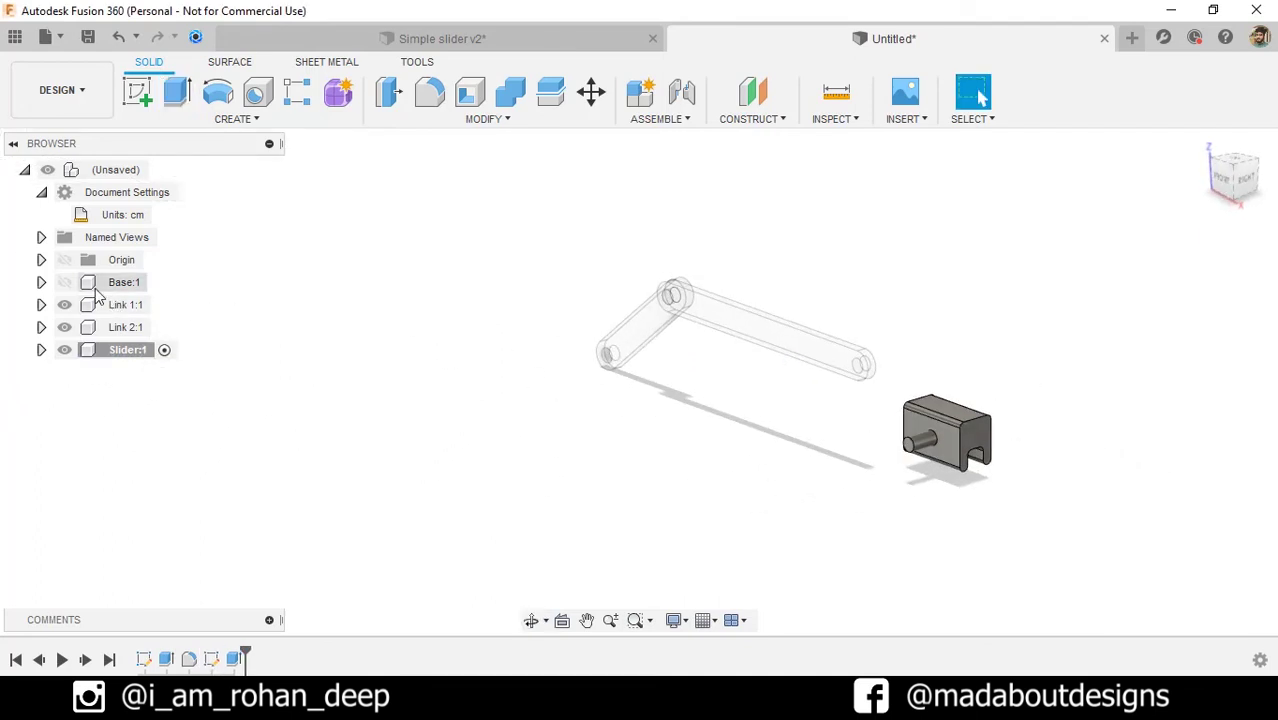
left_click(64, 282)
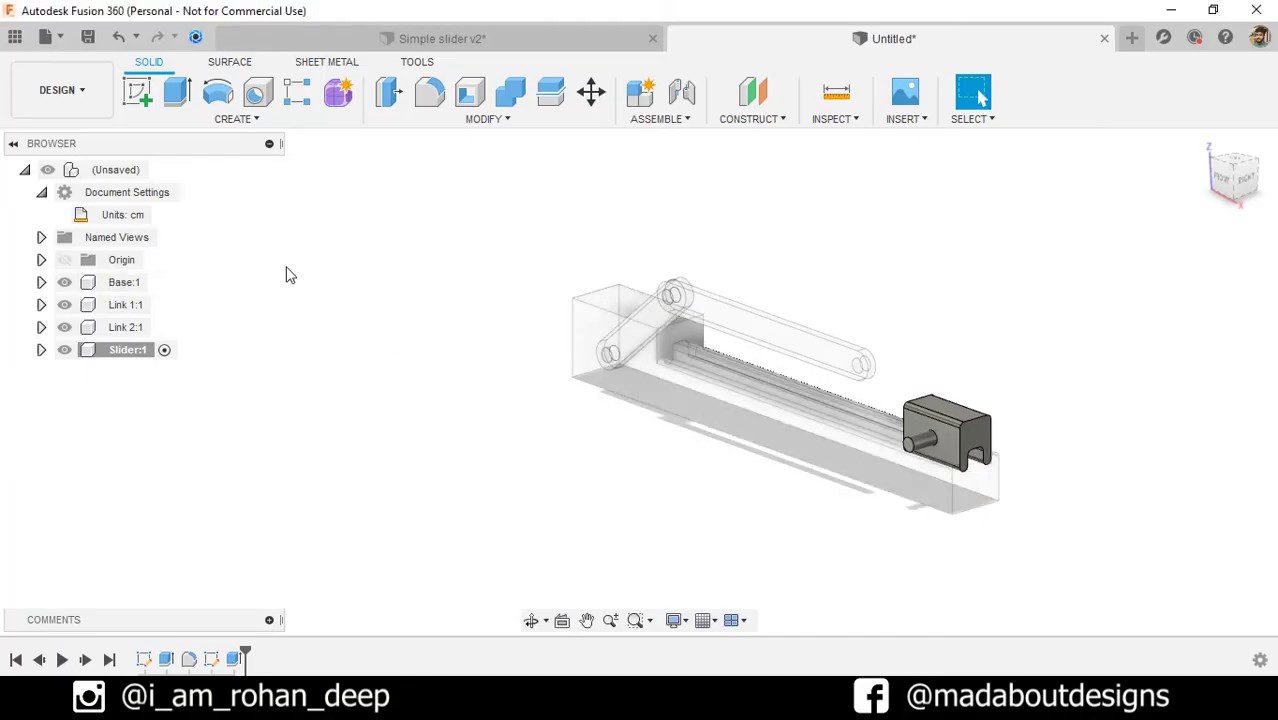
left_click(159, 171)
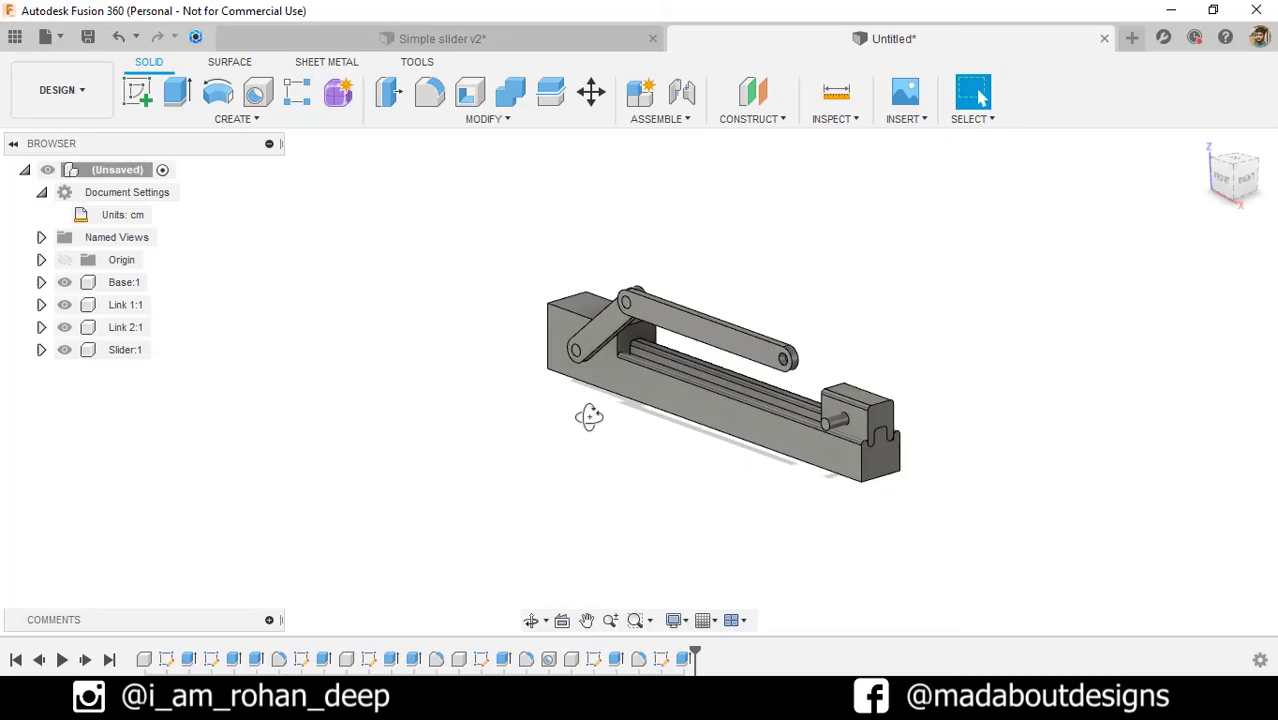
Step: Pull the components apart to test that they move freely, and revert them to their original positions
middle_click_drag(589, 416, 620, 430, "shift")
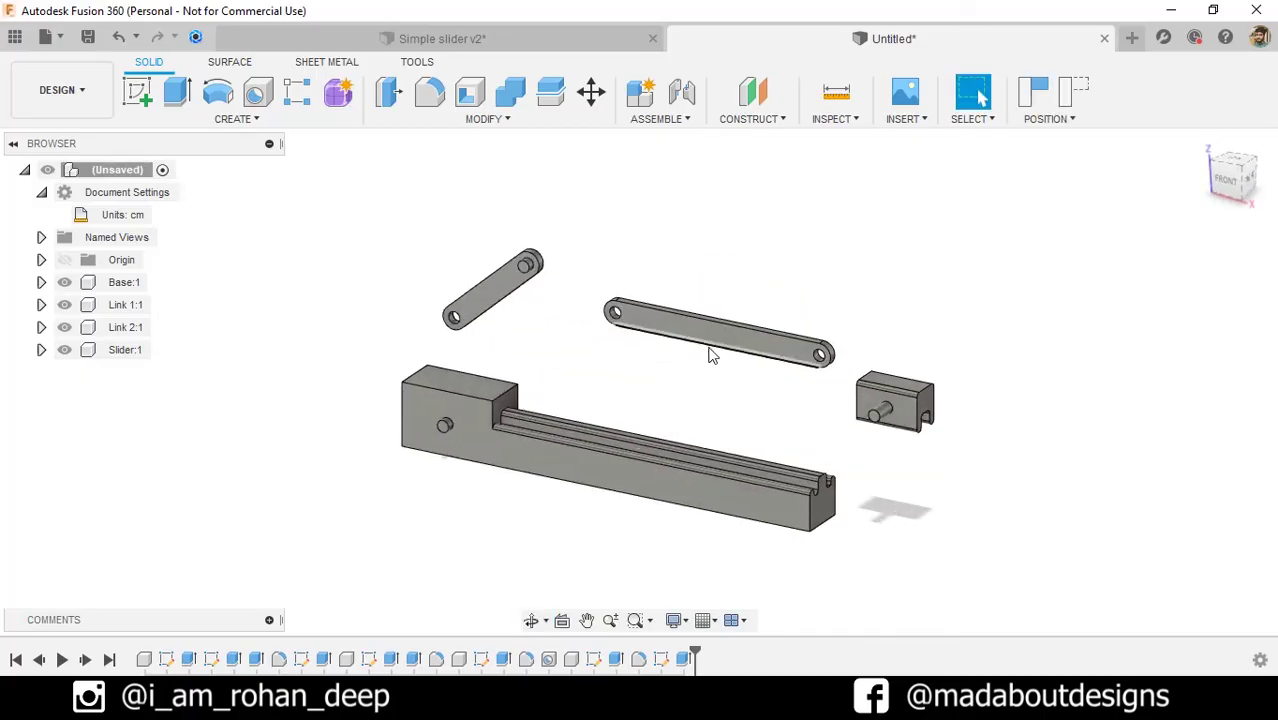
left_click_drag(712, 355, 745, 333)
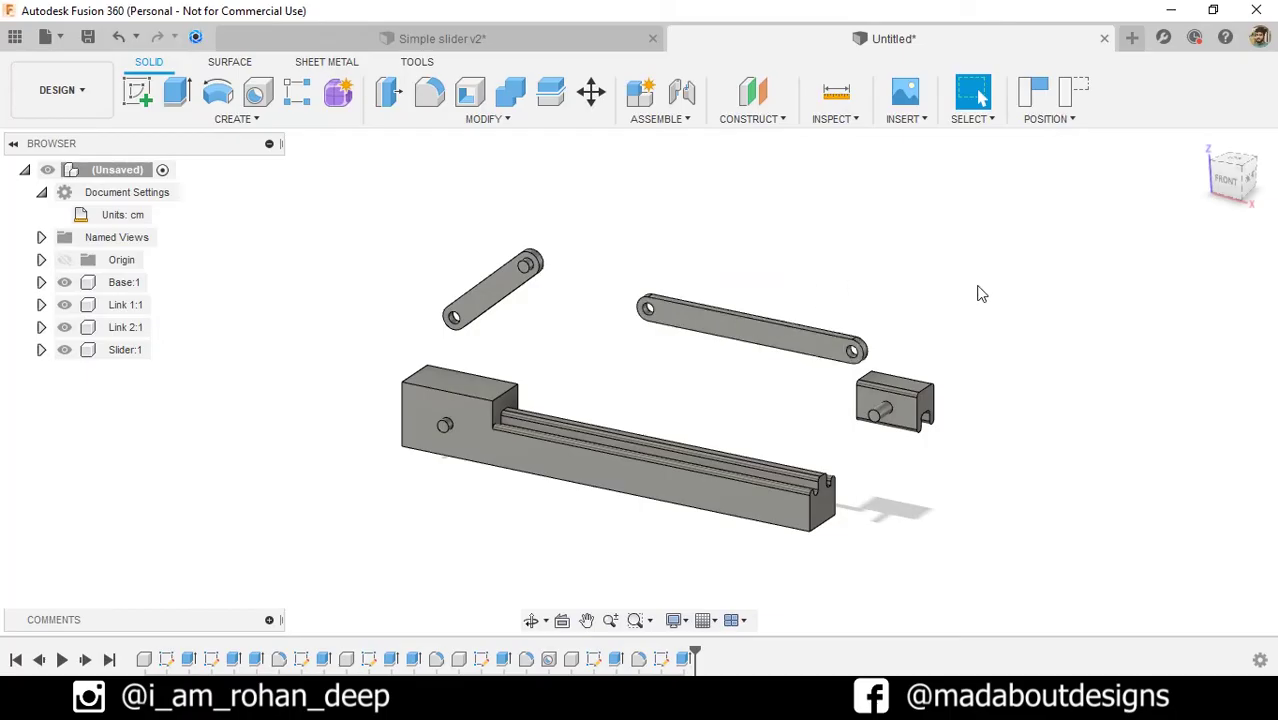
left_click(1071, 91)
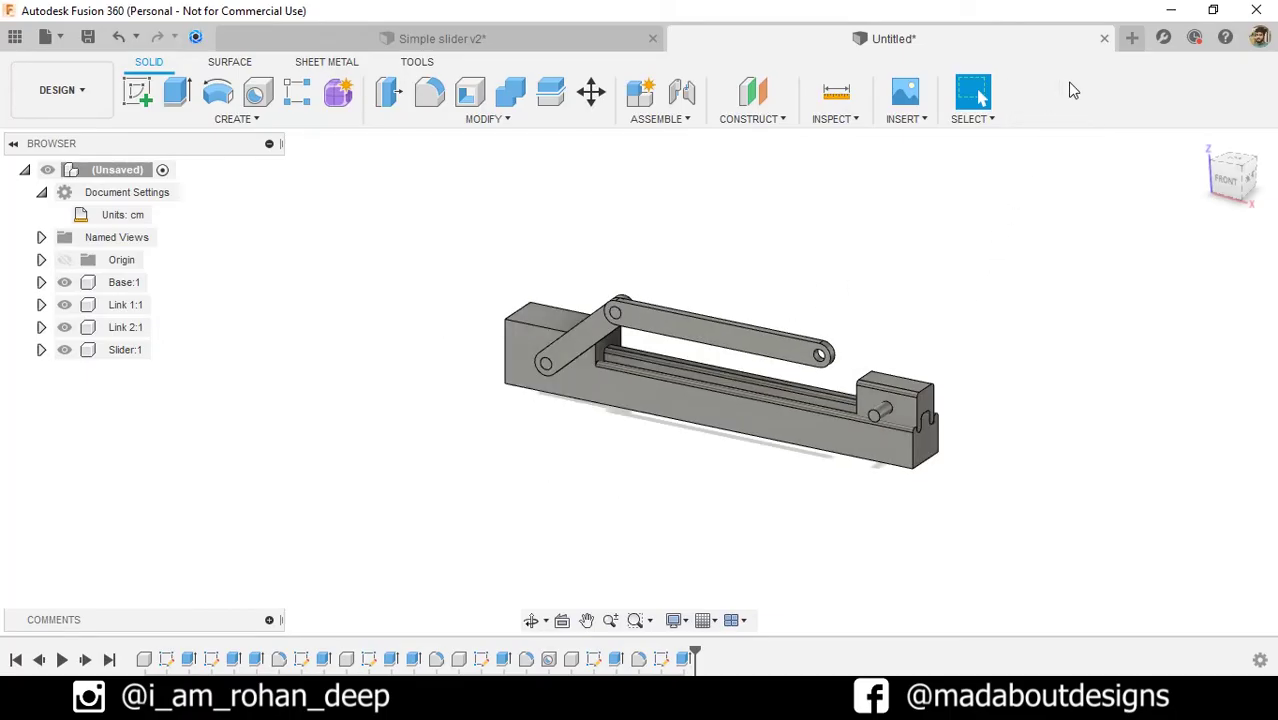
Step: Ground the Base component, and test its fixed position by moving a component and reverting the position change
left_click(777, 422)
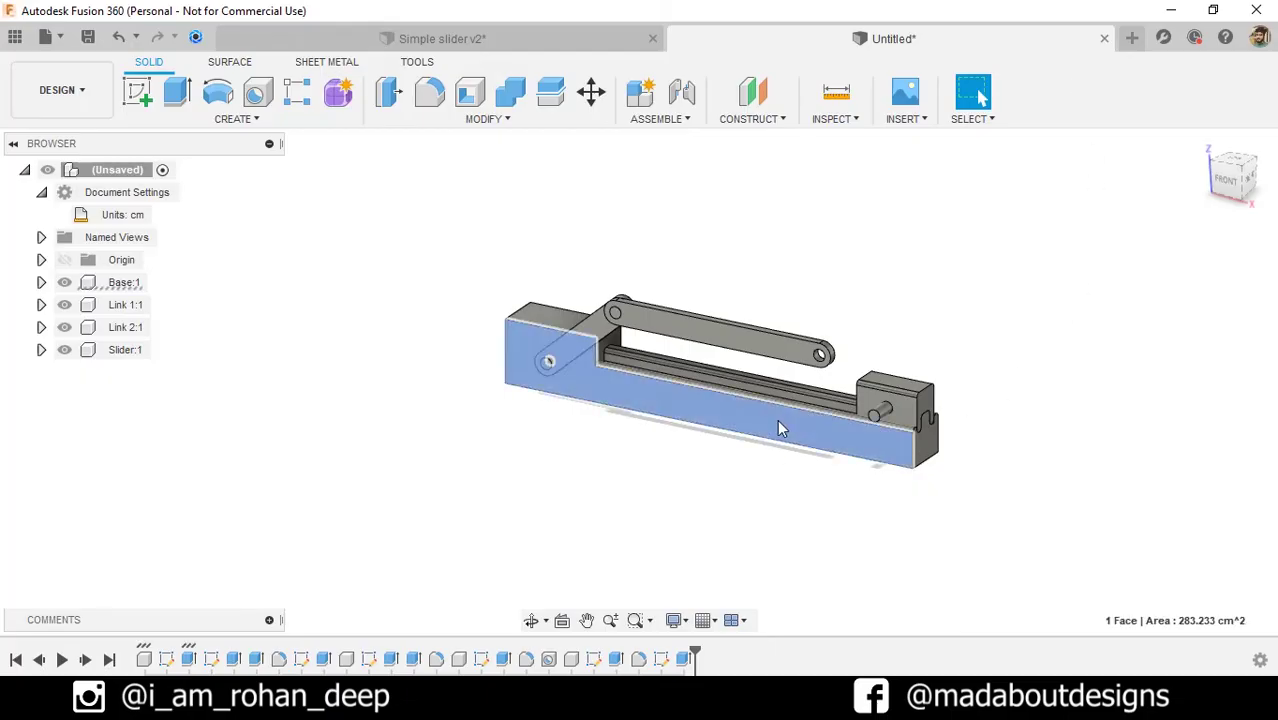
right_click(116, 286)
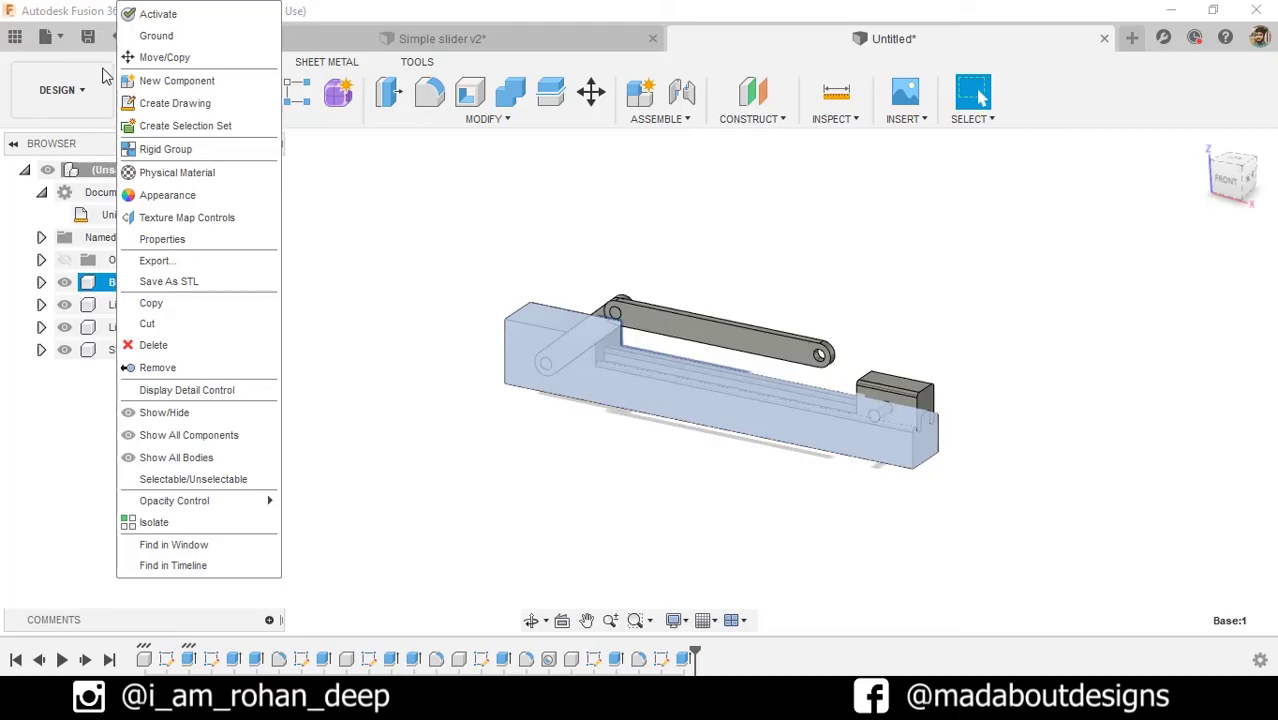
left_click(158, 36)
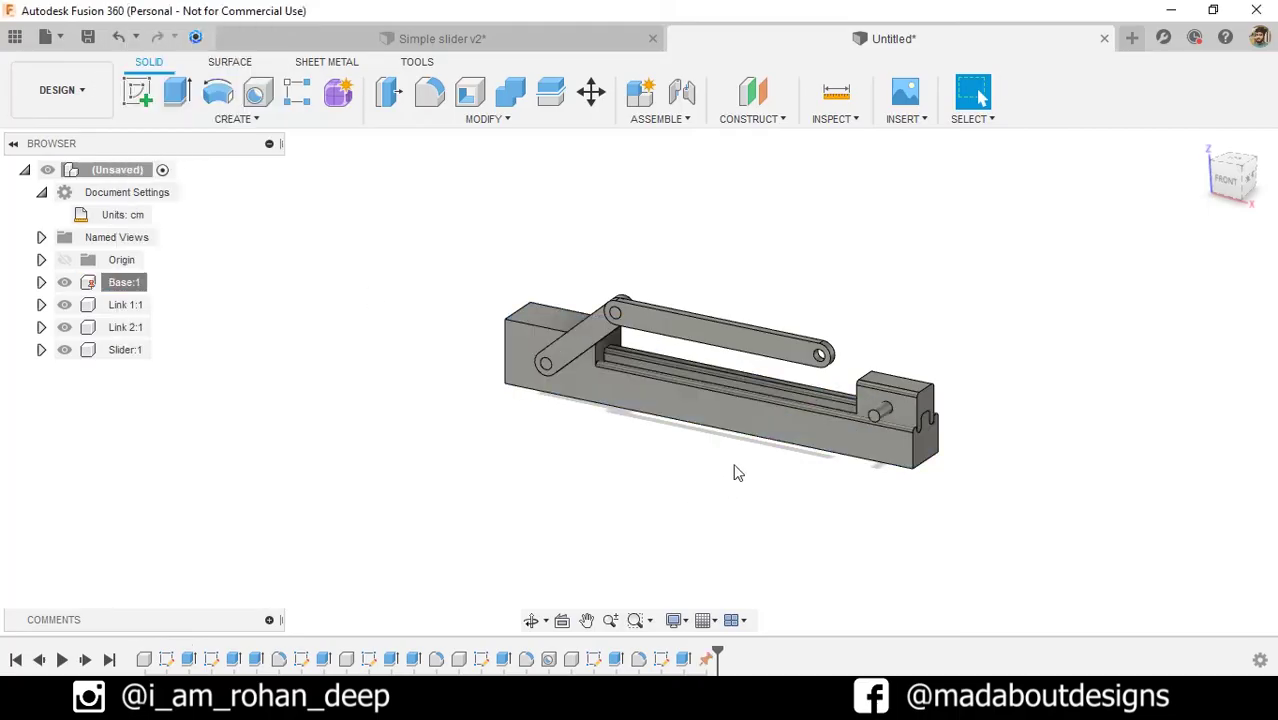
left_click_drag(719, 357, 819, 294)
left_click(1078, 95)
Step: Move the Slider clear of the rail and fillet the remaining sharp bottom edge of the Base's rear groove to 0.5 cm
scroll(1004, 362, "up", 5)
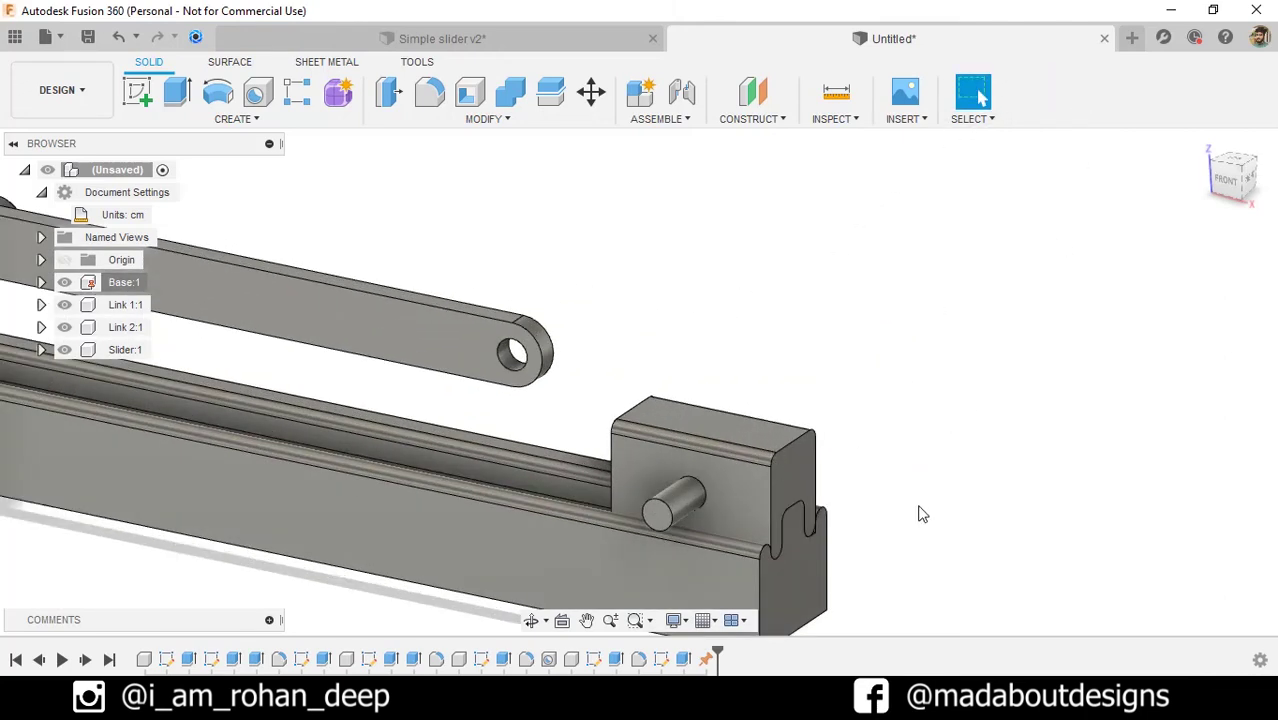
middle_click_drag(922, 514, 850, 499, "shift")
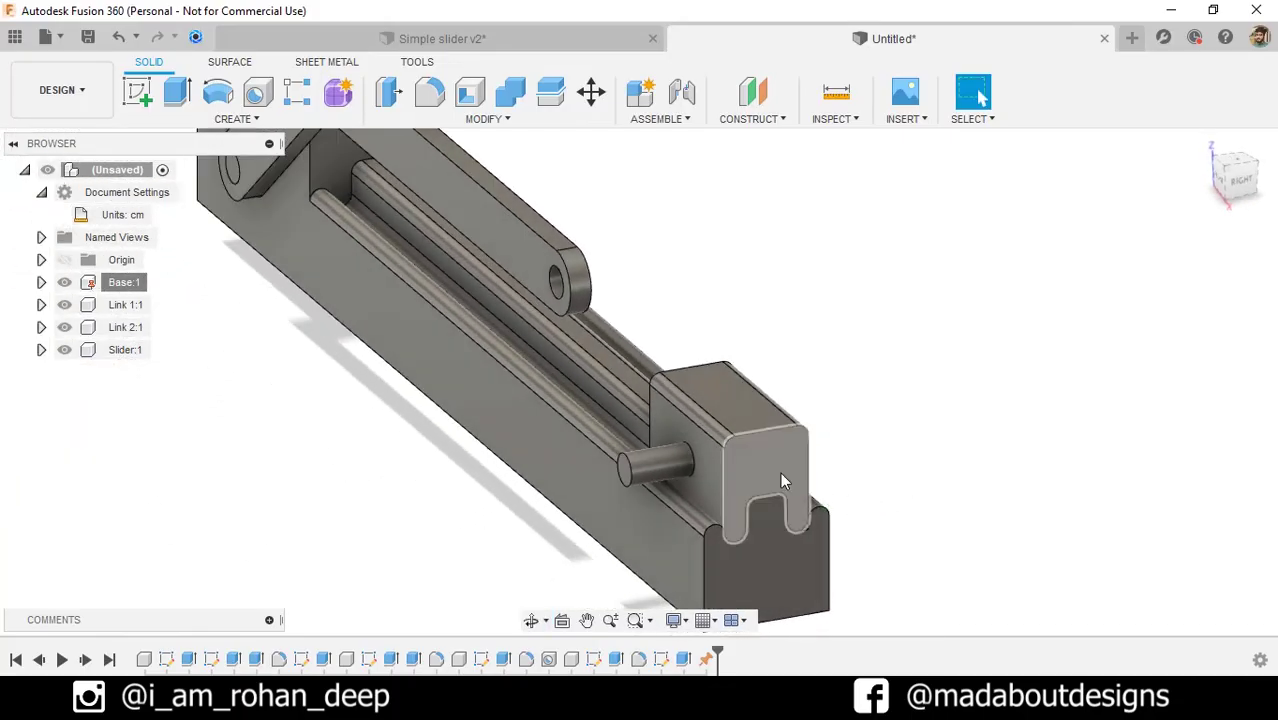
left_click_drag(772, 479, 1021, 434)
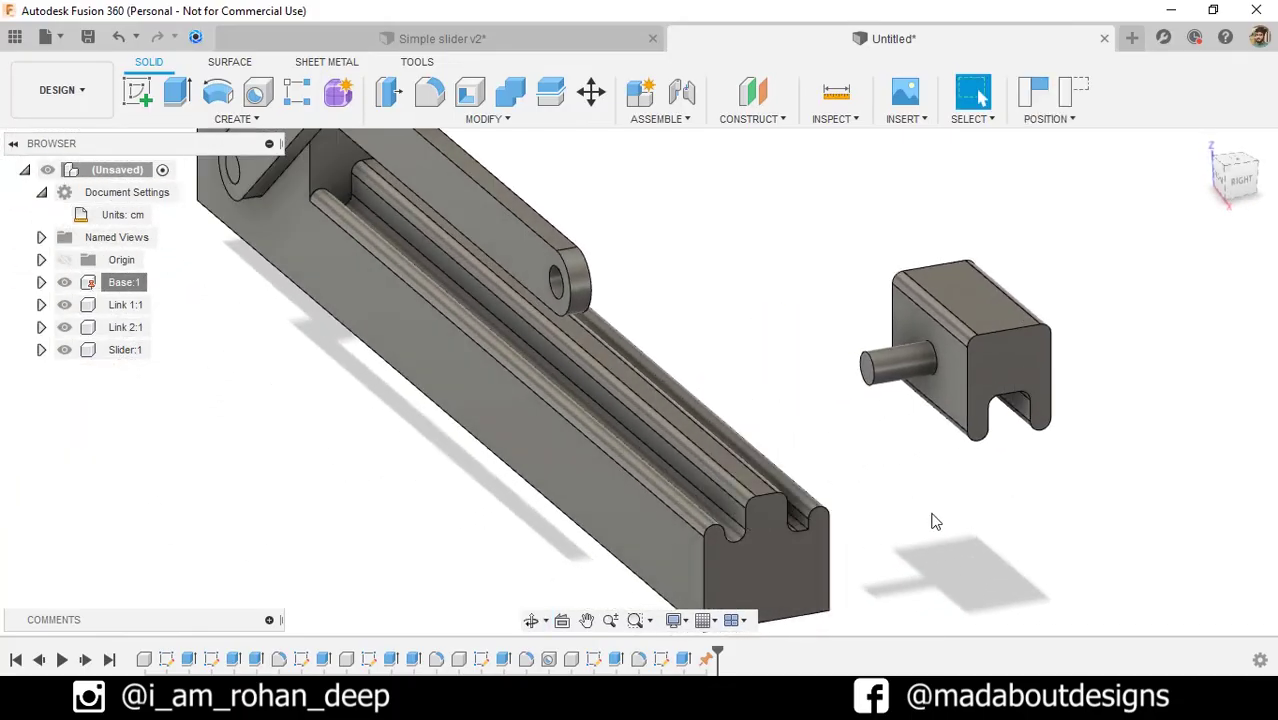
scroll(920, 521, "up", 3)
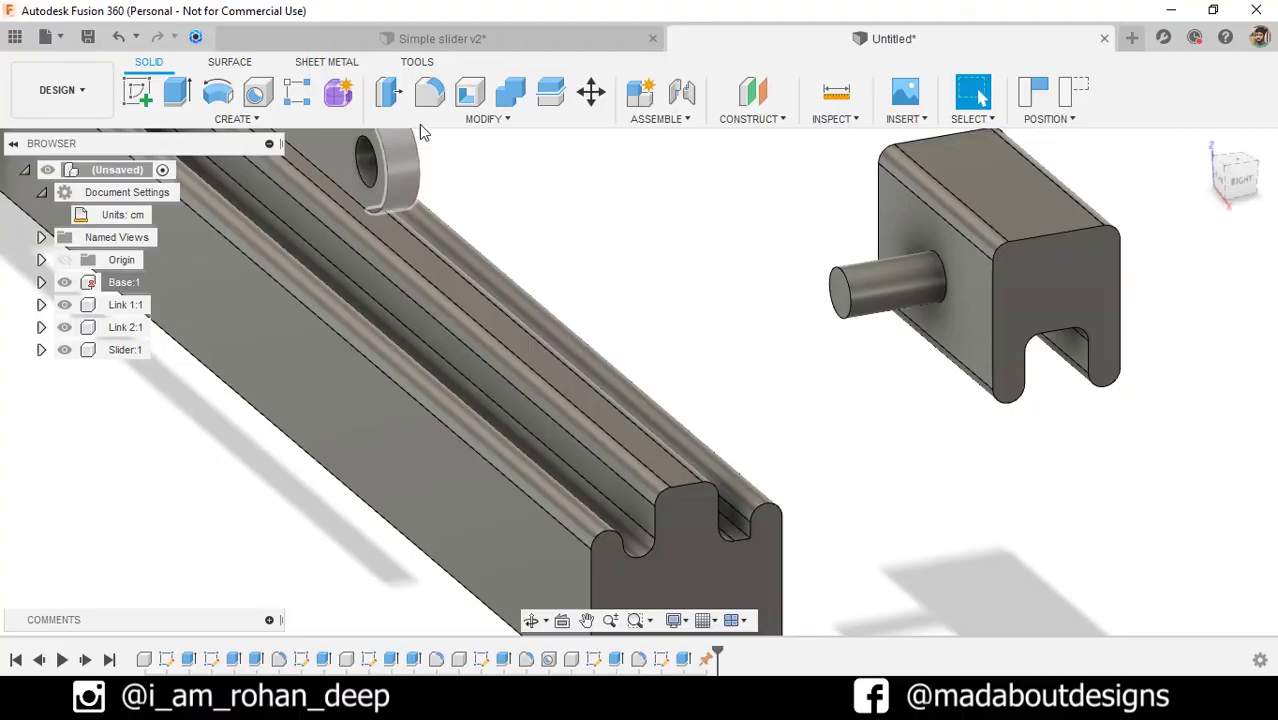
left_click(429, 92)
scroll(757, 521, "up", 3)
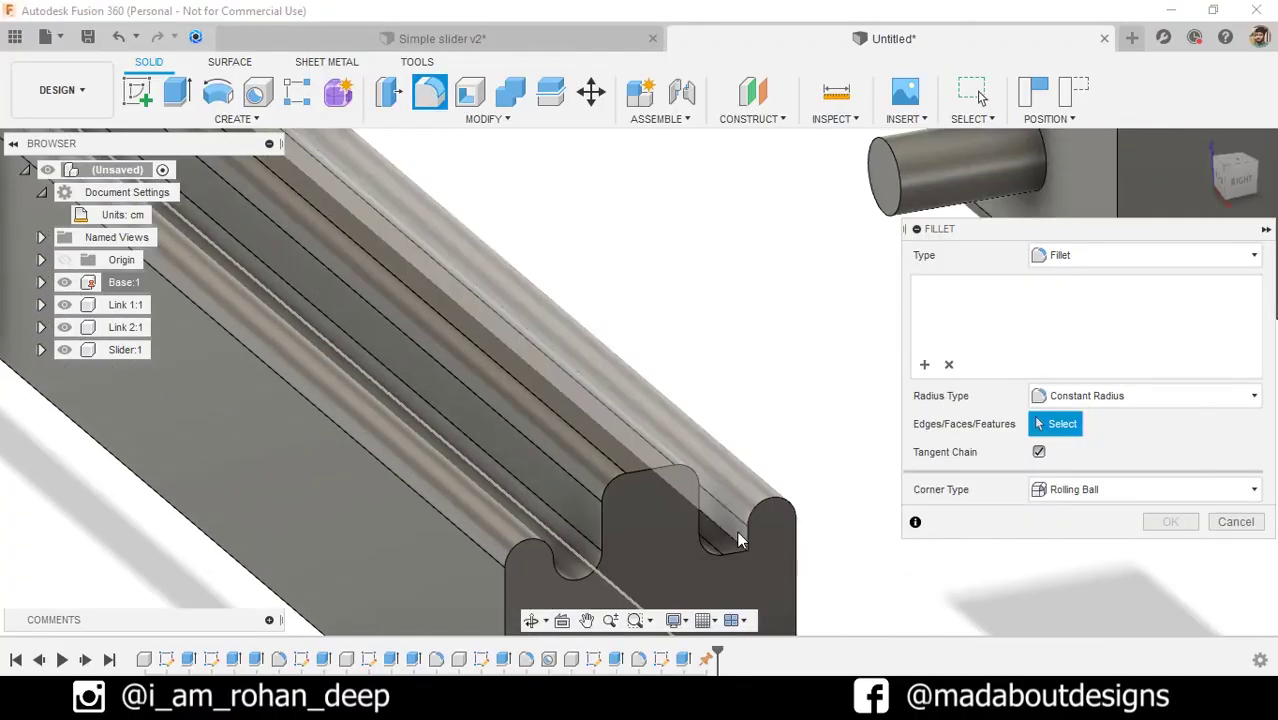
left_click(737, 541)
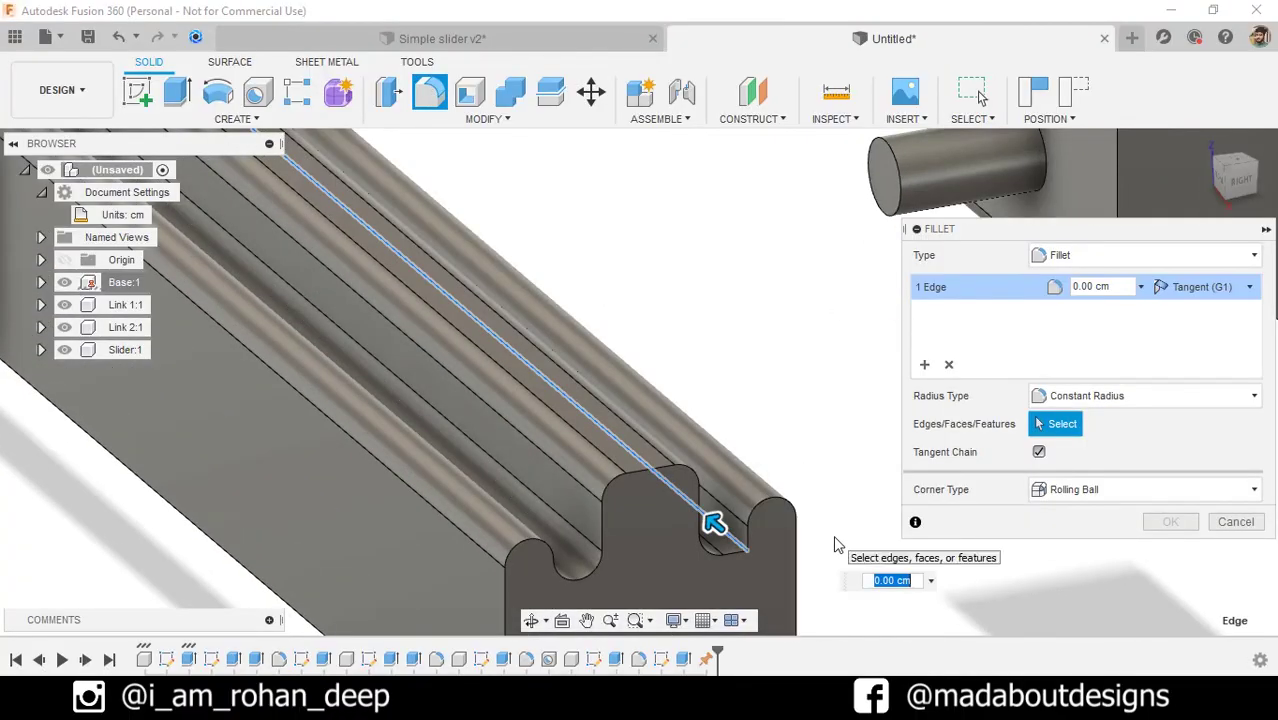
type(".5")
key("Return")
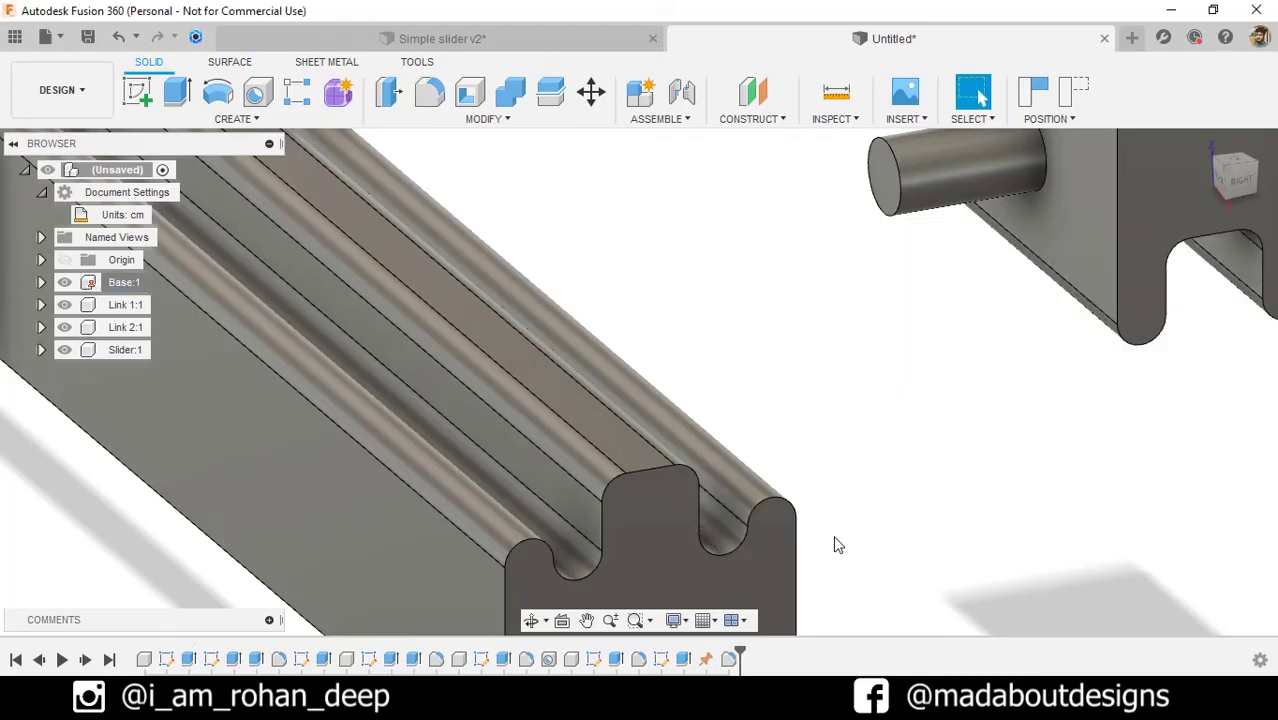
scroll(838, 545, "down", 5)
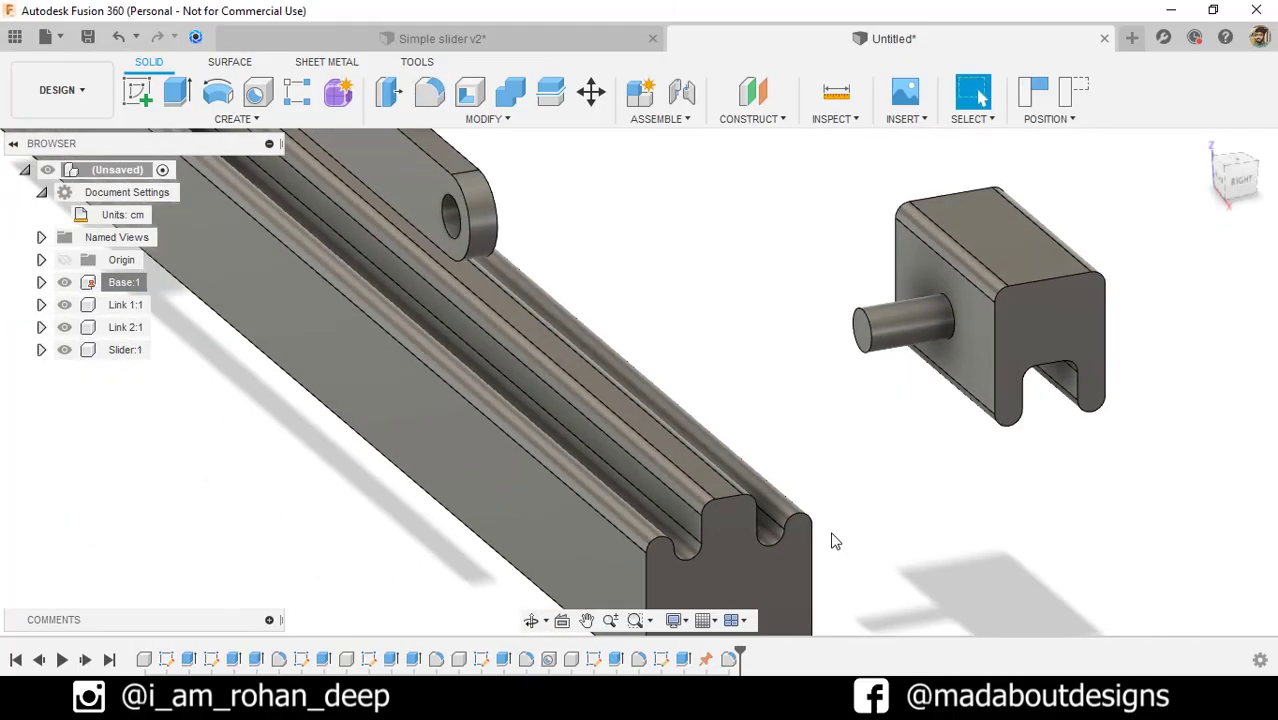
Step: Revert the Slider to its original position on the Base's rail
left_click(1068, 98)
scroll(1007, 305, "down", 5)
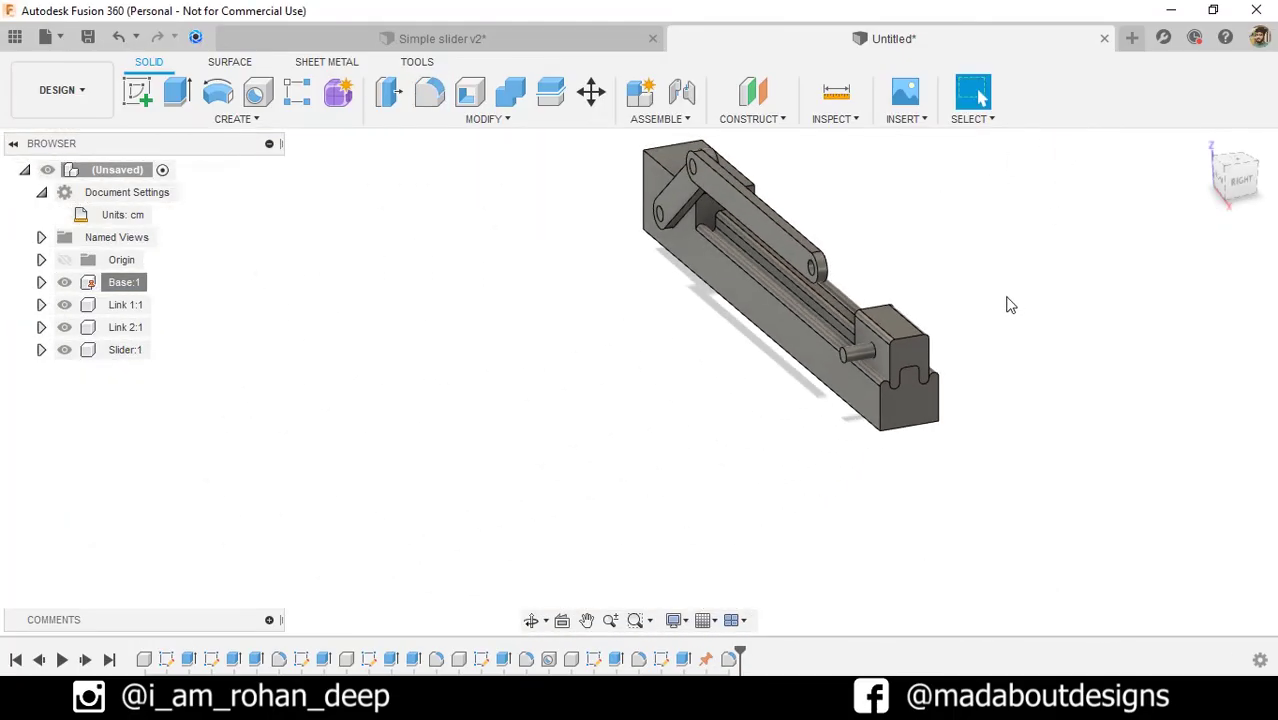
middle_click_drag(1004, 302, 1010, 425, "shift")
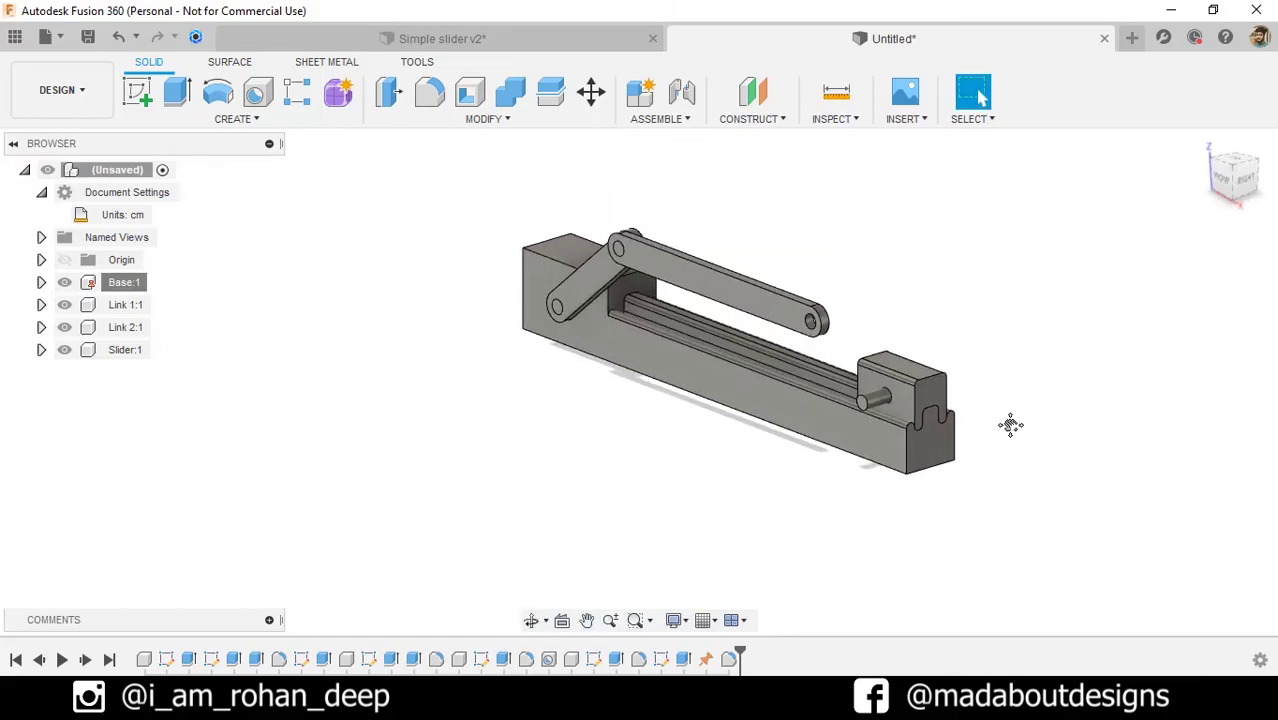